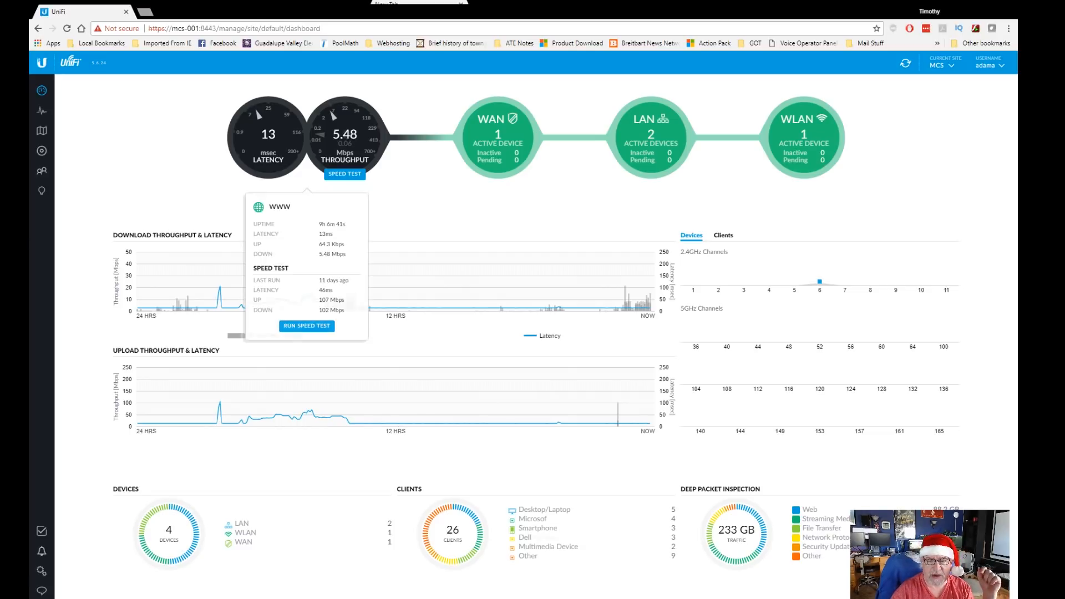
# Step: From Settings > Networks (listing Guests and MCS), start a new network
pyautogui.moveTo(369, 304)
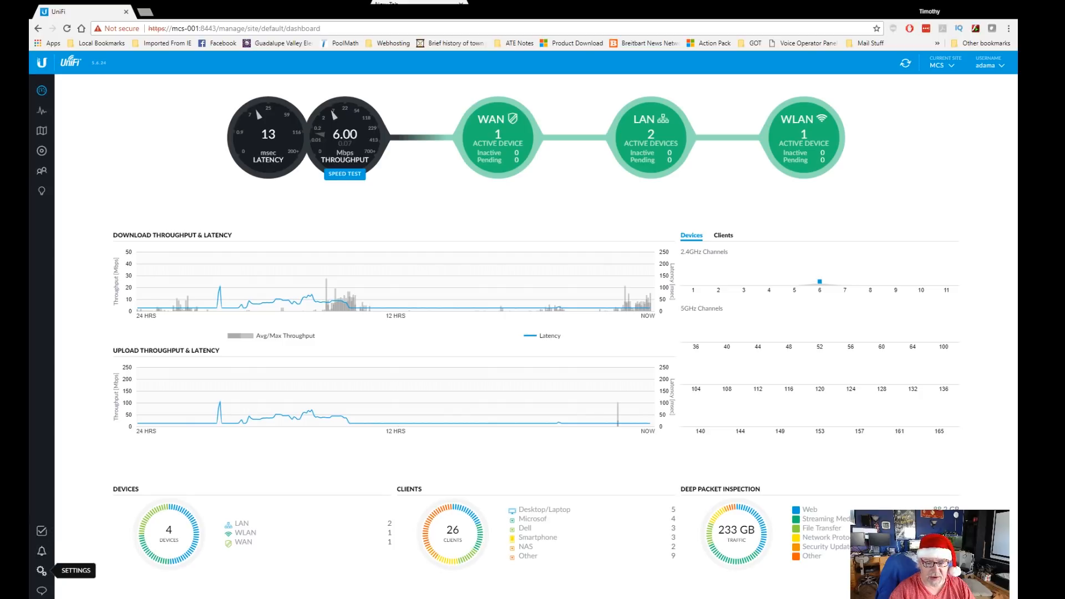
pyautogui.click(41, 571)
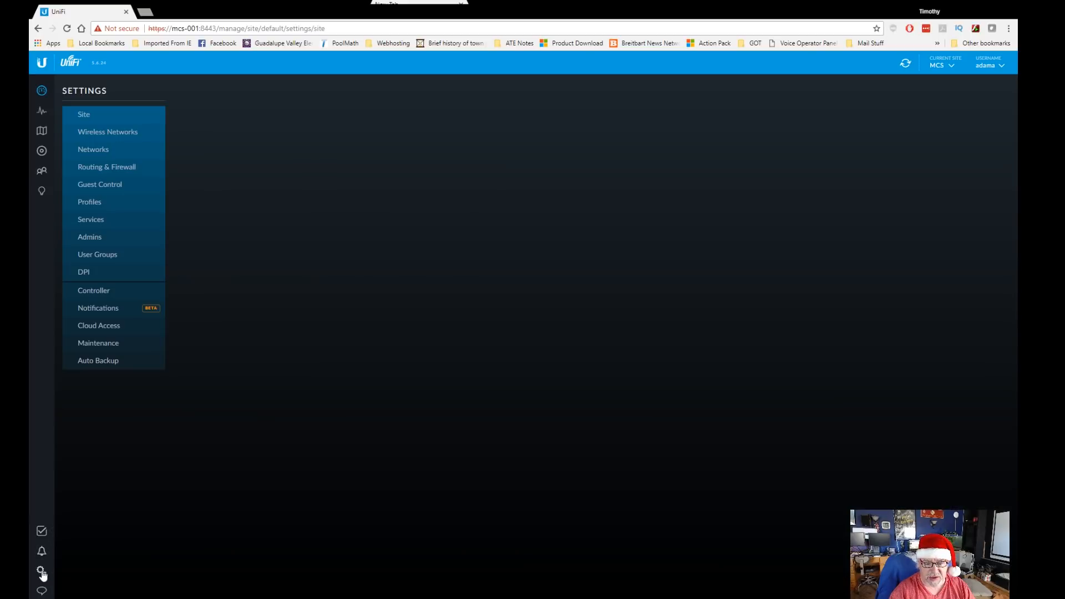
pyautogui.click(105, 151)
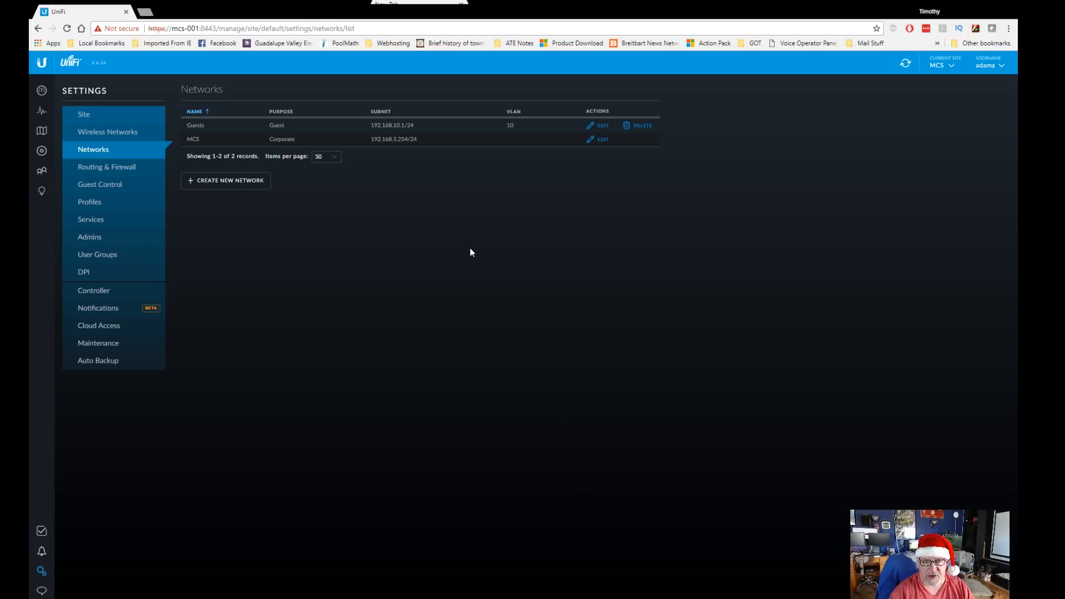
pyautogui.click(223, 181)
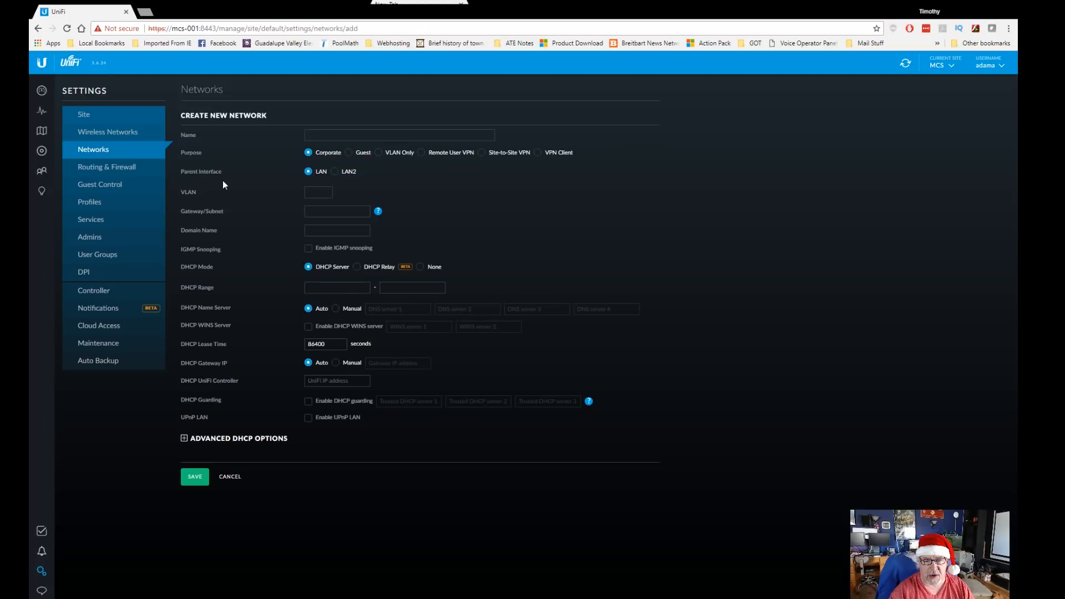
# Step: Name the network MCS Lab1, set VLAN 20, and enter gateway/subnet 192.168.20.0/24
pyautogui.click(311, 137)
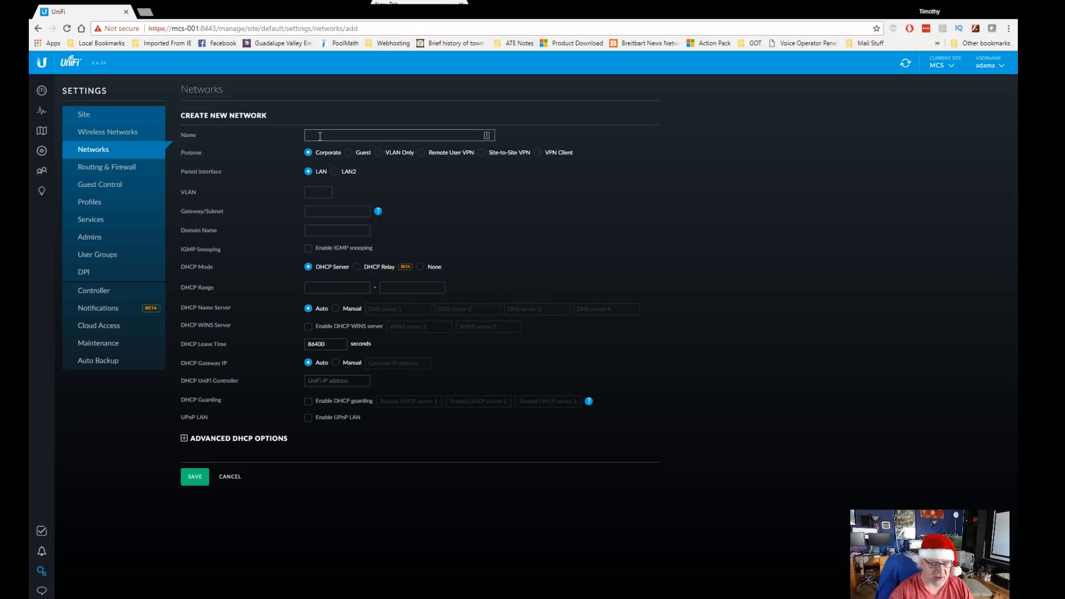
pyautogui.write('MCS Lab1')
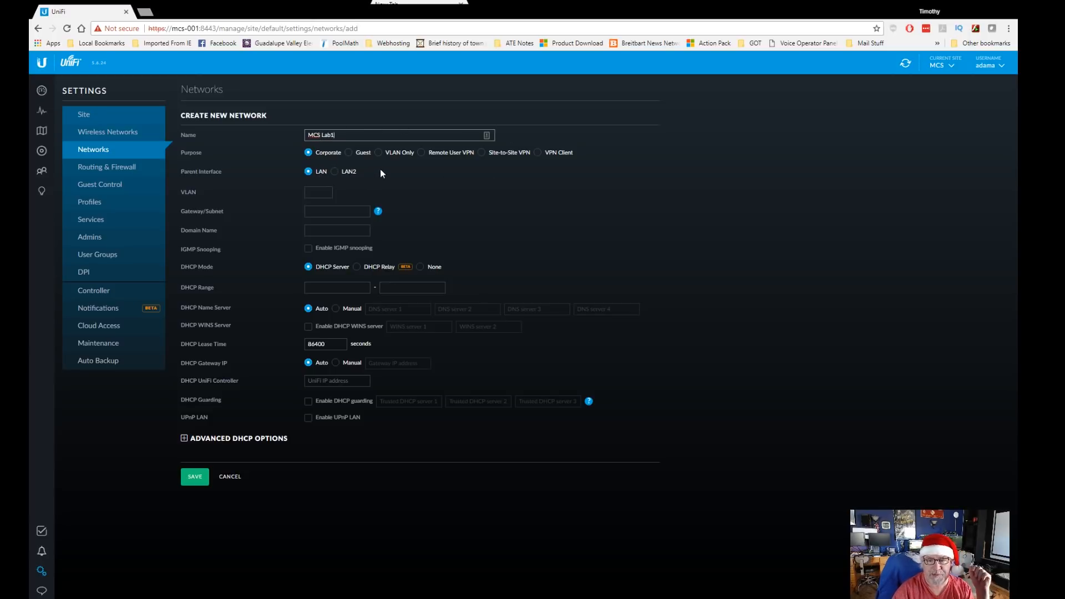
pyautogui.click(313, 191)
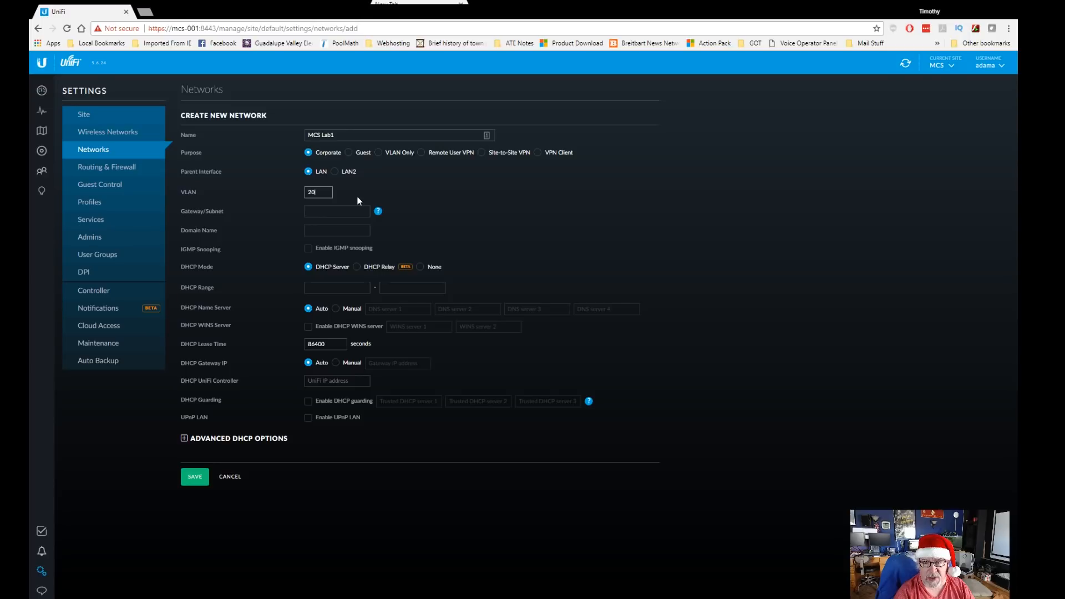
pyautogui.press('Tab')
pyautogui.write('19')
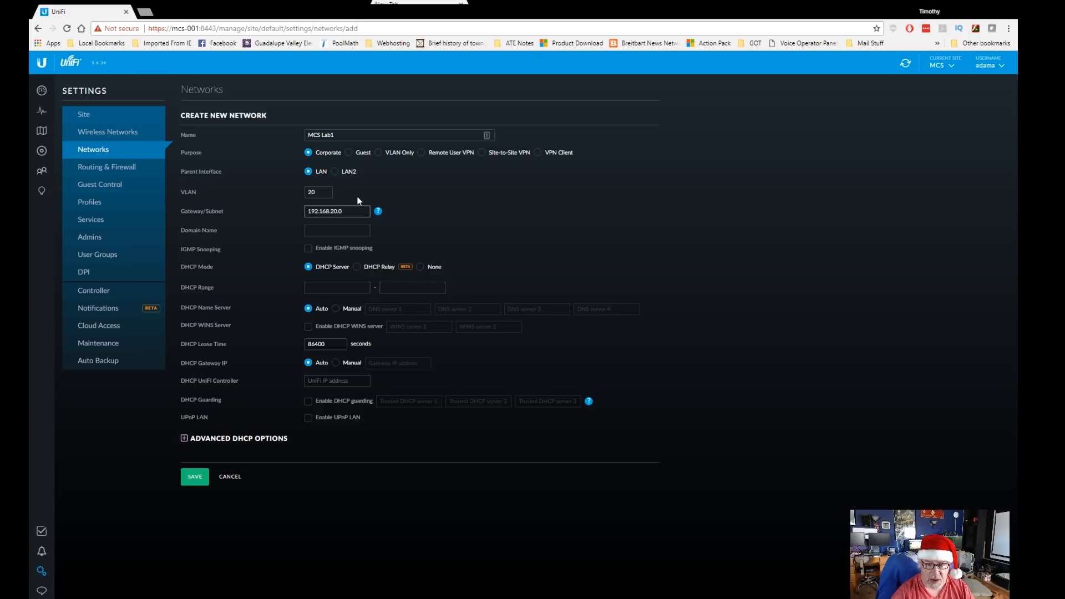
pyautogui.write('2.168.20.0/')
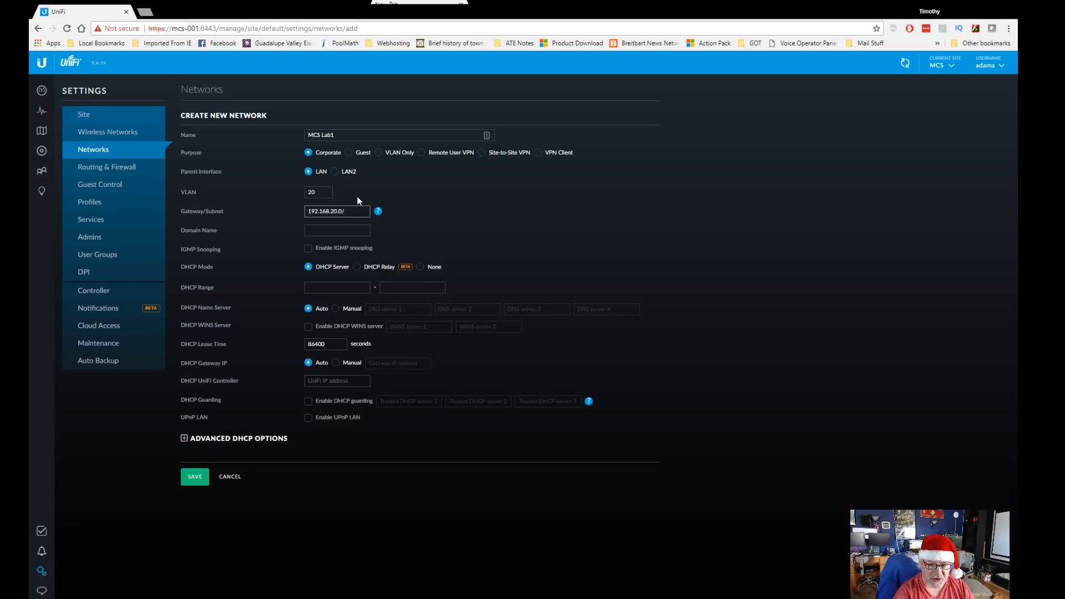
pyautogui.write('24')
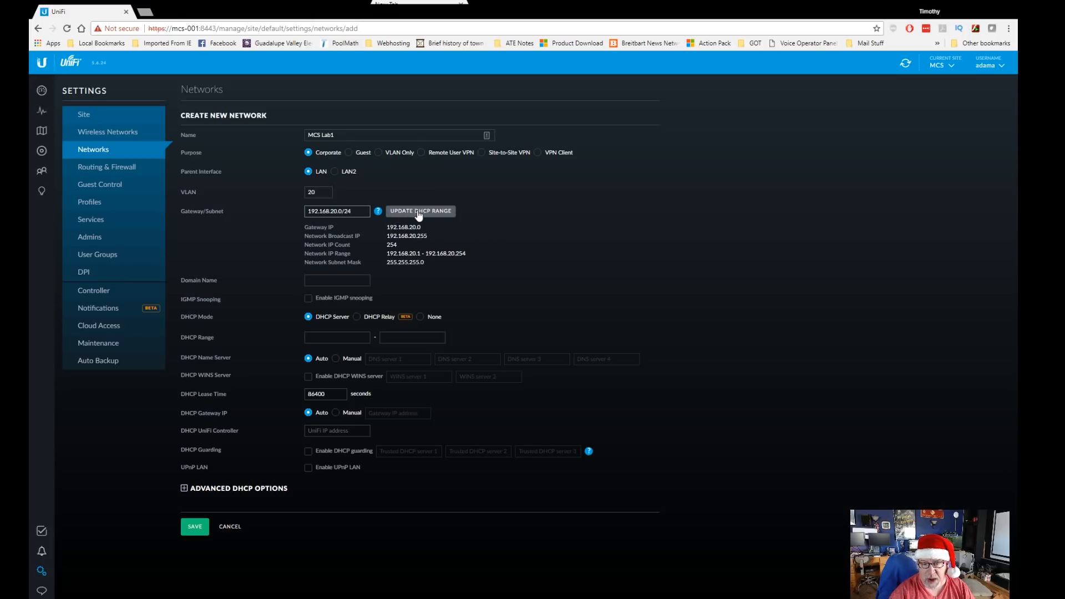
# Step: Set domain mcslab.local and DHCP mode None, then attempt to save the network
pyautogui.click(335, 281)
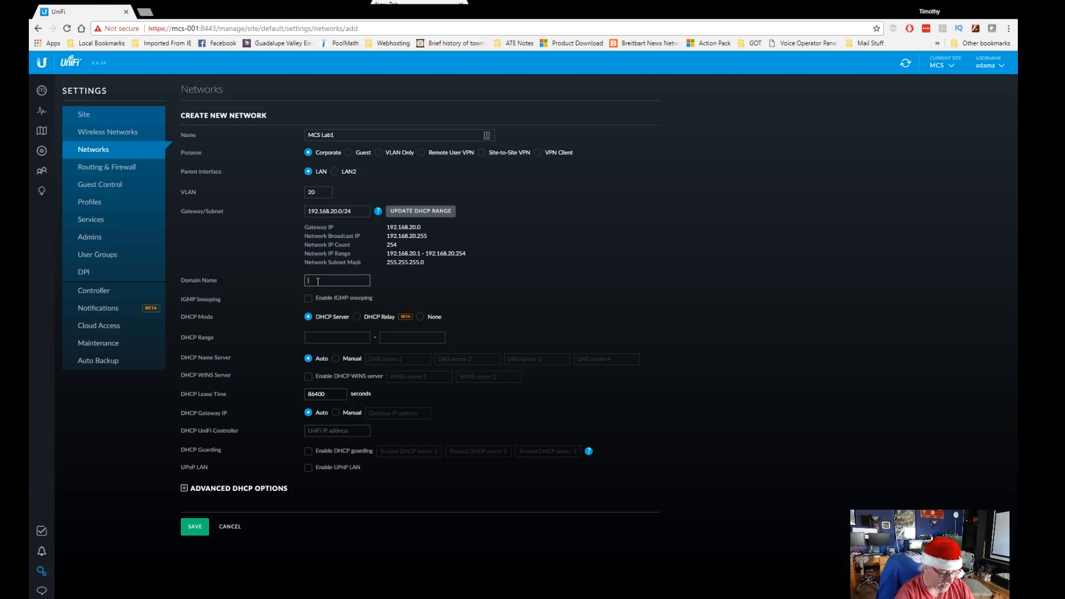
pyautogui.write('mcslab.local')
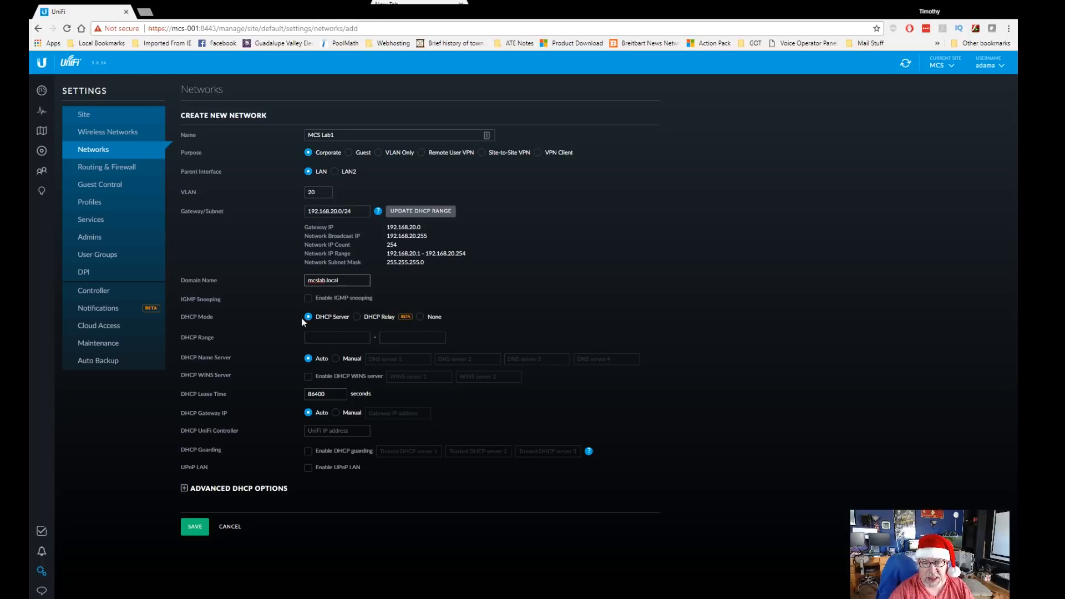
pyautogui.click(419, 318)
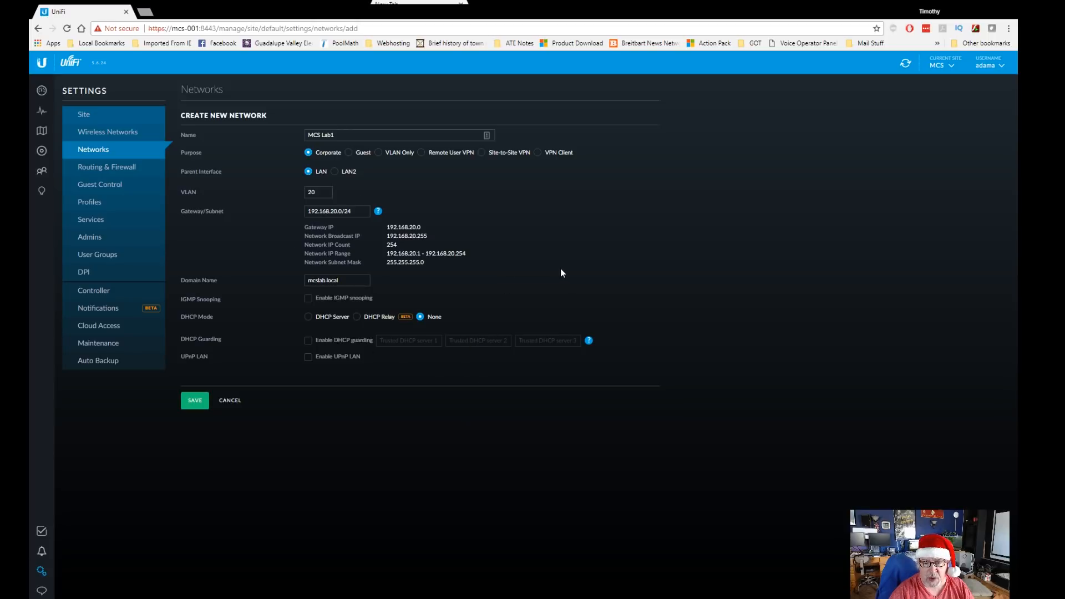
pyautogui.click(194, 405)
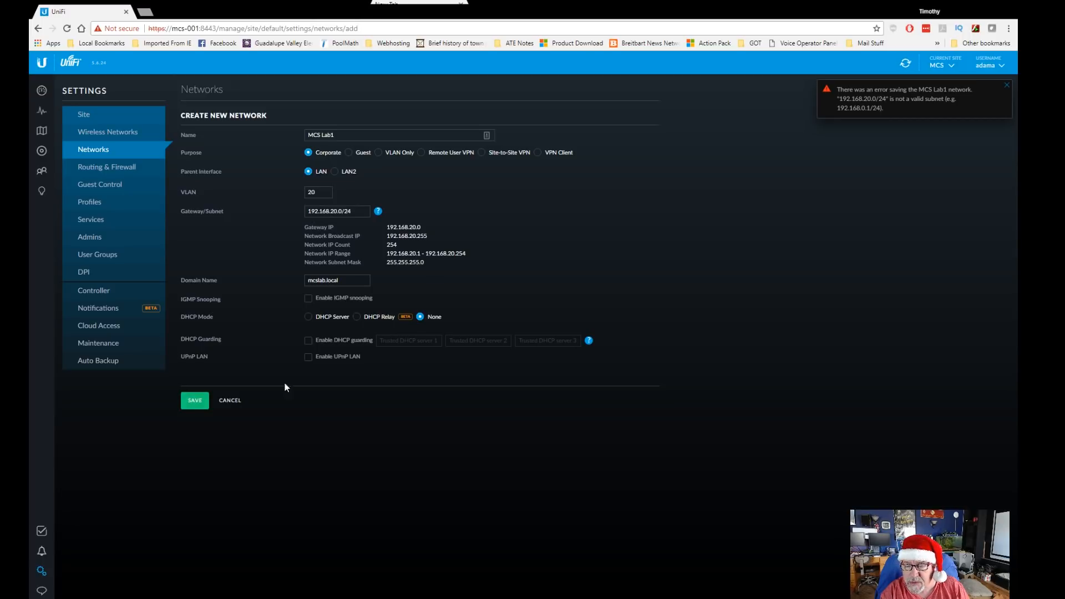
# Step: Change the gateway/subnet to 192.168.20.1/24, save MCS Lab1, and view the devices list
pyautogui.click(348, 211)
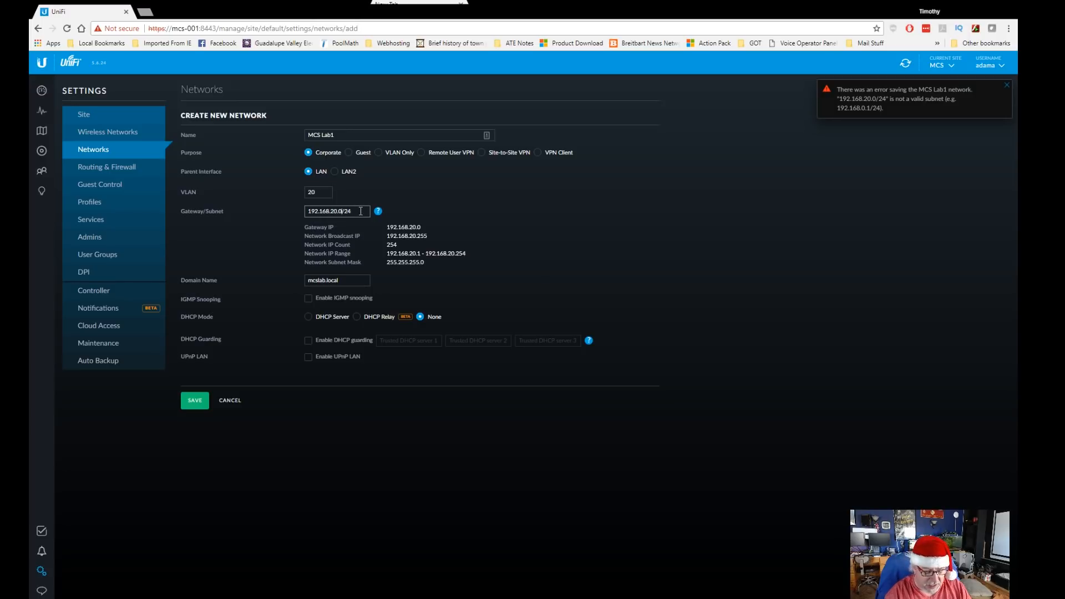
pyautogui.press('BackSpace')
pyautogui.write('1')
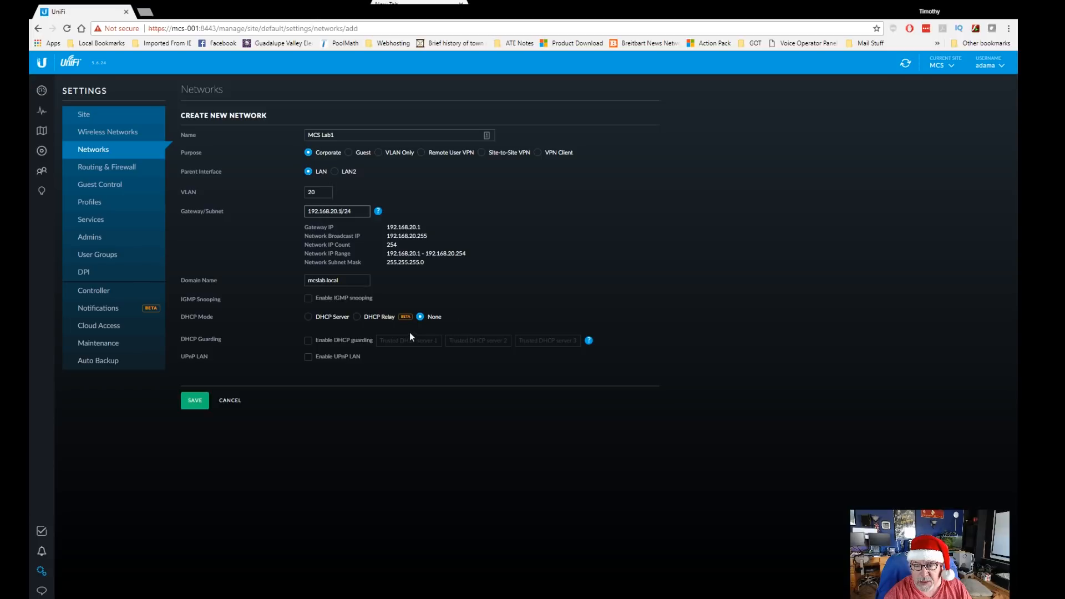
pyautogui.click(195, 400)
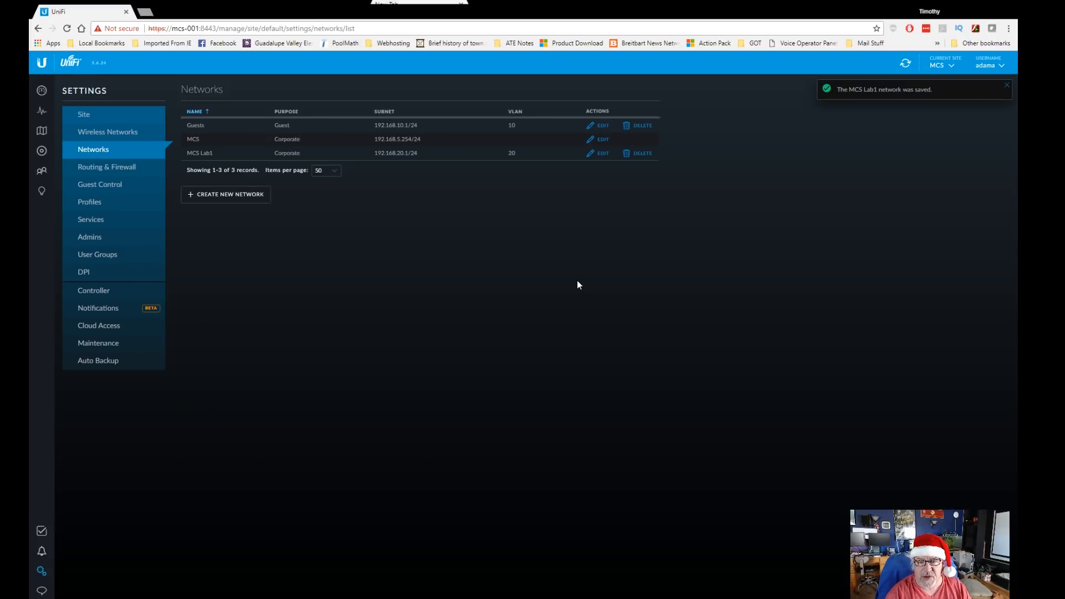
pyautogui.click(40, 151)
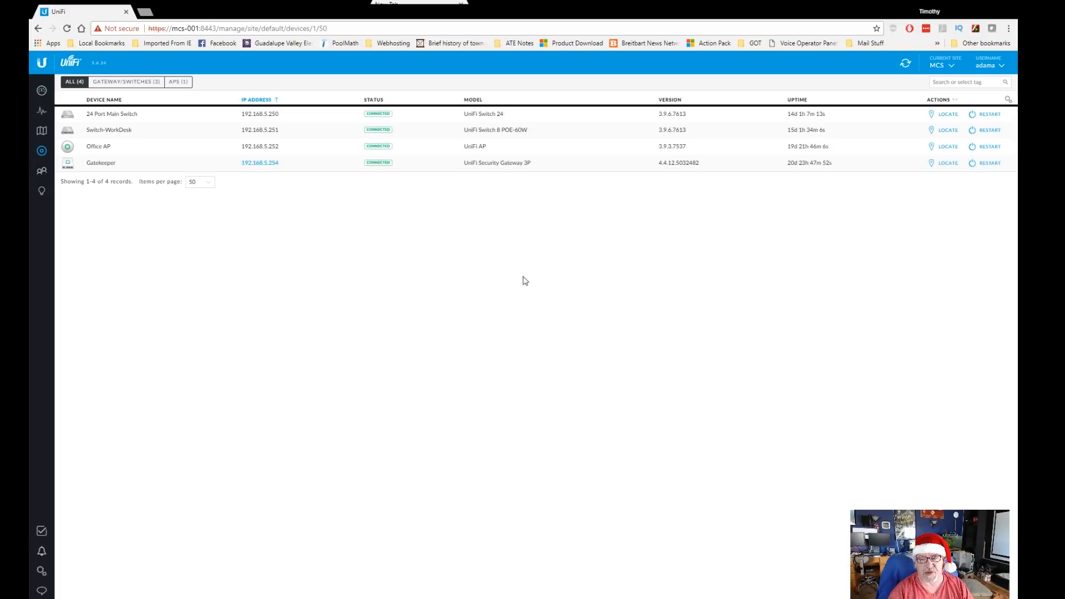
# Step: Return to the UniFi site dashboard
pyautogui.click(42, 90)
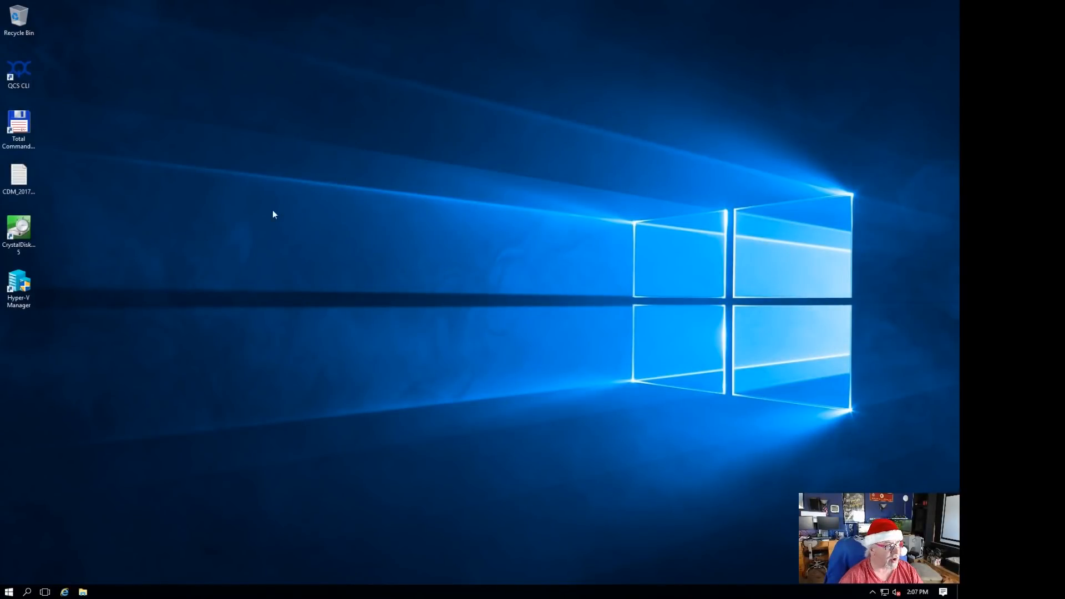
# Step: Check the Windows Server 2016 ISO in This PC > DV1 (P:) > iso, then close Explorer
pyautogui.click(82, 592)
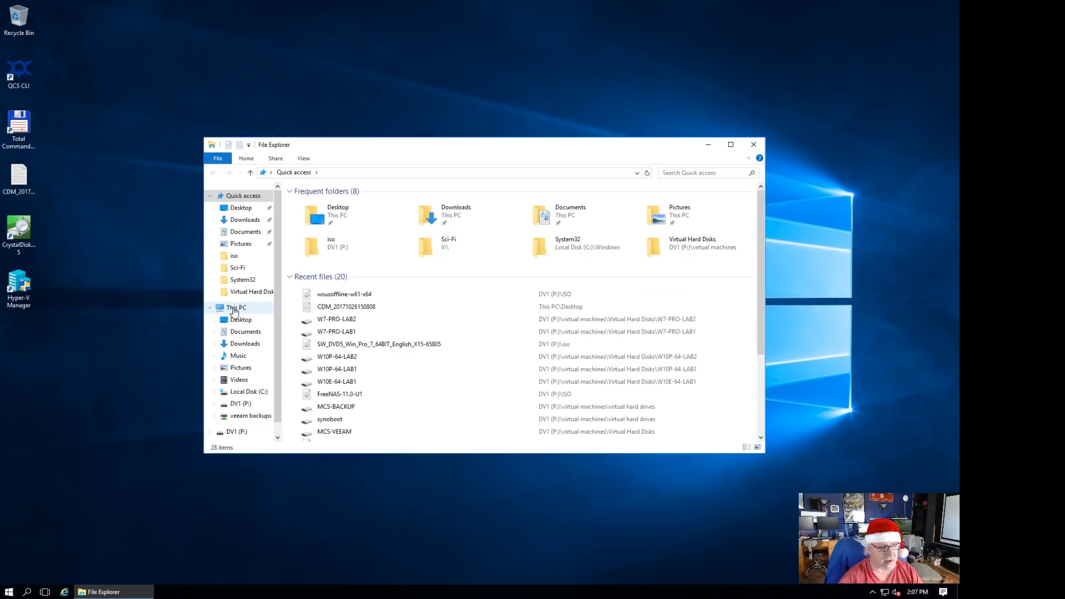
pyautogui.click(243, 309)
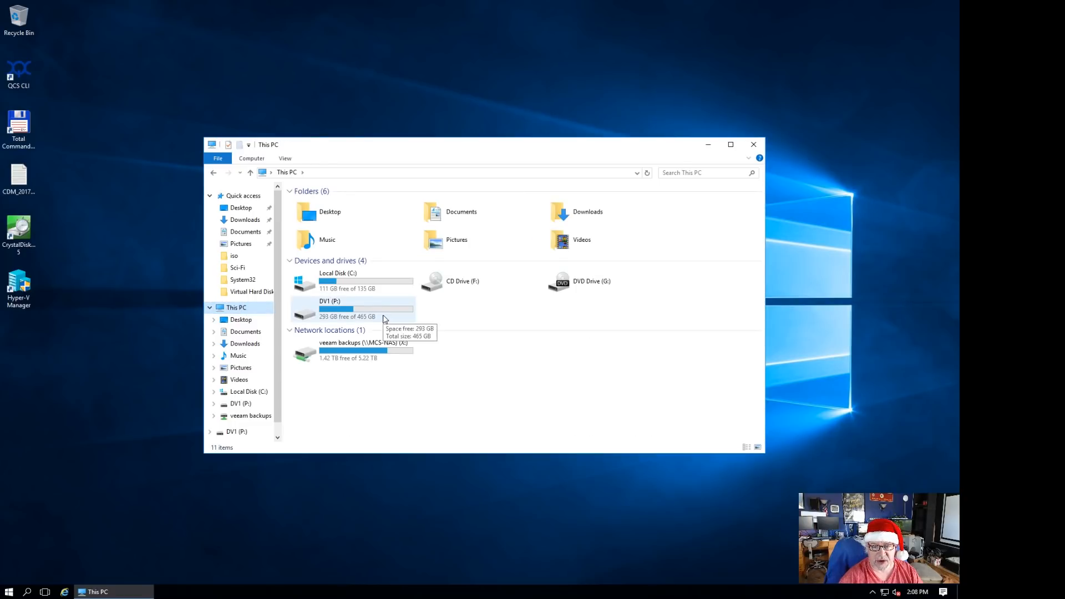
pyautogui.doubleClick(343, 316)
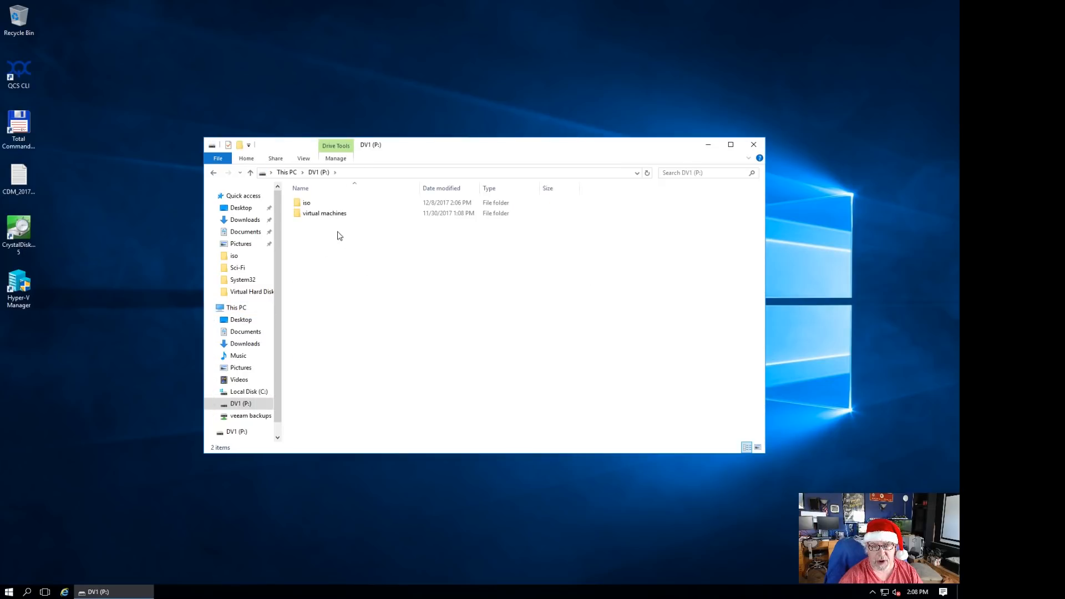
pyautogui.doubleClick(314, 204)
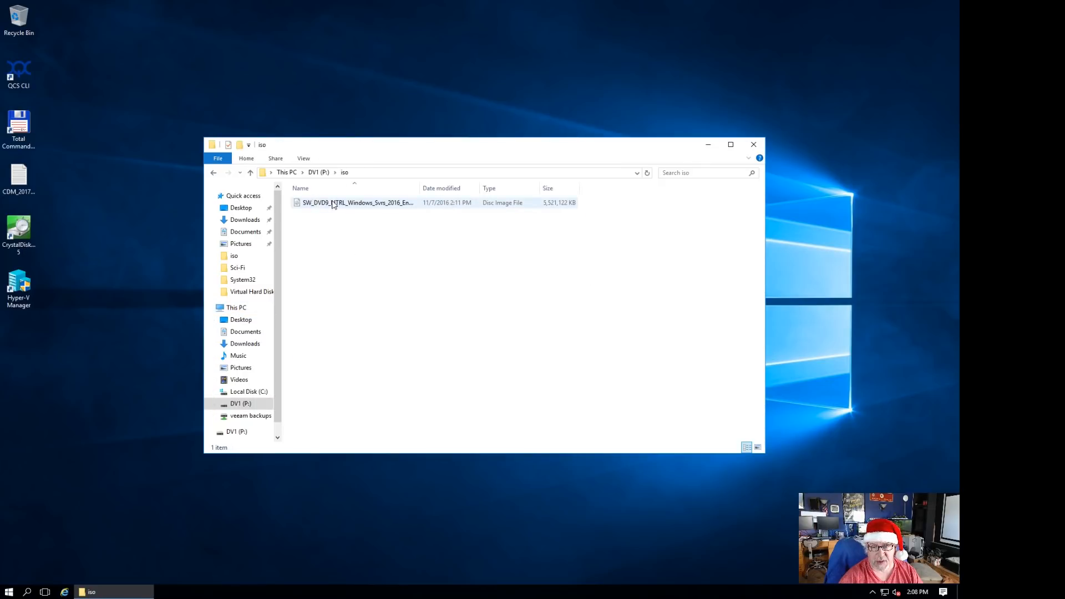
pyautogui.moveTo(421, 186); pyautogui.dragTo(528, 188)
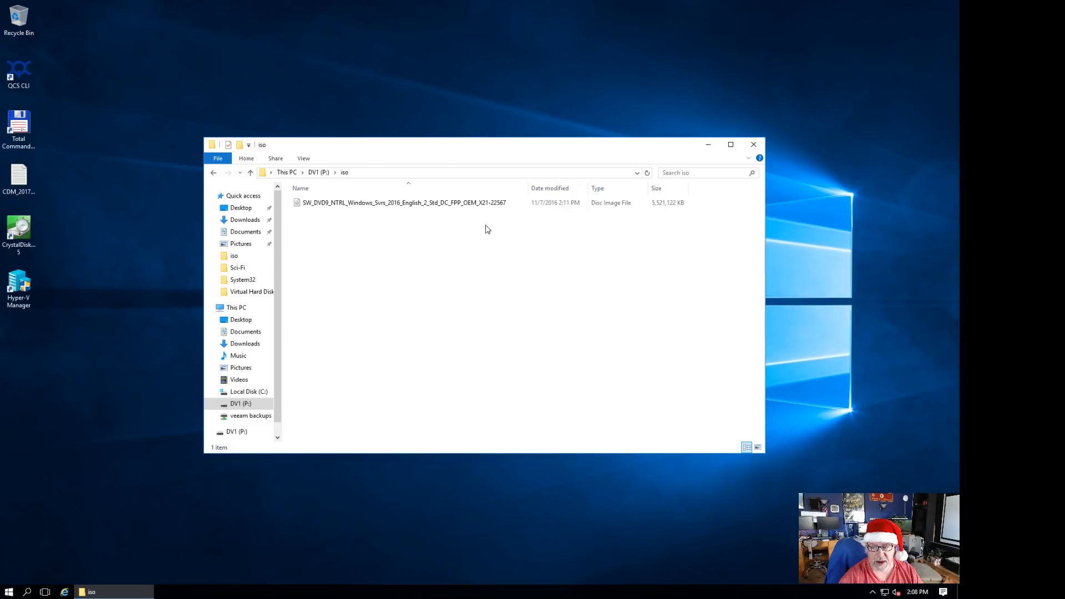
pyautogui.click(758, 145)
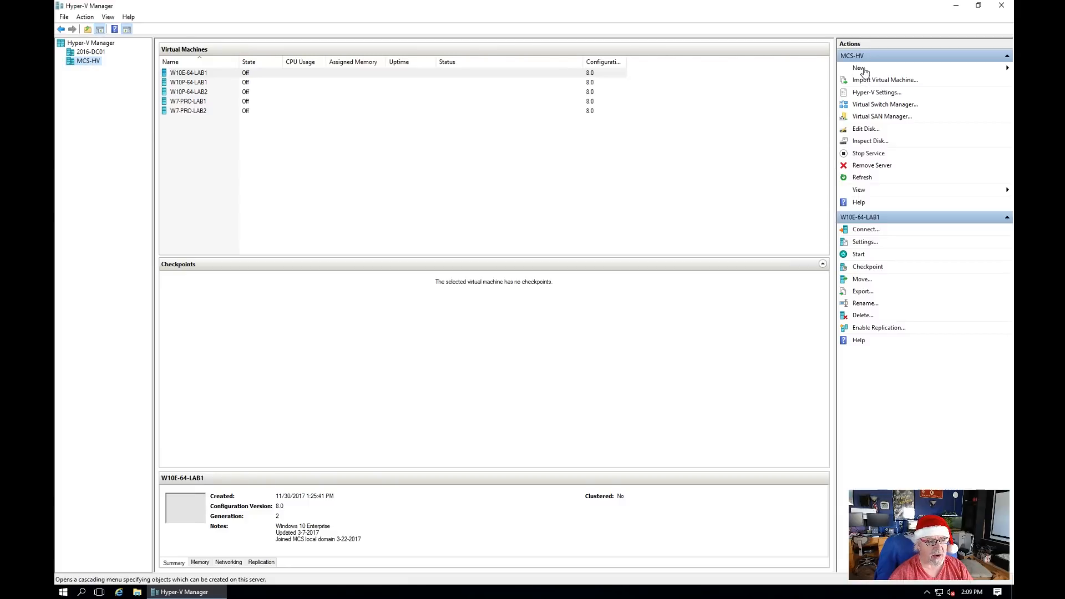
# Step: Start a new virtual machine named 2016-LAB1
pyautogui.click(861, 69)
pyautogui.click(946, 68)
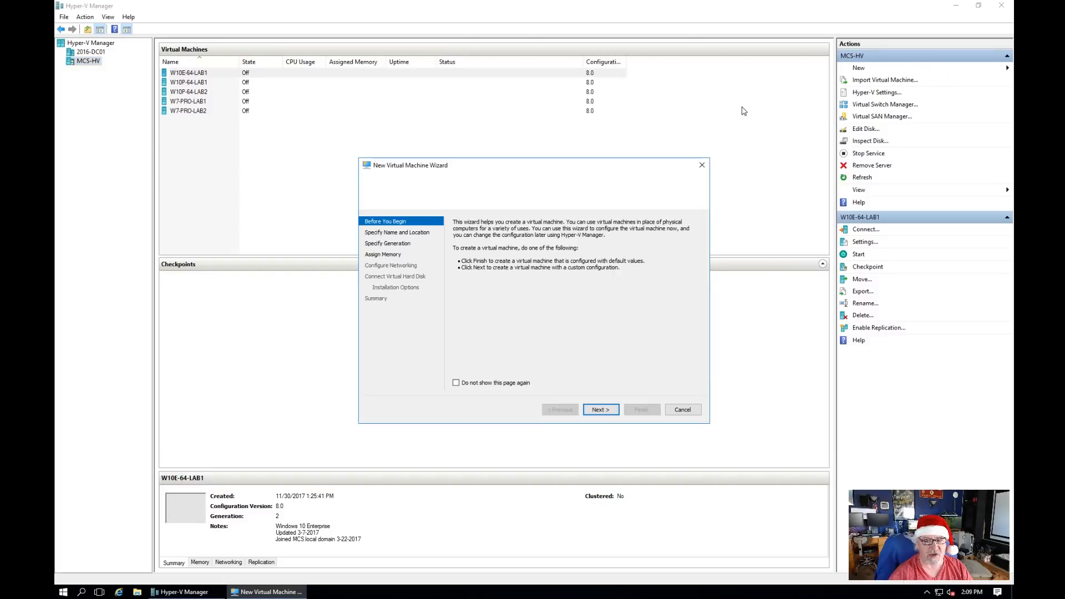
pyautogui.click(607, 414)
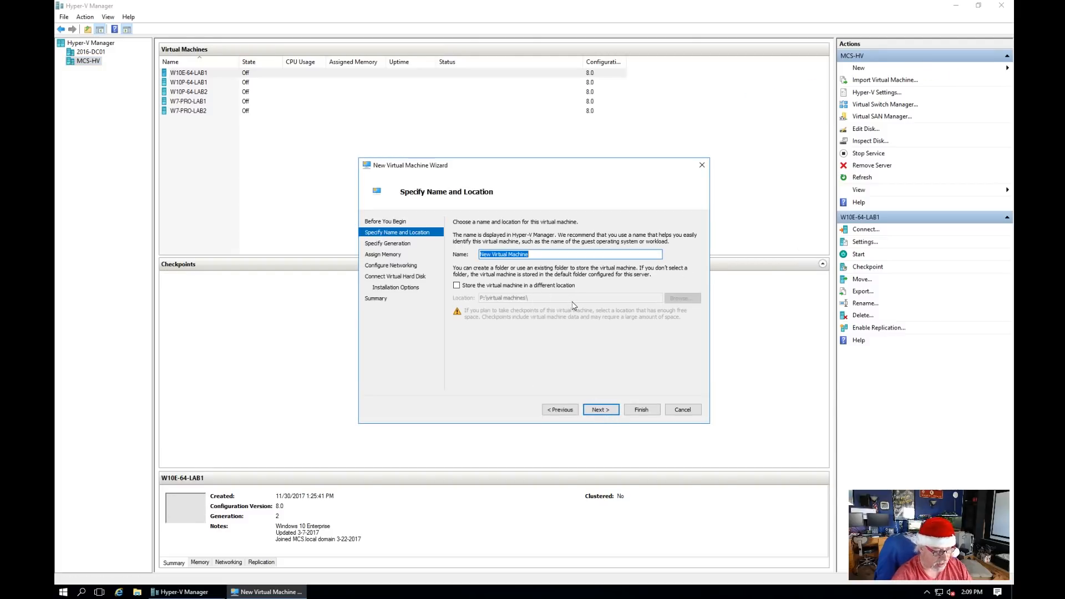
pyautogui.write('2016')
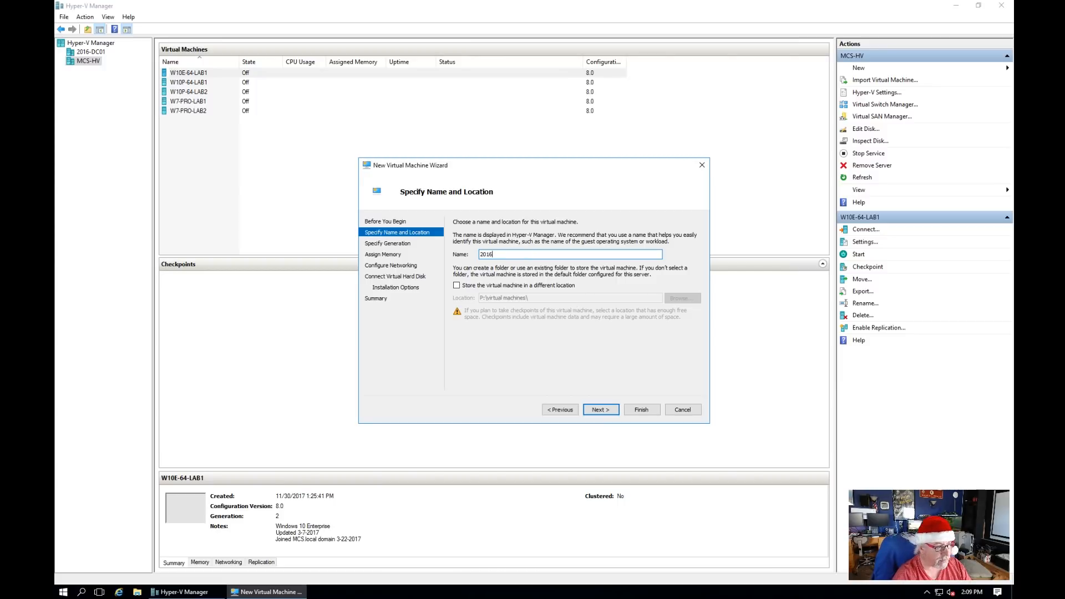
pyautogui.write('-LAB1')
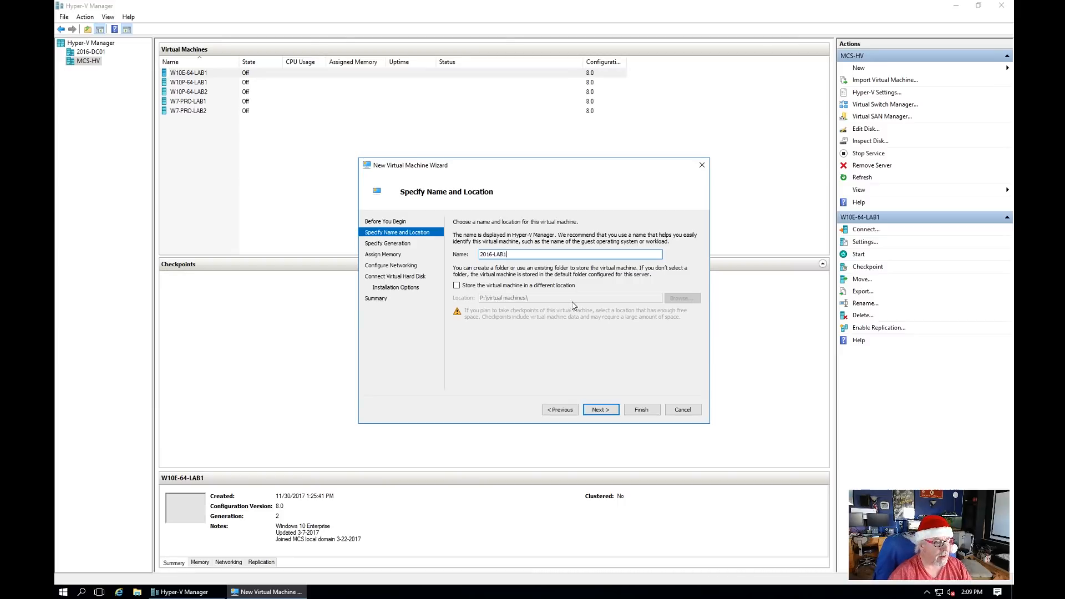
pyautogui.click(600, 412)
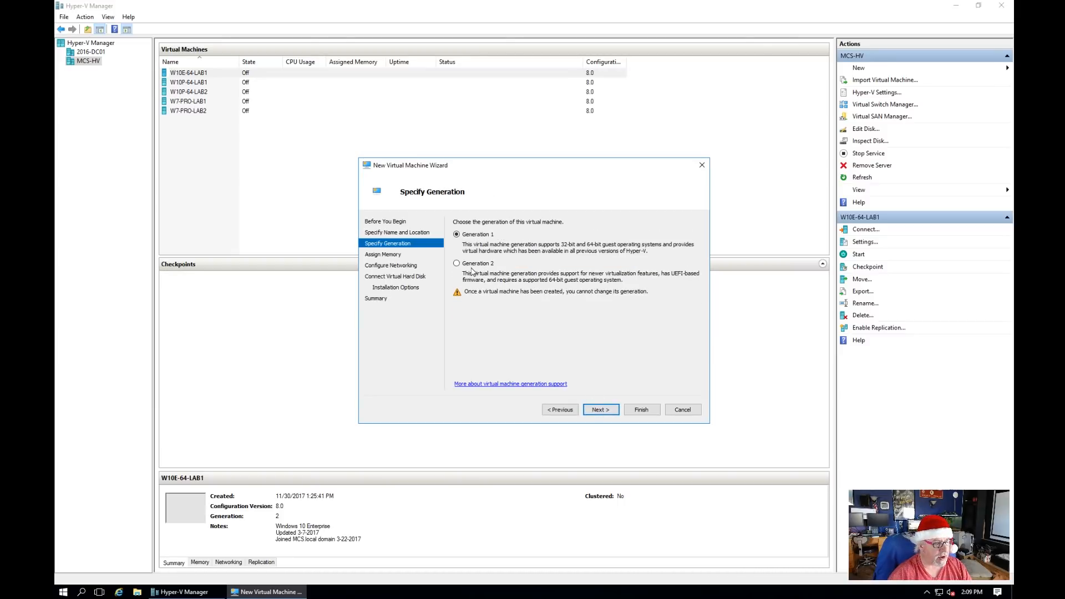
# Step: Choose Generation 2, 2048 MB startup memory, and the LAN-Subnet5 network connection
pyautogui.click(457, 264)
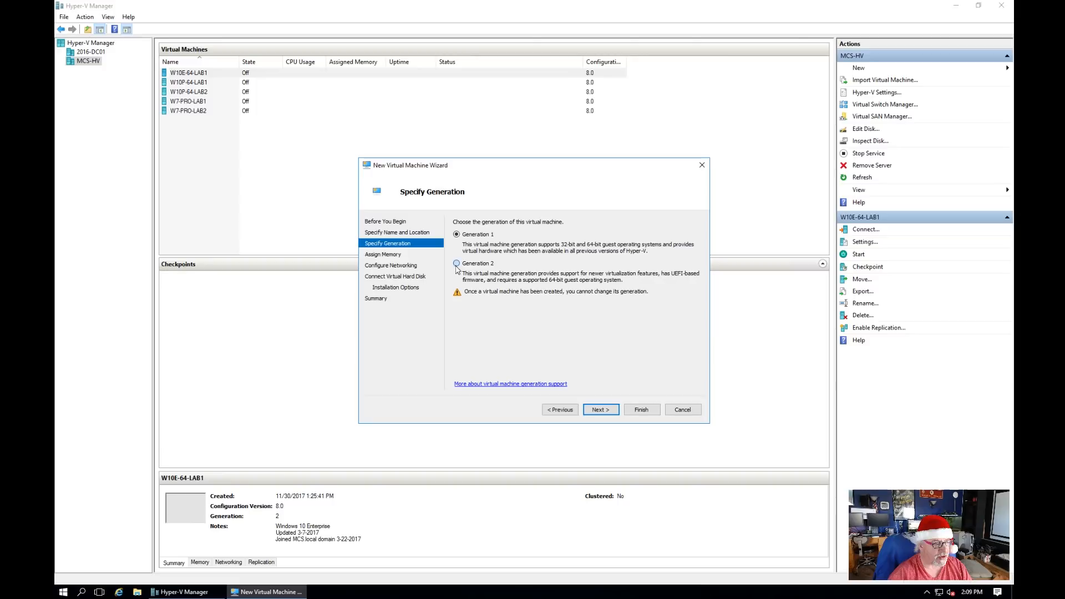
pyautogui.click(604, 413)
pyautogui.write('2048')
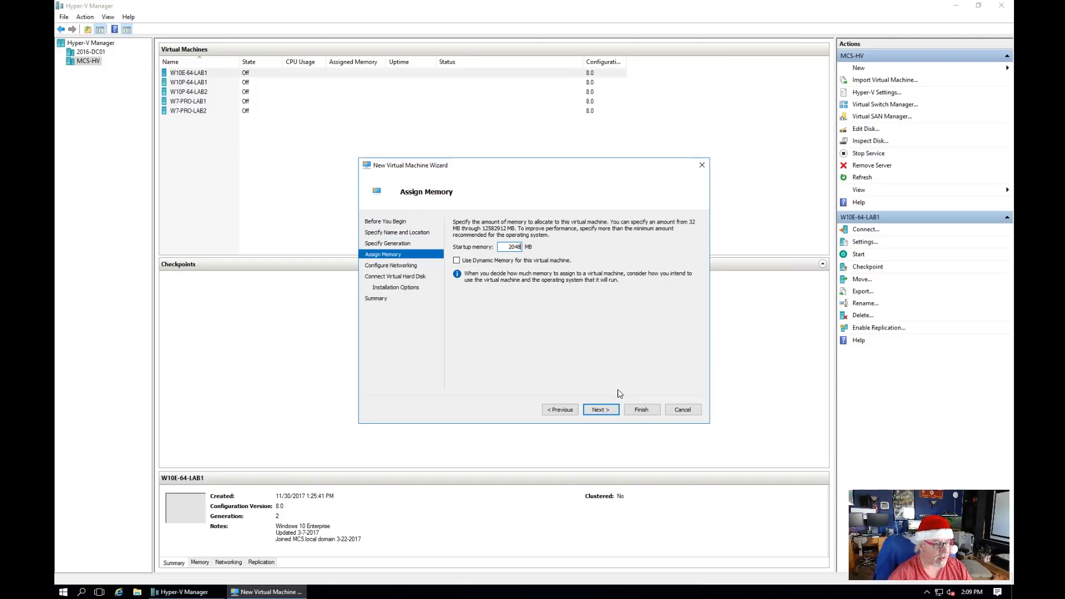
pyautogui.click(604, 411)
pyautogui.click(669, 242)
pyautogui.click(542, 259)
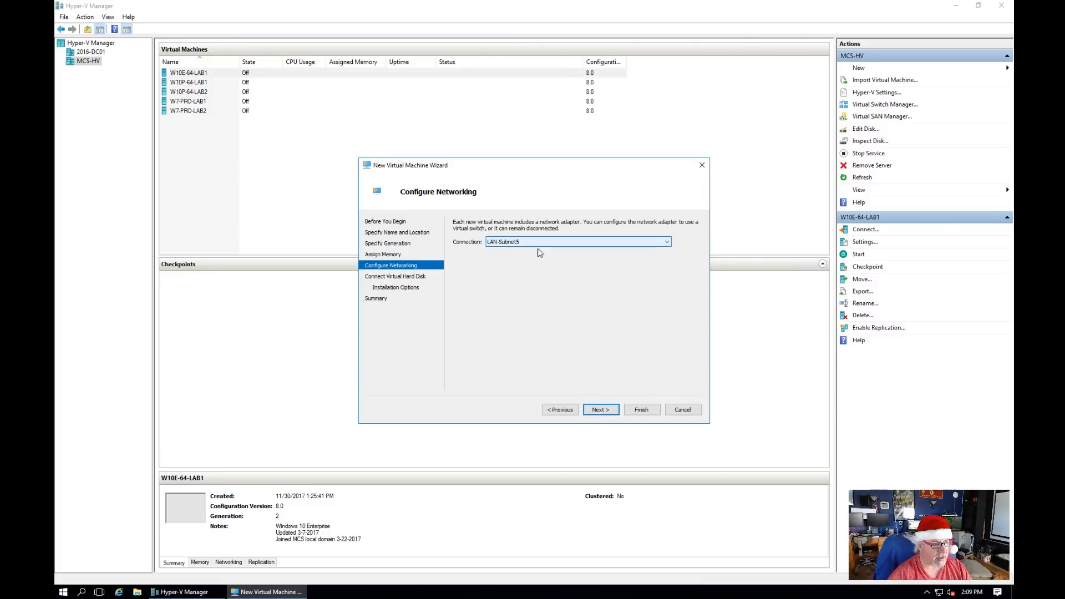
pyautogui.click(604, 412)
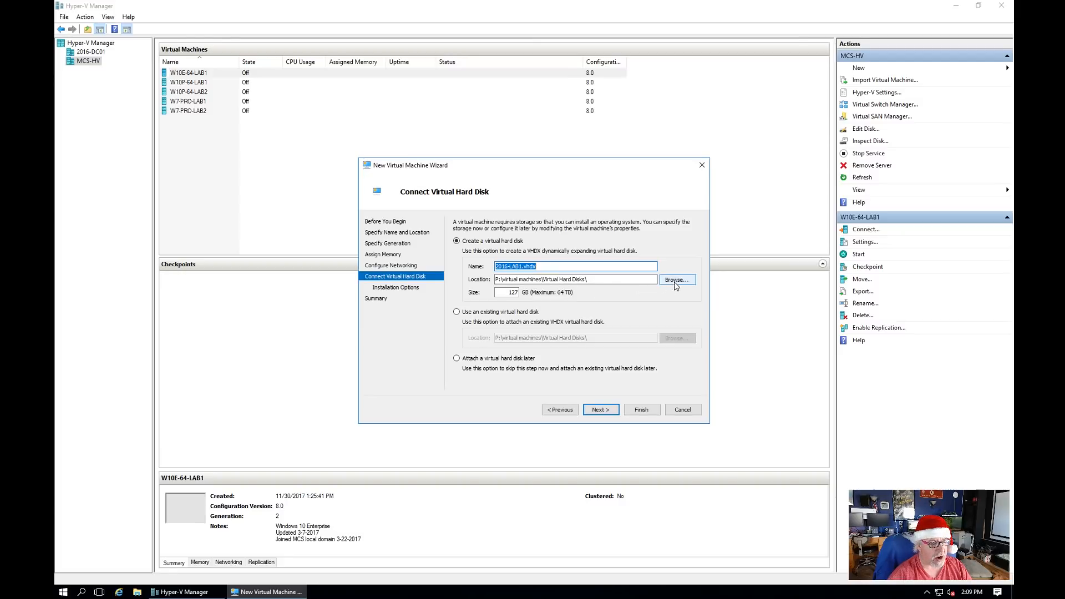
# Step: Store the virtual disk in a new folder named 2016-LAB1 under Virtual Hard Disks
pyautogui.click(677, 282)
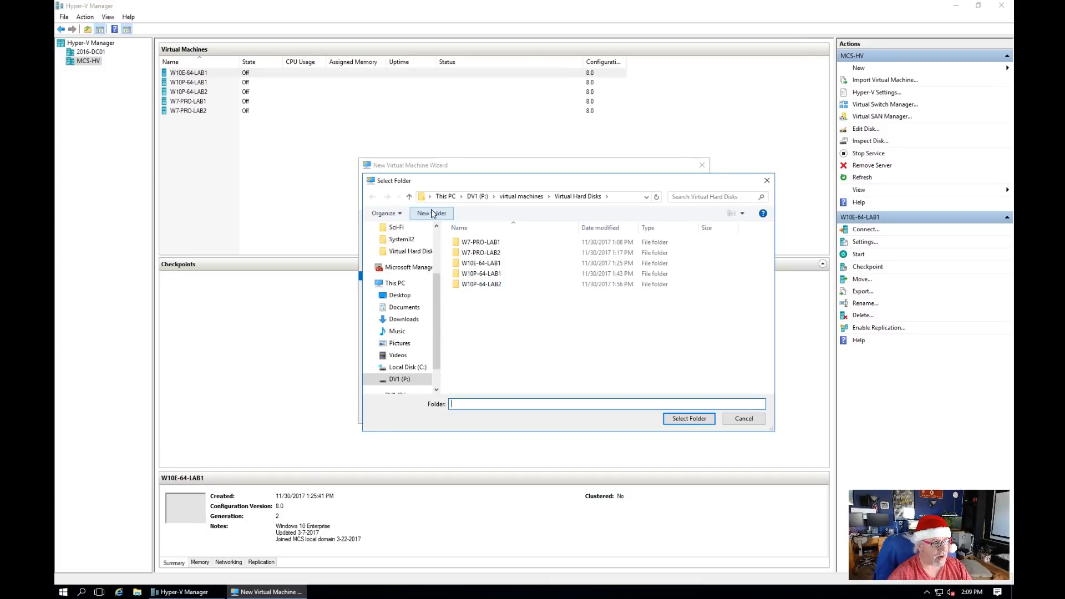
pyautogui.click(432, 214)
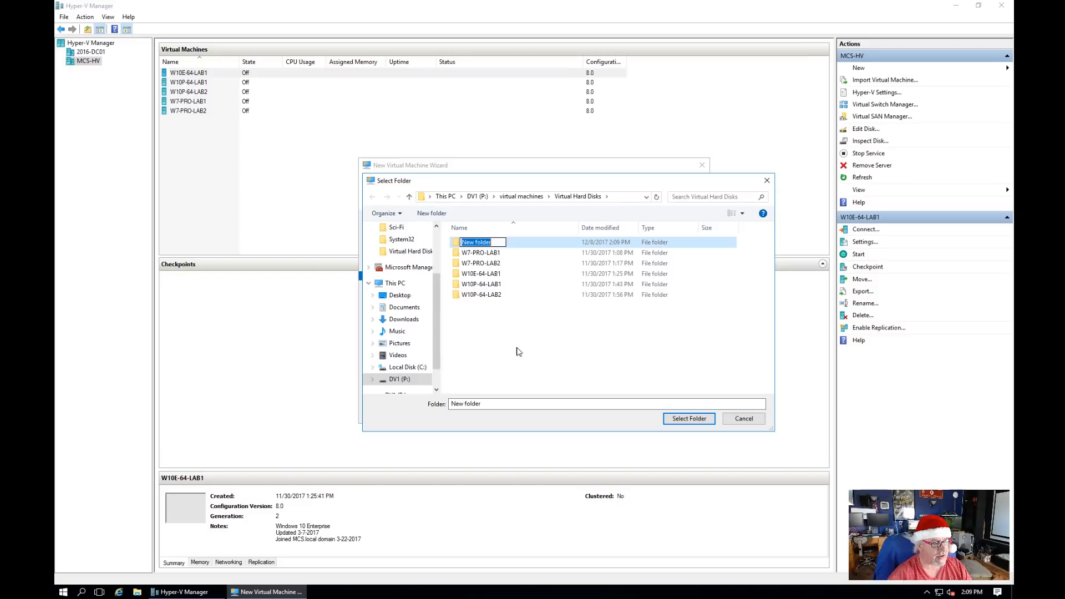
pyautogui.write('2016_')
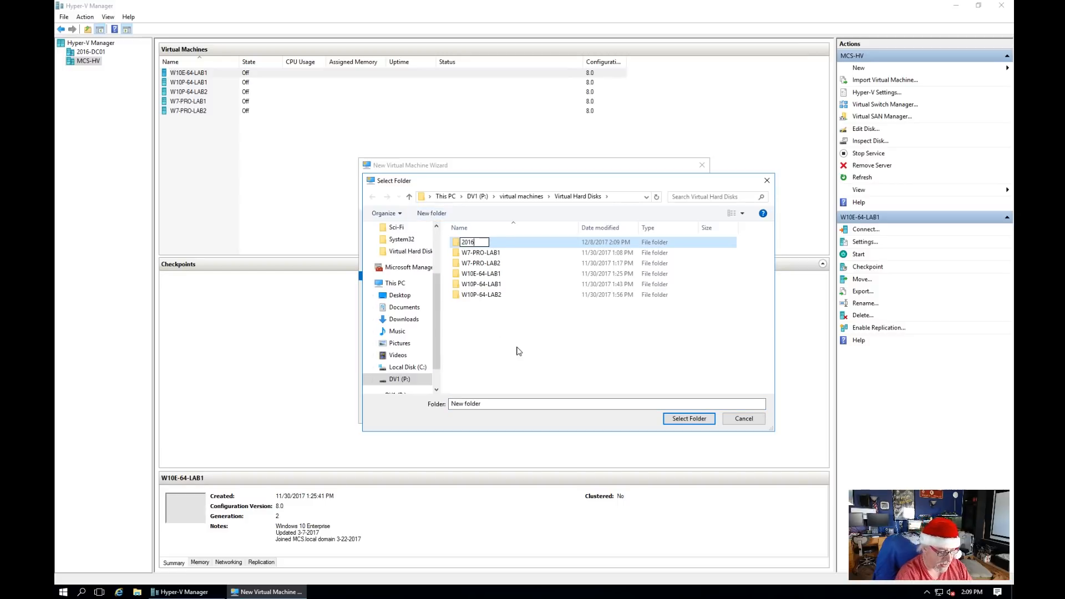
pyautogui.write('lab1')
pyautogui.press('Return')
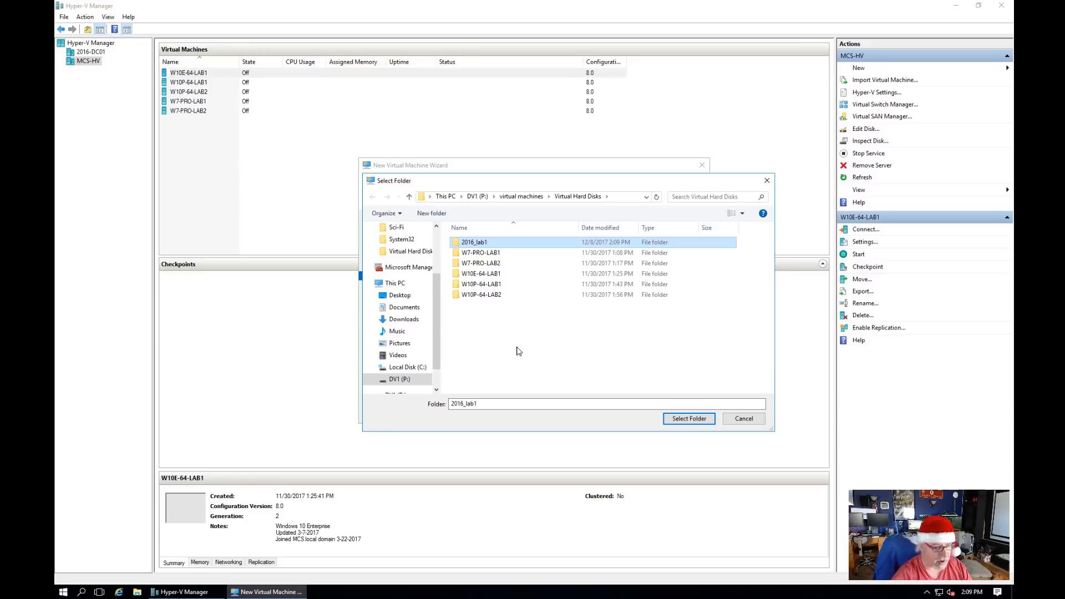
pyautogui.rightClick(483, 246)
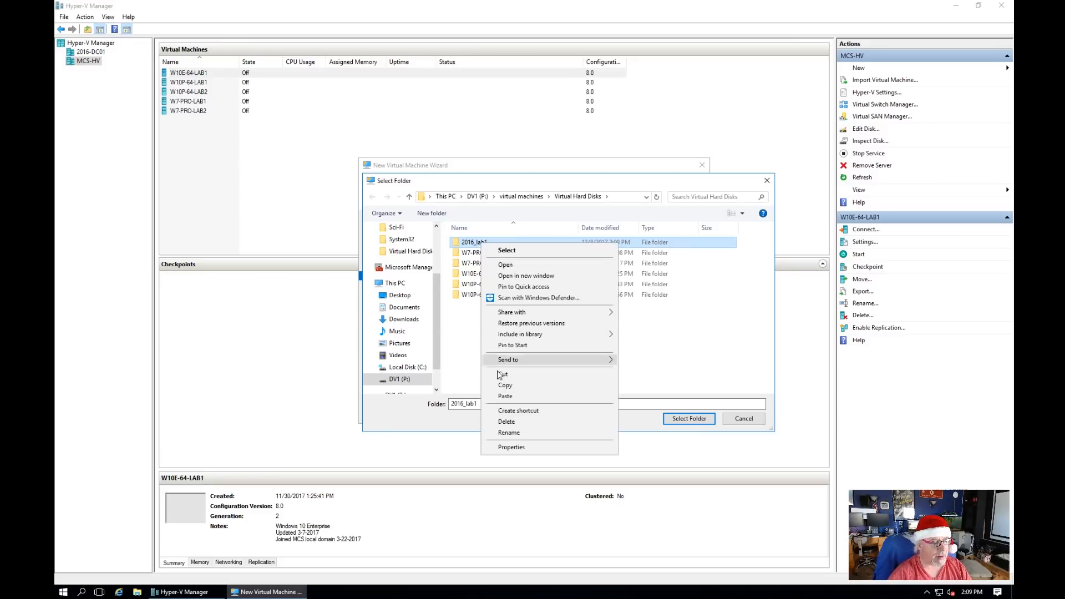
pyautogui.click(525, 433)
pyautogui.write('2016')
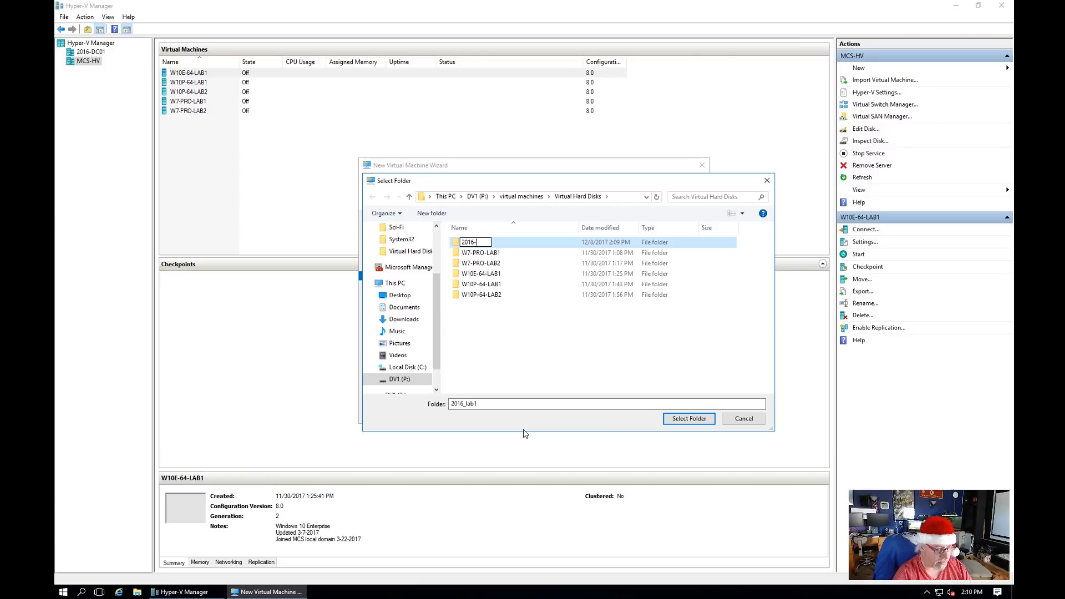
pyautogui.write('-LAB1')
pyautogui.press('Return')
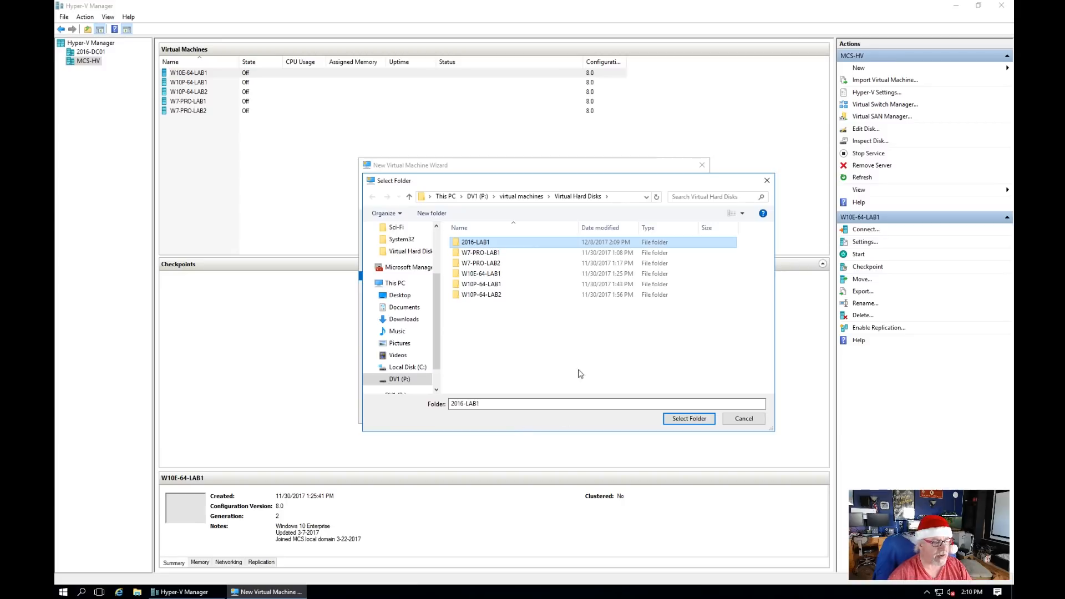
pyautogui.doubleClick(477, 243)
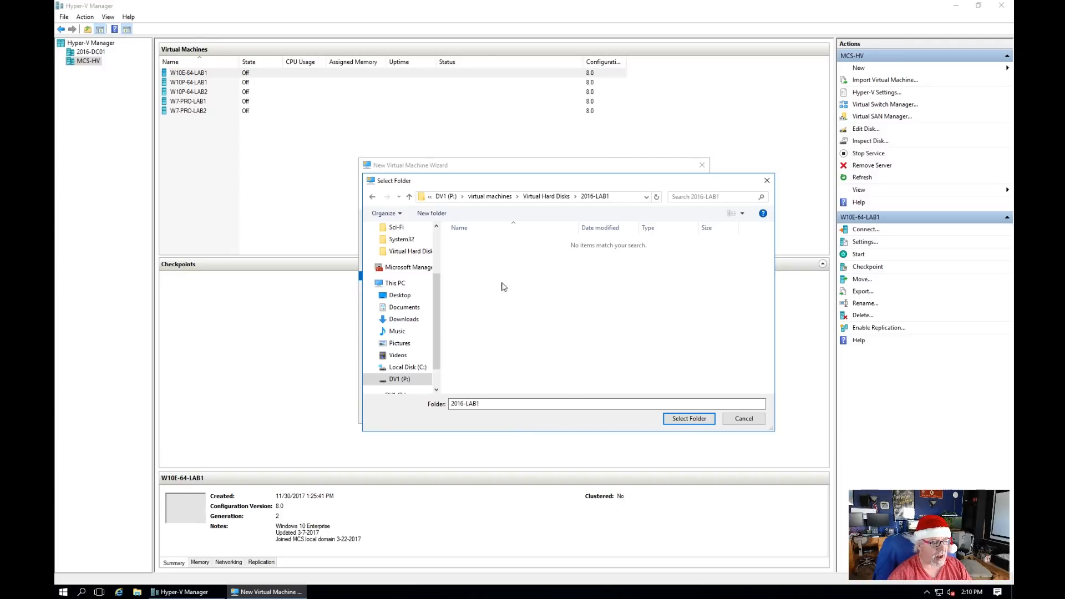
pyautogui.click(680, 423)
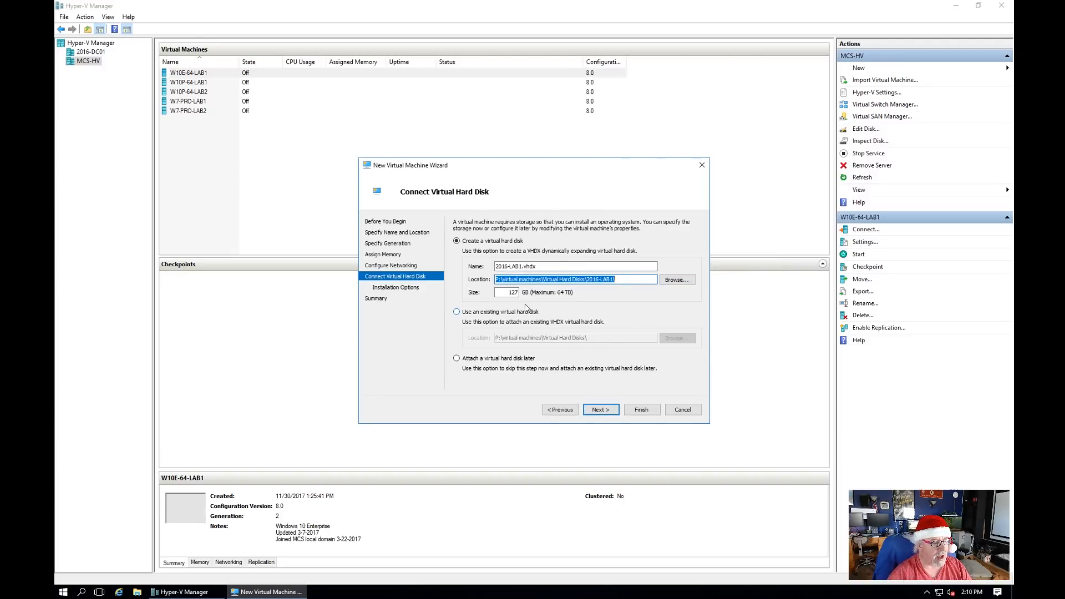
# Step: Accept the default installation options and finish creating the VM
pyautogui.click(603, 411)
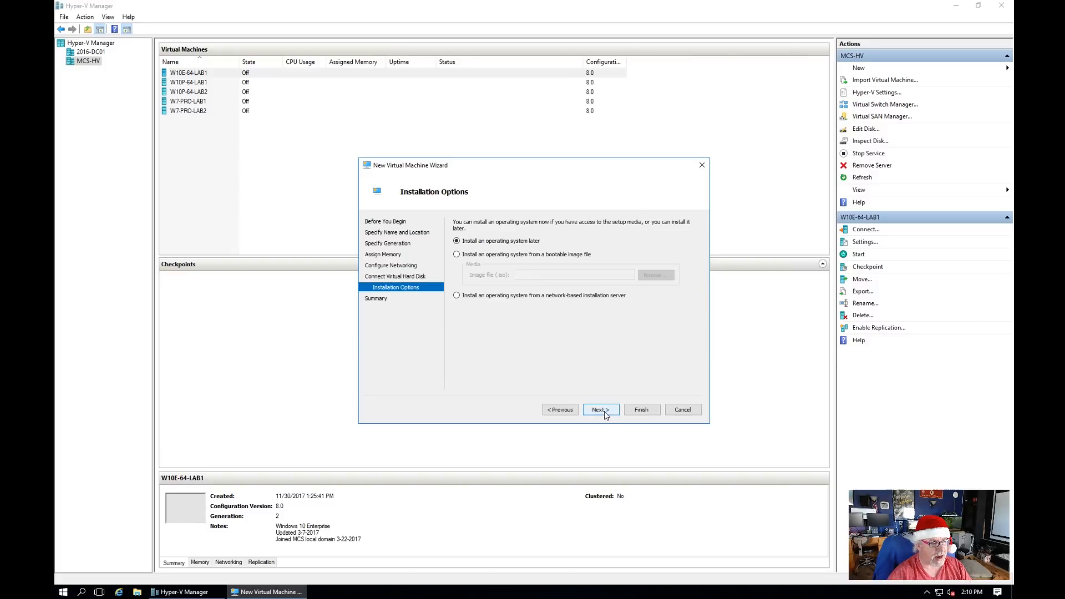
pyautogui.click(605, 412)
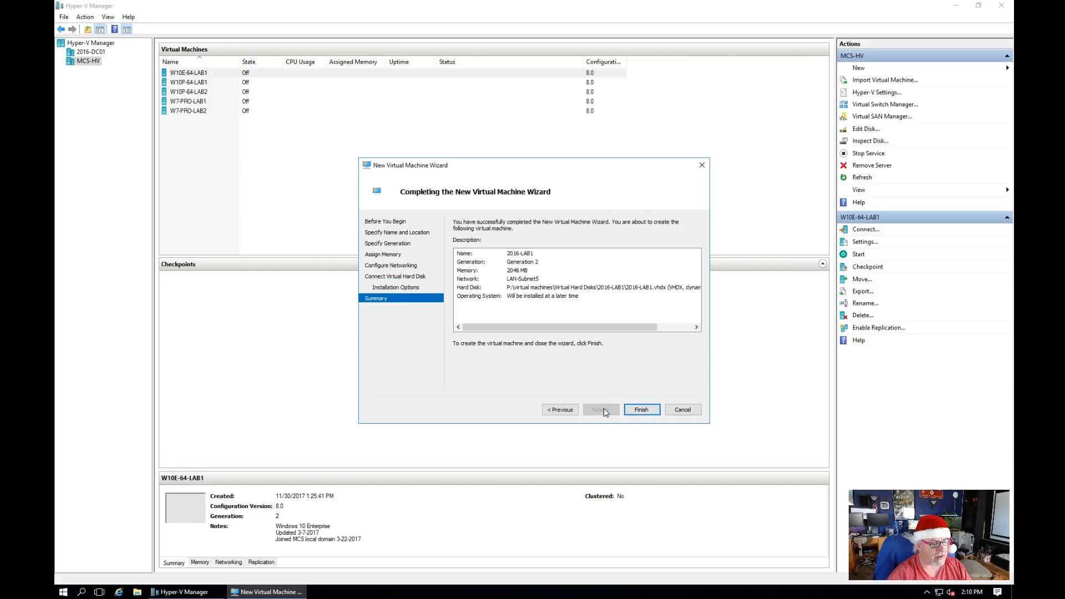
pyautogui.click(646, 412)
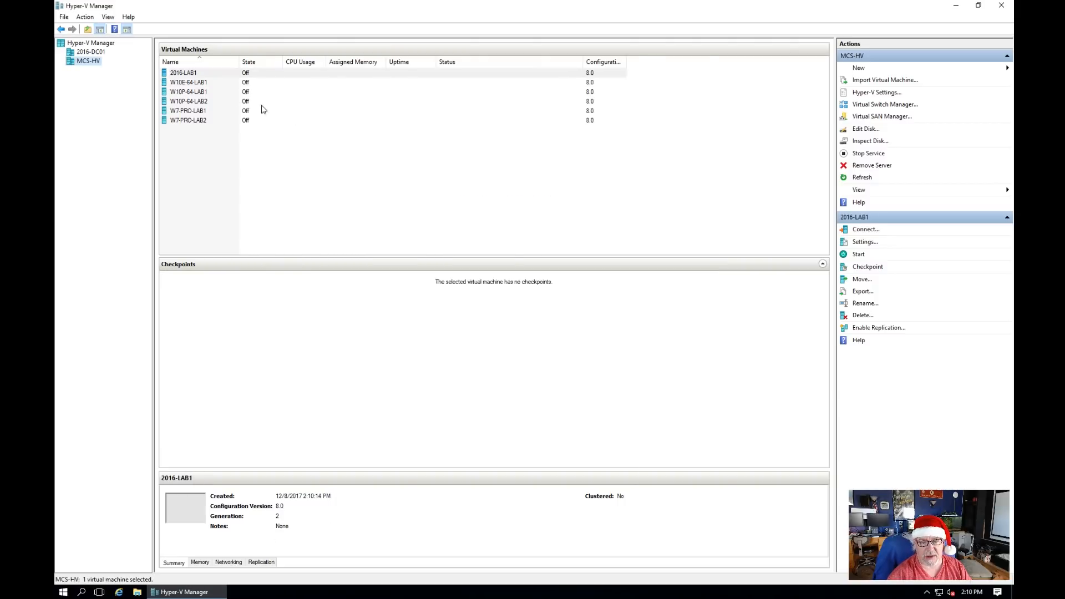
# Step: Turn off Secure Boot in 2016-LAB1's settings and apply
pyautogui.rightClick(190, 74)
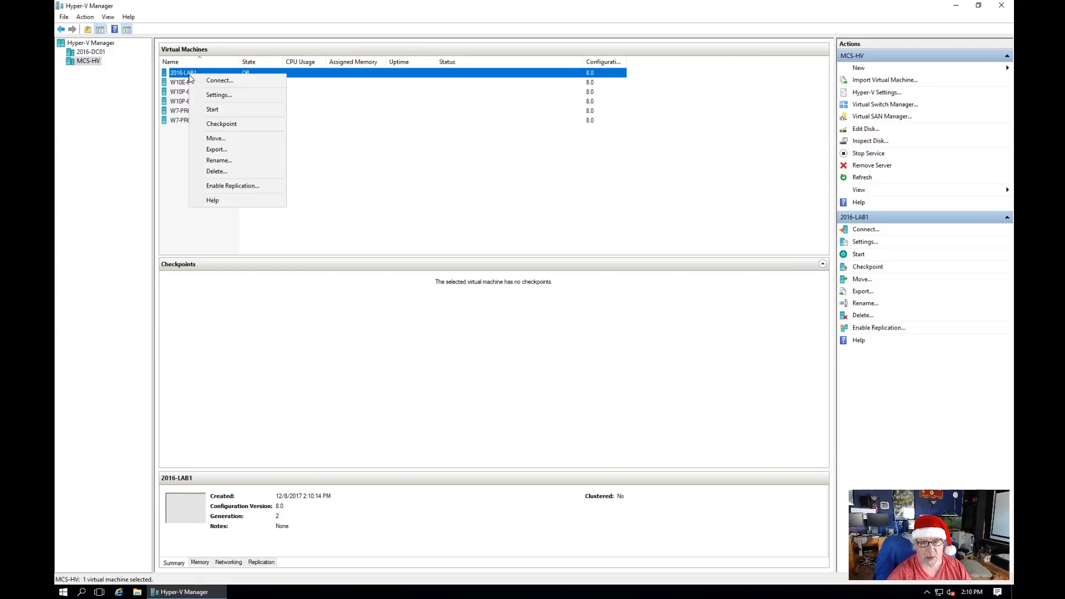
pyautogui.click(223, 97)
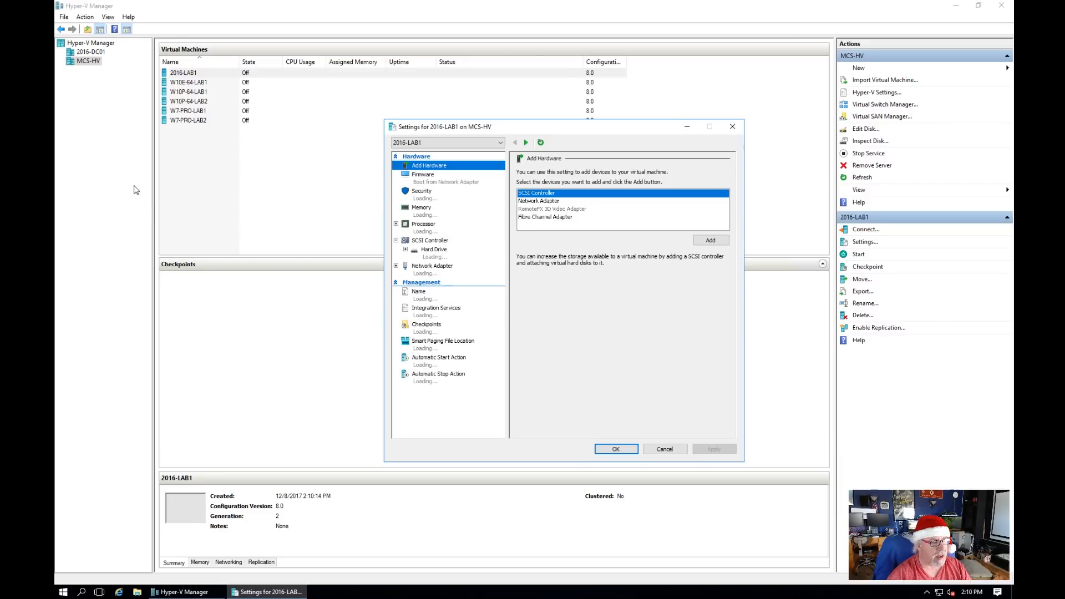
pyautogui.click(454, 182)
pyautogui.click(429, 199)
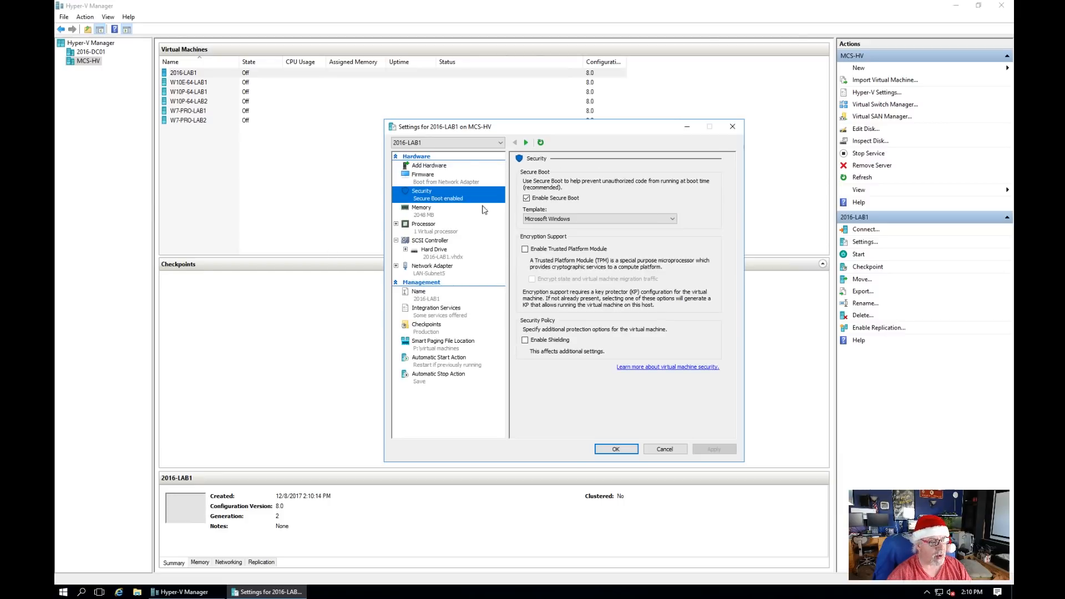
pyautogui.click(528, 200)
pyautogui.click(715, 450)
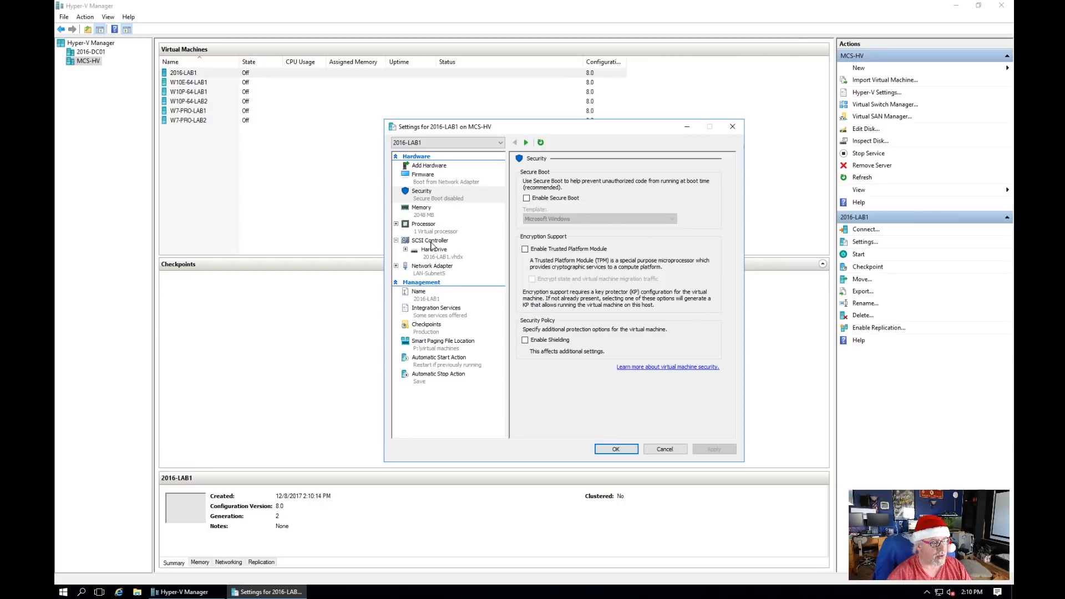
# Step: Add a SCSI DVD drive loaded with the Windows Server 2016 ISO from DV1 (P:)\iso
pyautogui.click(432, 242)
pyautogui.click(535, 209)
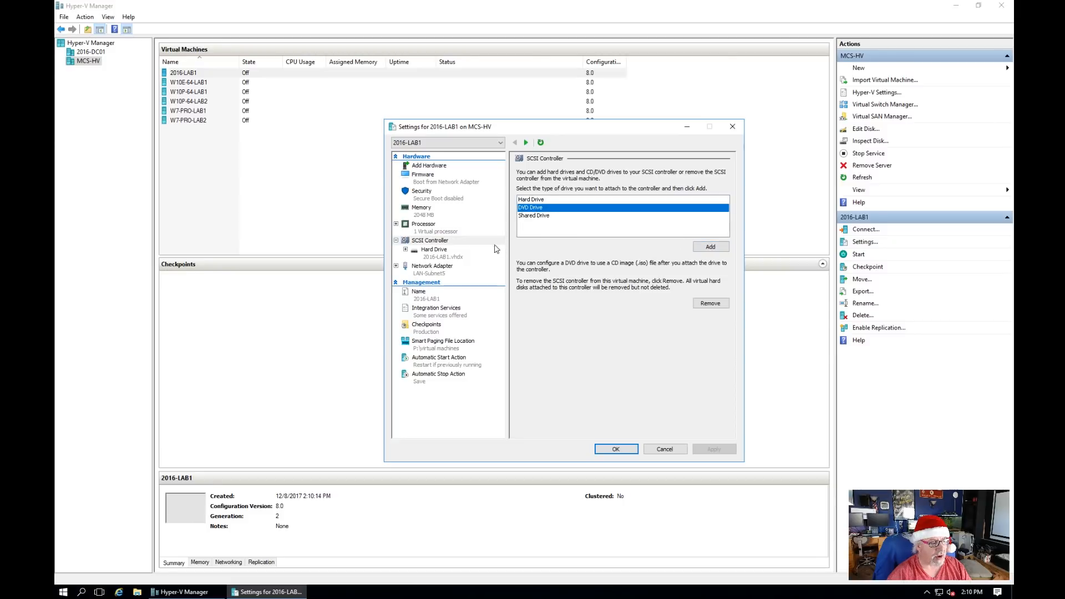
pyautogui.click(714, 250)
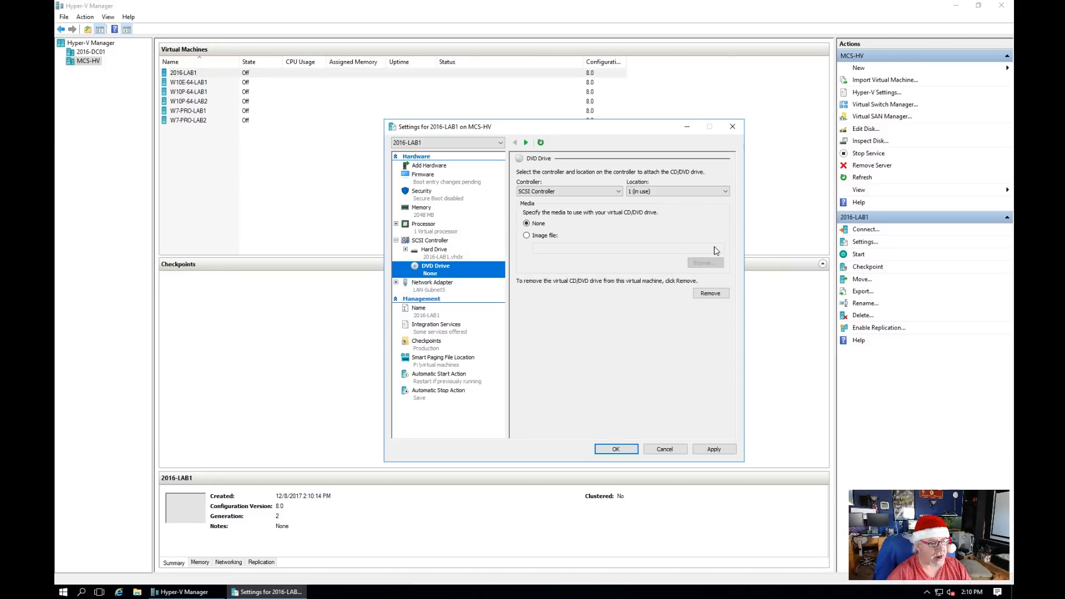
pyautogui.click(541, 239)
pyautogui.click(703, 263)
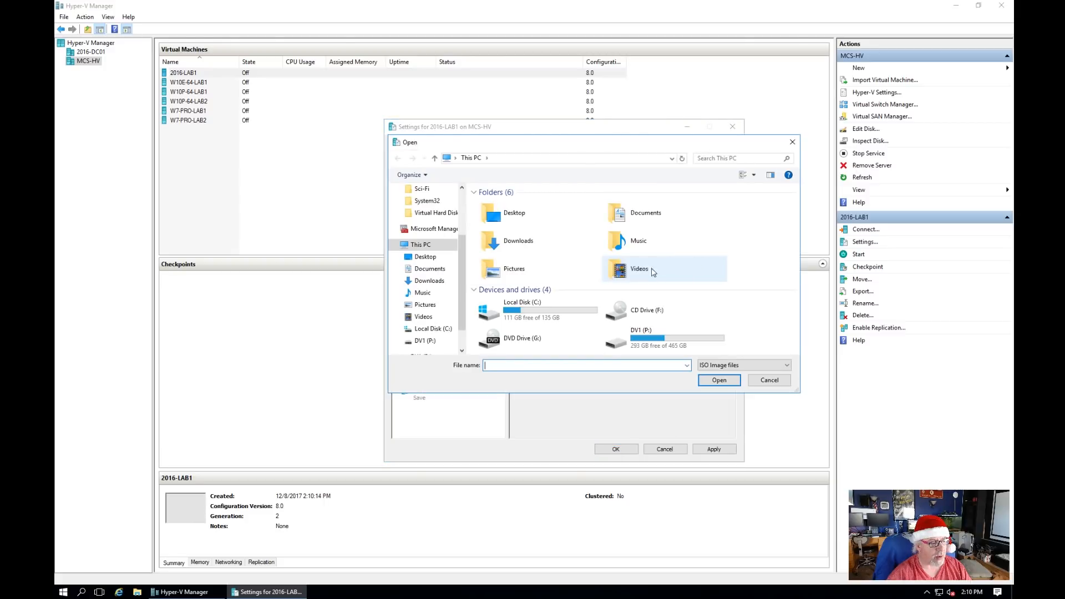
pyautogui.doubleClick(658, 339)
pyautogui.click(493, 207)
pyautogui.doubleClick(493, 207)
pyautogui.click(511, 208)
pyautogui.click(718, 382)
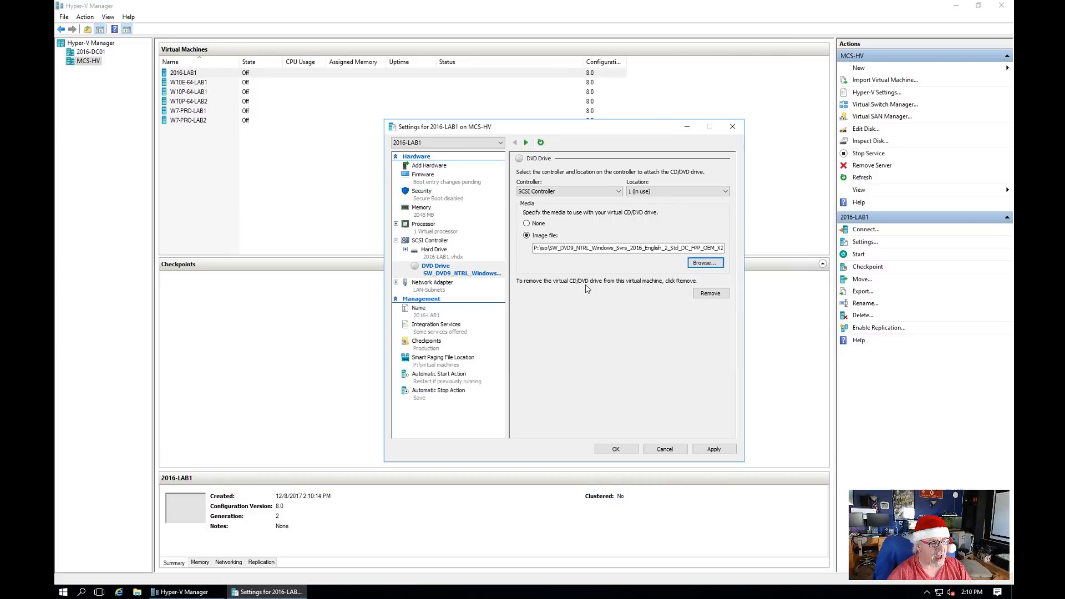
pyautogui.click(715, 449)
pyautogui.click(439, 183)
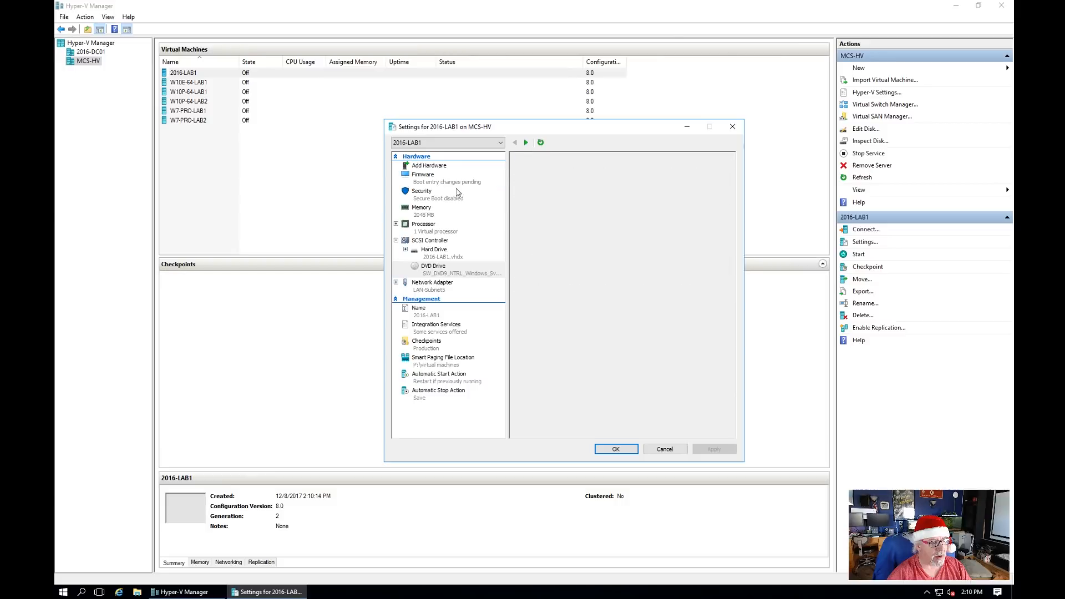
# Step: Reorder boot devices: DVD drive first, then the hard drive above the network adapter
pyautogui.click(545, 221)
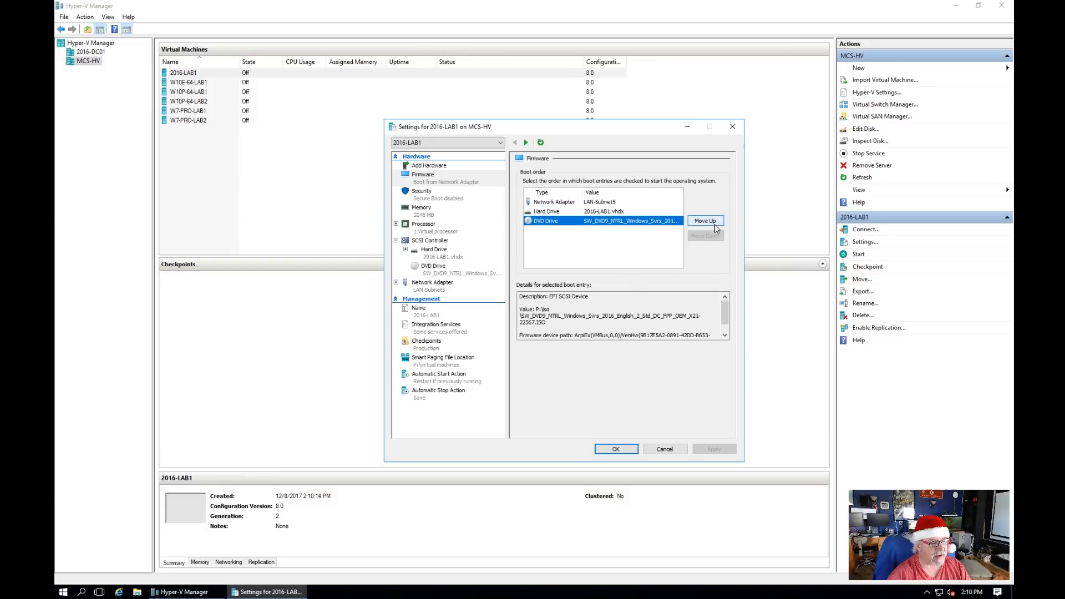
pyautogui.click(714, 221)
pyautogui.click(713, 221)
pyautogui.click(556, 221)
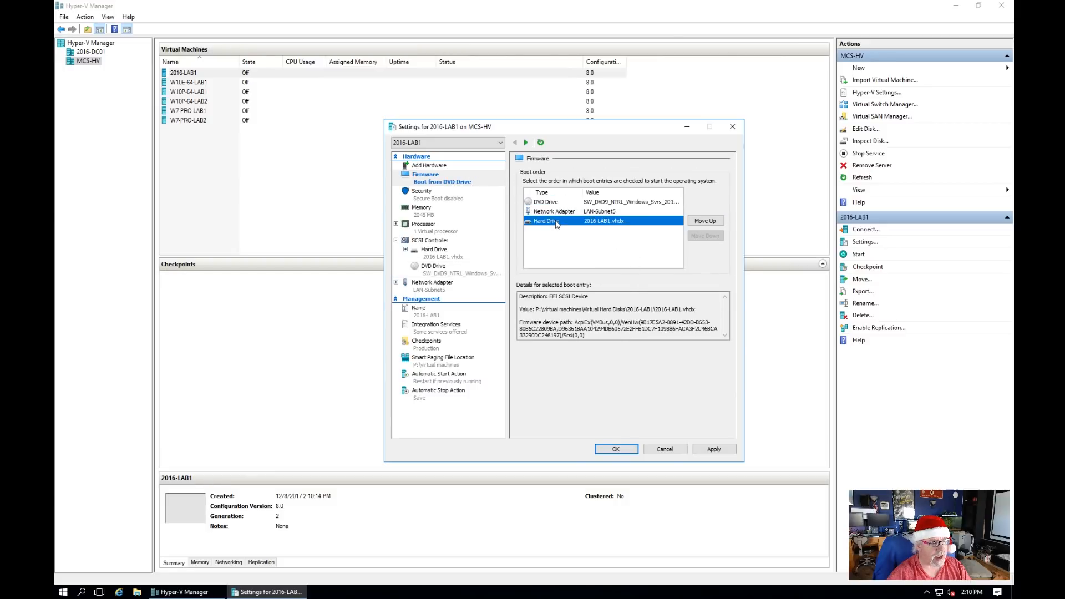
pyautogui.click(700, 221)
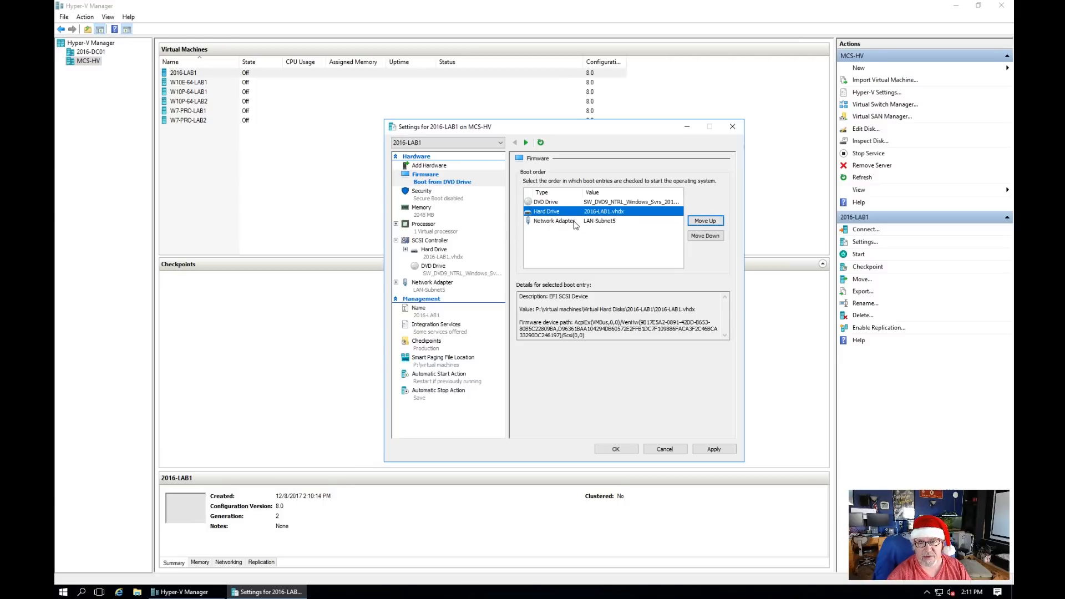
# Step: Set 4 virtual processors, then apply and close the settings
pyautogui.click(433, 198)
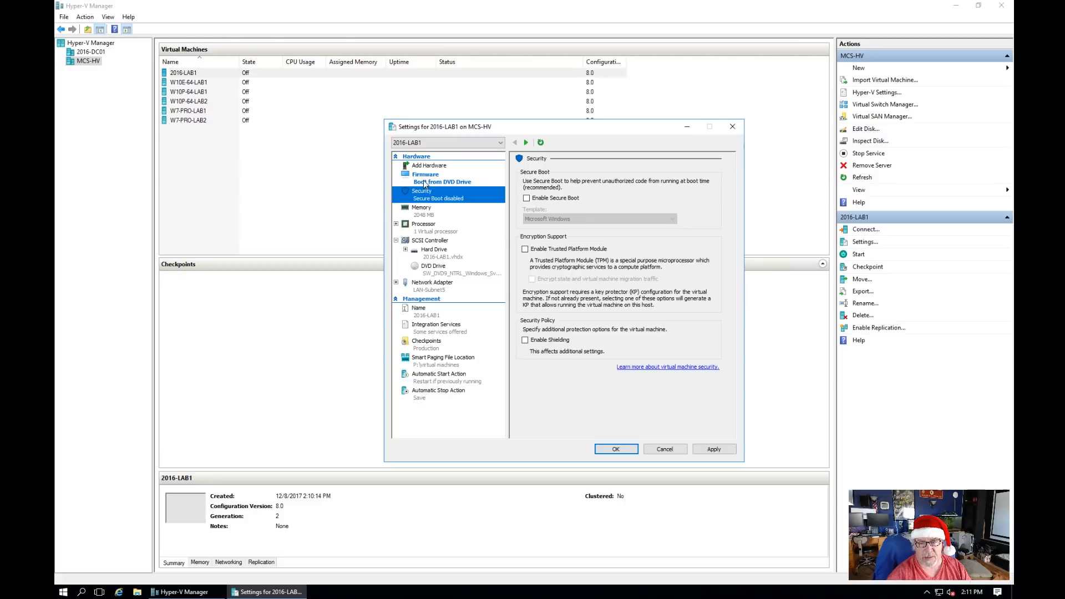
pyautogui.click(437, 232)
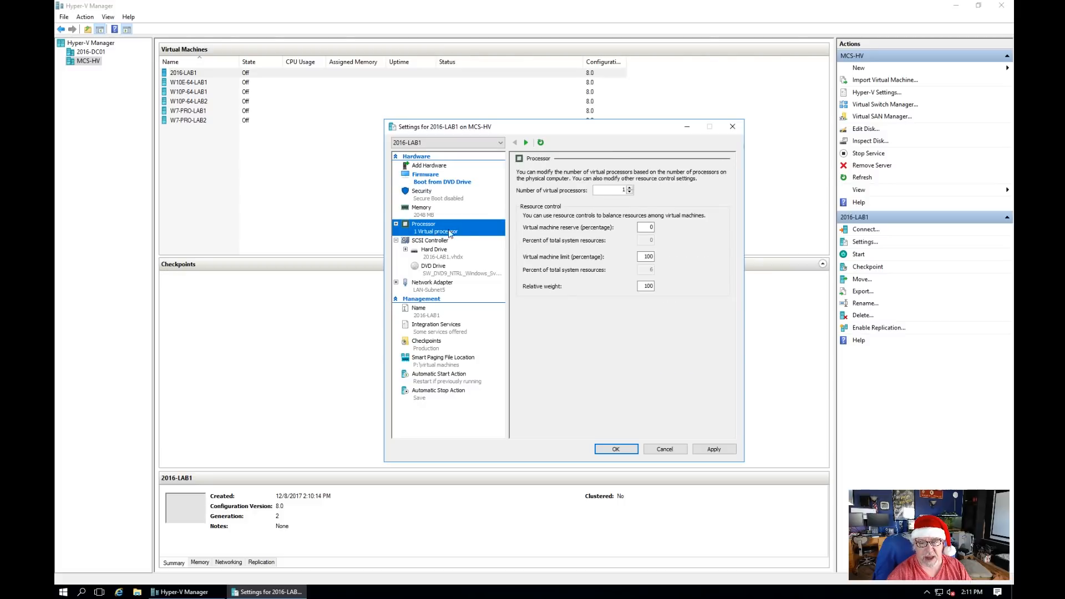
pyautogui.click(630, 187)
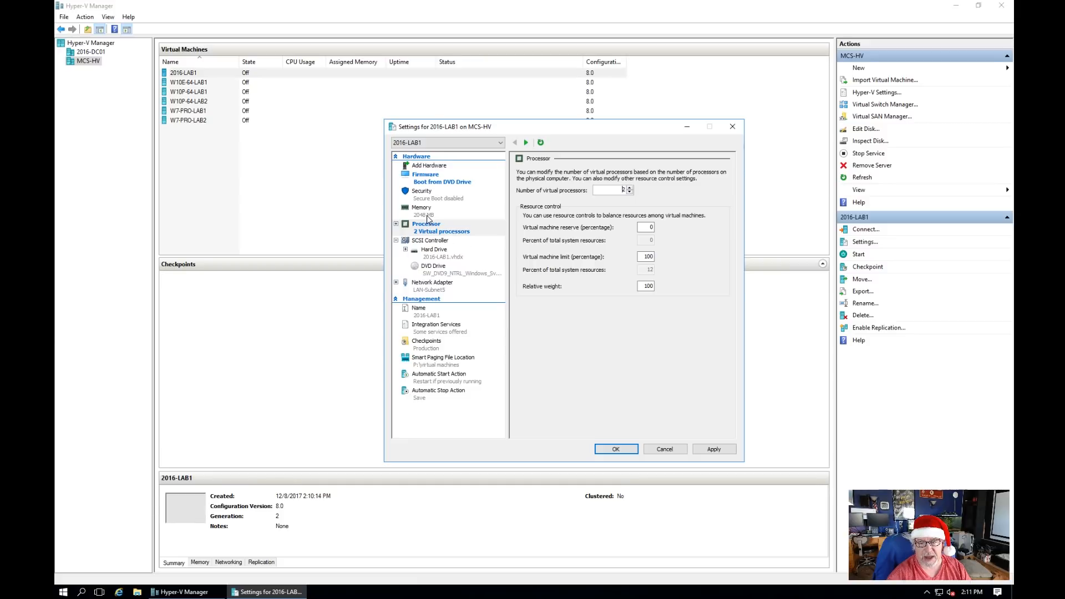
pyautogui.click(630, 189)
pyautogui.click(426, 217)
pyautogui.click(450, 232)
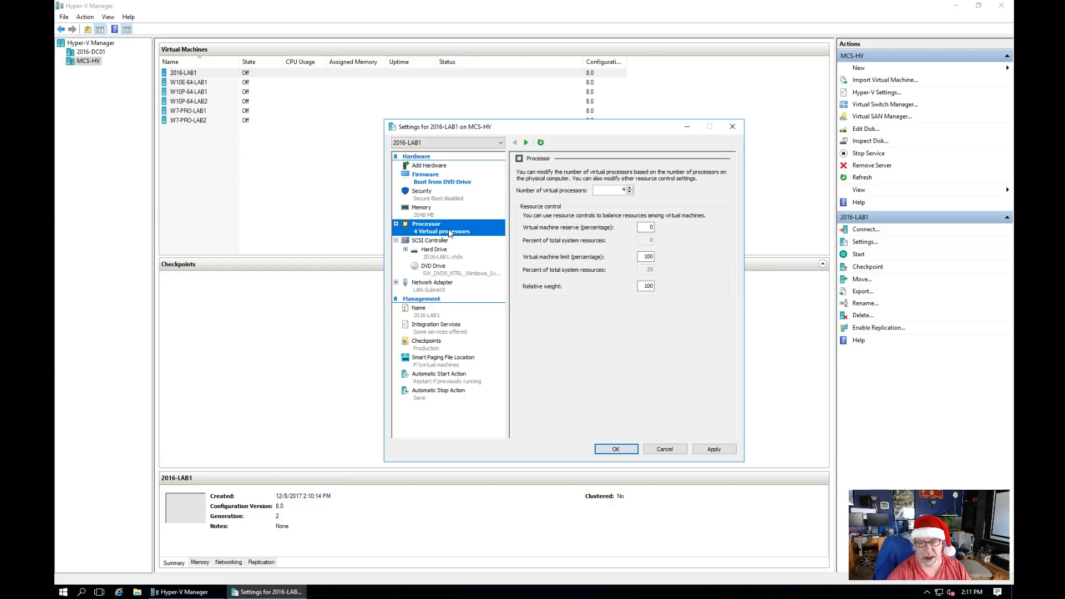
pyautogui.click(716, 449)
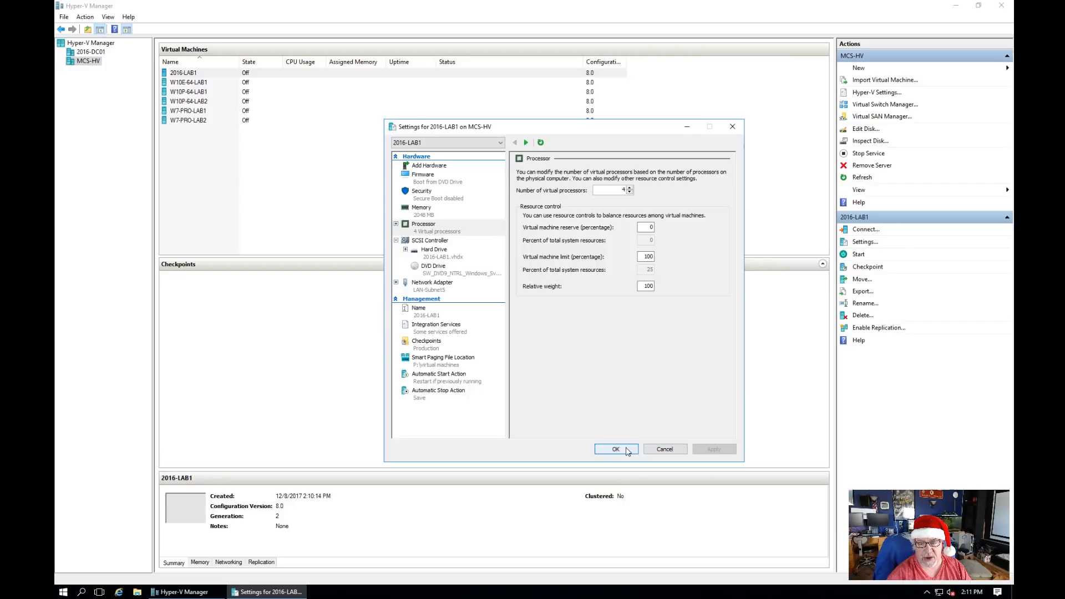
pyautogui.click(623, 451)
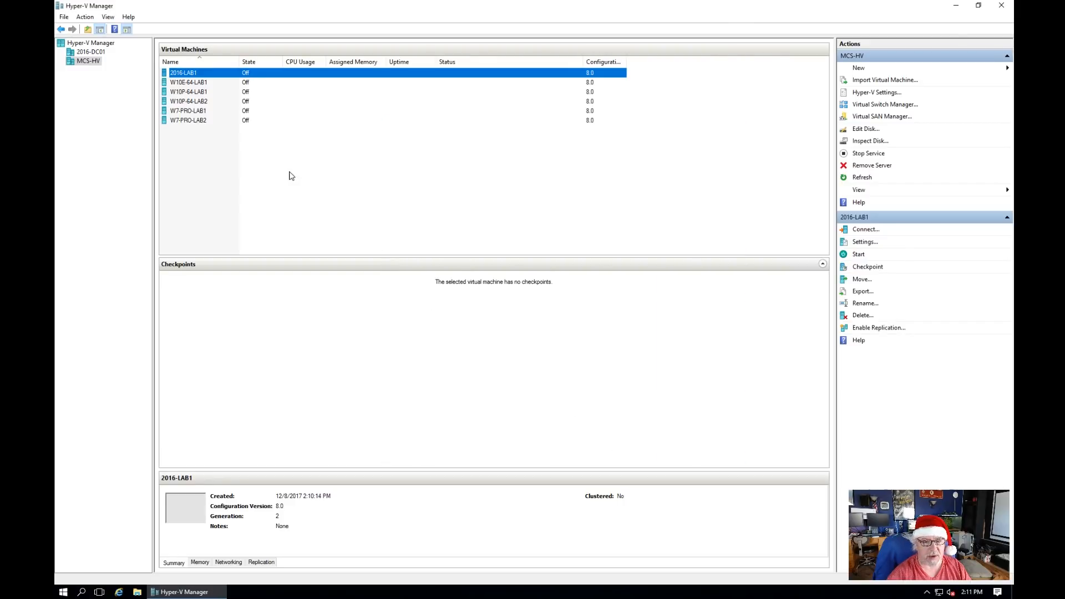
# Step: Connect to 2016-LAB1, start it, and boot it from the Windows Server 2016 installation DVD
pyautogui.rightClick(189, 78)
pyautogui.press('Escape')
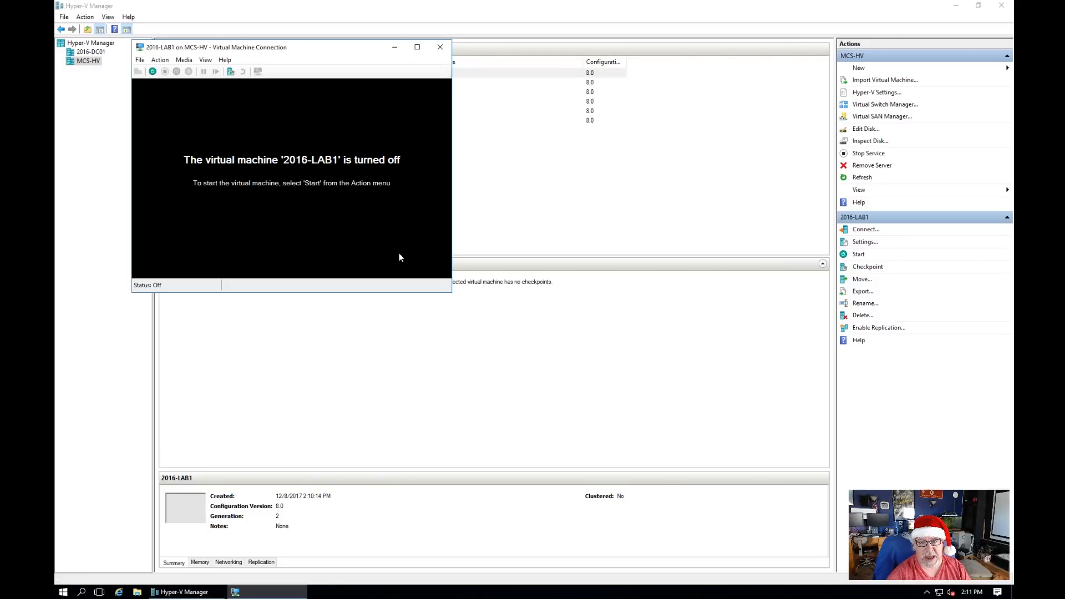
pyautogui.moveTo(295, 53); pyautogui.dragTo(352, 142)
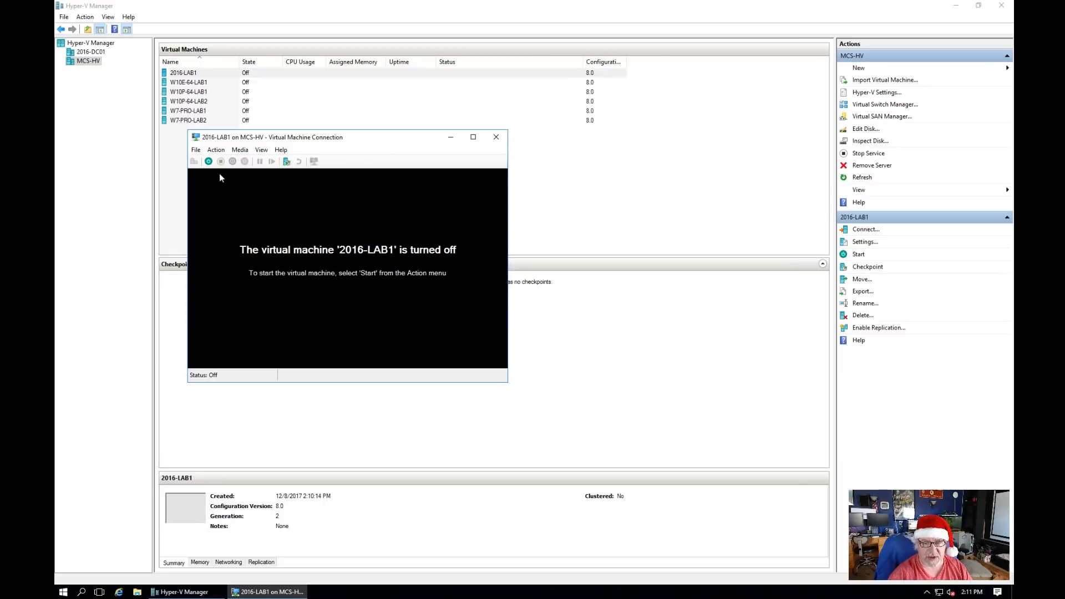
pyautogui.click(209, 161)
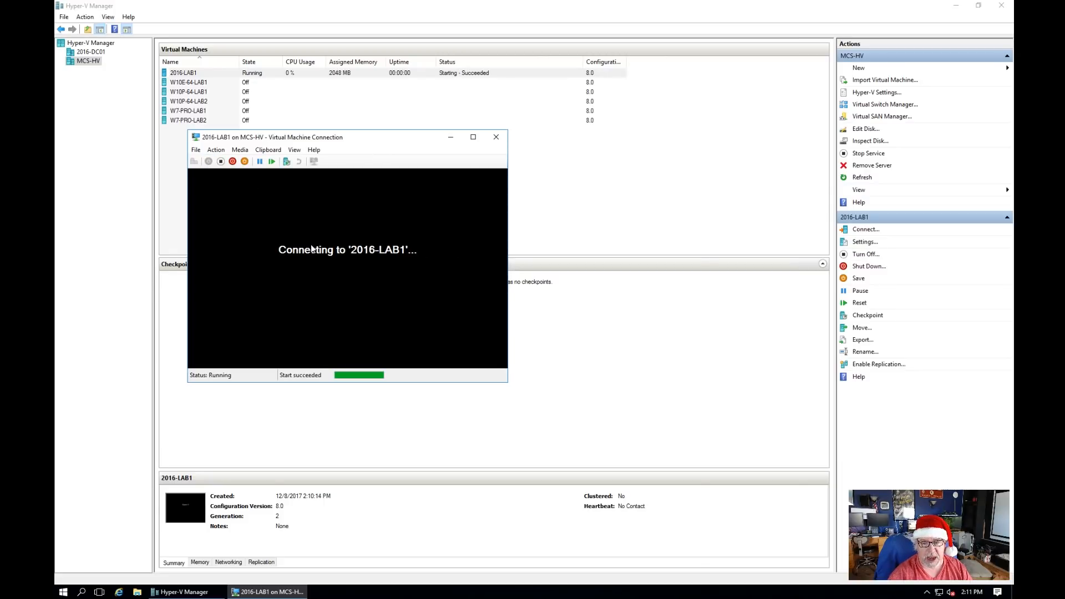
pyautogui.press('Return')
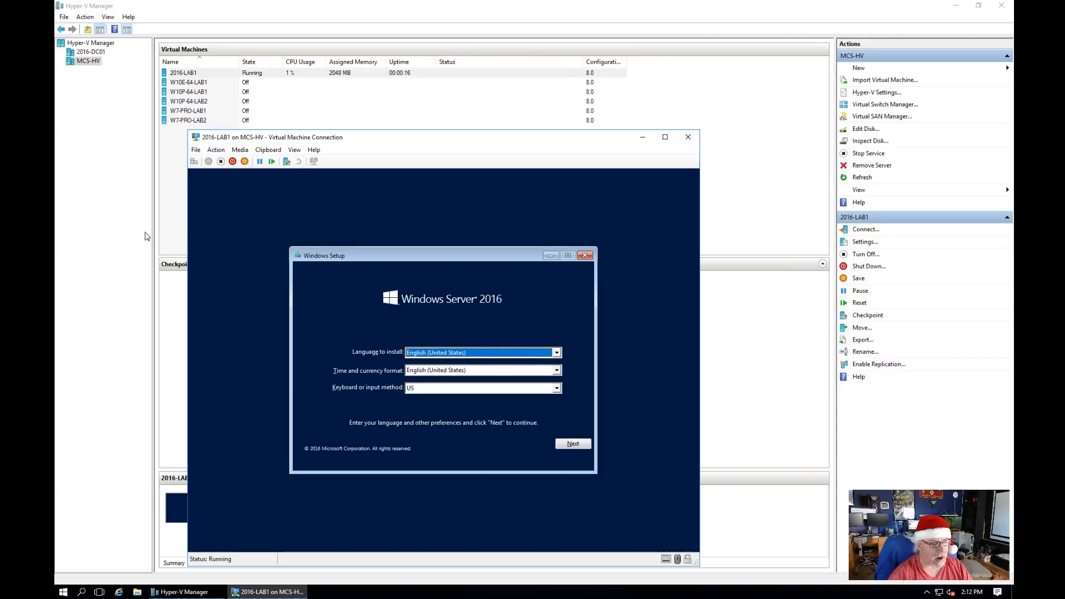
# Step: Keep the default language settings and begin the installation without a product key
pyautogui.click(577, 445)
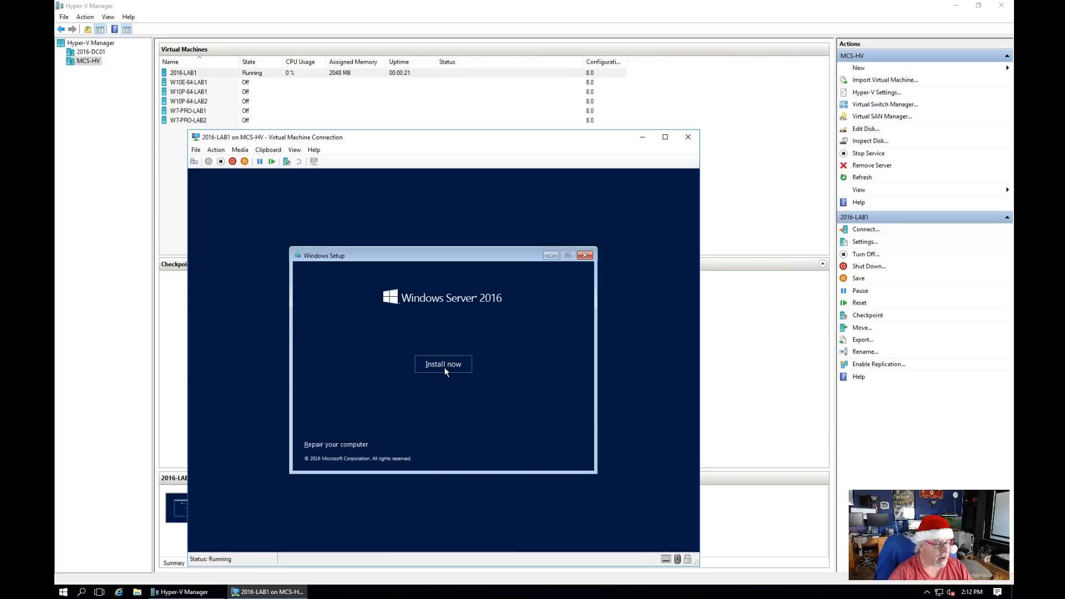
pyautogui.click(447, 366)
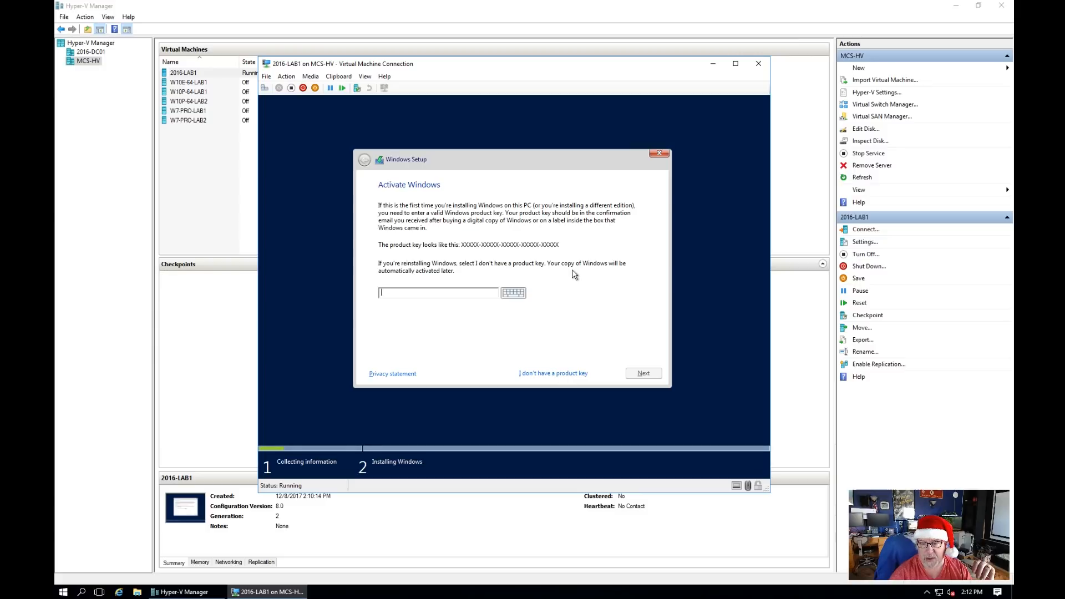
pyautogui.click(542, 376)
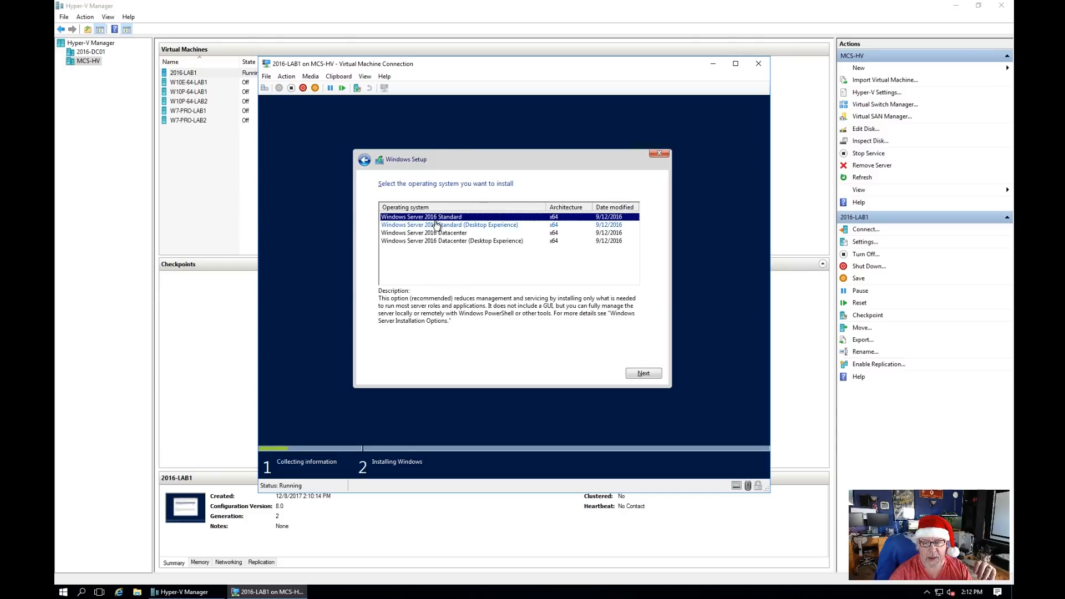
# Step: Choose the Standard (Desktop Experience) edition and accept the license terms
pyautogui.click(409, 226)
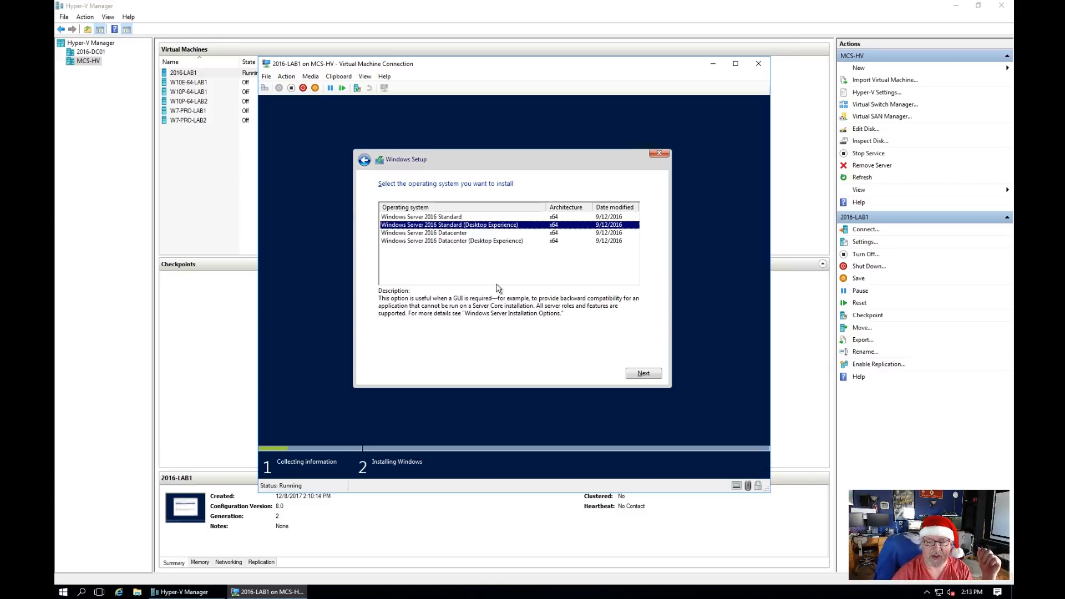
pyautogui.click(656, 375)
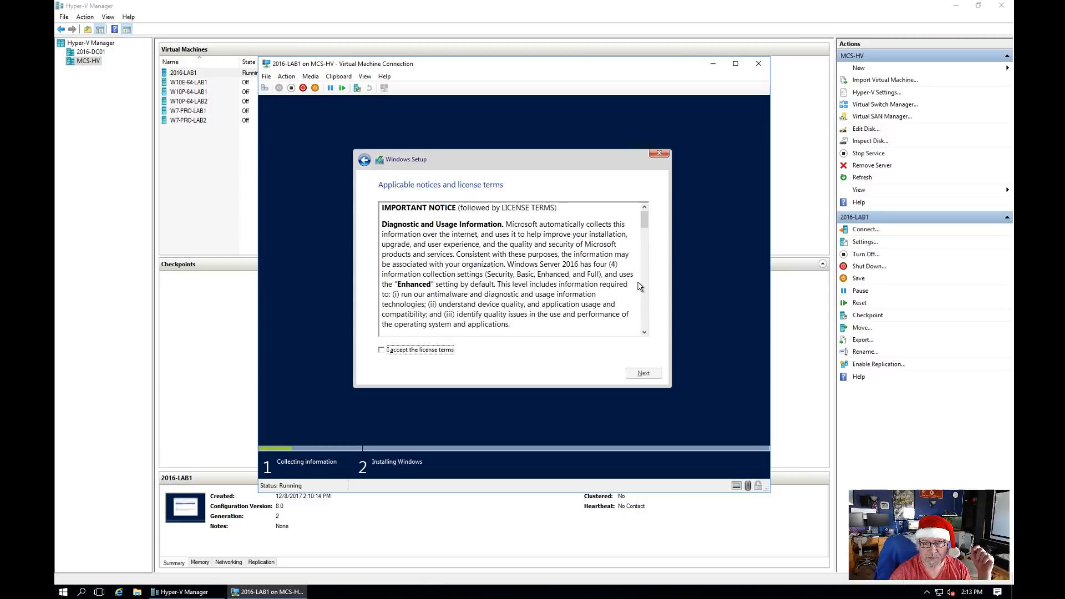
pyautogui.click(417, 350)
pyautogui.click(644, 374)
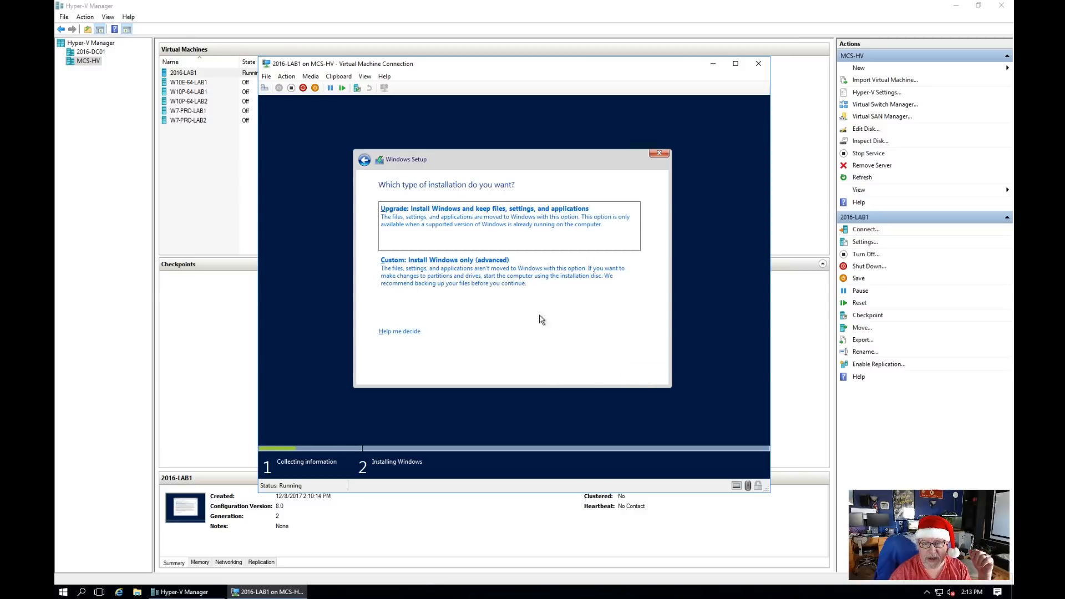
# Step: Custom-install onto Drive 0's unallocated space, then enter and confirm the administrator password
pyautogui.click(450, 284)
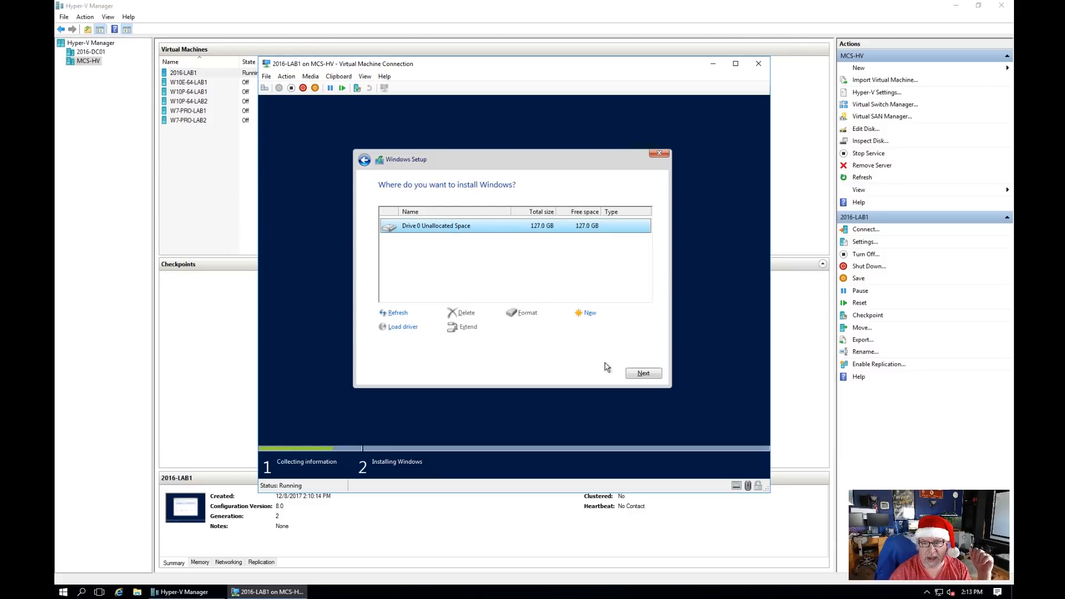
pyautogui.click(647, 372)
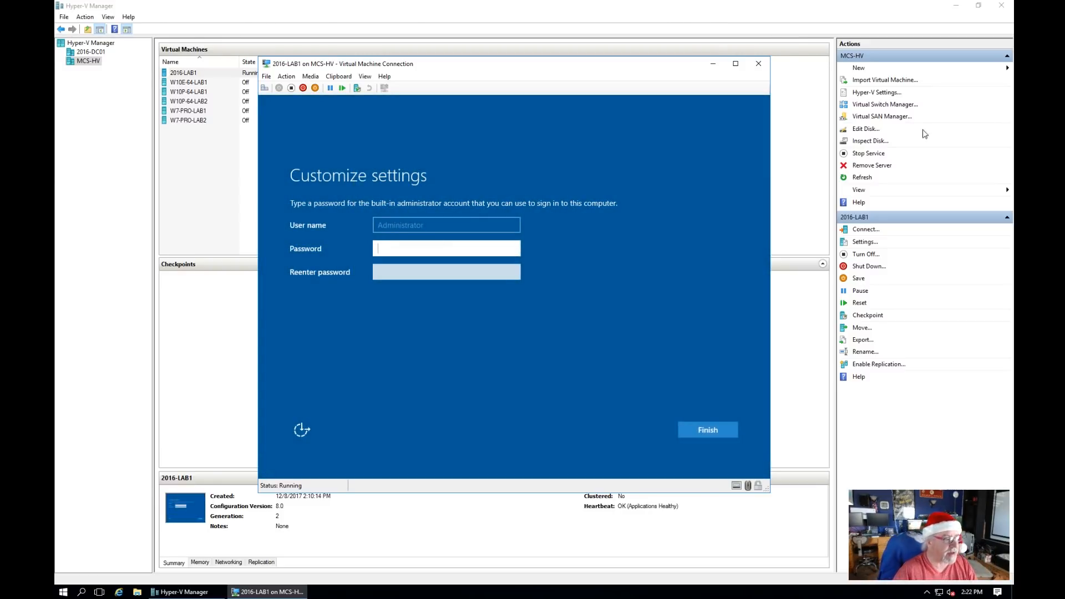
pyautogui.write('Pa$$w0rd')
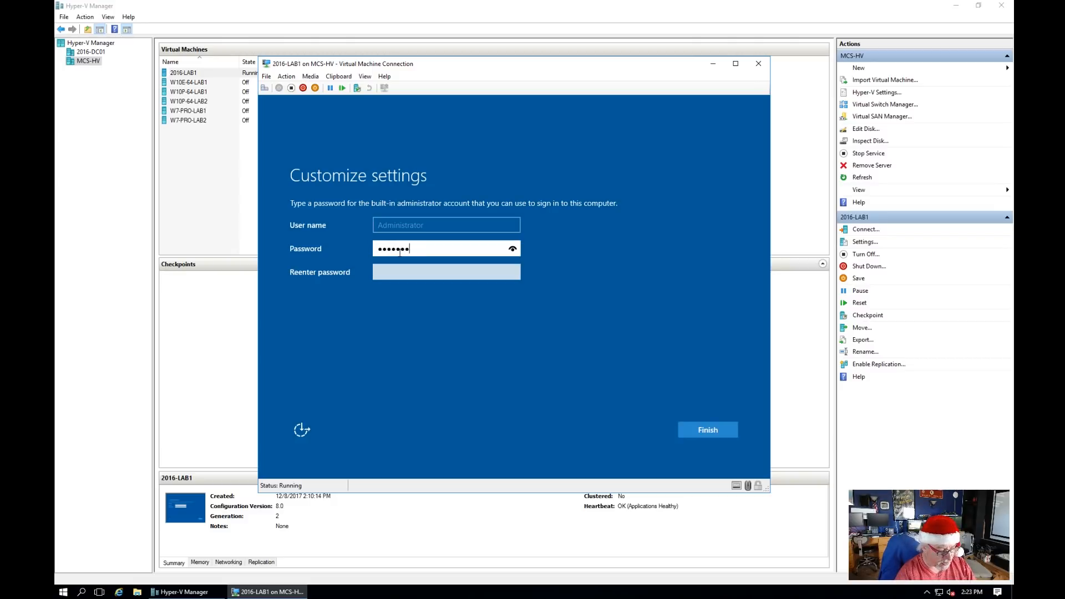
pyautogui.press('Tab')
pyautogui.write('Pa$$w0rd')
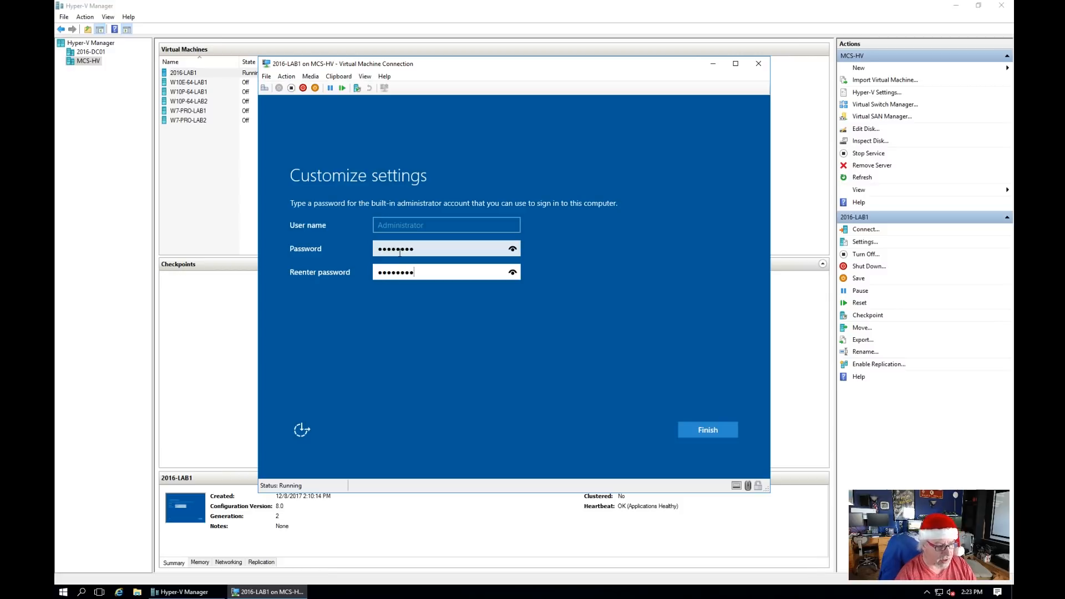
pyautogui.click(705, 431)
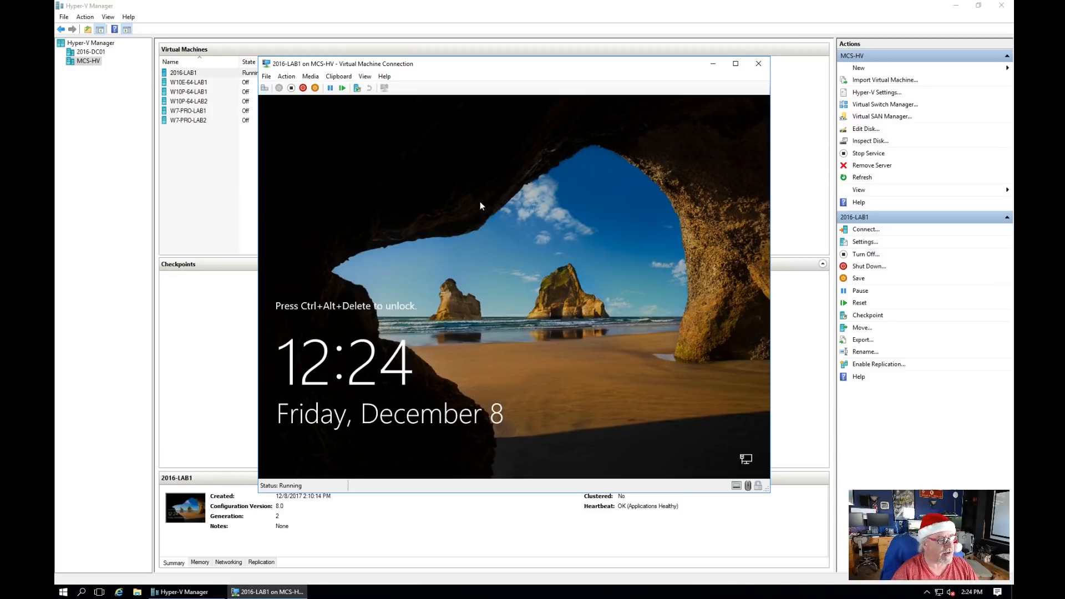
# Step: Send Ctrl+Alt+Delete and sign in as Administrator with the account password
pyautogui.click(265, 88)
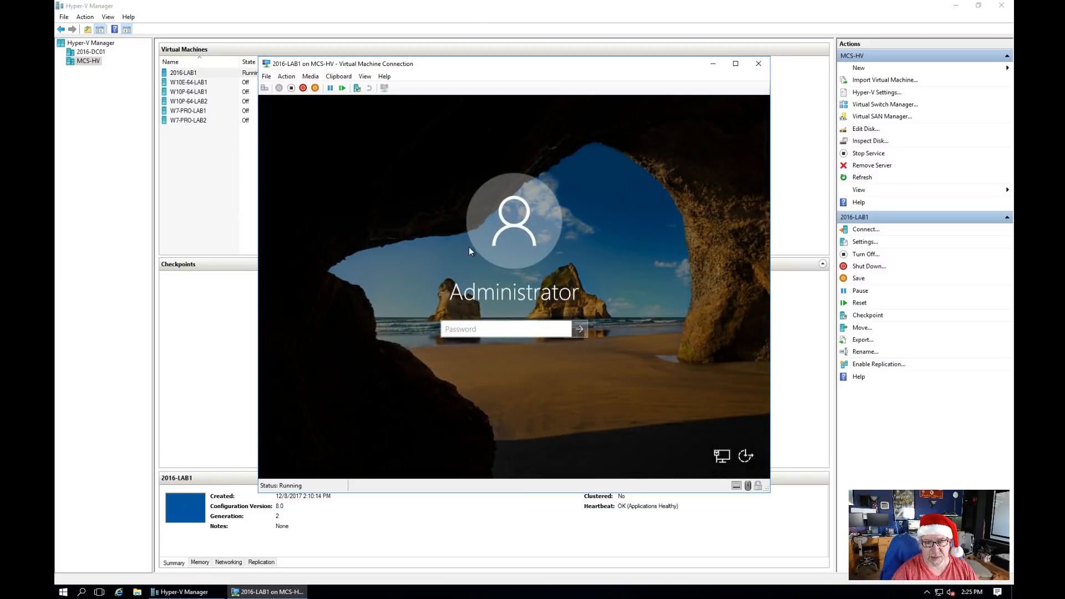
pyautogui.click(467, 329)
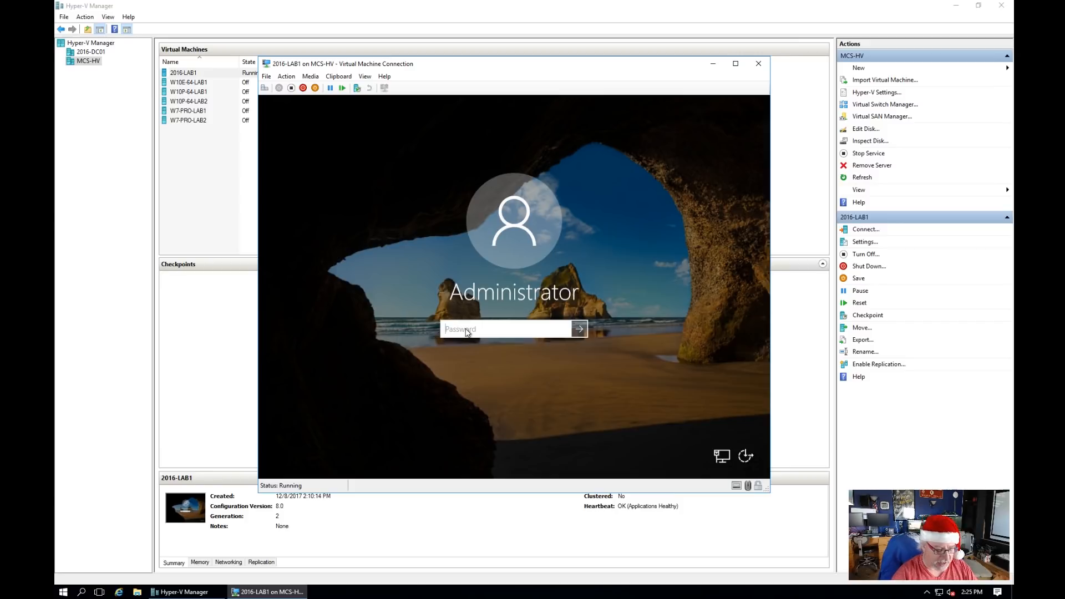
pyautogui.write('••••••')
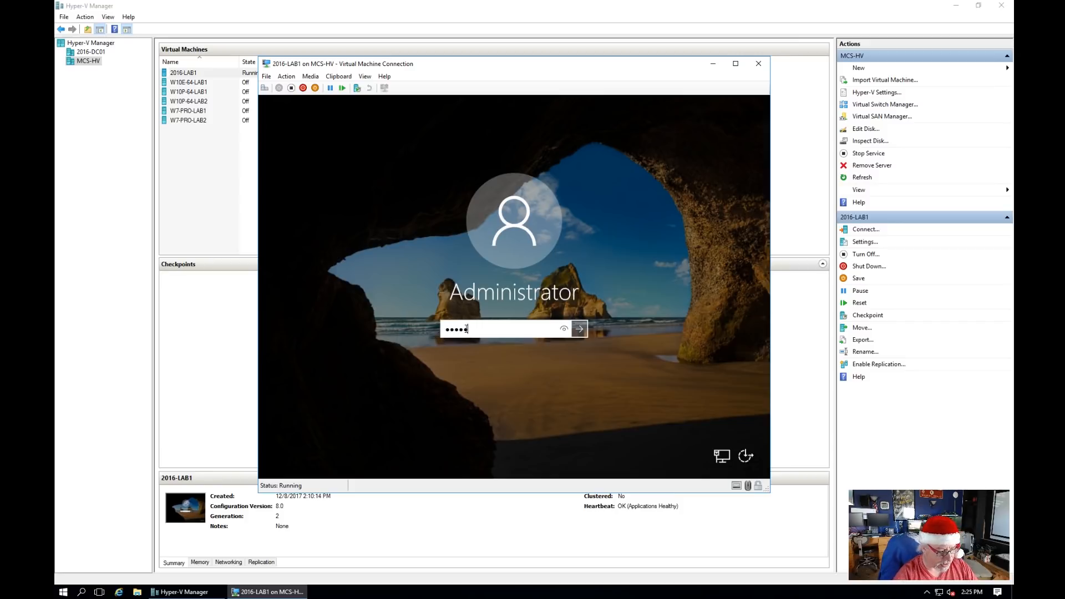
pyautogui.write('••')
pyautogui.press('Return')
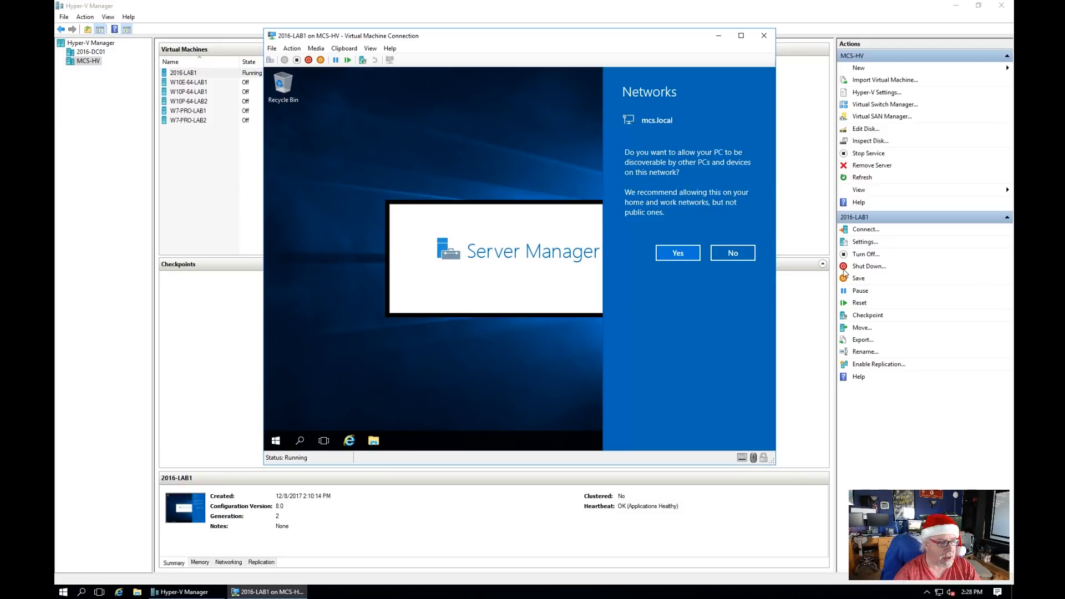
# Step: Allow network discovery, then show the Local Server page in Server Manager
pyautogui.click(684, 255)
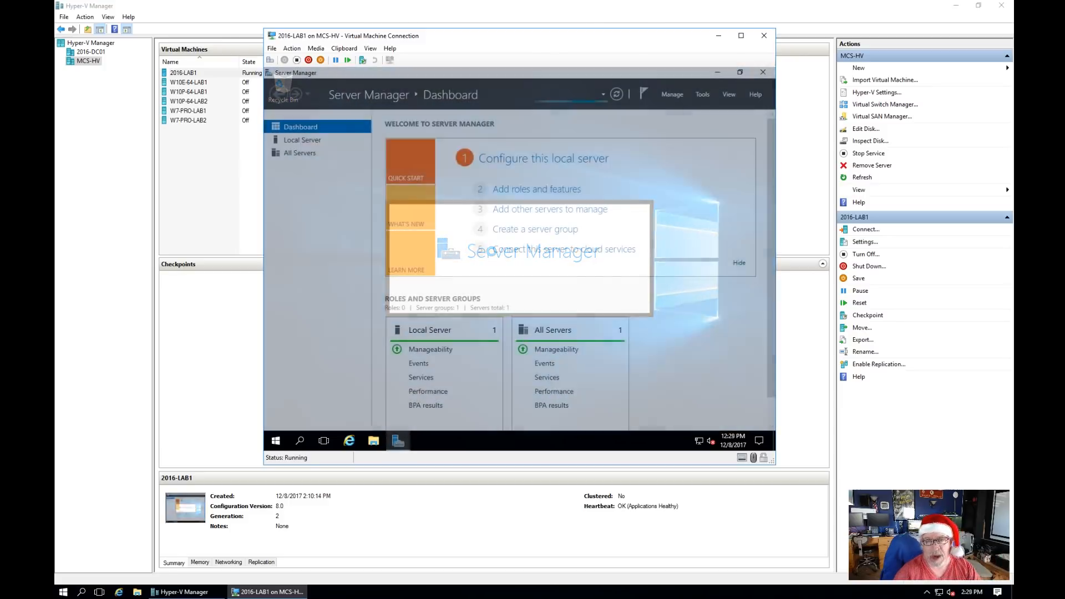
pyautogui.click(296, 144)
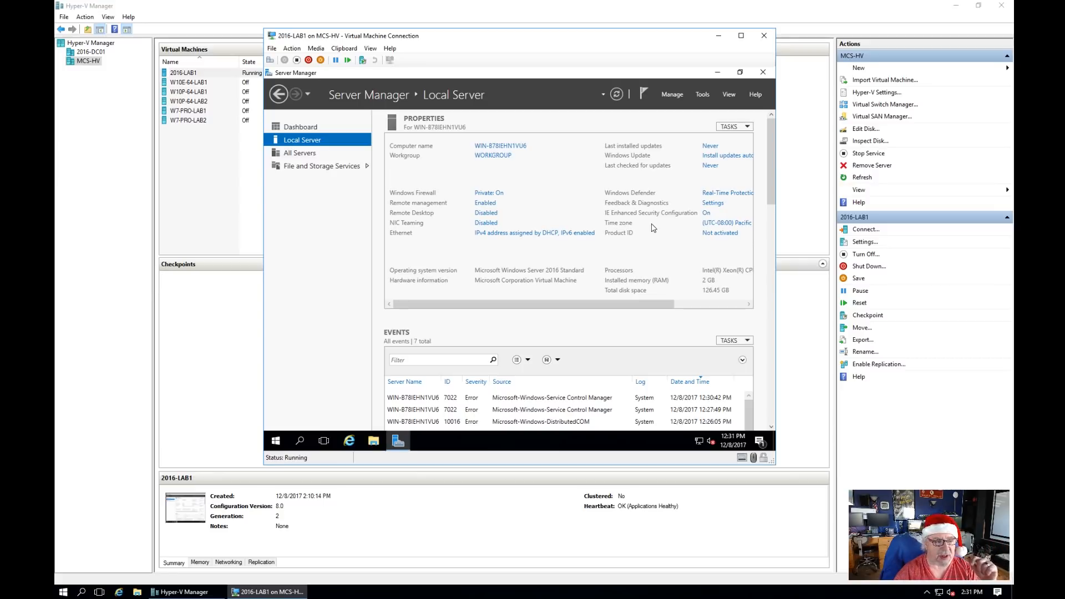
# Step: In Date and Time settings, switch the time zone to (UTC-06:00) Central Time (US & Canada)
pyautogui.click(729, 304)
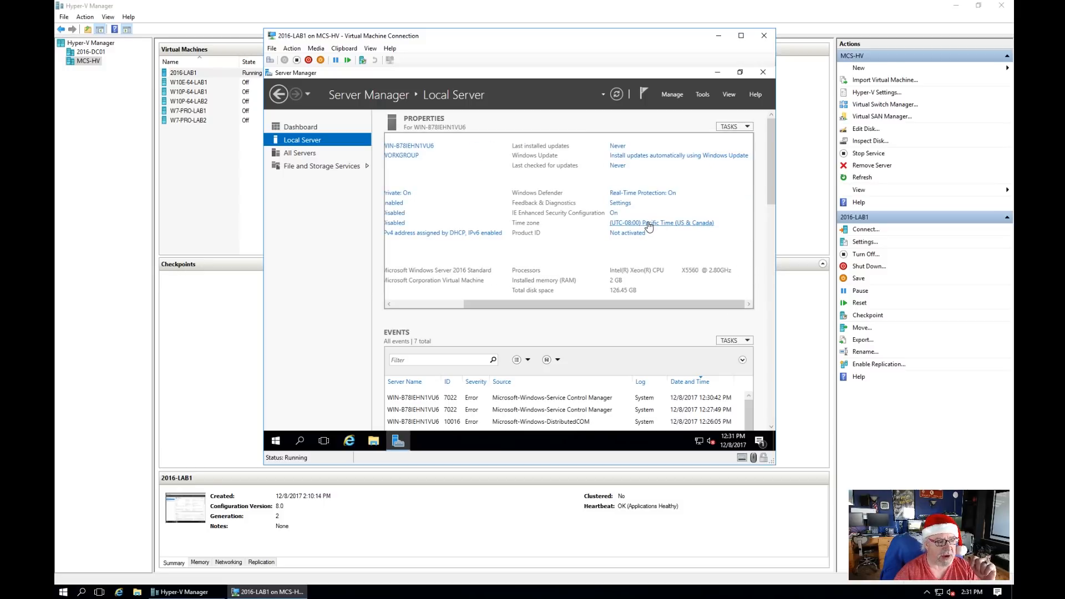
pyautogui.click(650, 224)
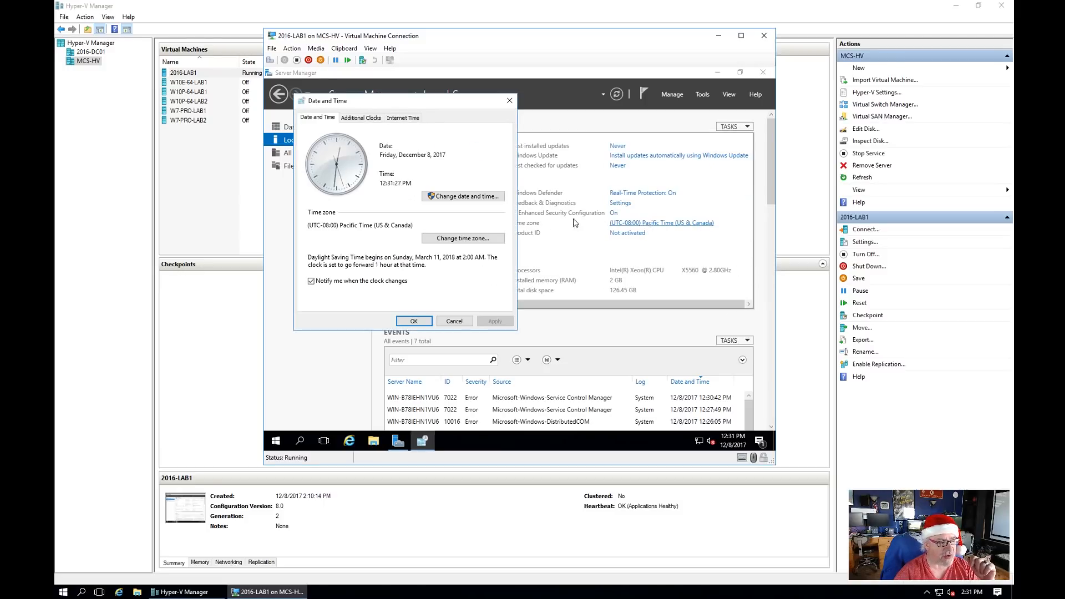
pyautogui.click(469, 239)
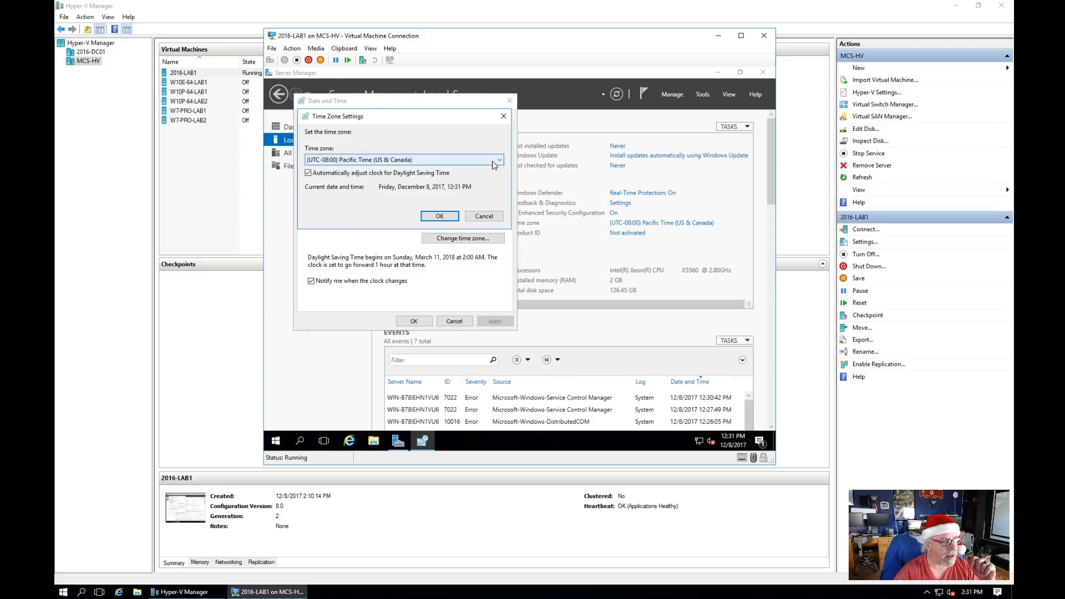
pyautogui.click(499, 160)
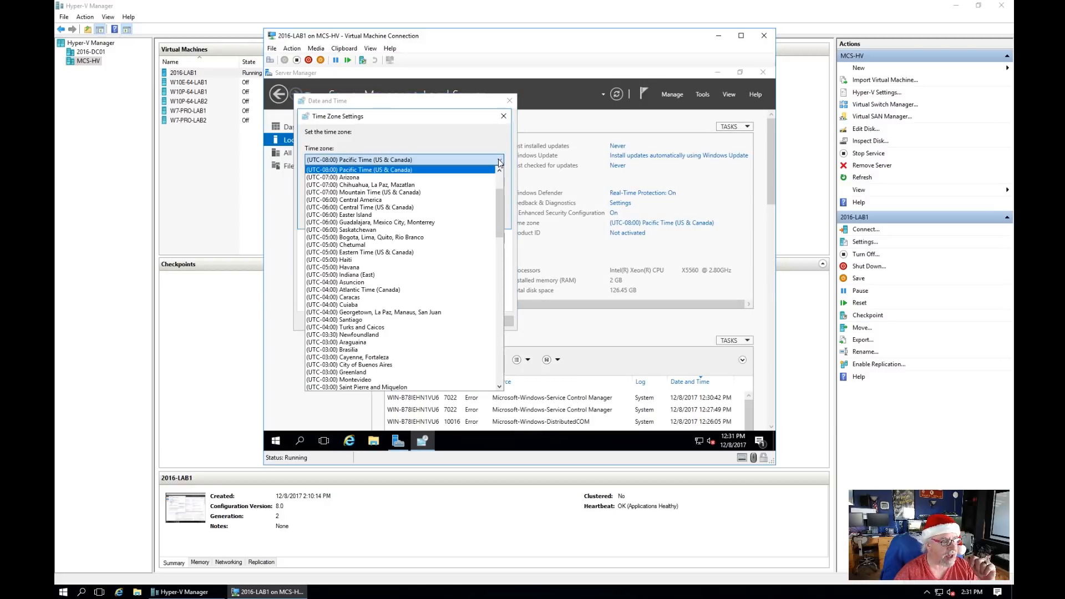
pyautogui.click(382, 207)
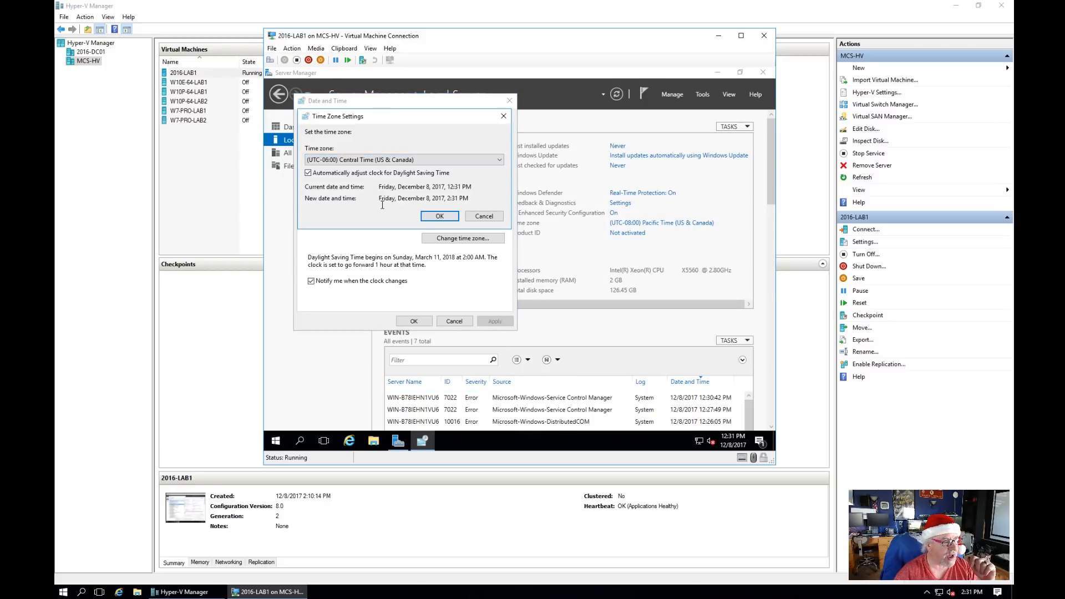
pyautogui.click(441, 217)
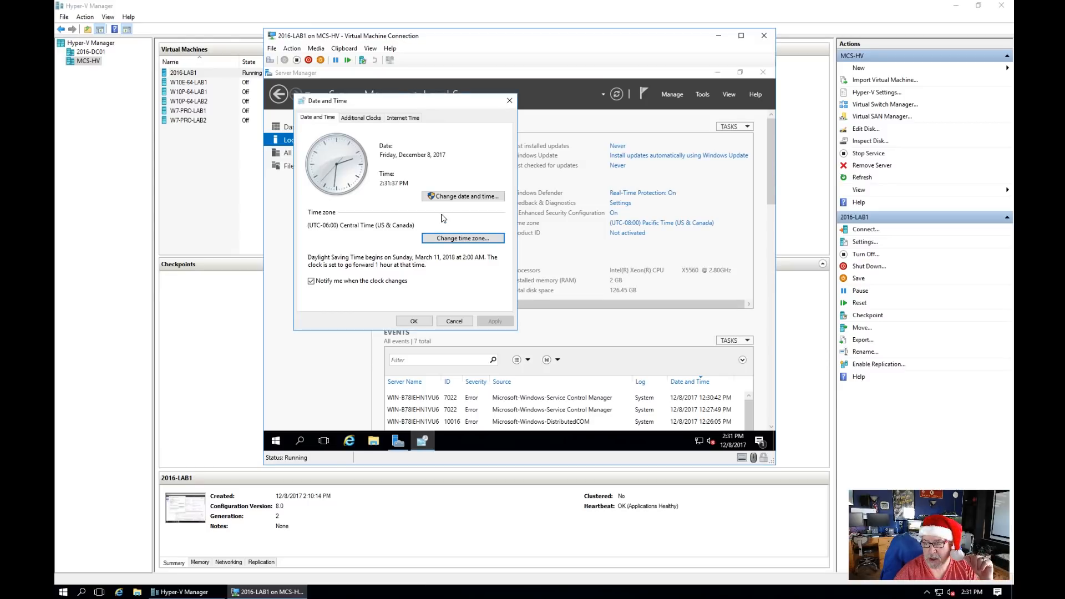
pyautogui.click(421, 321)
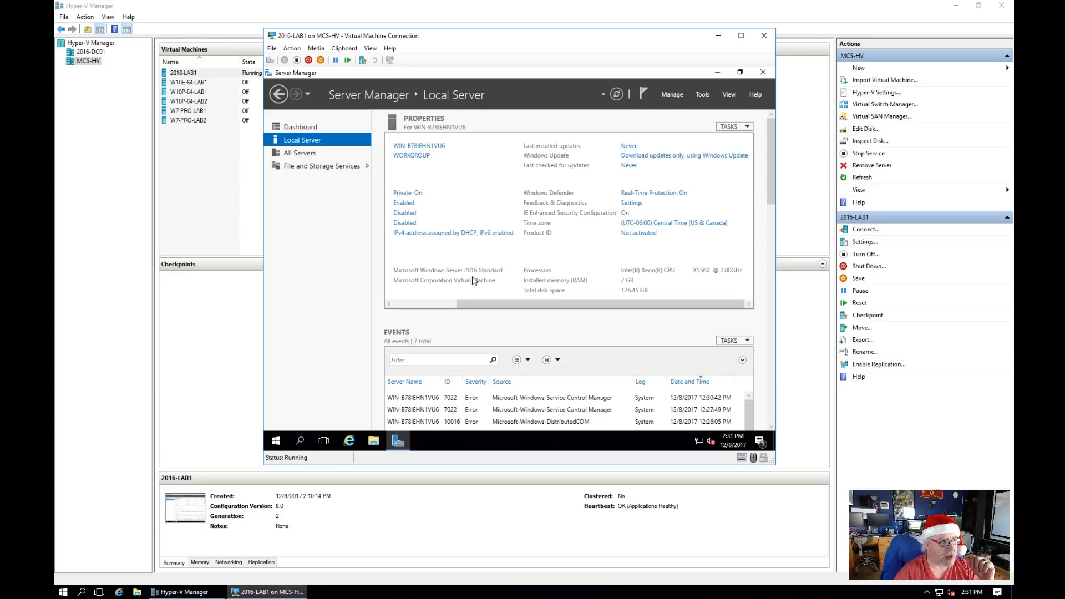
pyautogui.click(422, 309)
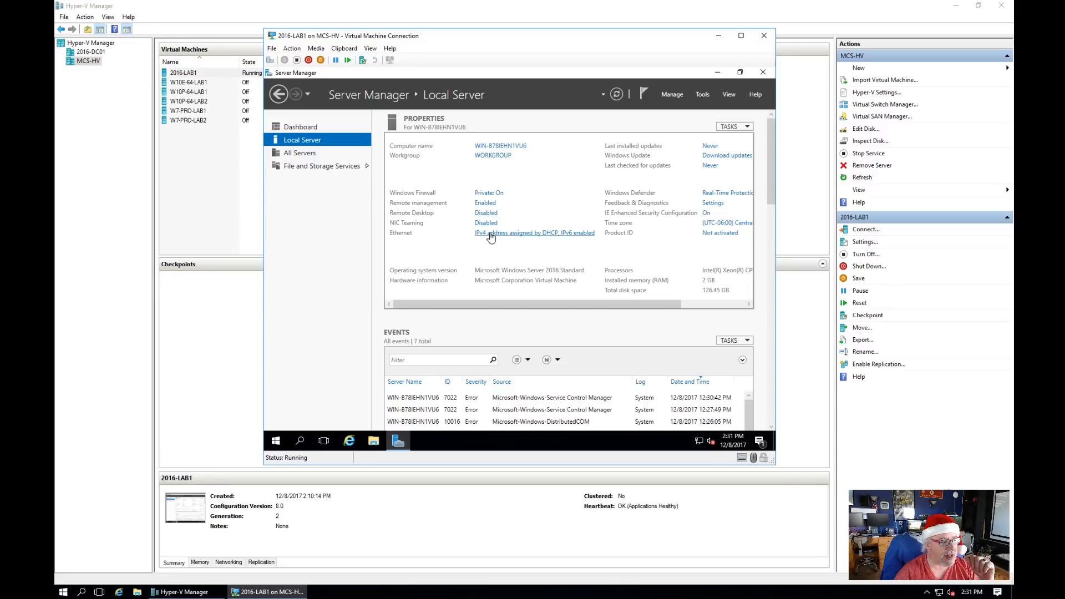
pyautogui.click(542, 234)
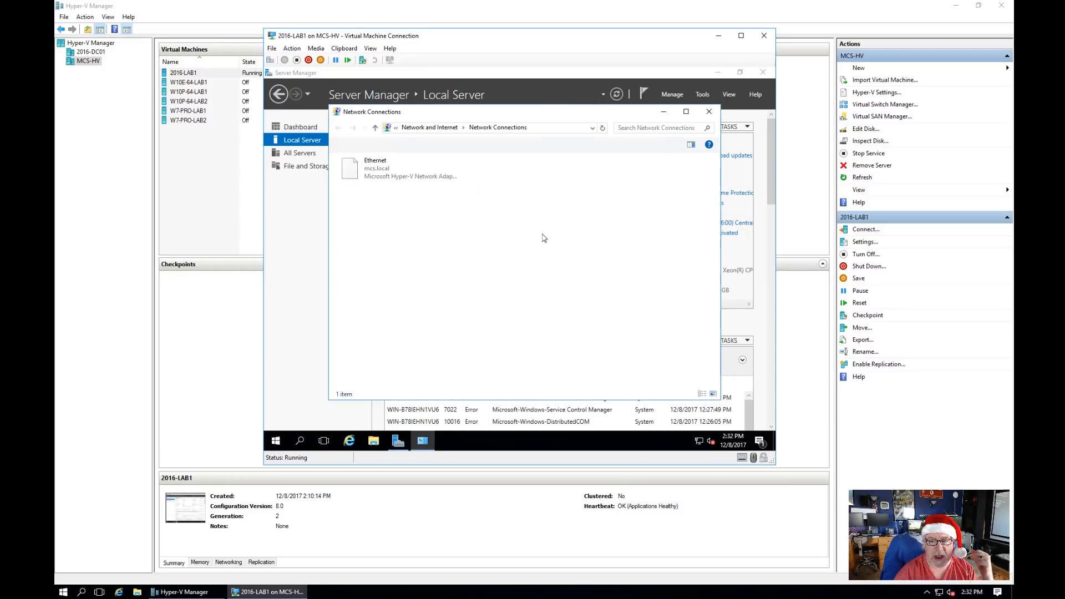
pyautogui.rightClick(373, 168)
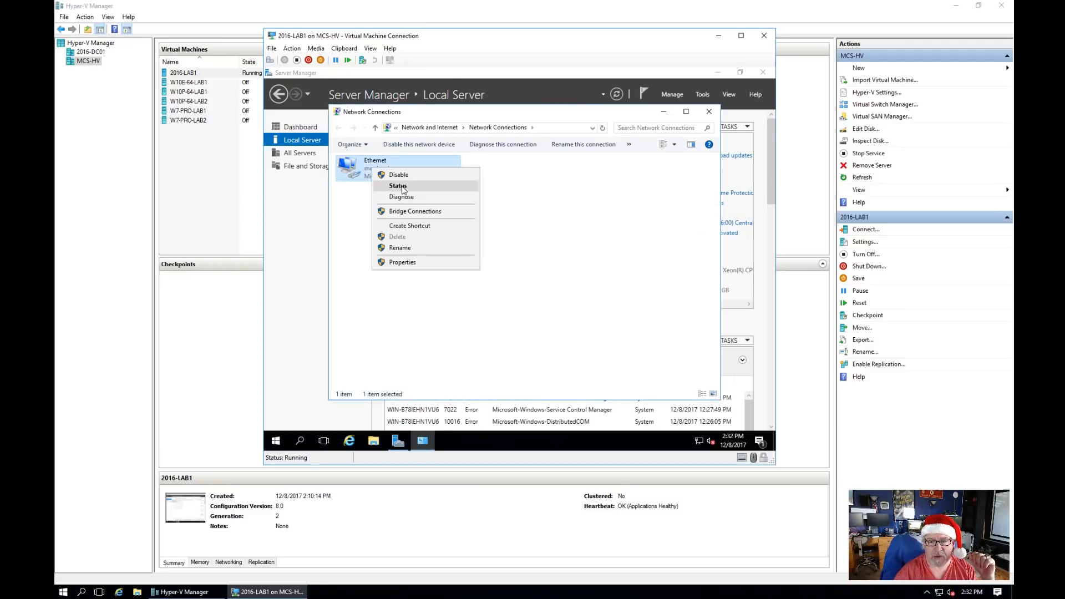
pyautogui.click(403, 189)
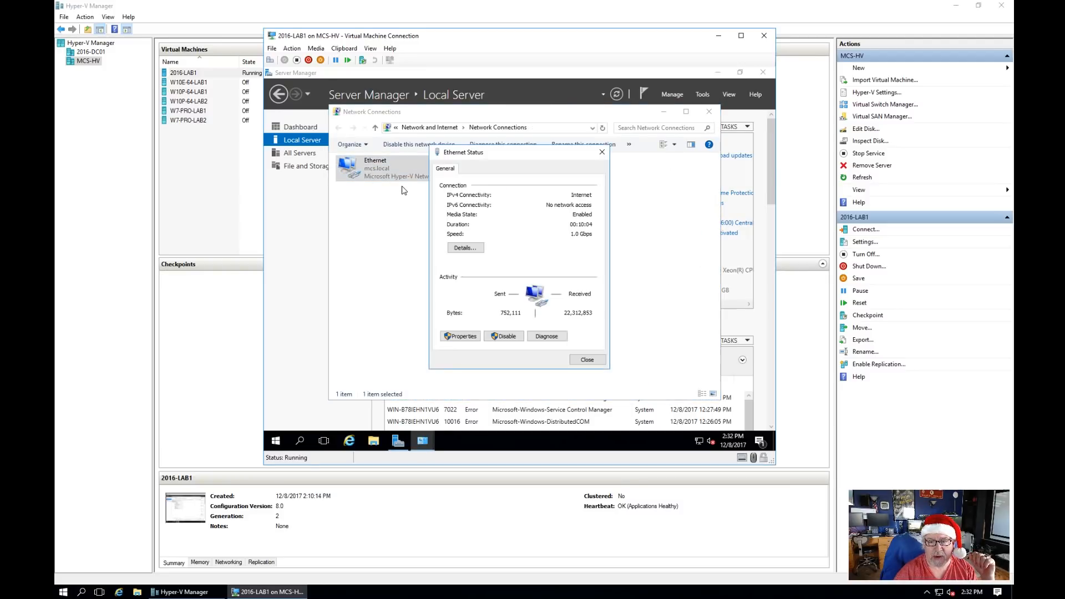
pyautogui.click(470, 249)
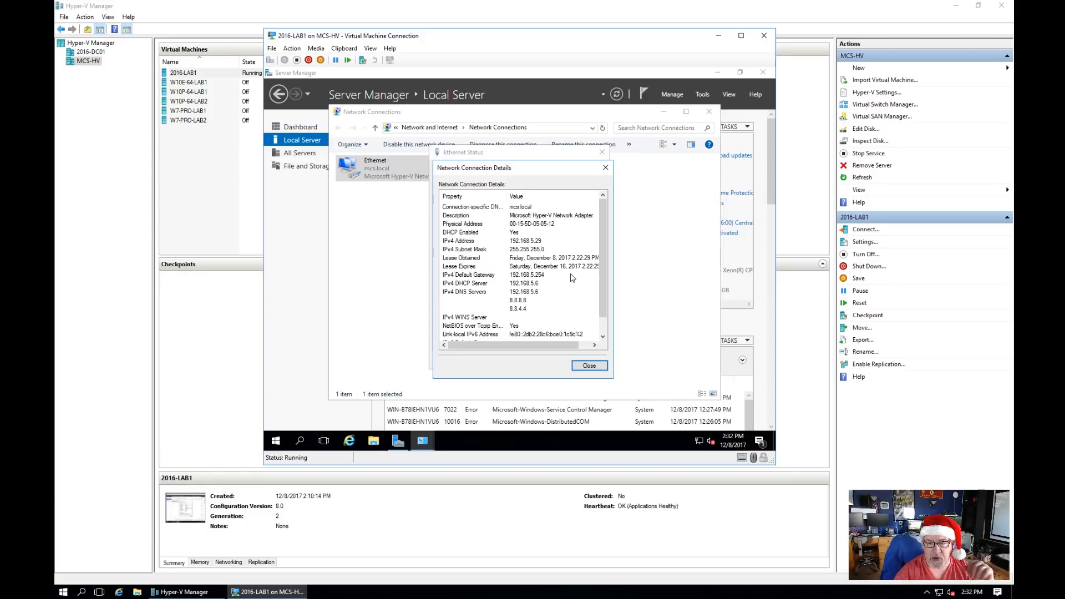
pyautogui.click(591, 366)
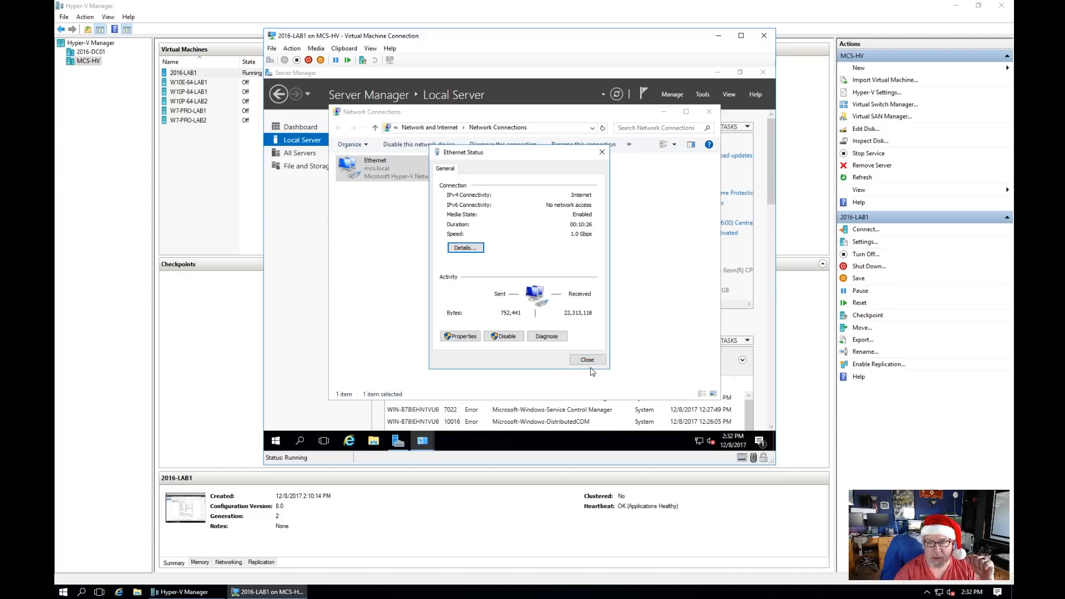
pyautogui.click(588, 360)
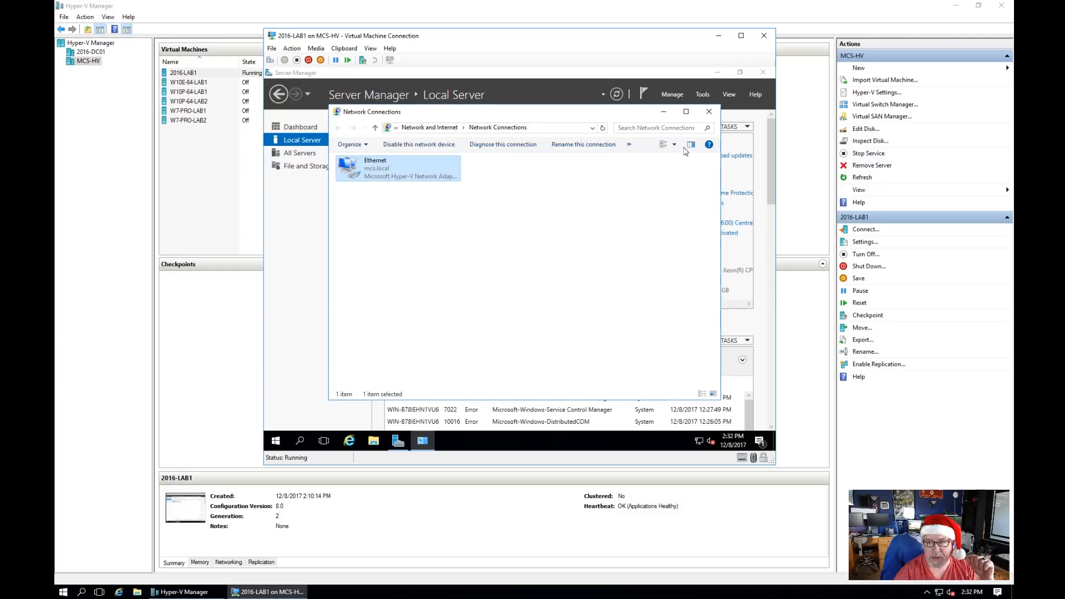
pyautogui.click(710, 112)
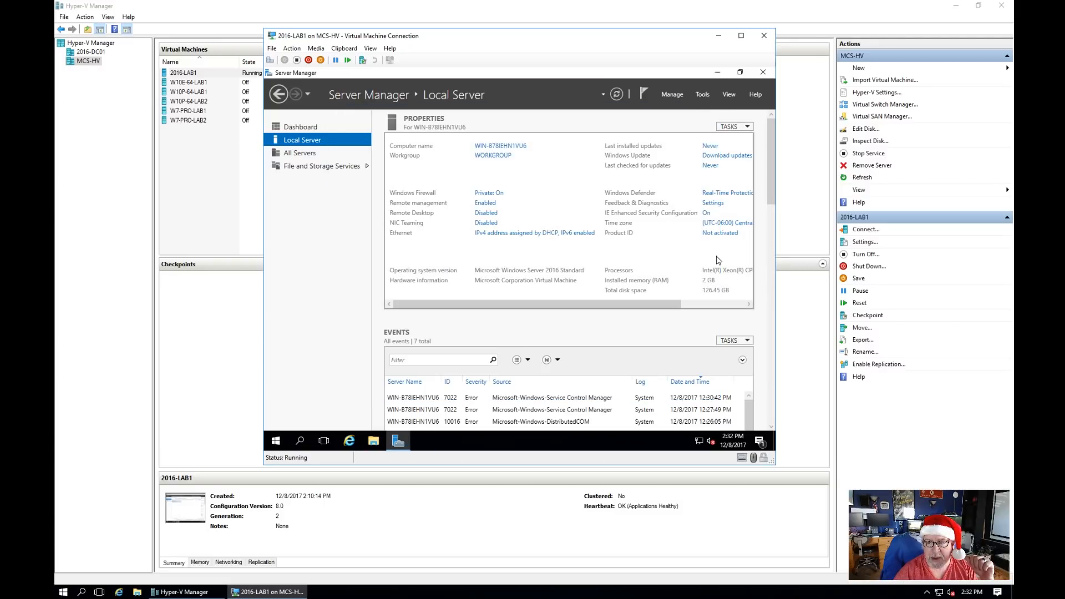
pyautogui.click(720, 305)
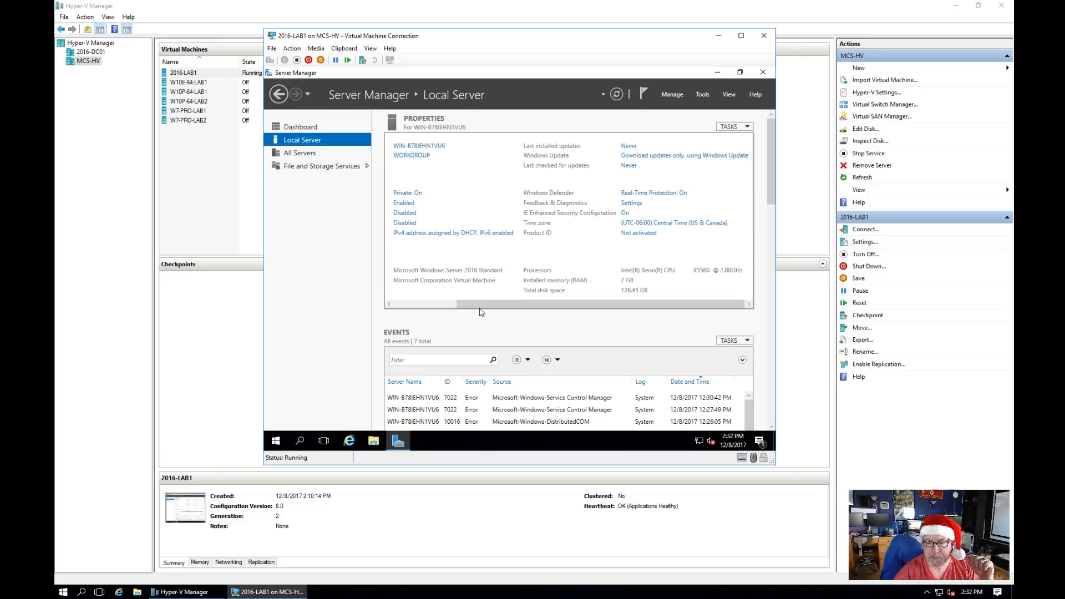
# Step: Close Server Manager and shut down 2016-LAB1 from the connection window's Action menu
pyautogui.click(401, 306)
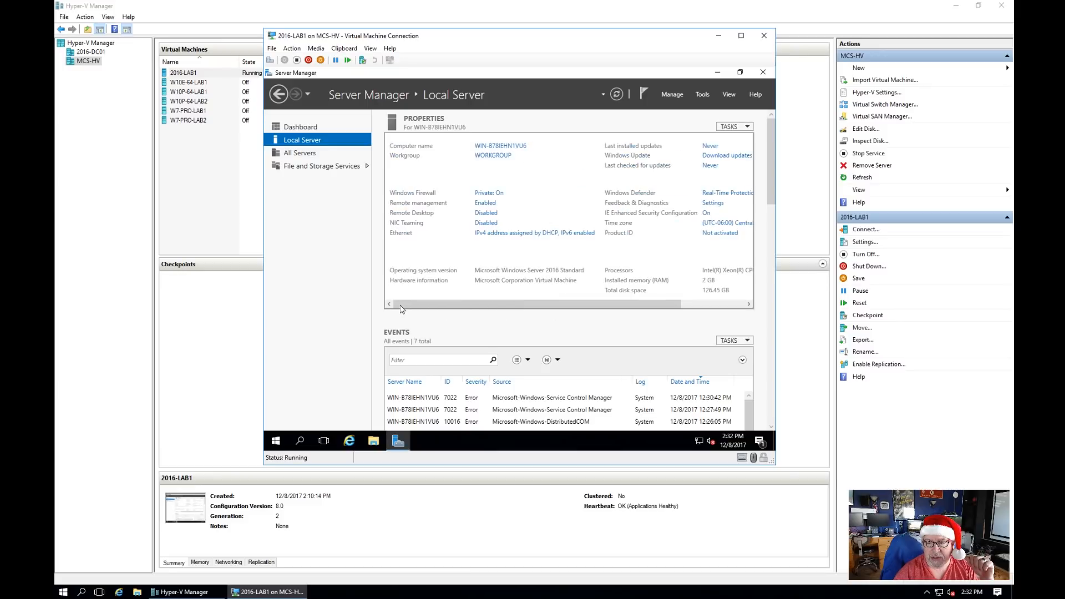
pyautogui.click(763, 72)
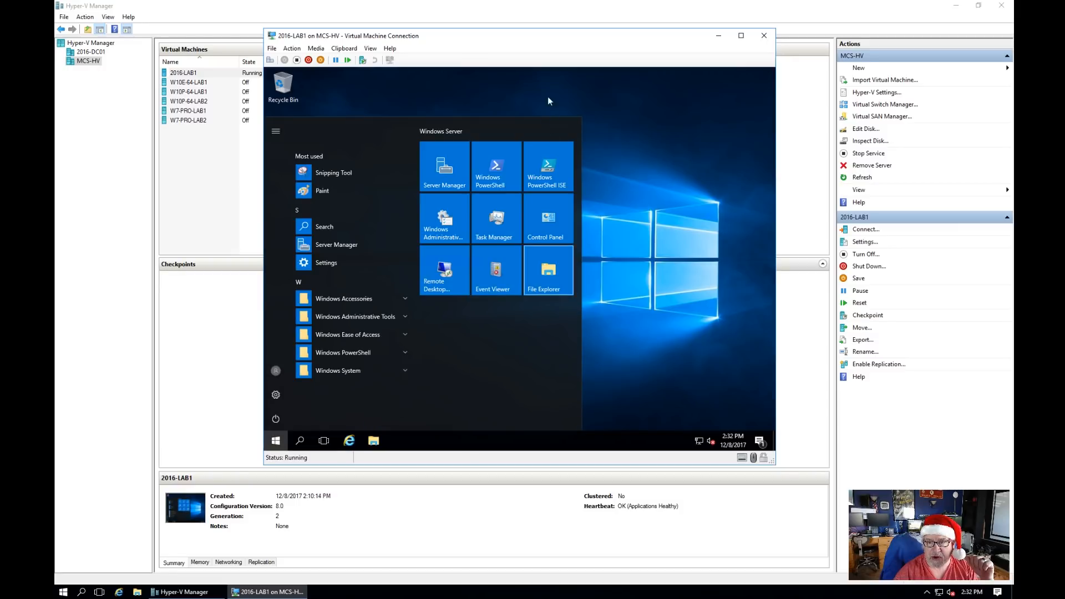
pyautogui.click(292, 49)
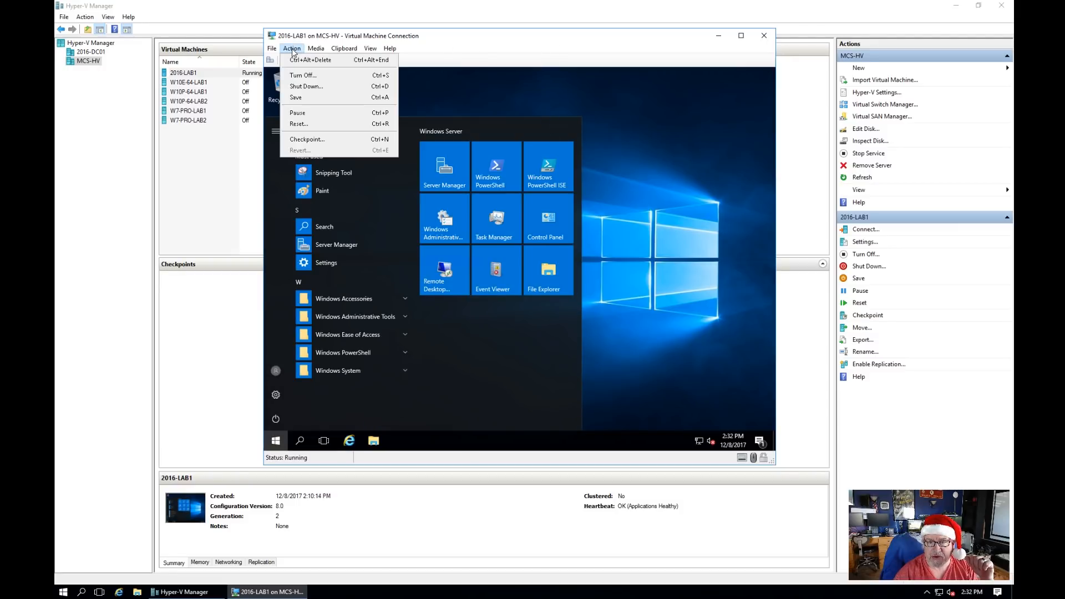
pyautogui.click(305, 87)
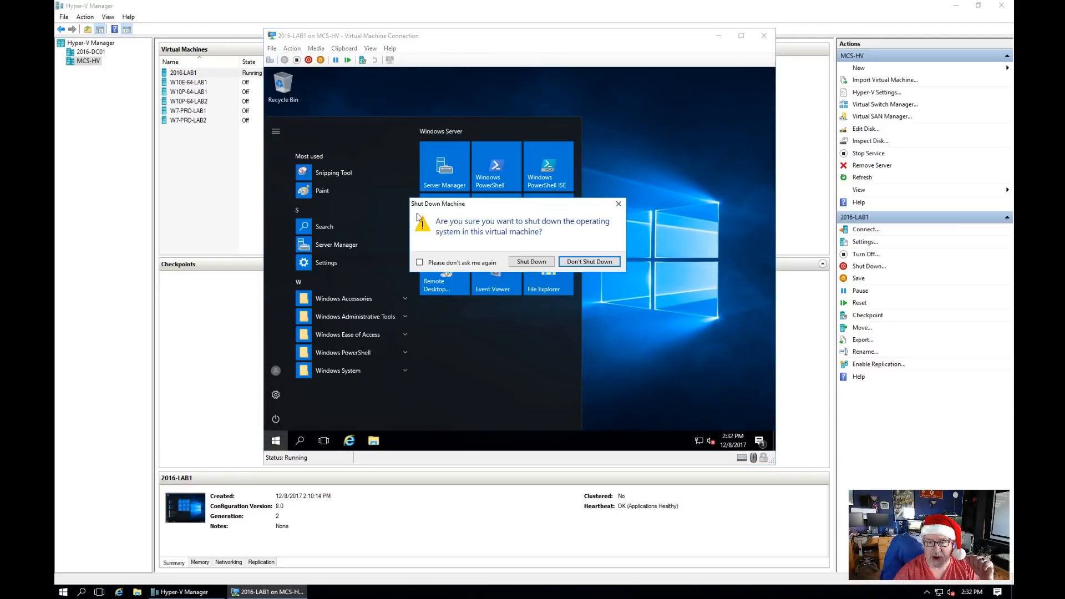
pyautogui.click(531, 262)
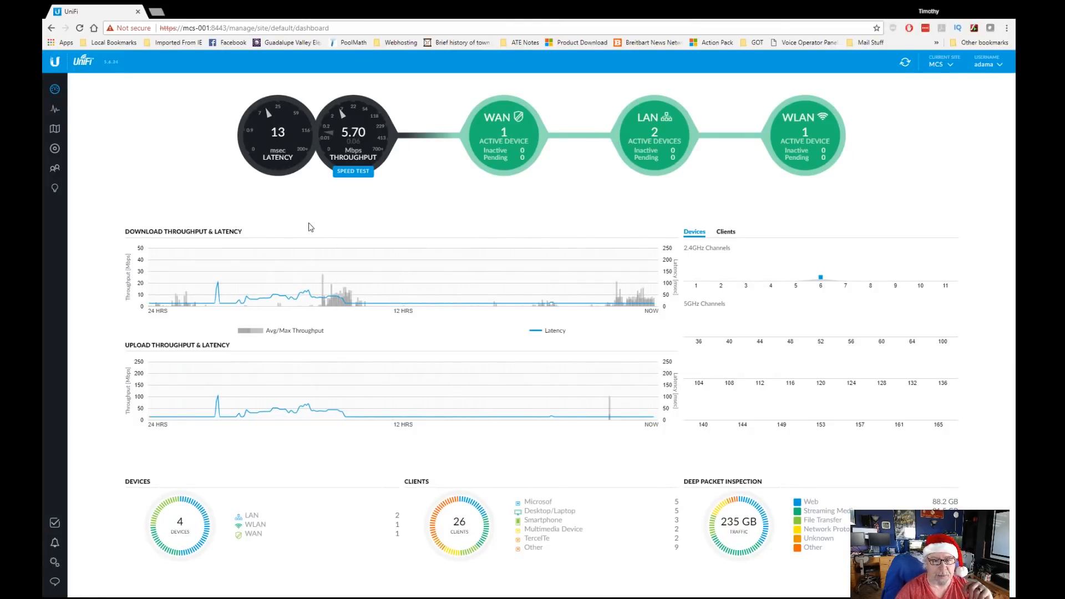
# Step: Enable DHCP on MCS Lab1 with range 192.168.20.6–192.168.20.254 and save the network
pyautogui.click(54, 562)
pyautogui.click(117, 147)
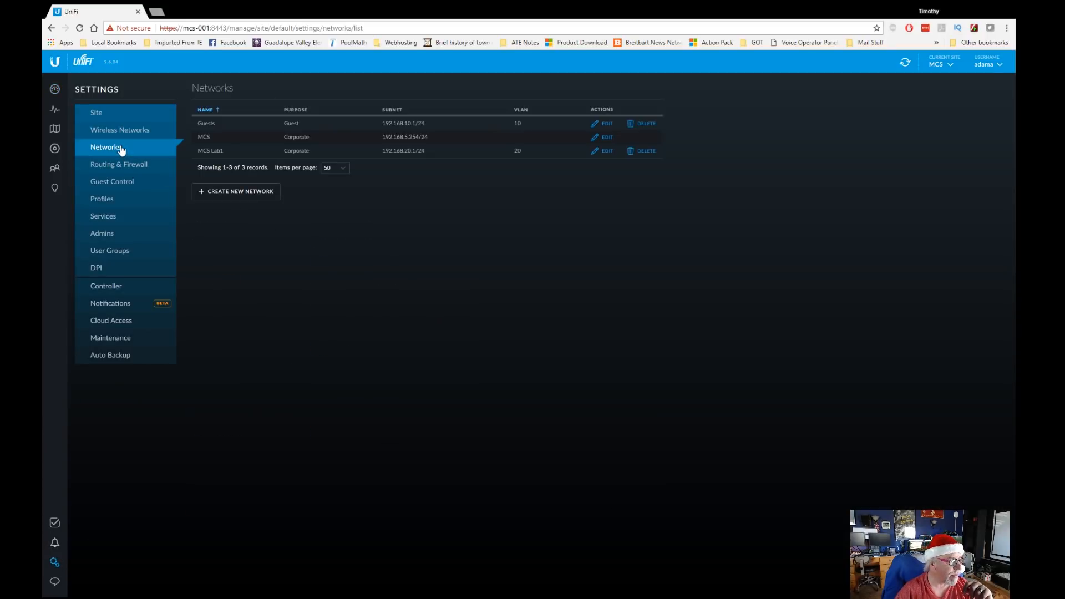
pyautogui.click(608, 153)
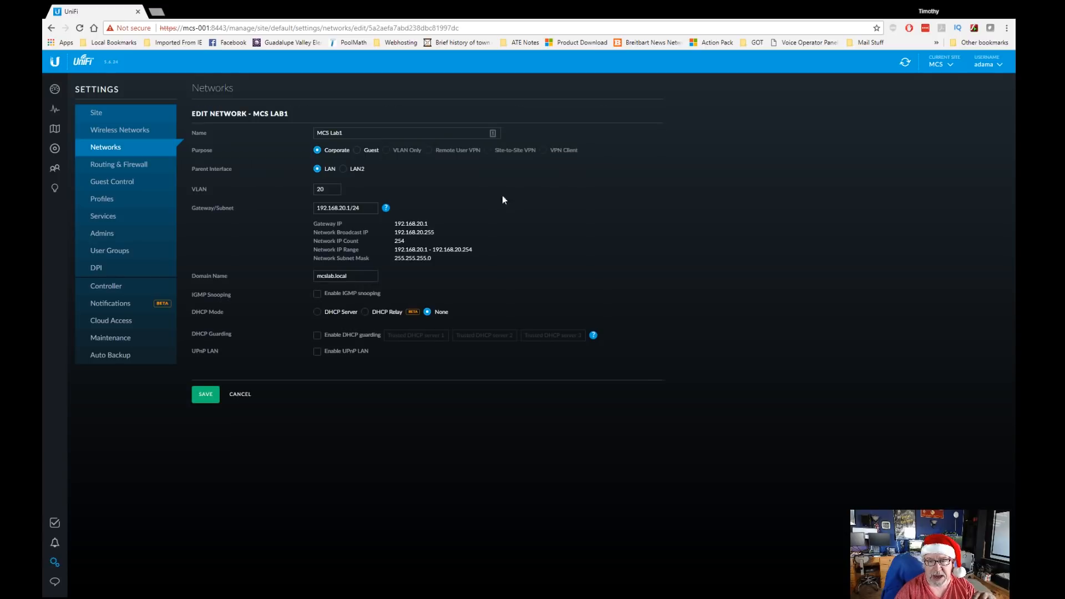
pyautogui.click(326, 314)
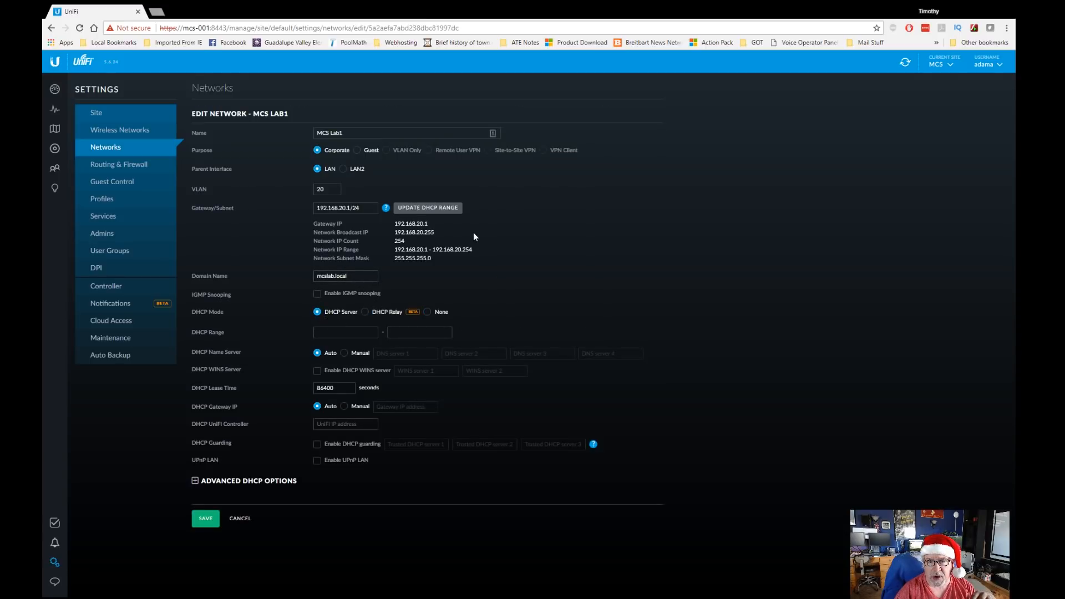
pyautogui.click(418, 208)
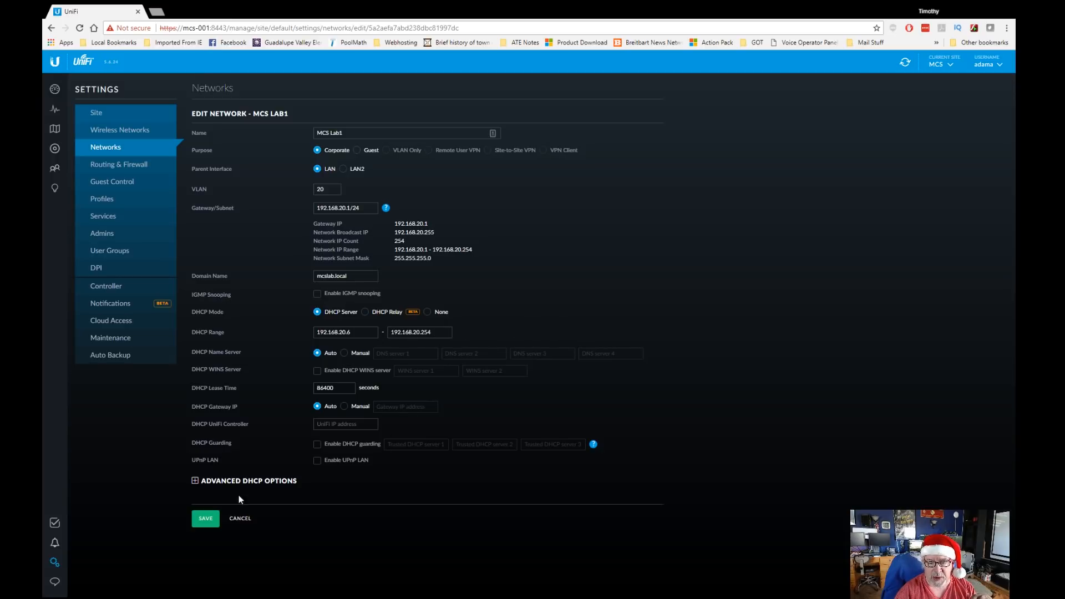
pyautogui.click(205, 520)
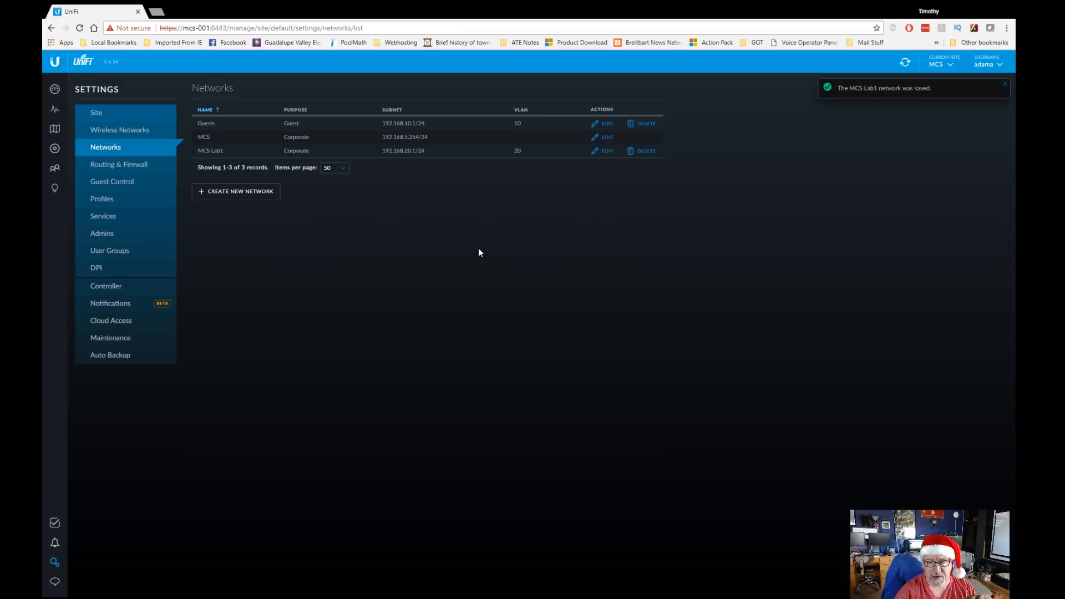
pyautogui.click(55, 148)
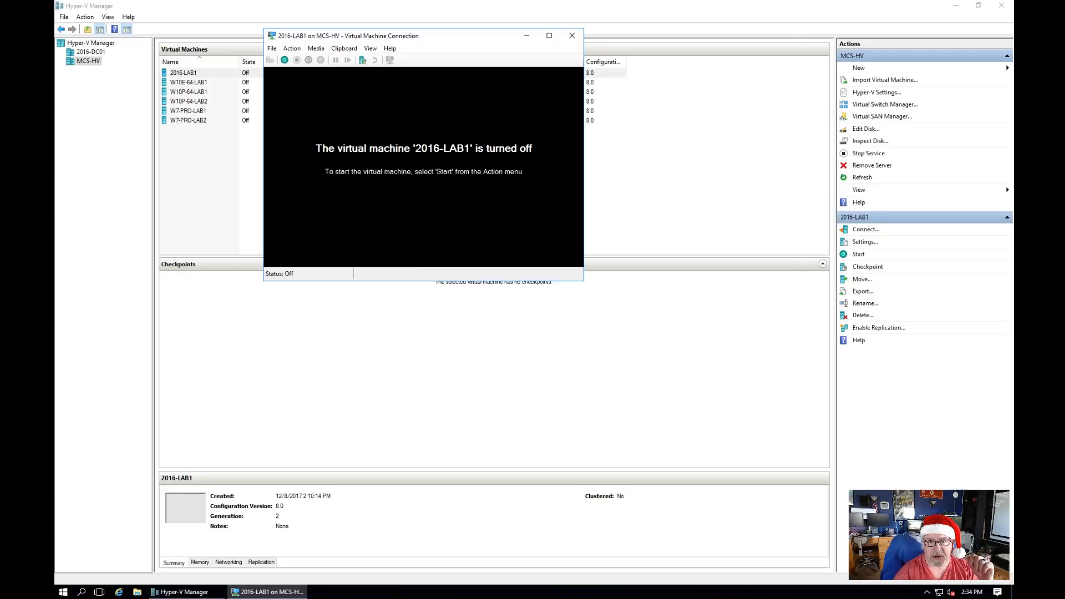
# Step: Open 2016-LAB1's Settings dialog through File > Settings in the connection window
pyautogui.click(269, 50)
pyautogui.click(294, 61)
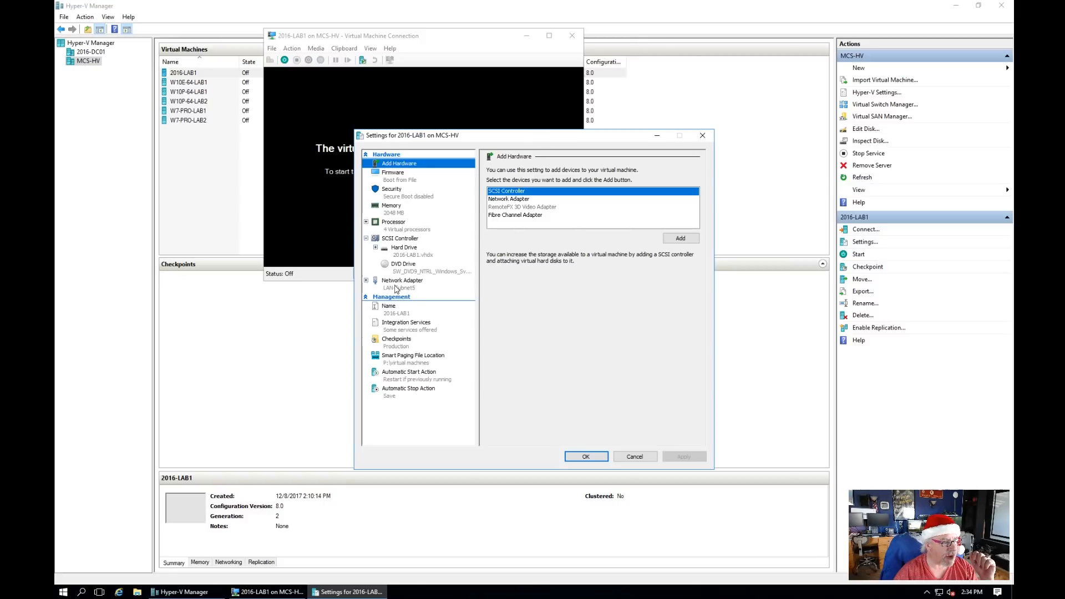
# Step: Enable virtual LAN identification on the network adapter and enter VLAN ID 20
pyautogui.click(398, 285)
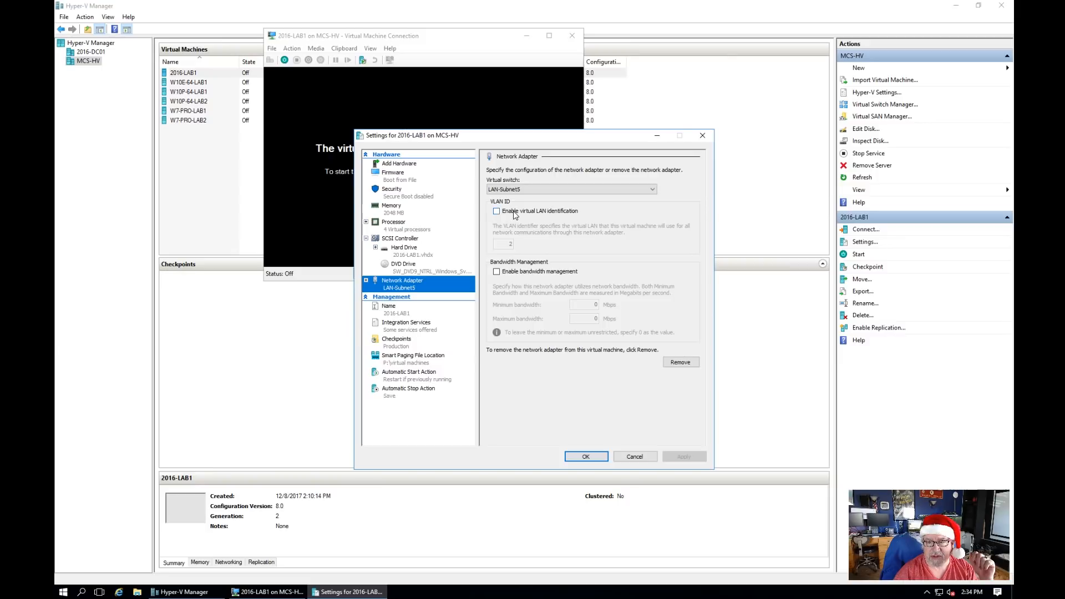
pyautogui.click(497, 211)
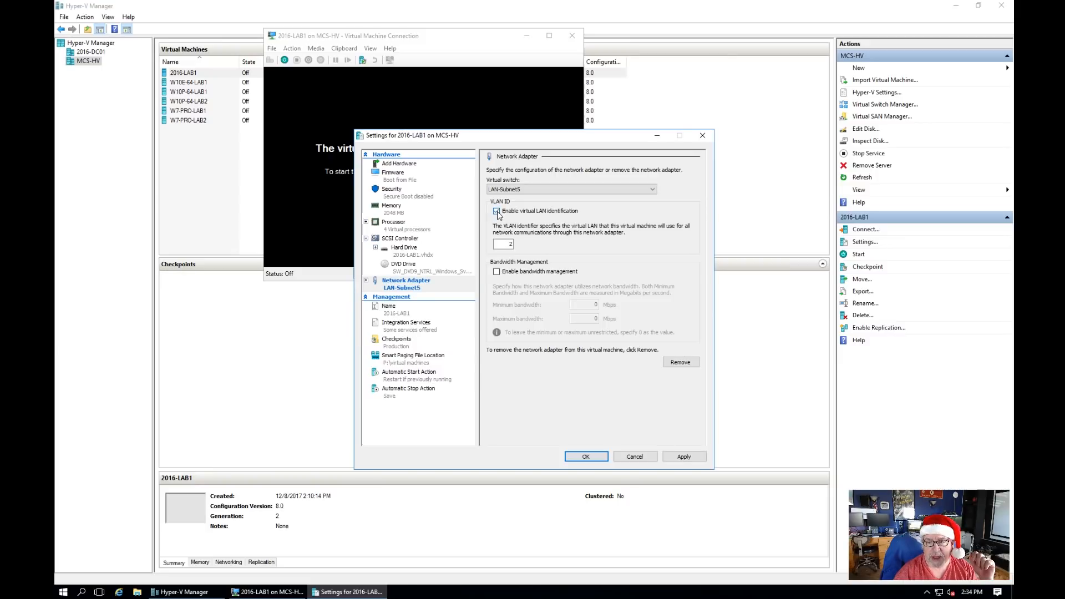
pyautogui.doubleClick(508, 244)
pyautogui.write('20')
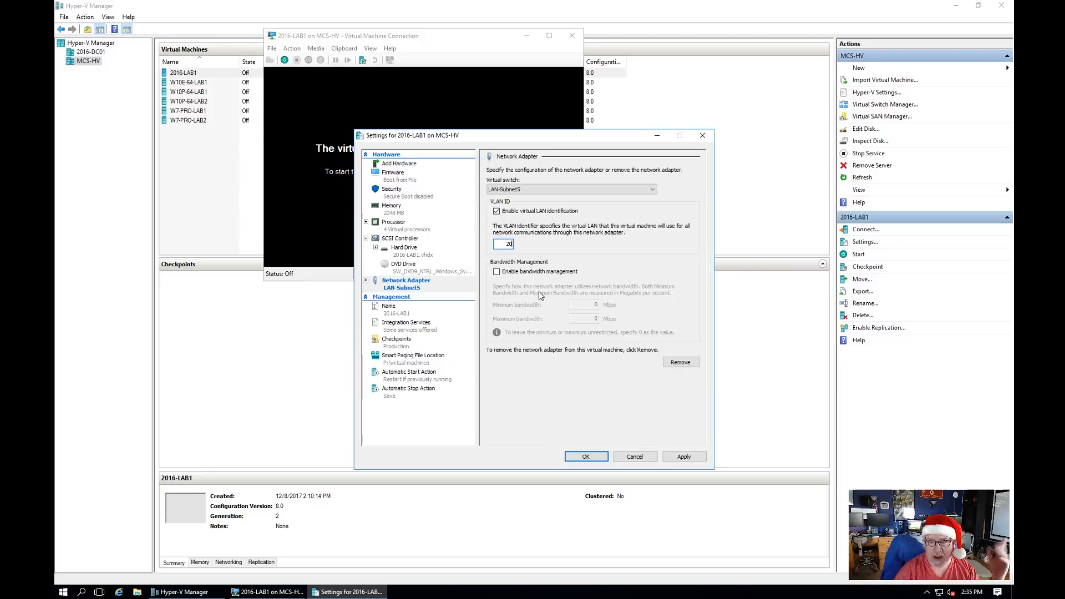
# Step: Save the new VLAN ID, start 2016-LAB1, and allow network discovery when prompted
pyautogui.click(685, 456)
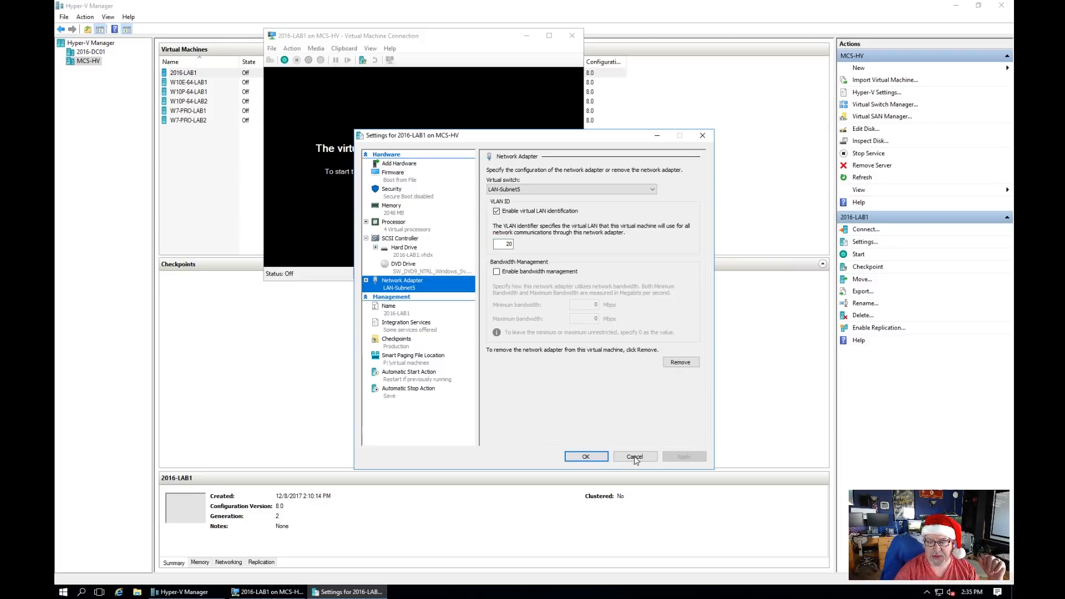
pyautogui.click(591, 456)
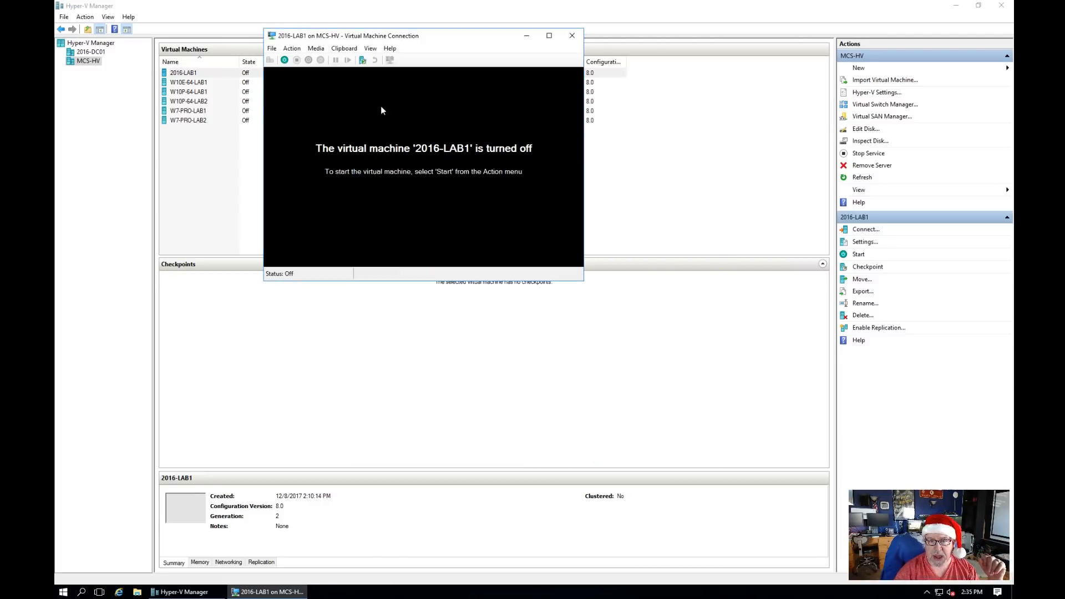
pyautogui.click(284, 61)
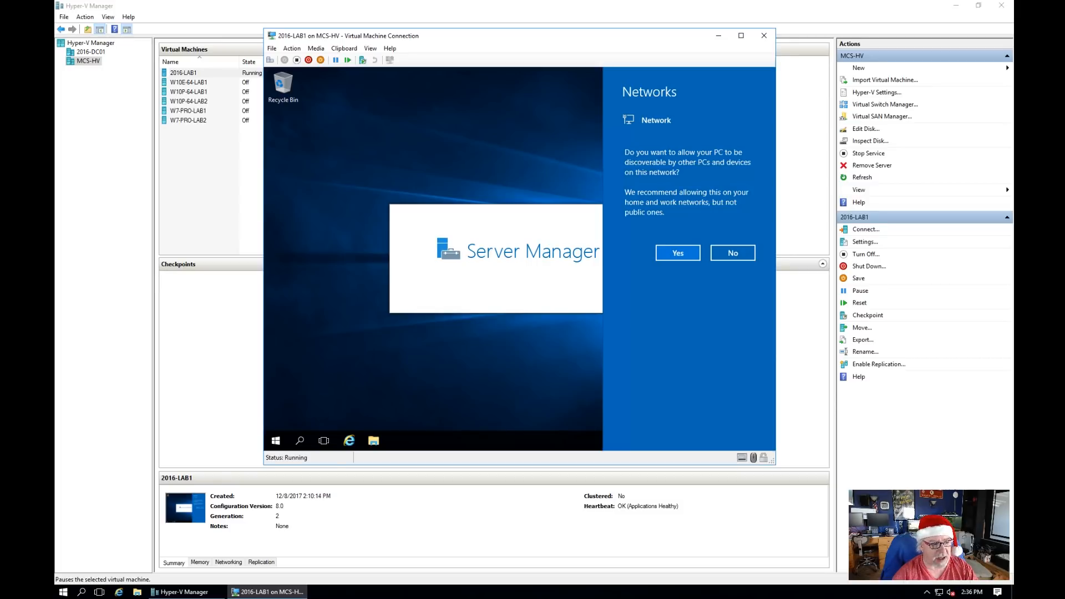
pyautogui.click(690, 257)
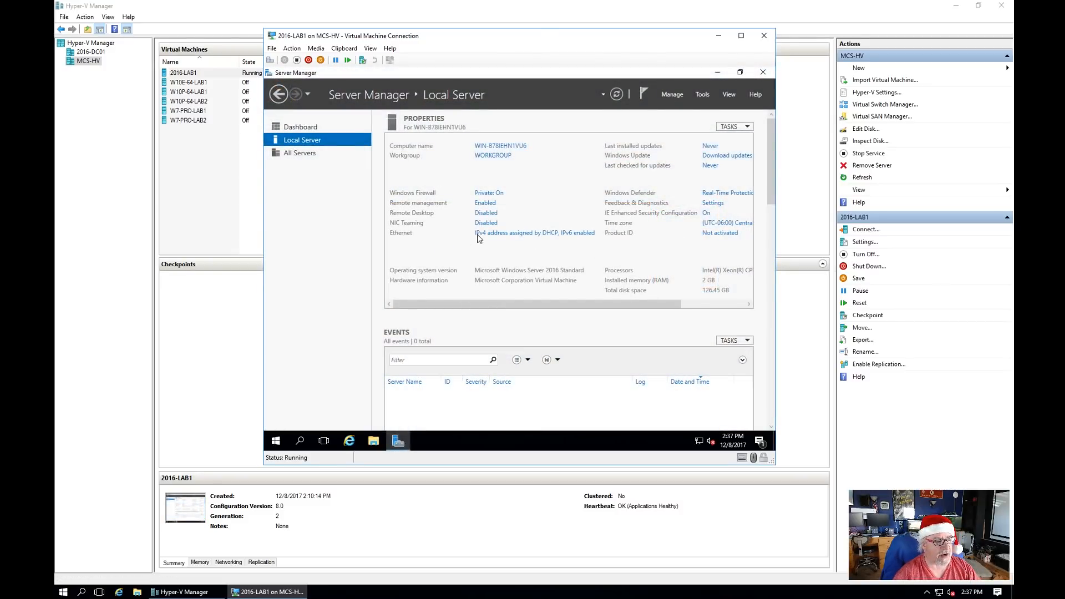
# Step: Check the Ethernet details: IPv4 192.168.20.6 leased from 192.168.20.1 on mcslab.local
pyautogui.click(514, 237)
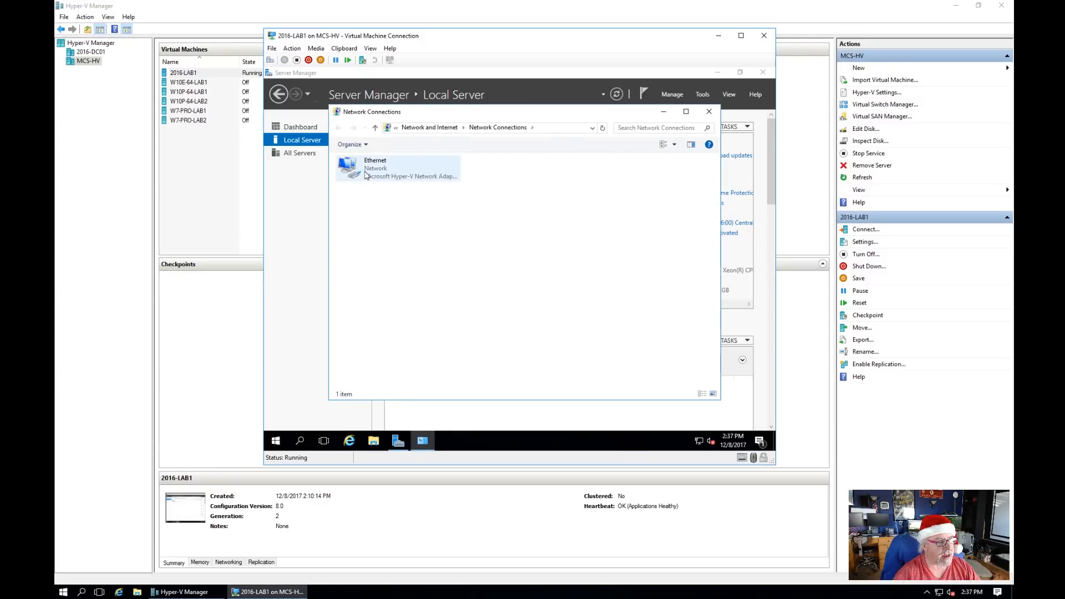
pyautogui.rightClick(367, 170)
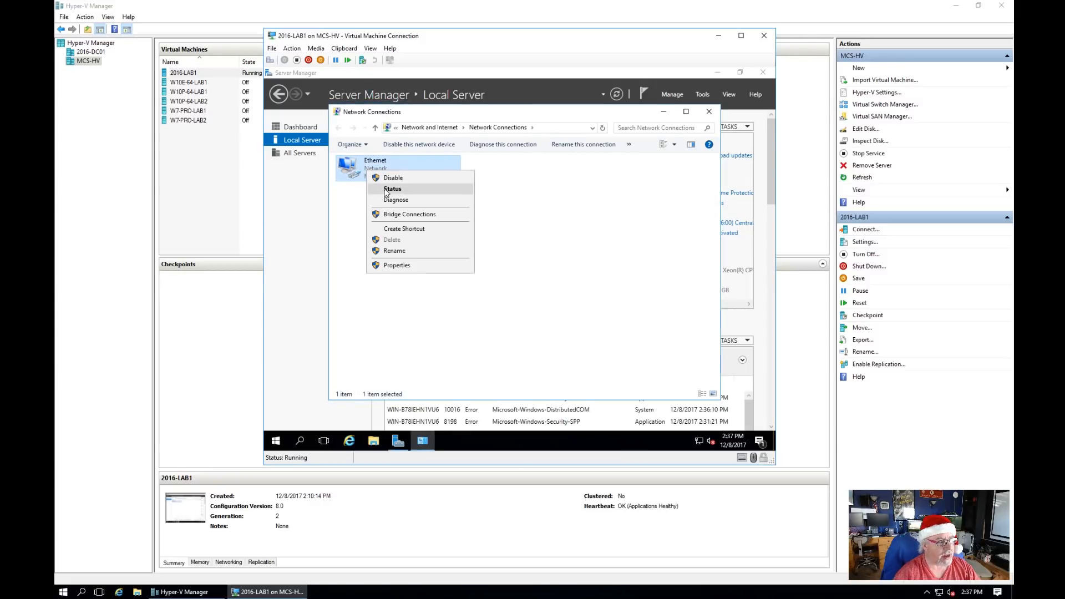
pyautogui.click(384, 189)
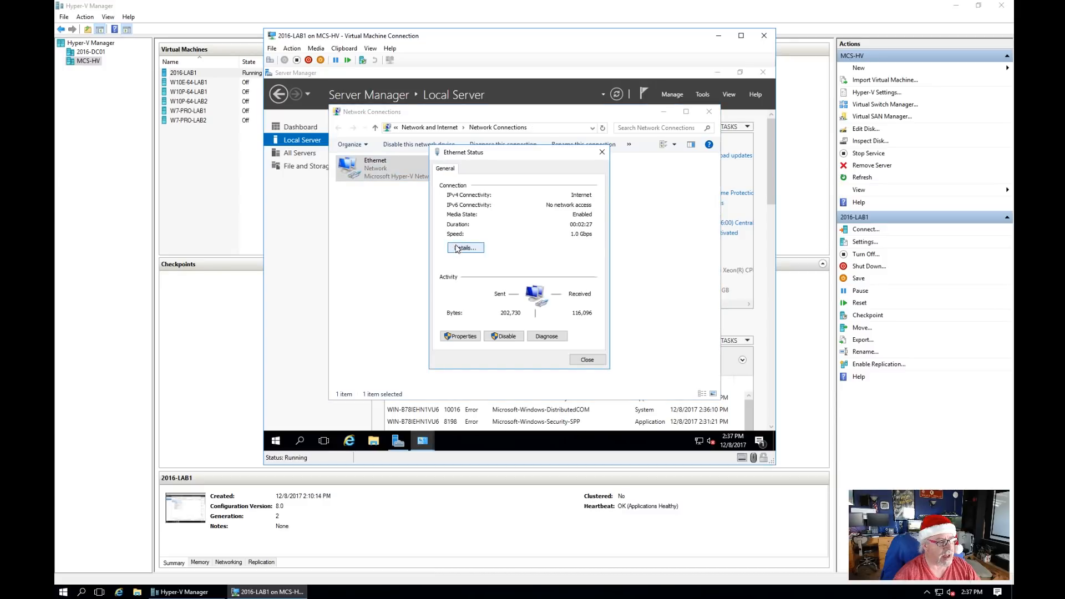
pyautogui.click(456, 248)
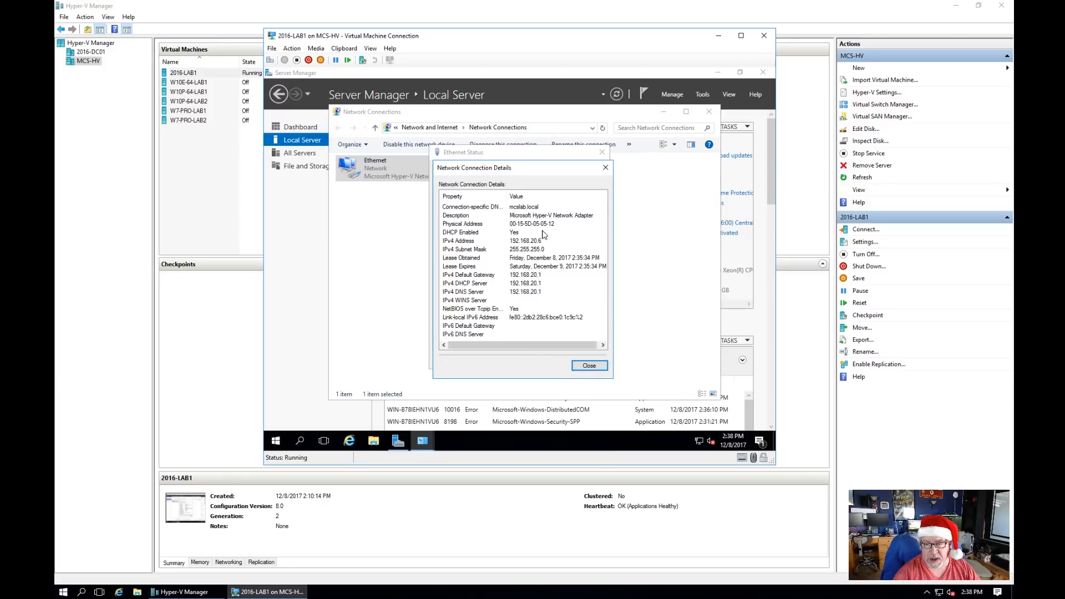
pyautogui.click(594, 365)
pyautogui.click(594, 362)
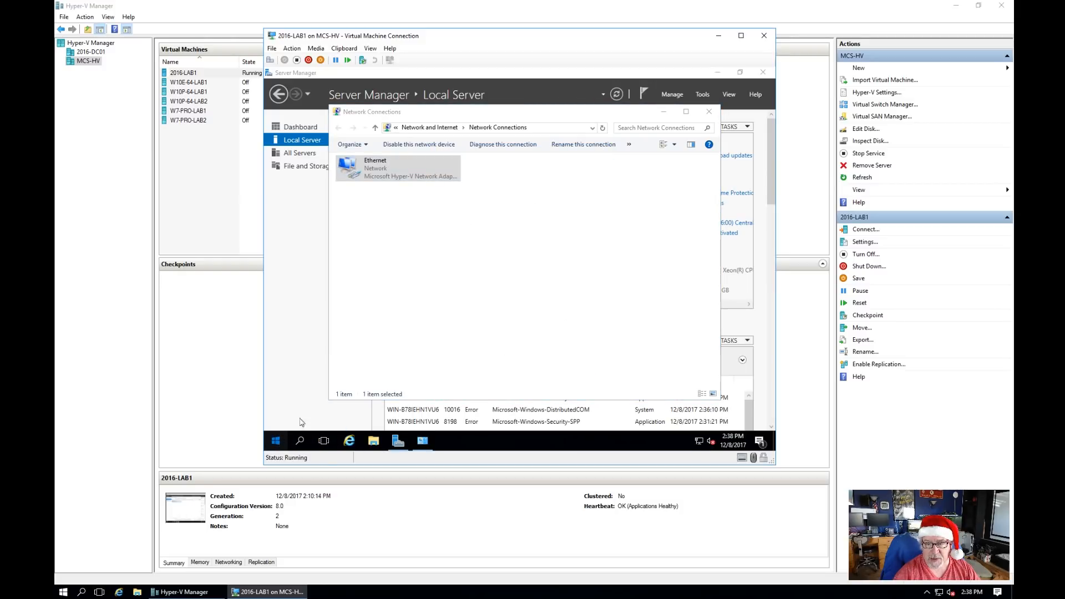
# Step: Search the VM's Start menu for cmd and run Command Prompt as administrator
pyautogui.click(275, 442)
pyautogui.click(335, 227)
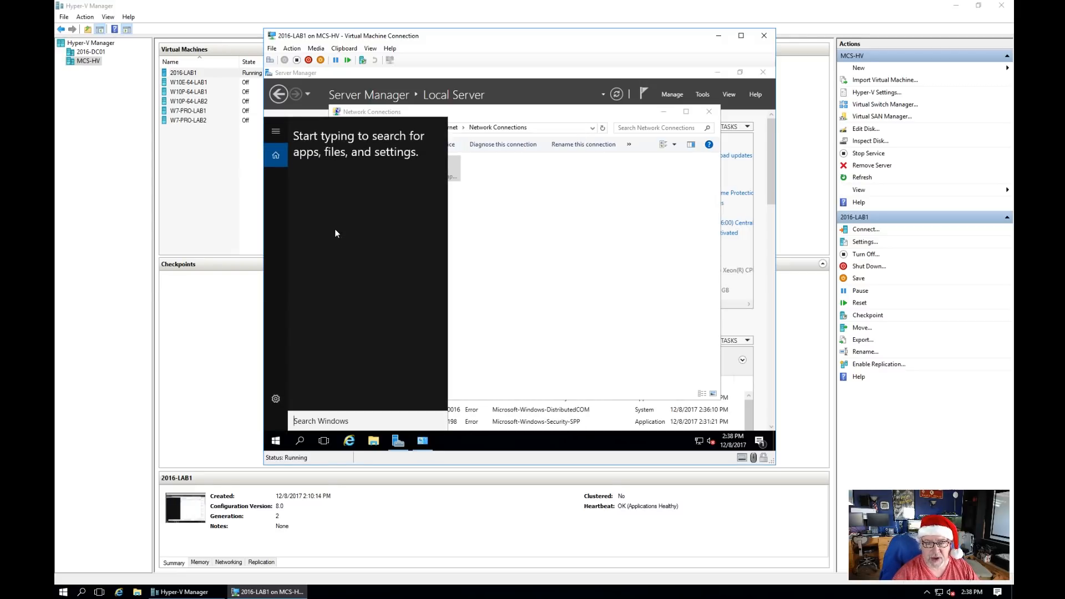
pyautogui.write('c')
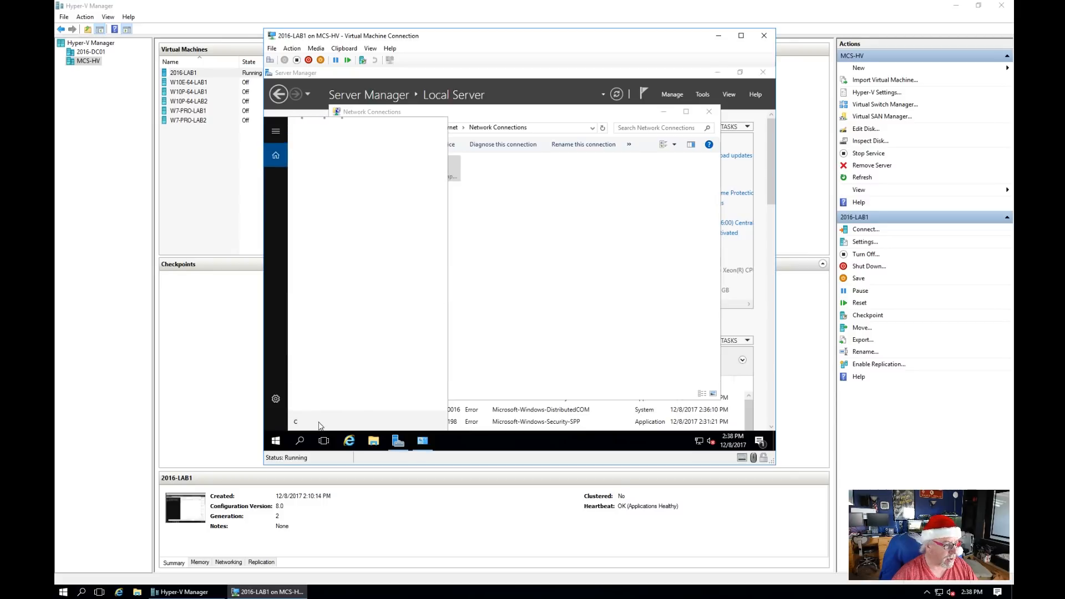
pyautogui.write('md')
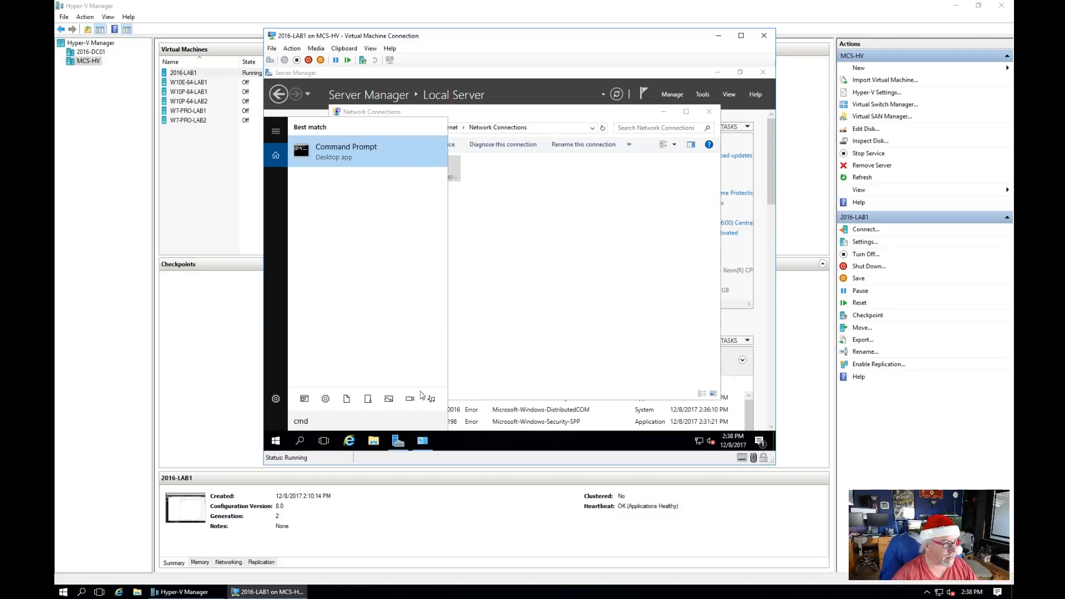
pyautogui.rightClick(339, 154)
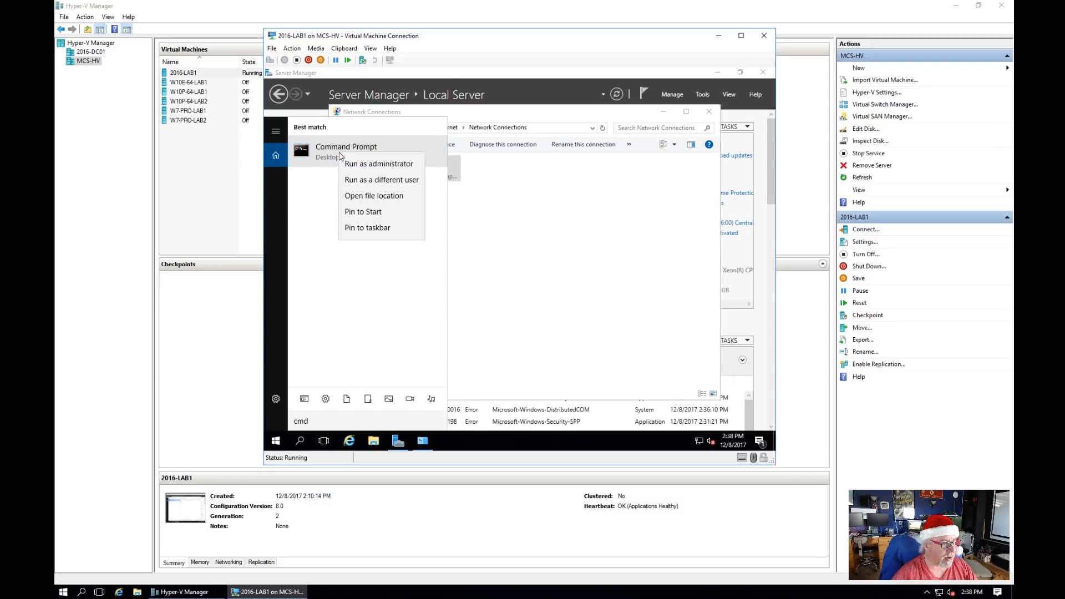
pyautogui.click(351, 162)
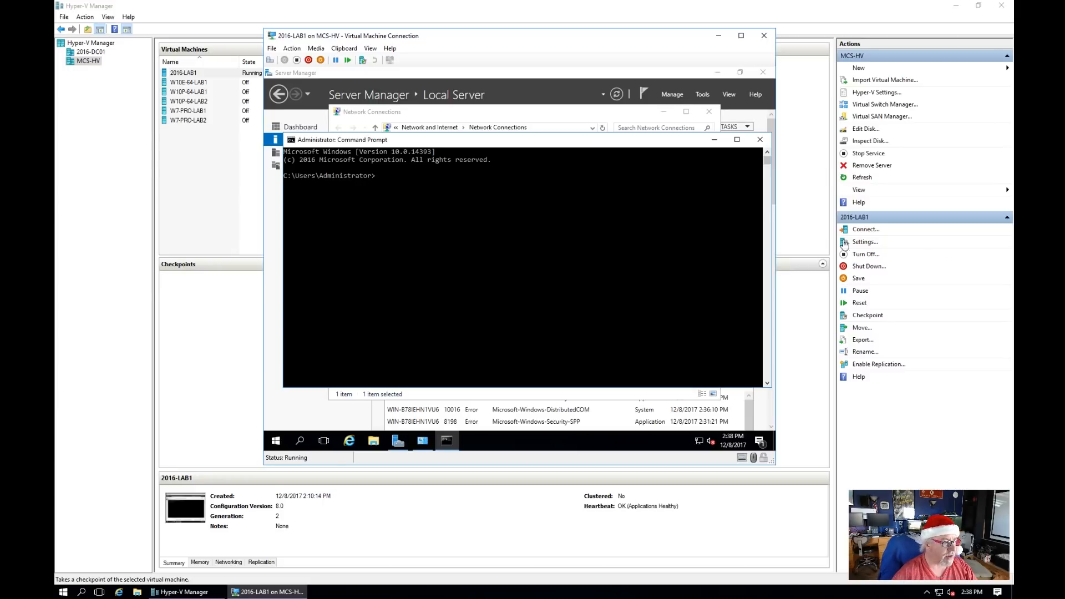
# Step: Ping the gateway 192.168.20.1, then 8.8.8.8, then google.com from the VM's prompt
pyautogui.click(438, 229)
pyautogui.write('ping')
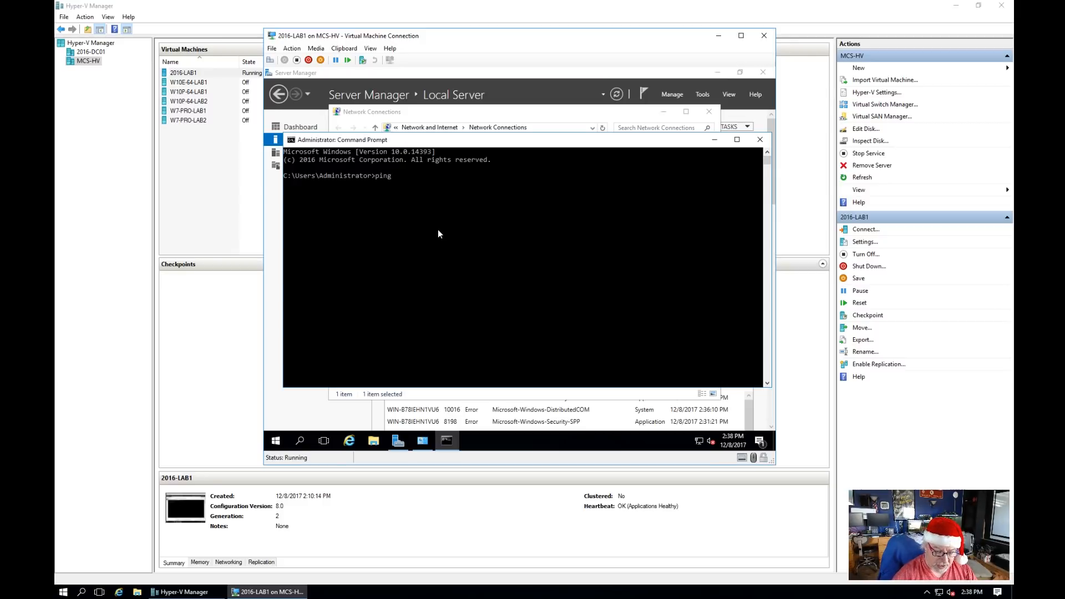
pyautogui.press('BackSpace')
pyautogui.press('BackSpace')
pyautogui.press('BackSpace')
pyautogui.press('BackSpace')
pyautogui.press('BackSpace')
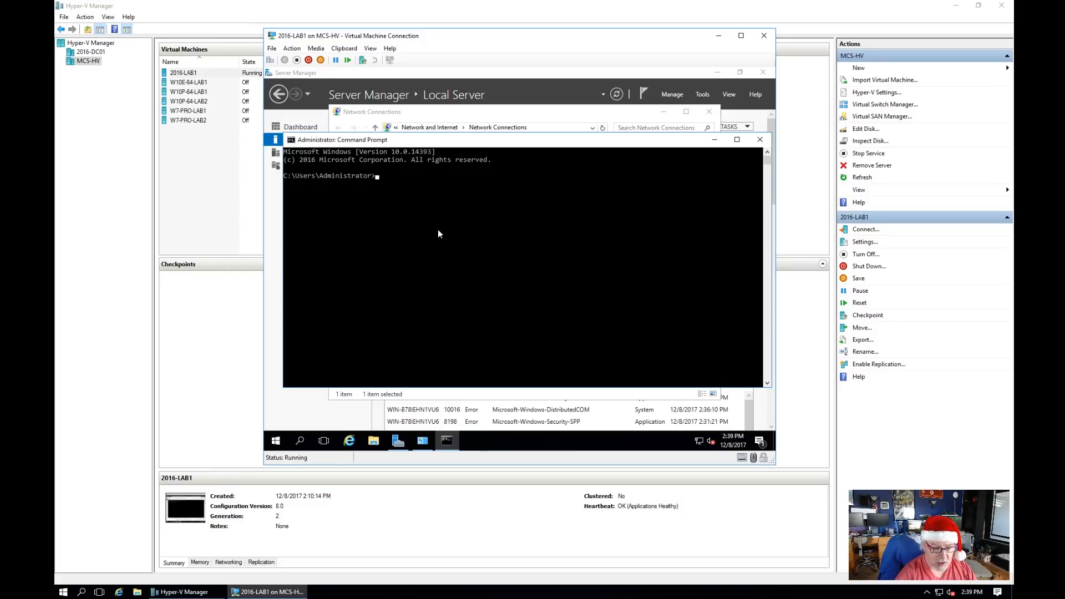
pyautogui.write('pi')
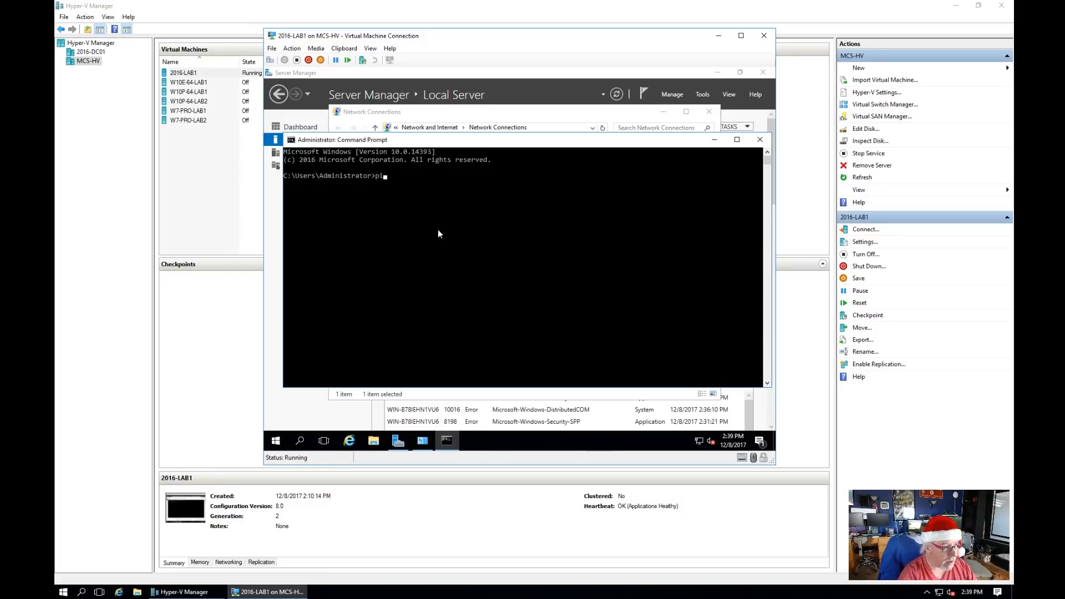
pyautogui.write('ng 192')
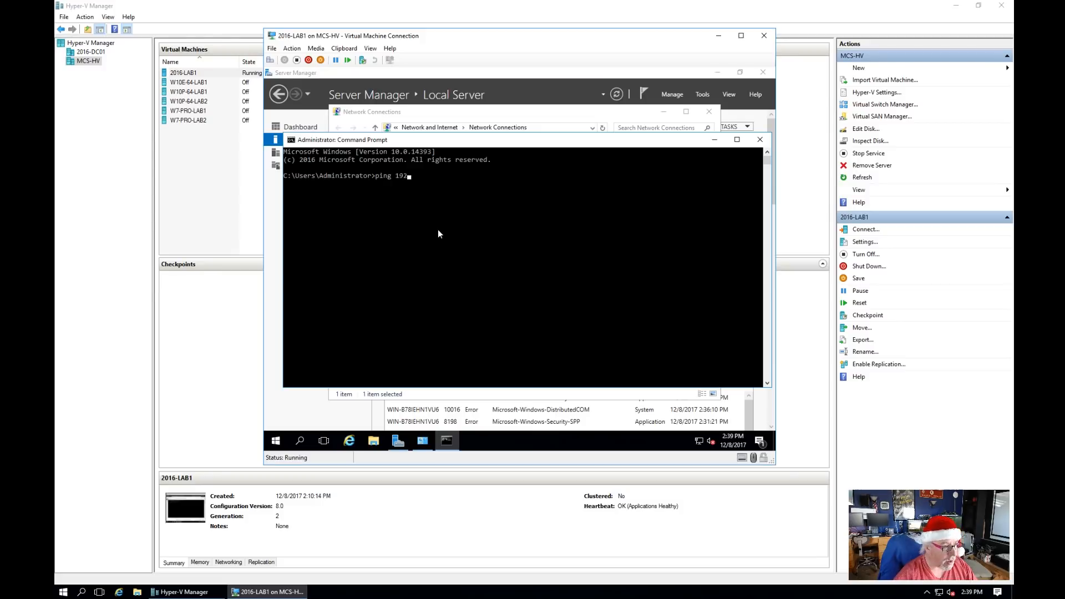
pyautogui.write('.168.20.1')
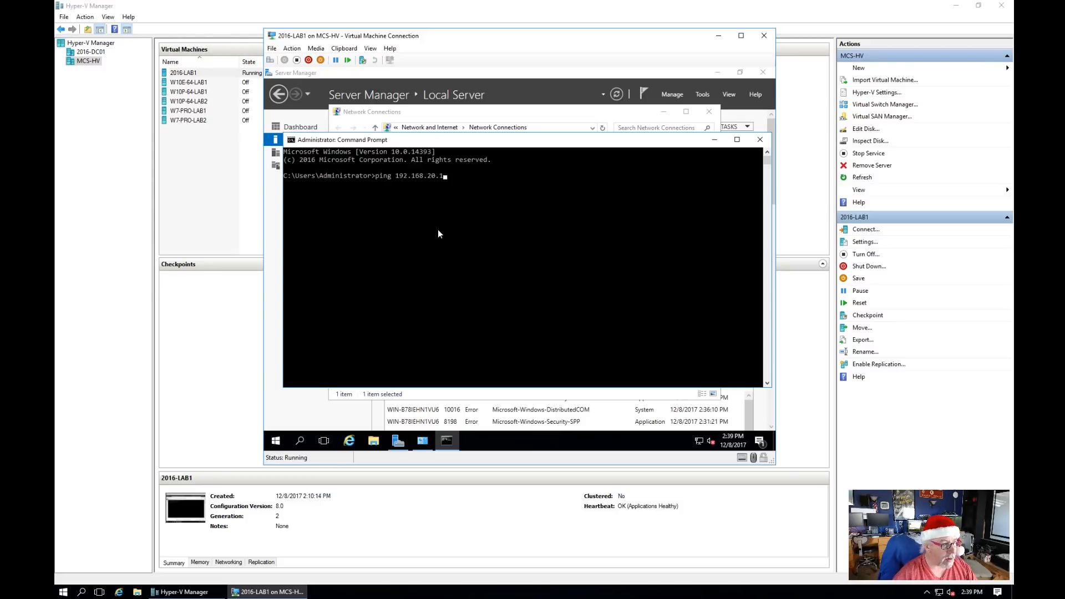
pyautogui.press('Return')
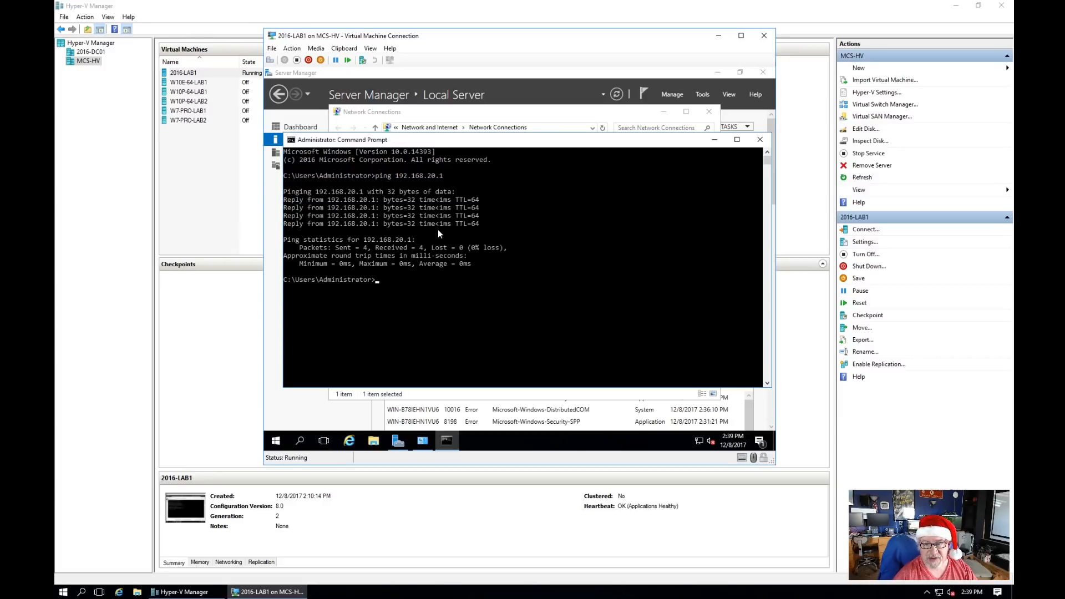
pyautogui.write('ping 8.8.8.8')
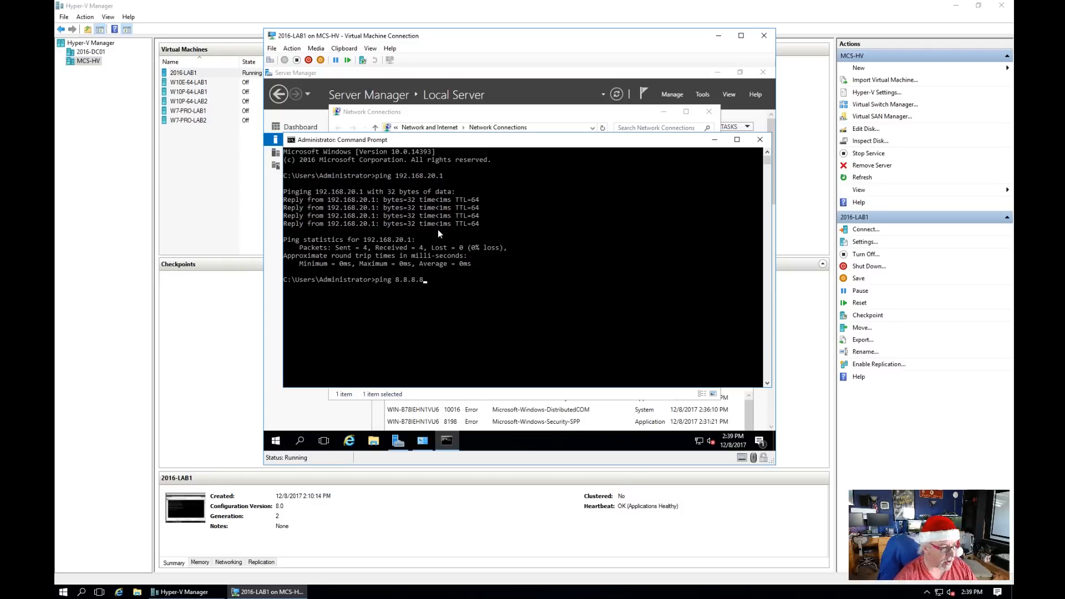
pyautogui.press('Return')
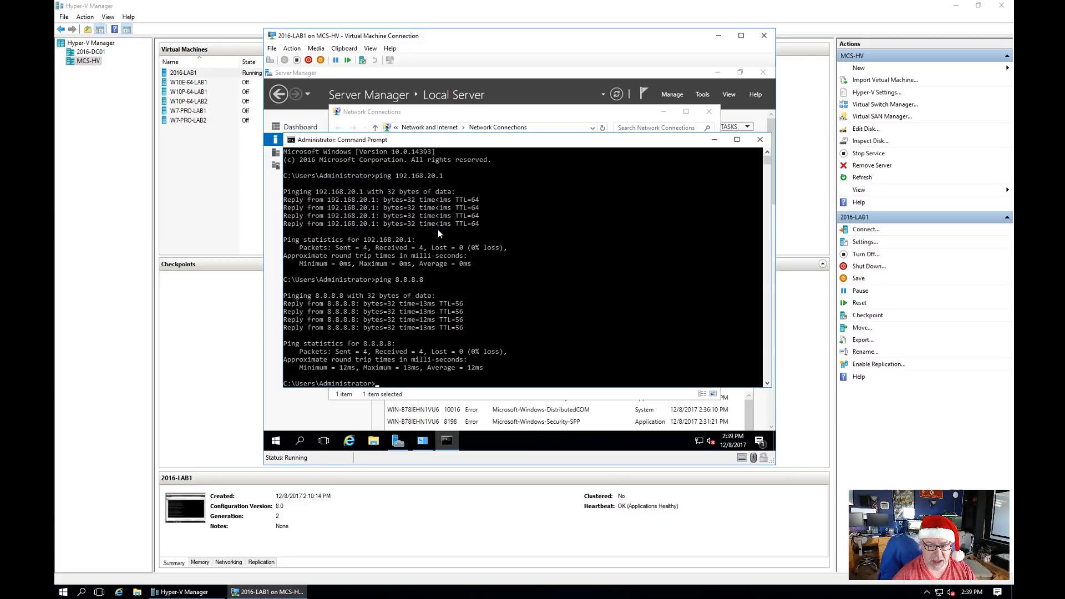
pyautogui.write('p')
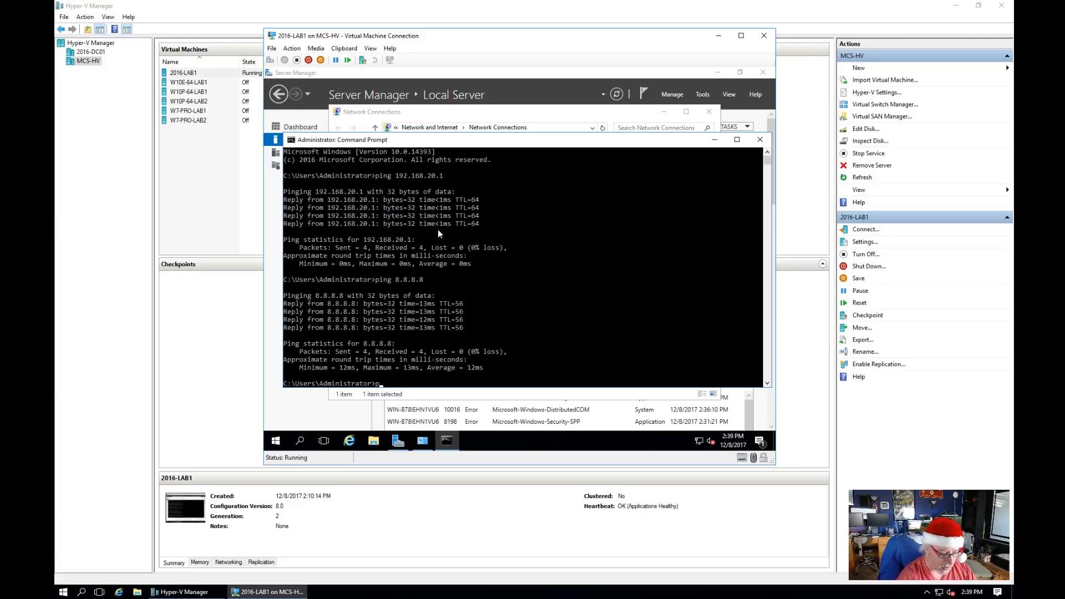
pyautogui.write('ing goo')
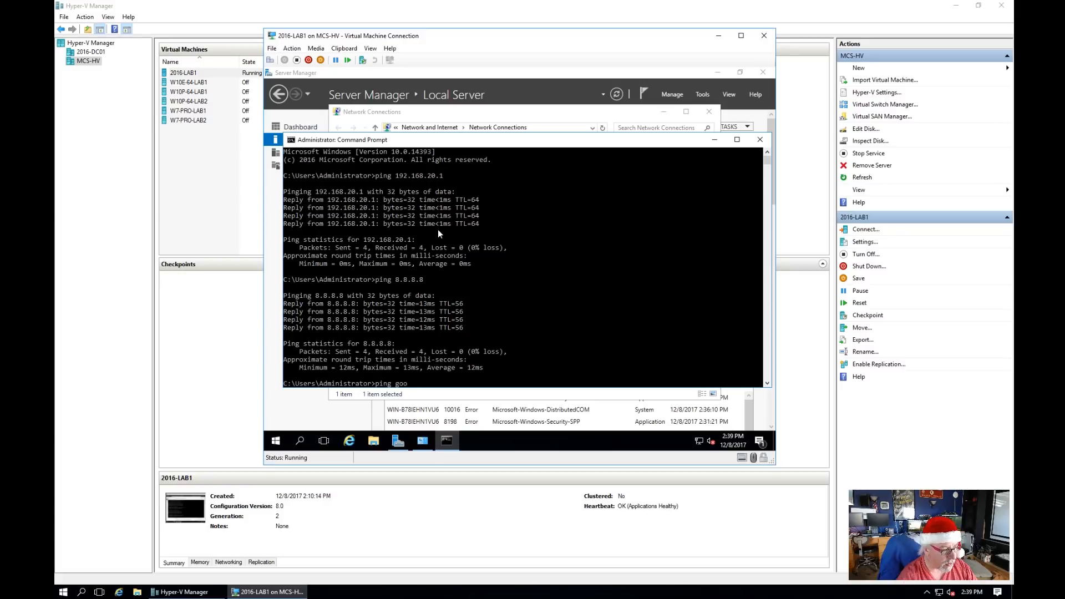
pyautogui.write('gle.com')
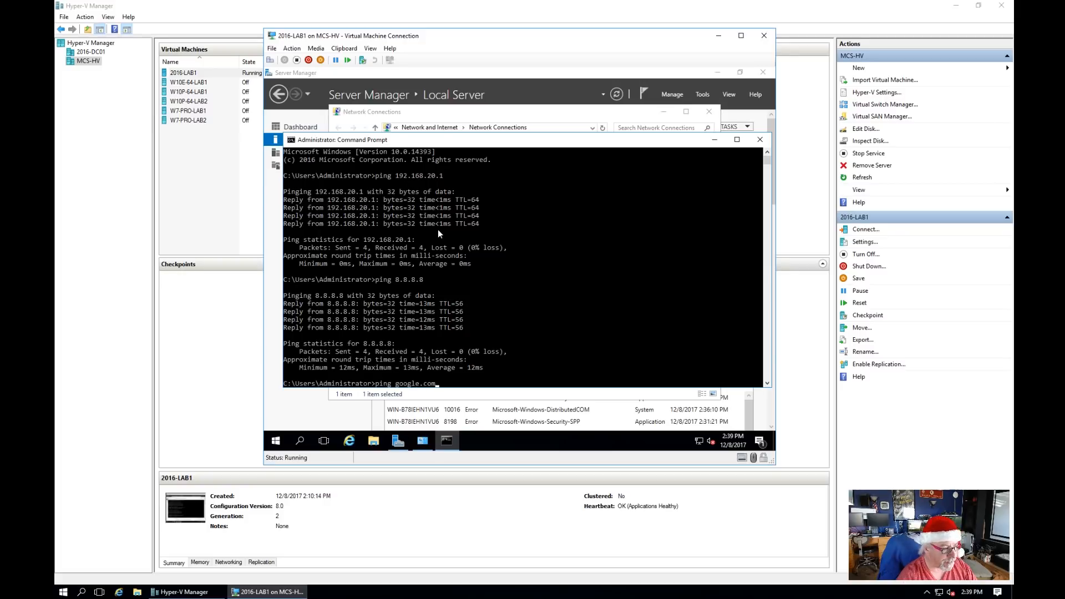
pyautogui.press('Return')
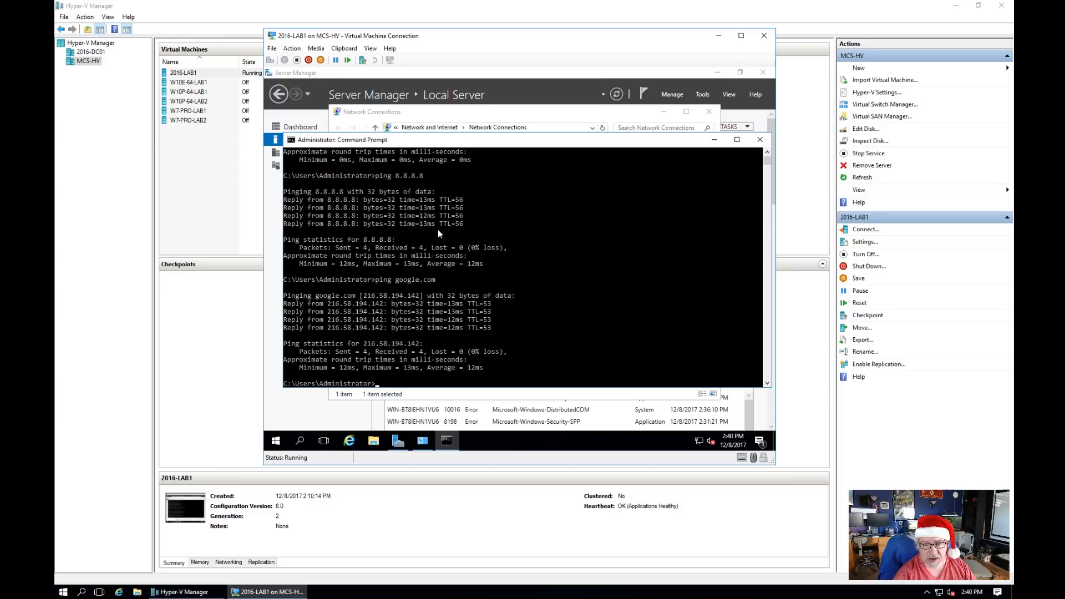
# Step: Ping 192.168.5.6 from the VM's command prompt
pyautogui.write('ping')
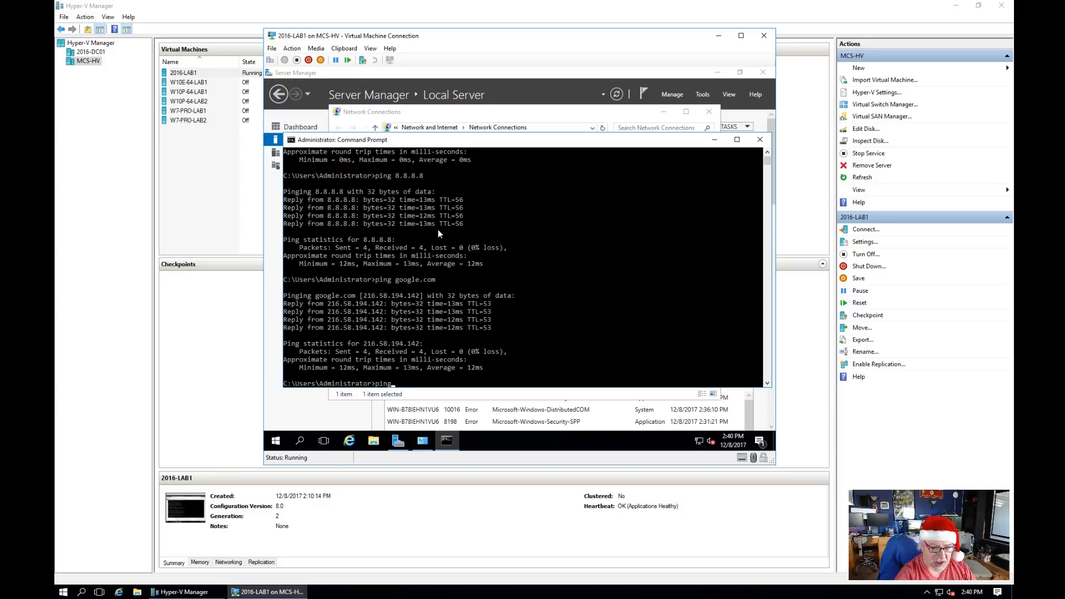
pyautogui.write(' 192')
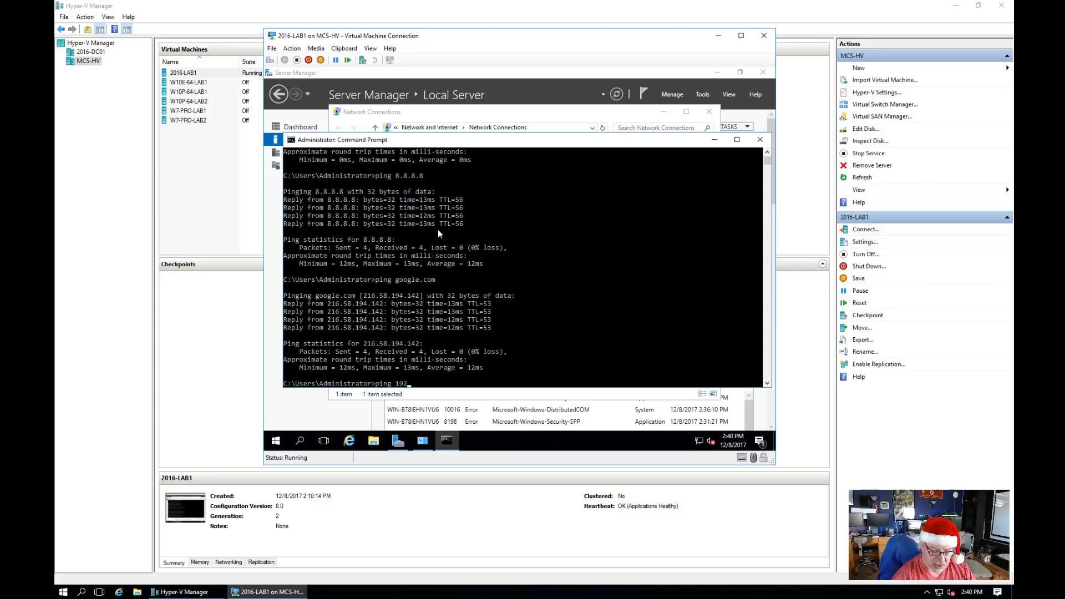
pyautogui.write('.1')
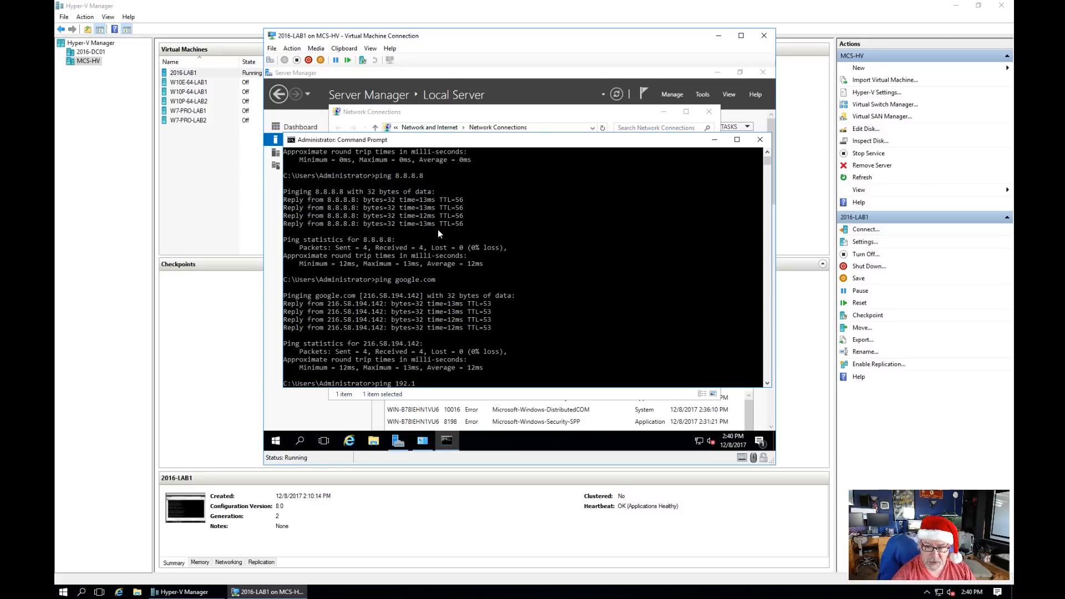
pyautogui.write('68.5.6')
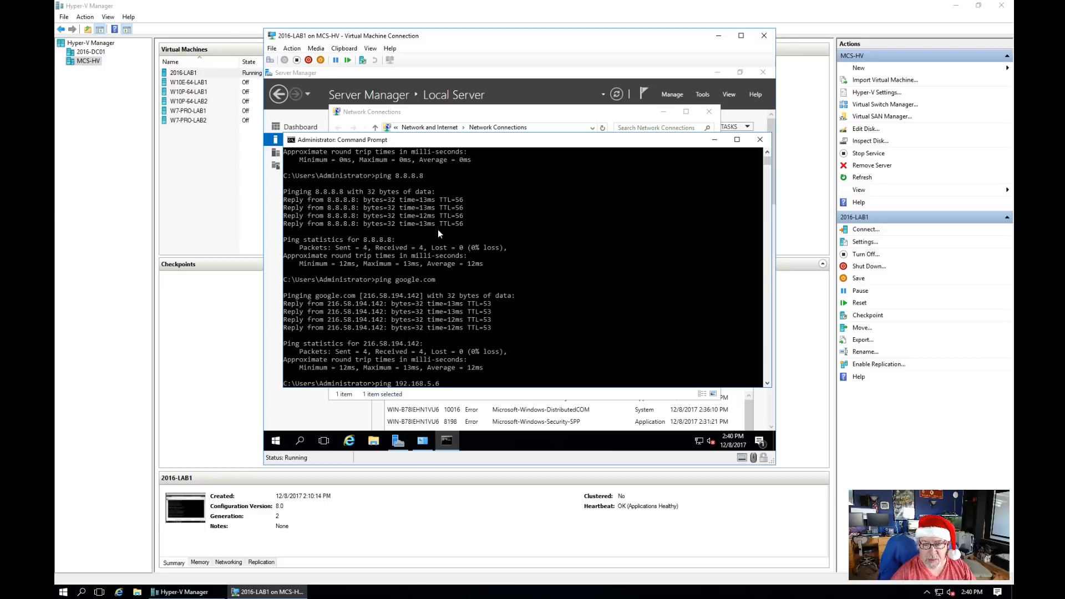
pyautogui.press('Return')
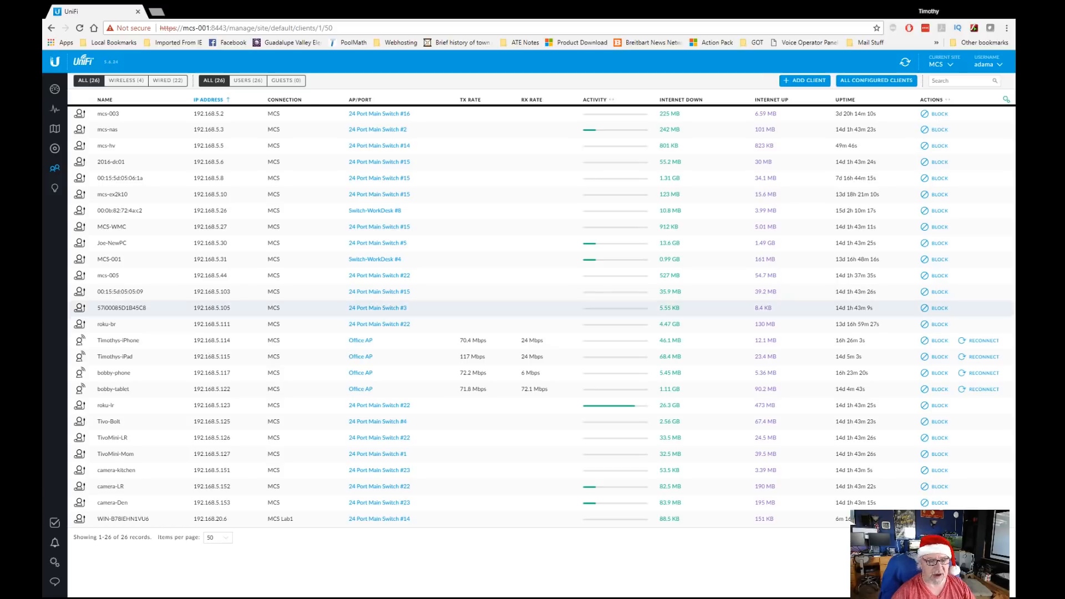
# Step: Set the MCS Lab1 network's DHCP mode to None and save it
pyautogui.click(54, 562)
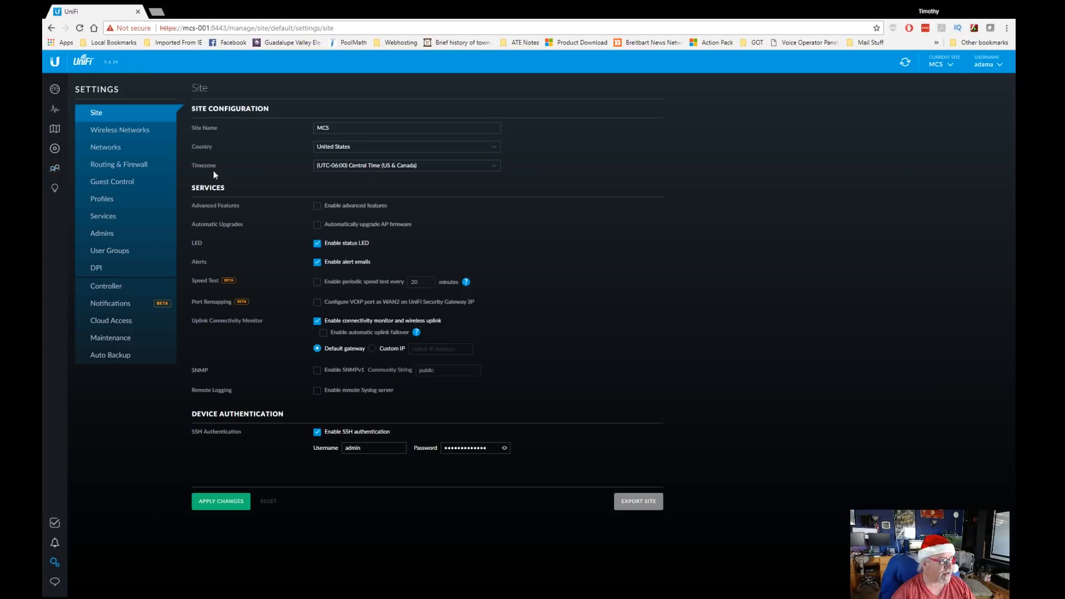
pyautogui.click(126, 149)
pyautogui.click(601, 151)
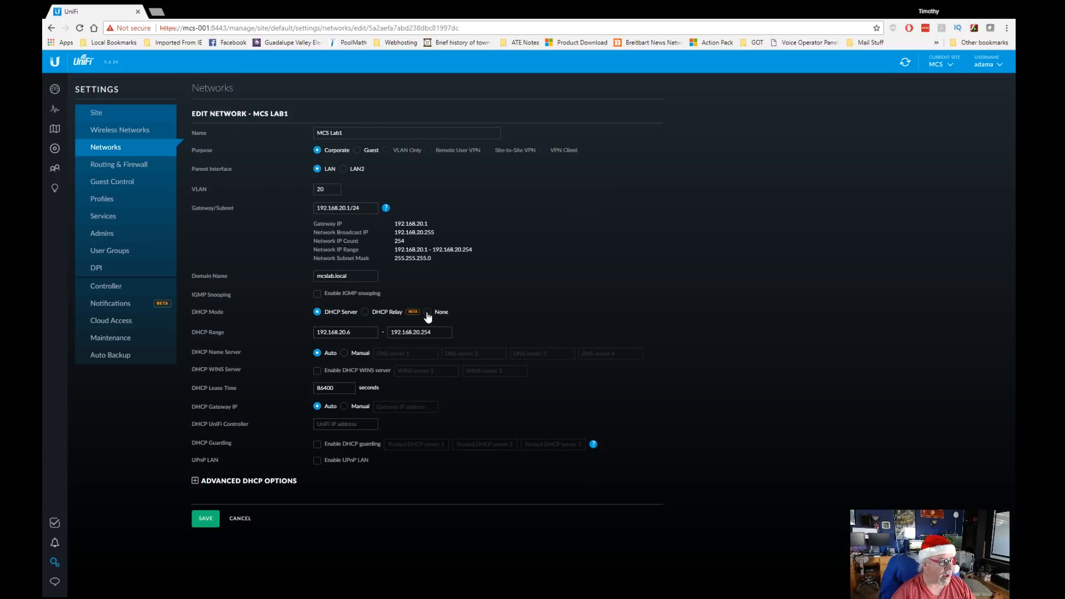
pyautogui.click(427, 313)
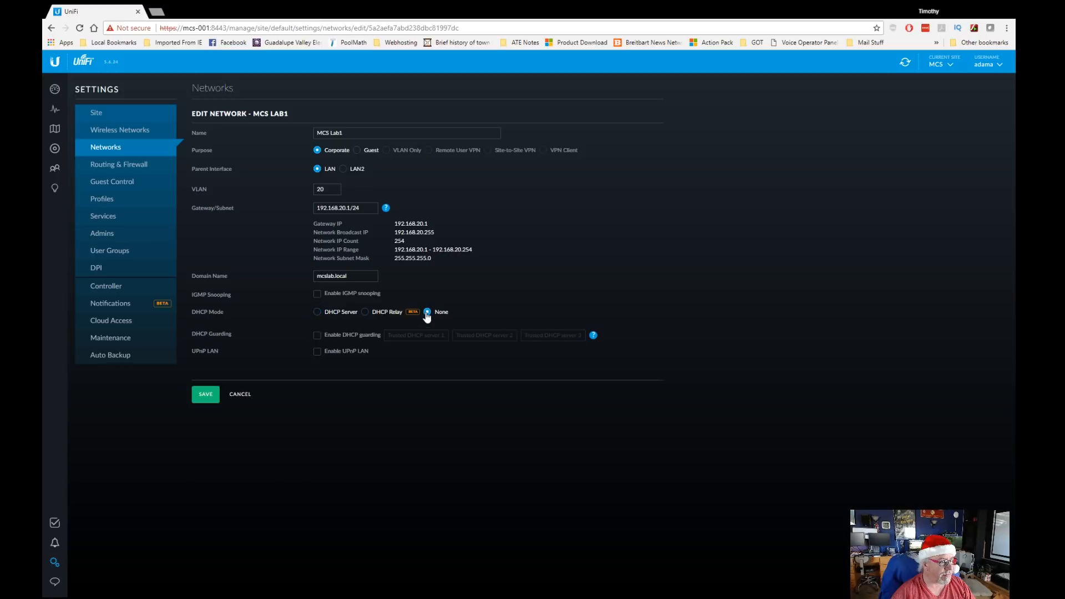
pyautogui.click(209, 395)
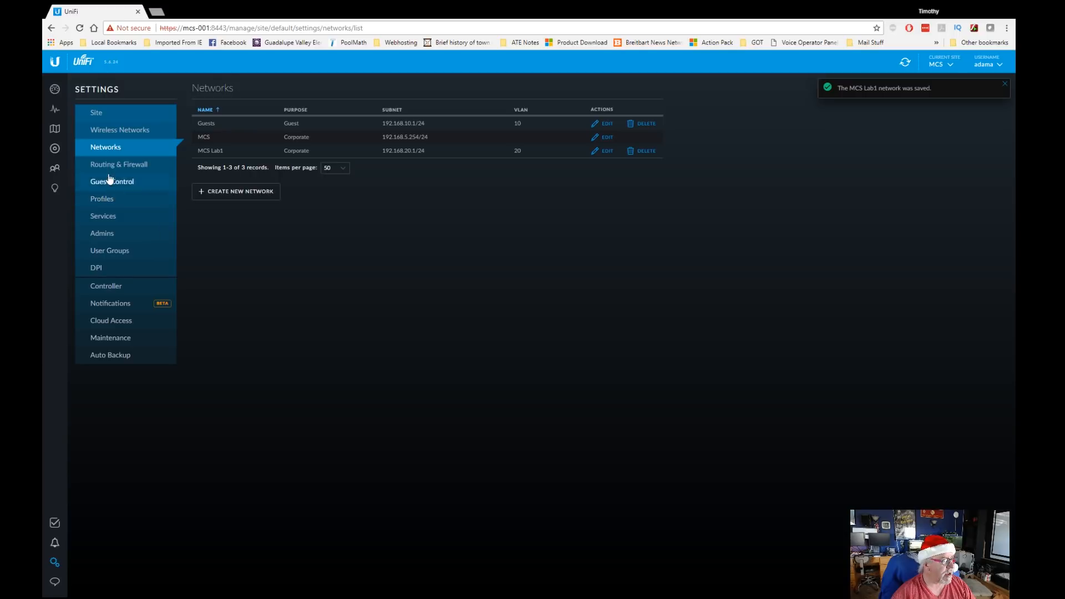
pyautogui.click(55, 148)
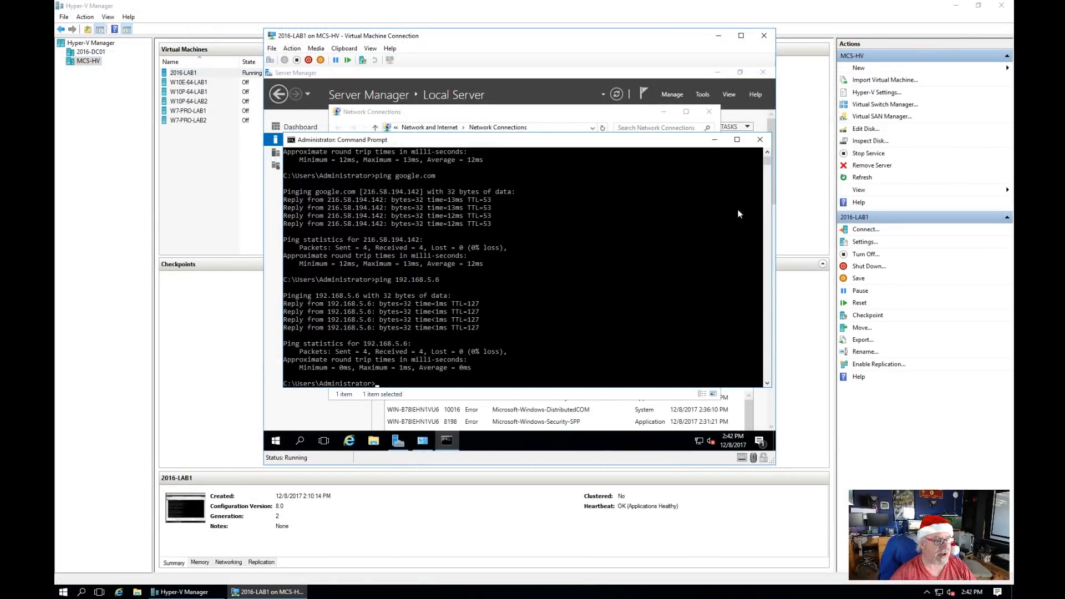
# Step: Close Command Prompt and Network Connections, then reopen Network Connections from Server Manager's Ethernet link
pyautogui.click(760, 139)
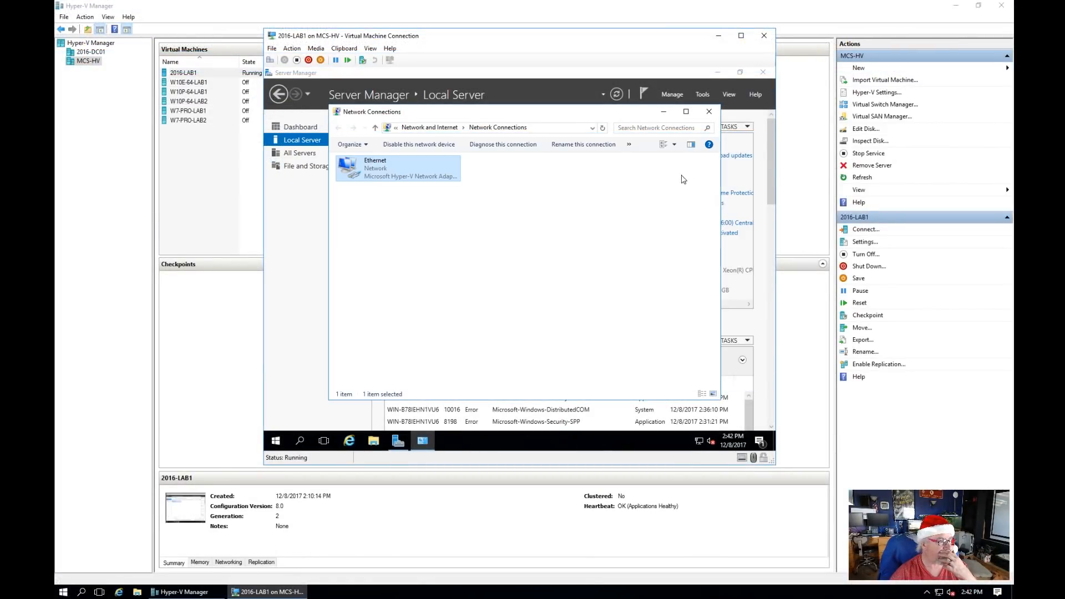
pyautogui.click(709, 112)
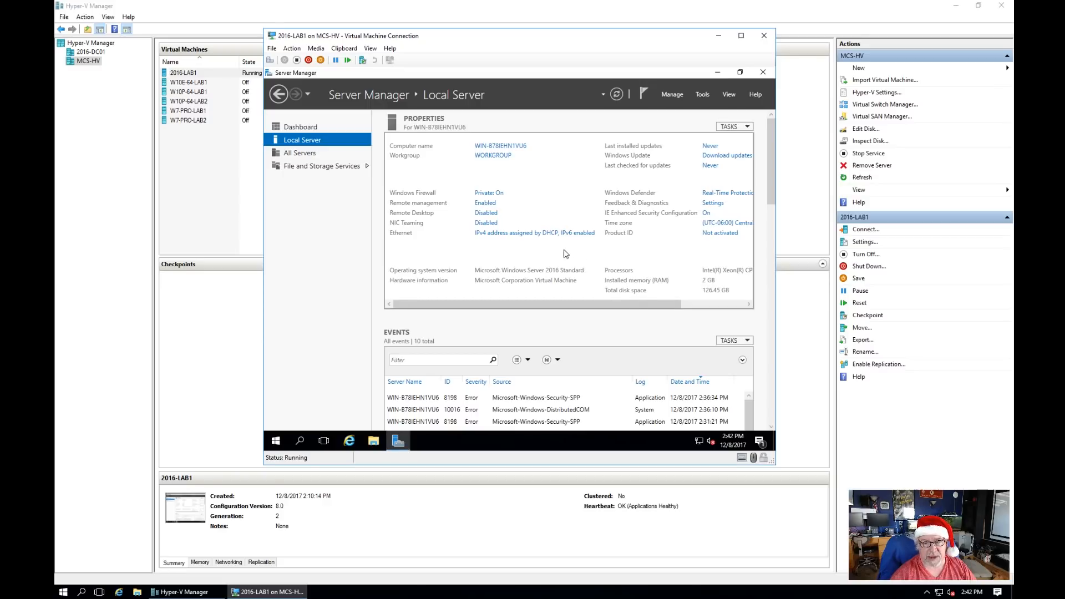
pyautogui.click(488, 234)
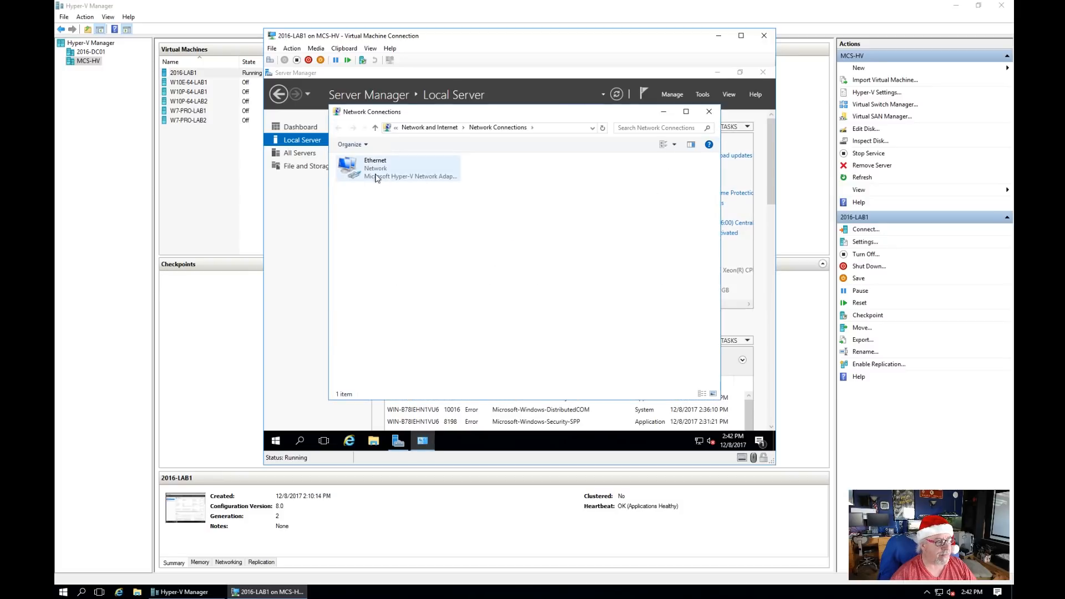
pyautogui.rightClick(361, 169)
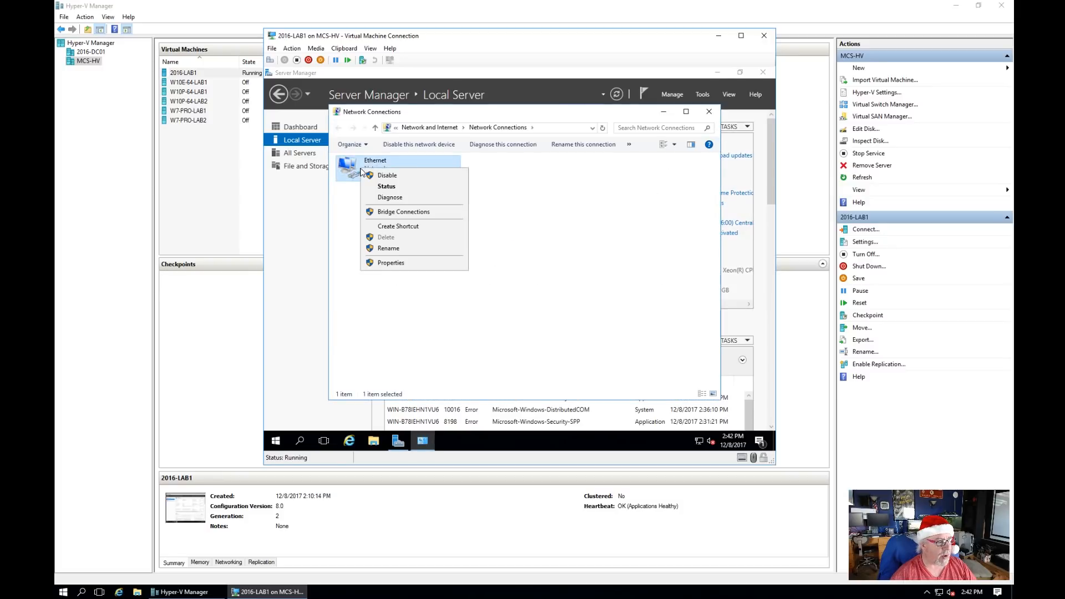
# Step: Give the Ethernet adapter static IPv4 192.168.20.1 with mask 255.255.255.0
pyautogui.click(402, 263)
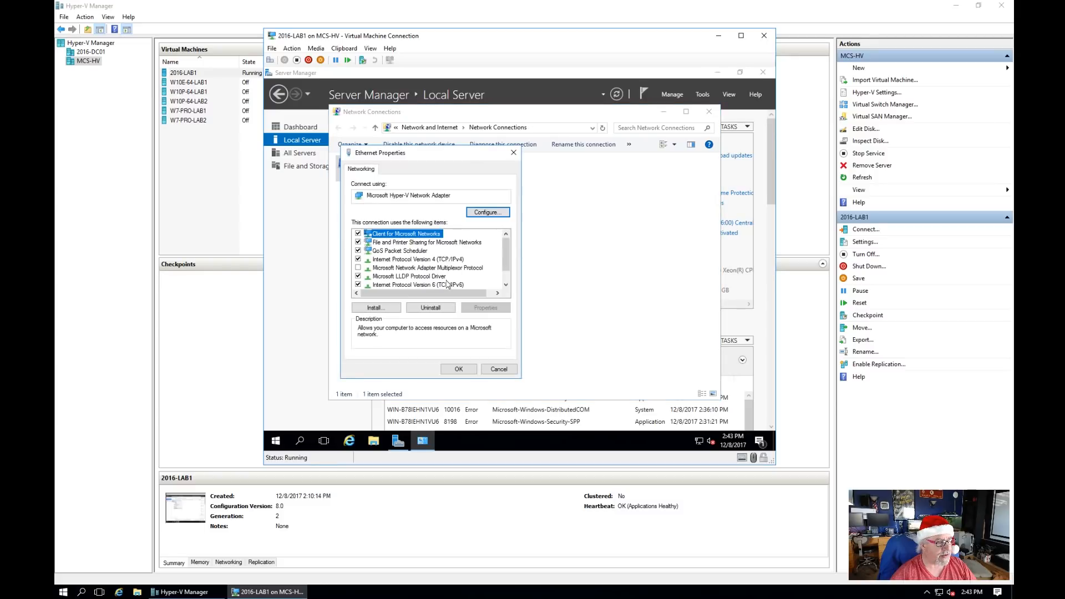
pyautogui.doubleClick(444, 259)
pyautogui.click(403, 264)
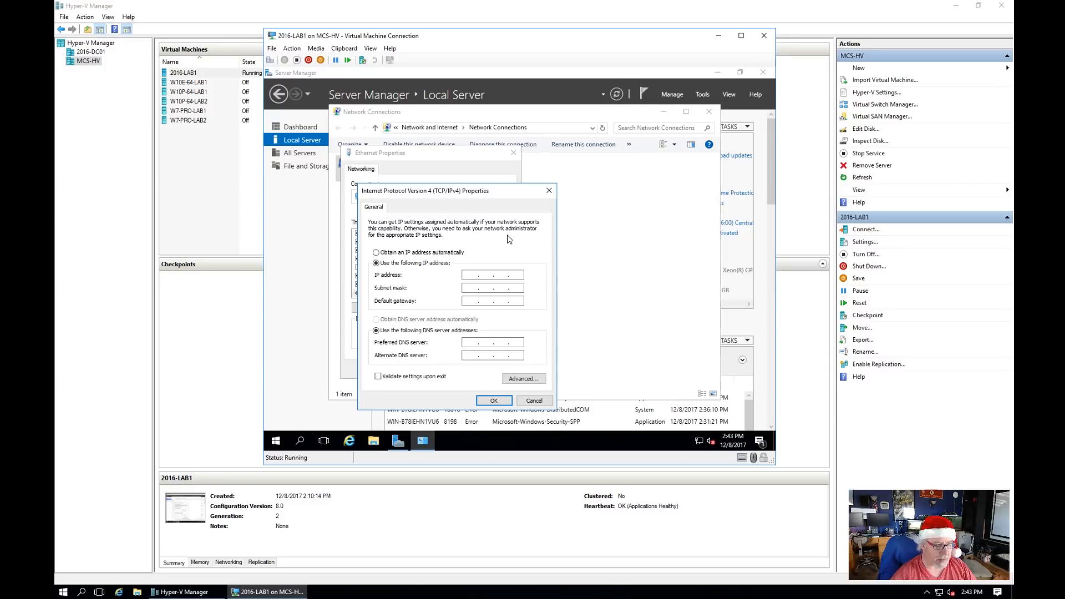
pyautogui.write('192 . 168 . 20 . 1')
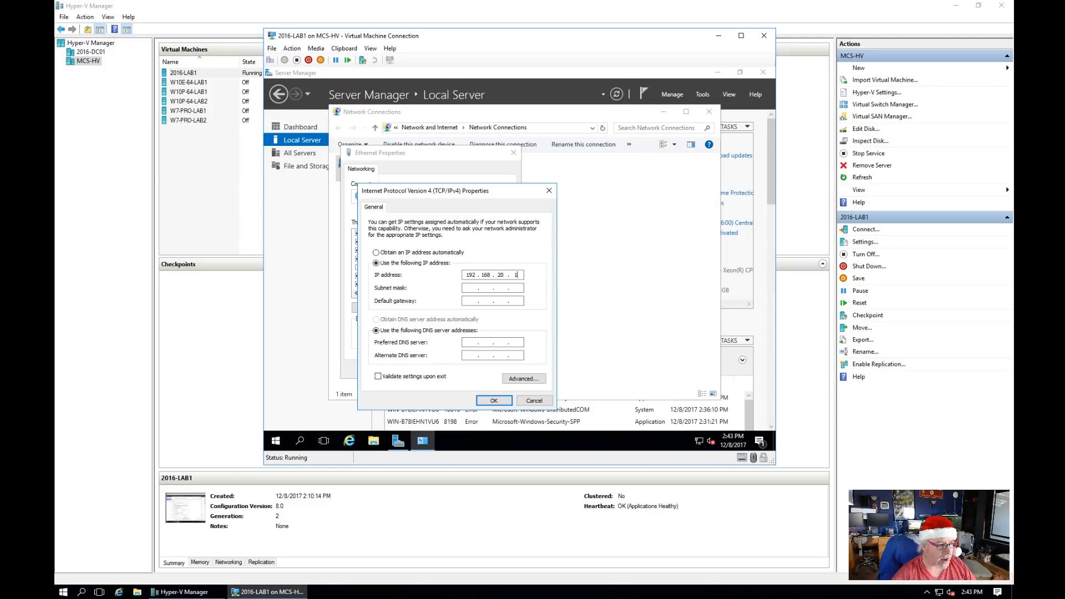
pyautogui.press('Tab')
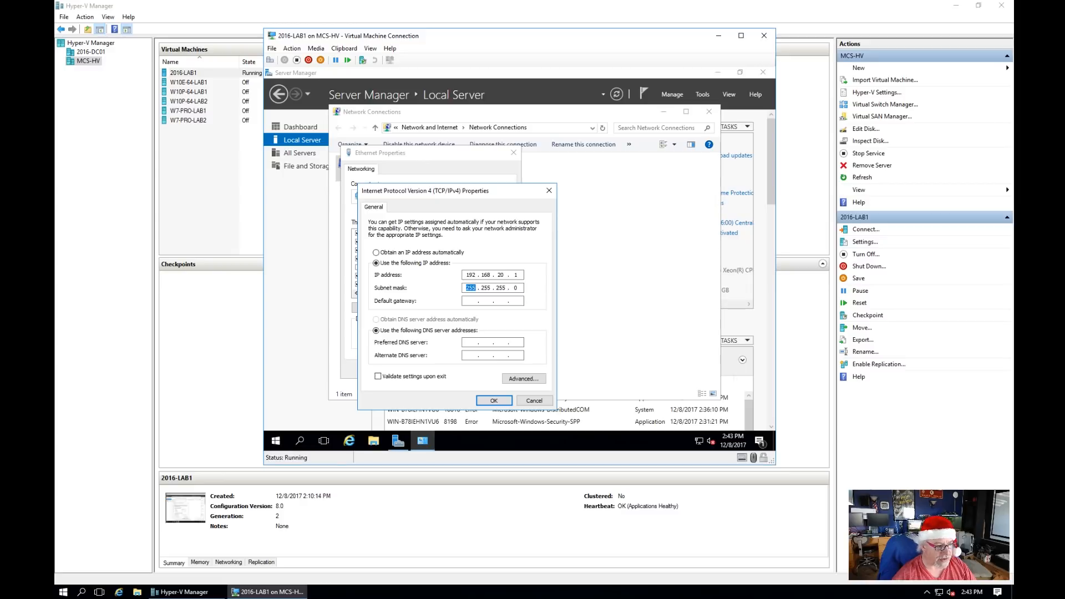
pyautogui.press('Tab')
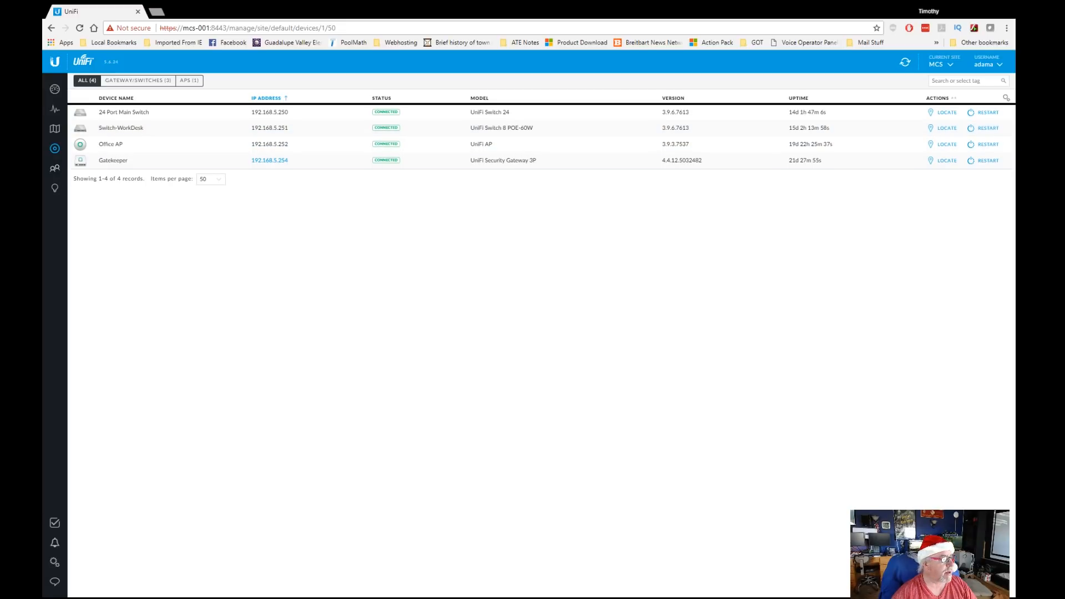
# Step: Edit MCS Lab1's gateway/subnet to 192.168.20.254/24 and save
pyautogui.click(55, 562)
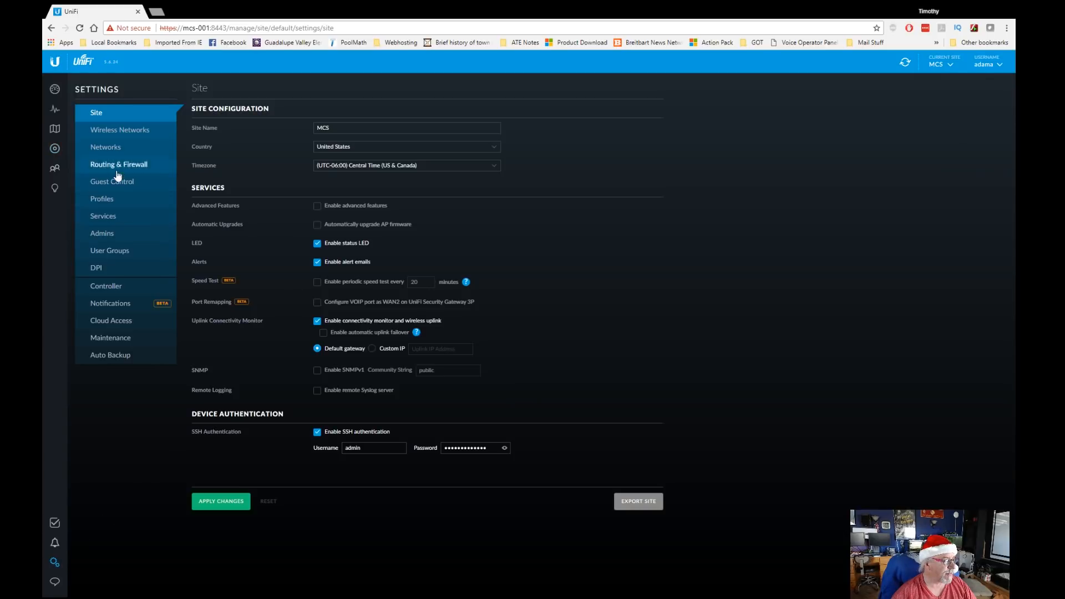
pyautogui.click(123, 151)
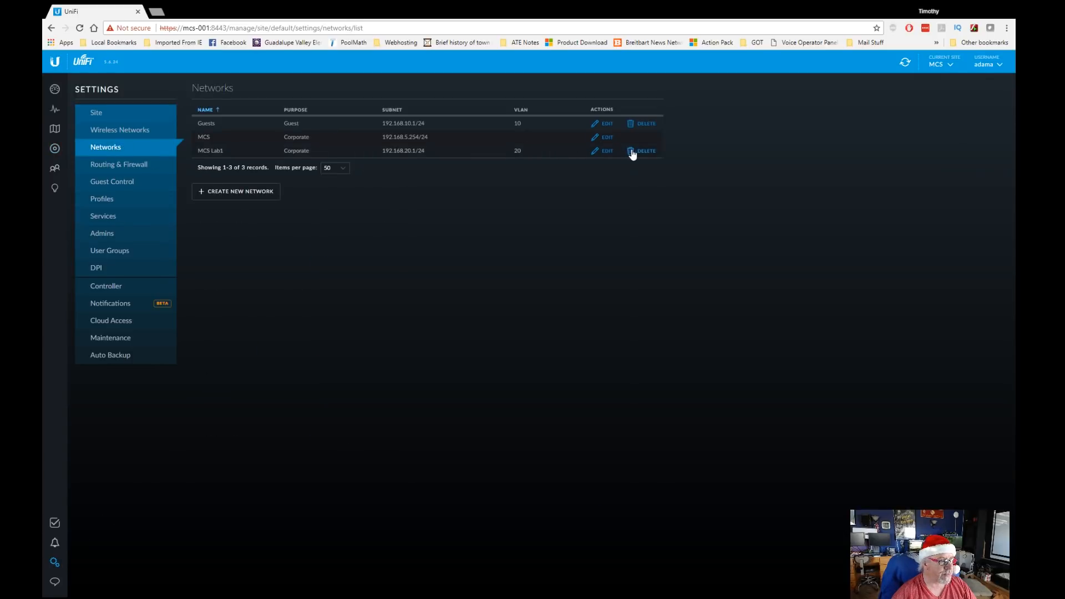
pyautogui.click(608, 151)
pyautogui.click(351, 207)
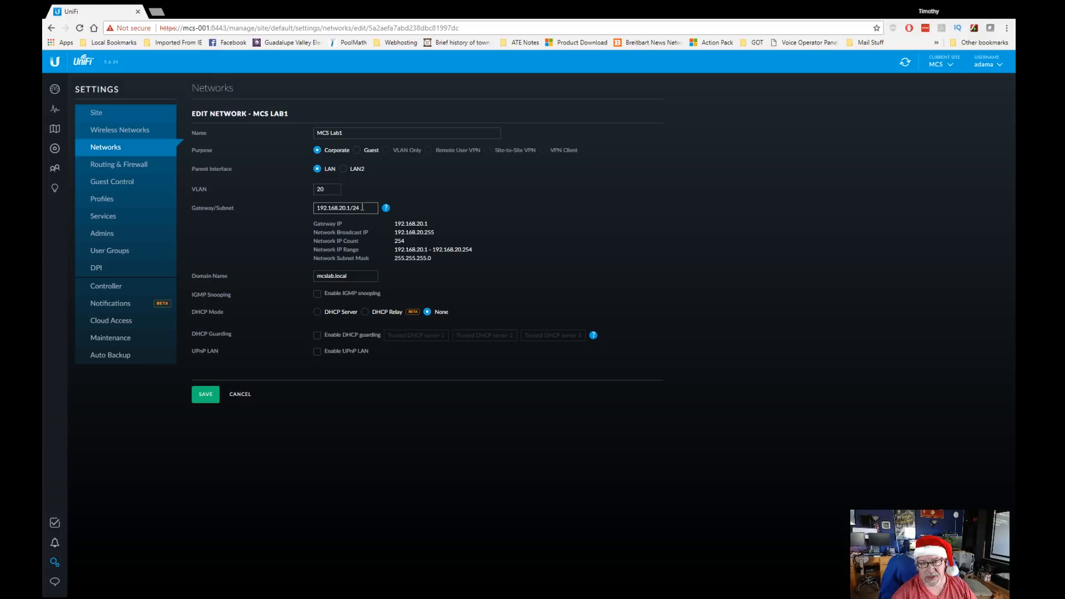
pyautogui.press('Left')
pyautogui.press('Left')
pyautogui.press('BackSpace')
pyautogui.write('254')
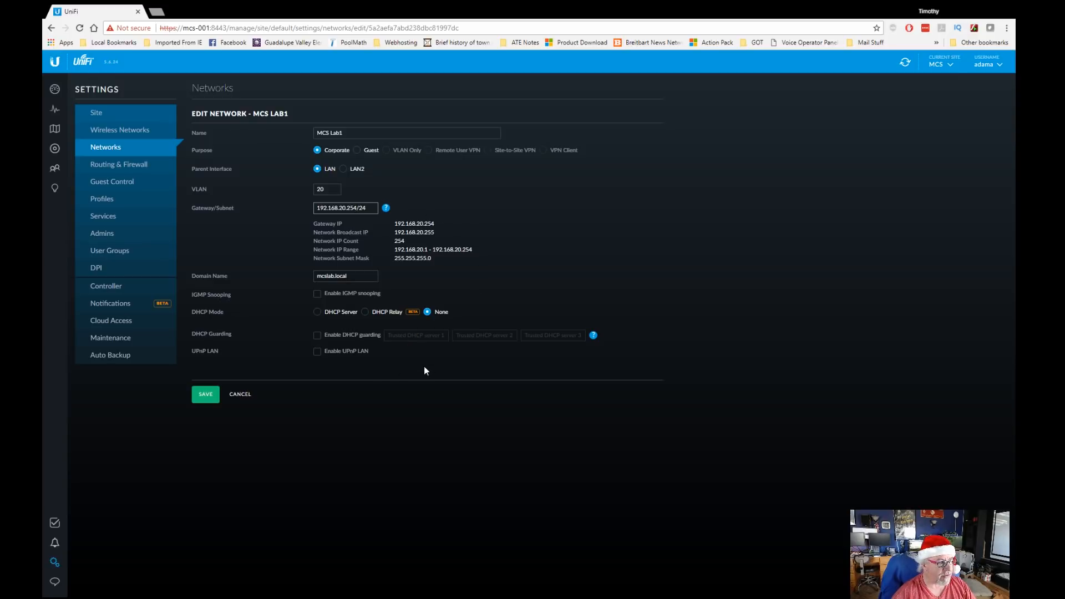
pyautogui.click(205, 394)
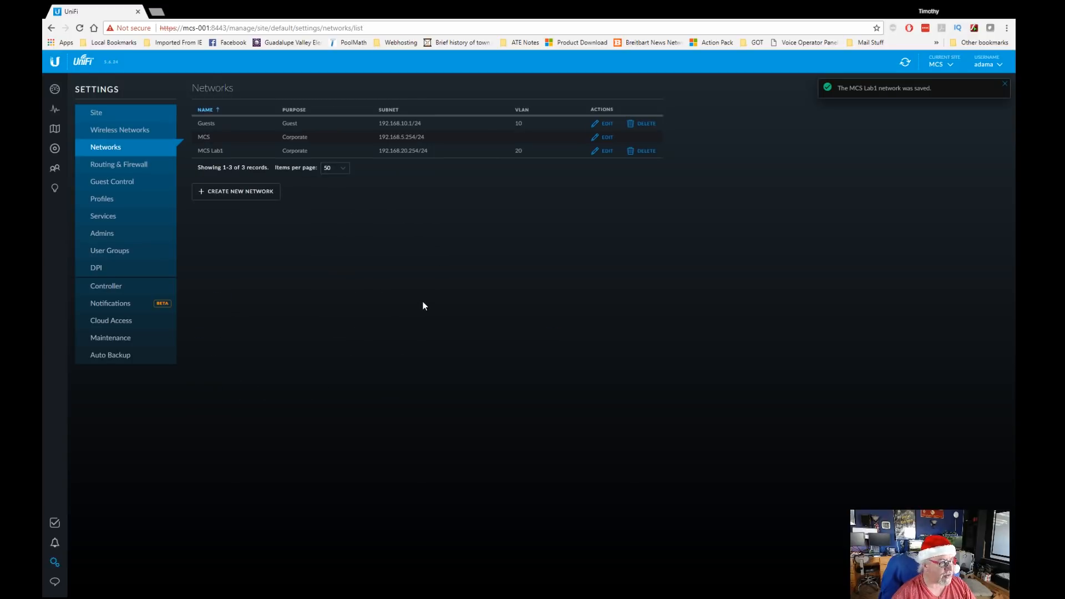
# Step: Verify MCS Lab1's gateway 192.168.20.254, review the client list, and return to the VM
pyautogui.click(55, 148)
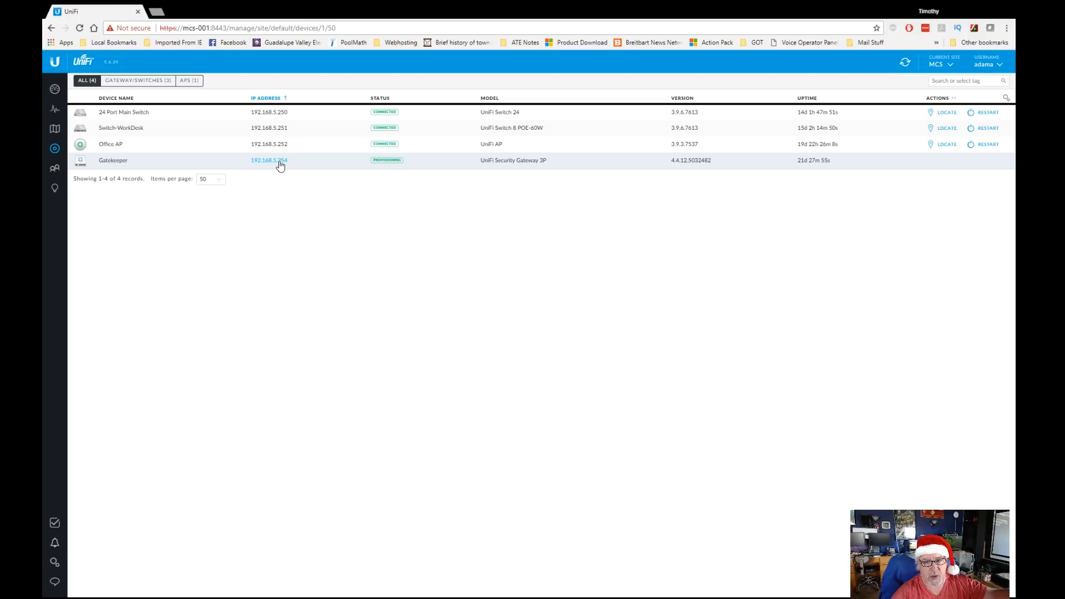
pyautogui.click(53, 564)
pyautogui.click(108, 147)
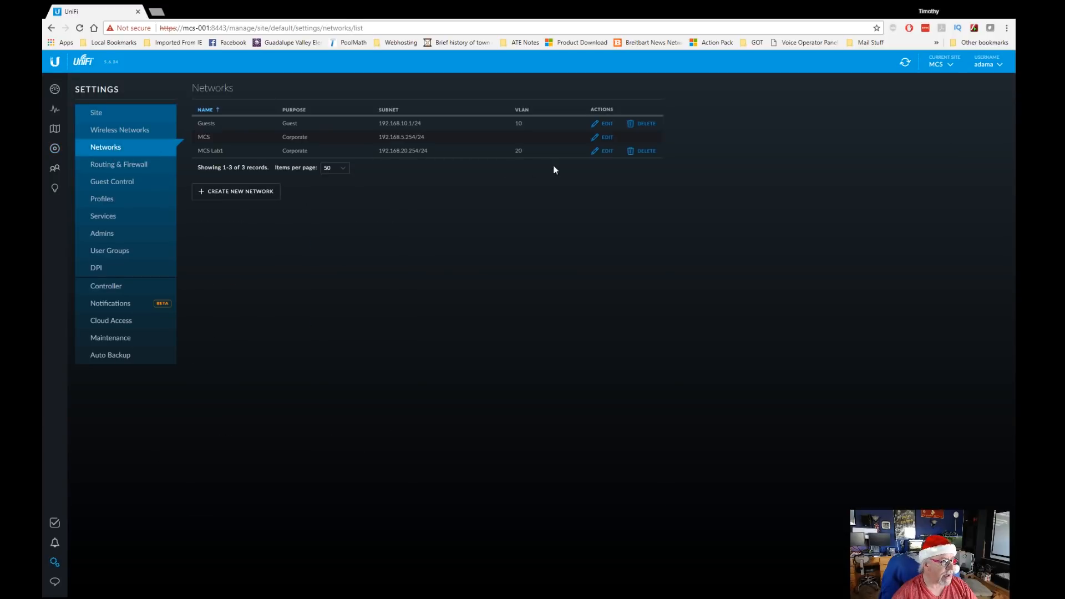
pyautogui.click(605, 151)
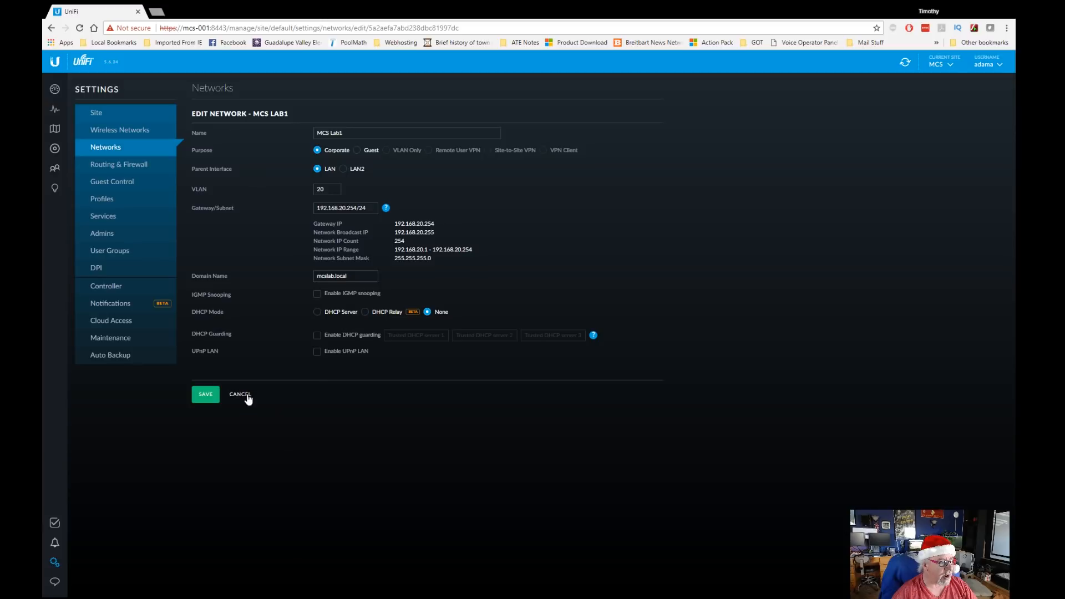
pyautogui.click(53, 170)
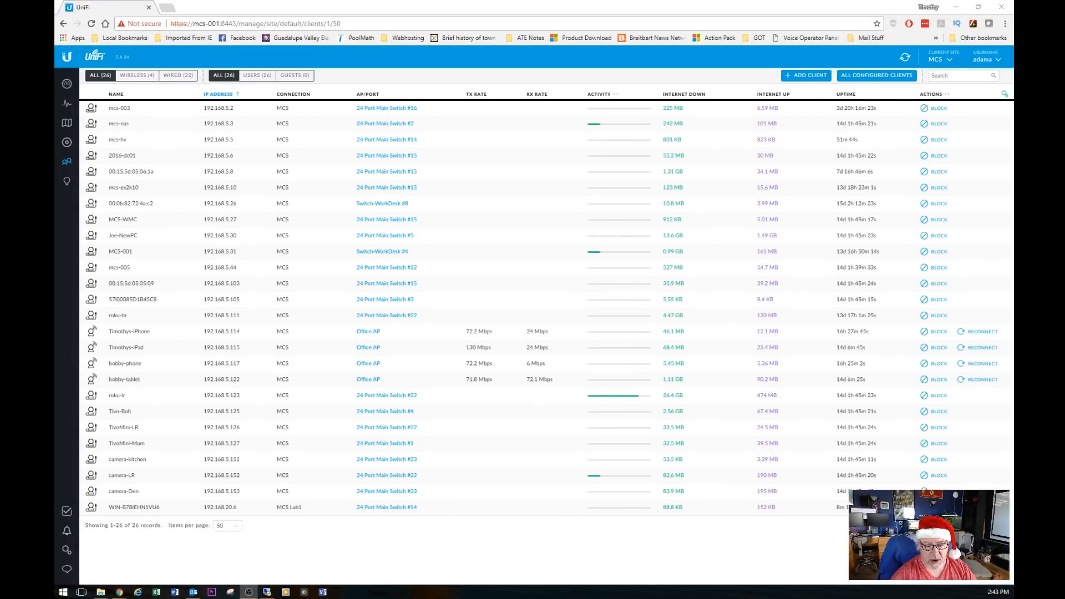
pyautogui.hotkey('alt', 'Tab')
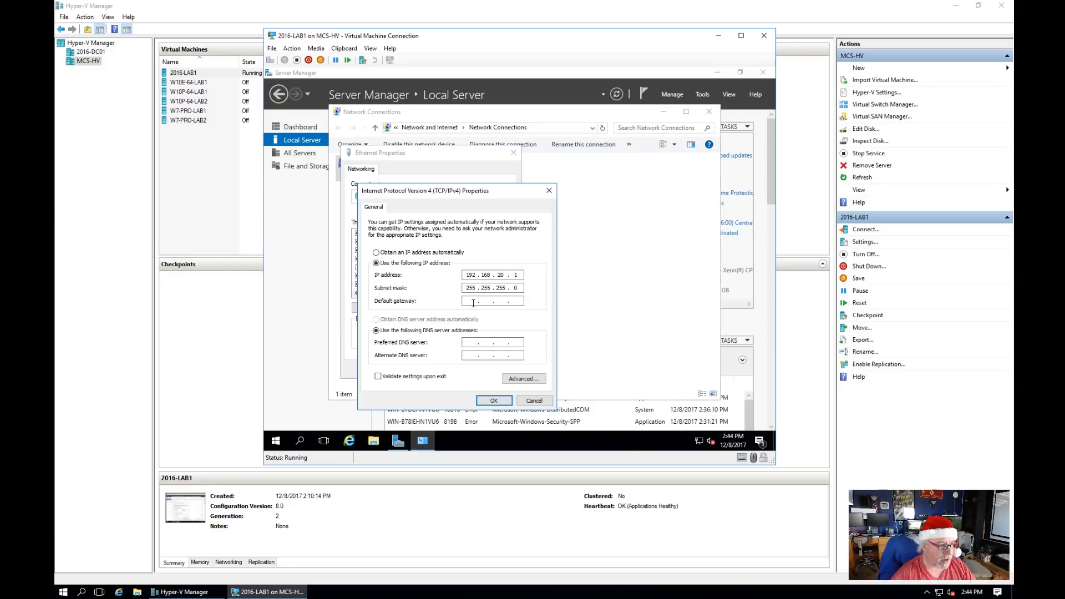
# Step: Set default gateway and preferred DNS to 192.168.20.254 and save the adapter settings
pyautogui.write('192 . 168 . ')
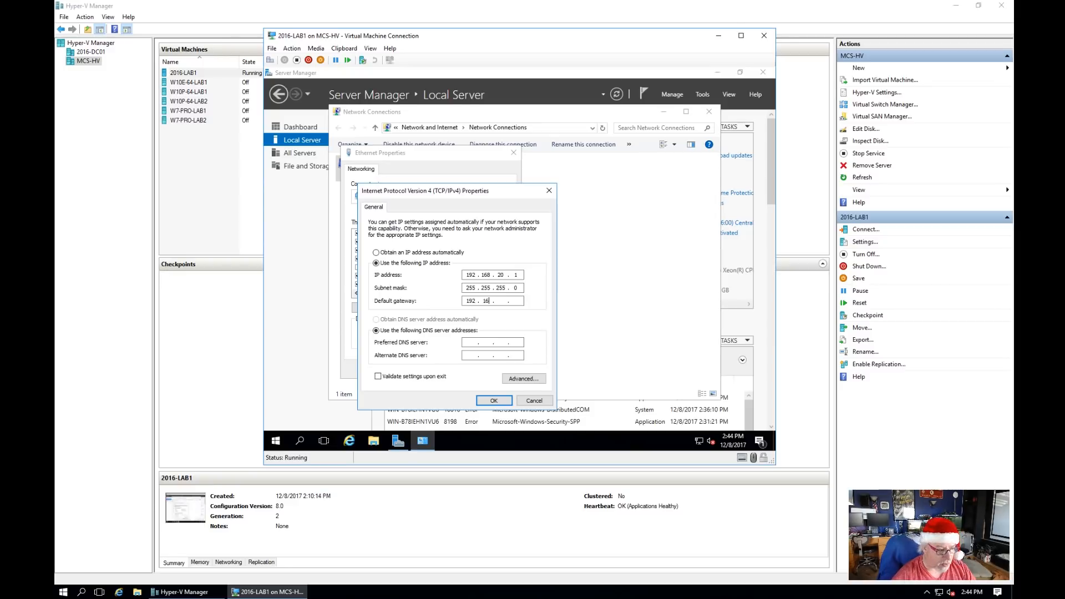
pyautogui.write('20 . 254')
pyautogui.press('Tab')
pyautogui.press('Tab')
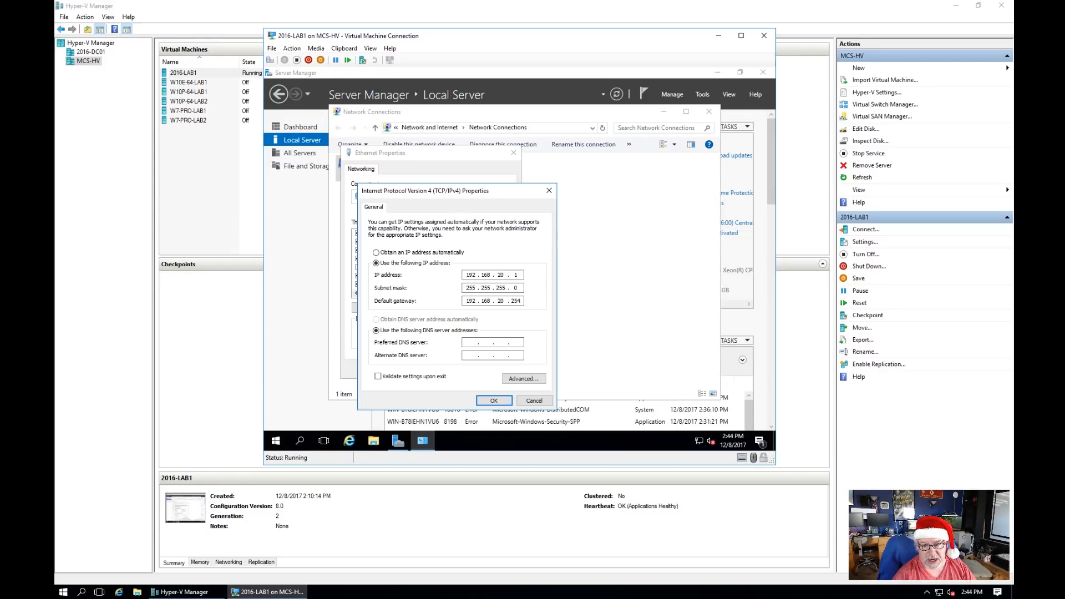
pyautogui.write('192 . 168 . 20 . 254')
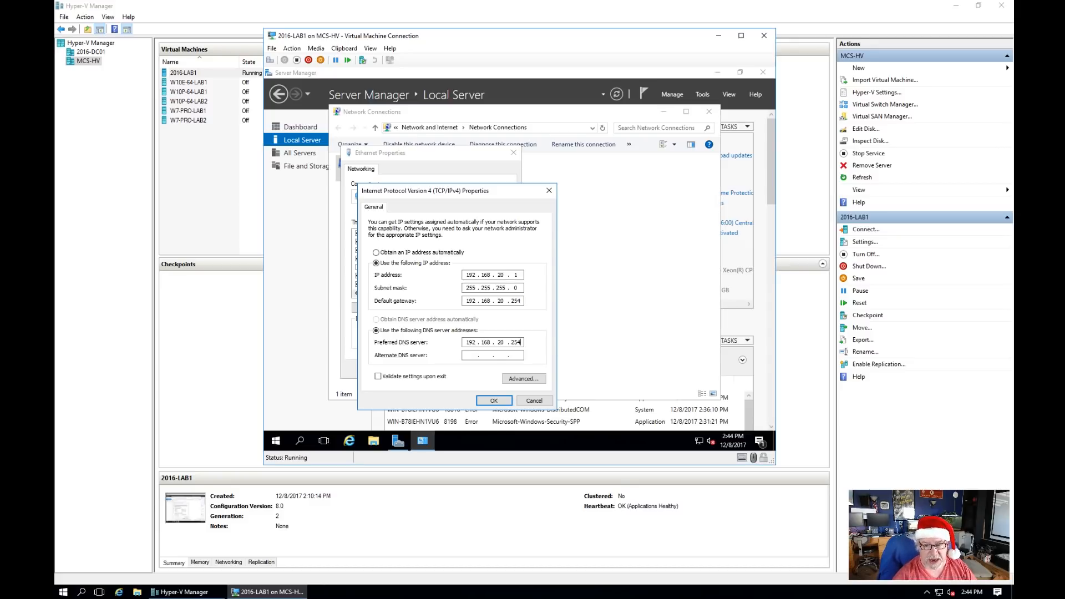
pyautogui.click(495, 400)
pyautogui.click(460, 369)
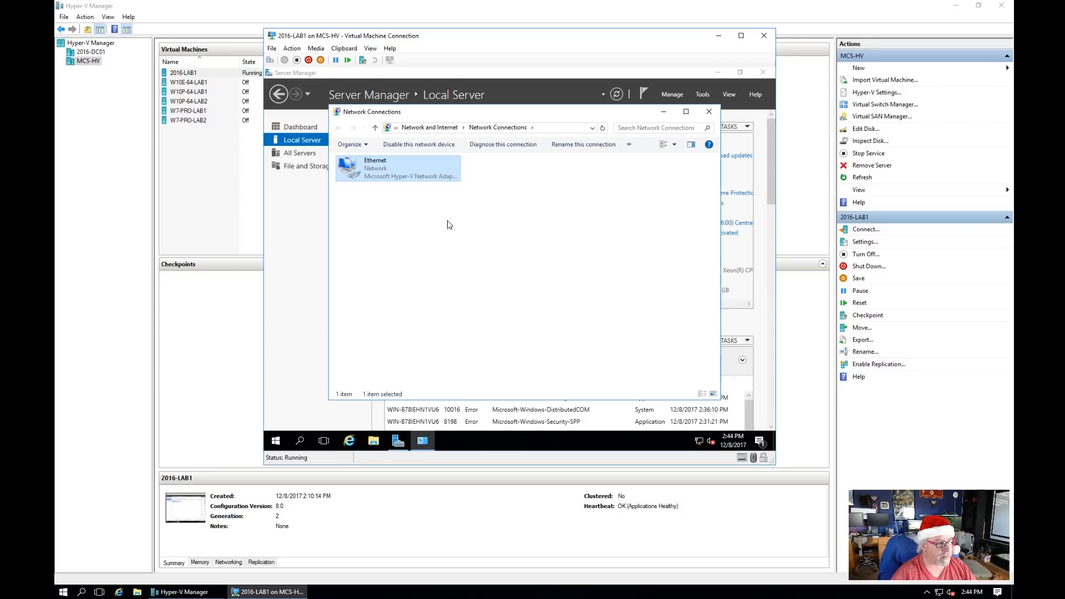
# Step: Check the Ethernet connection details show gateway and DNS 192.168.20.254
pyautogui.rightClick(382, 176)
pyautogui.click(405, 192)
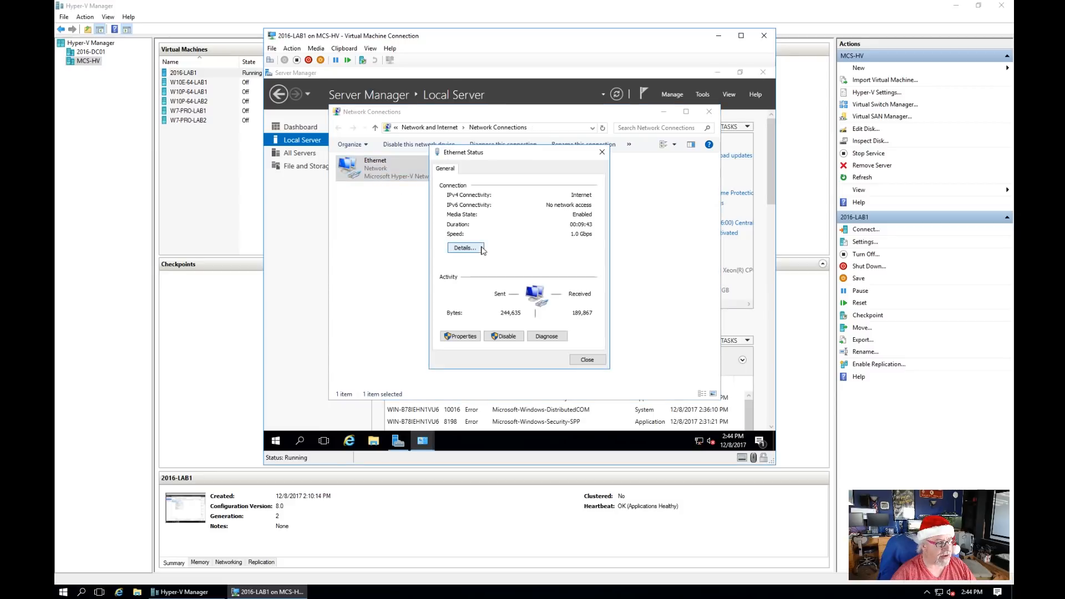
pyautogui.click(478, 249)
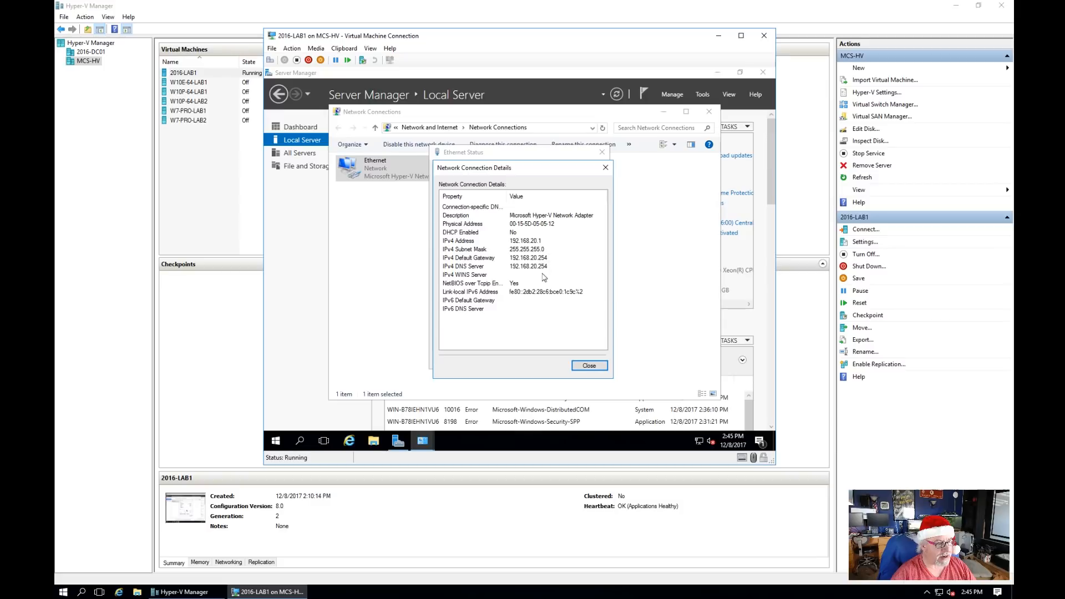
pyautogui.click(596, 368)
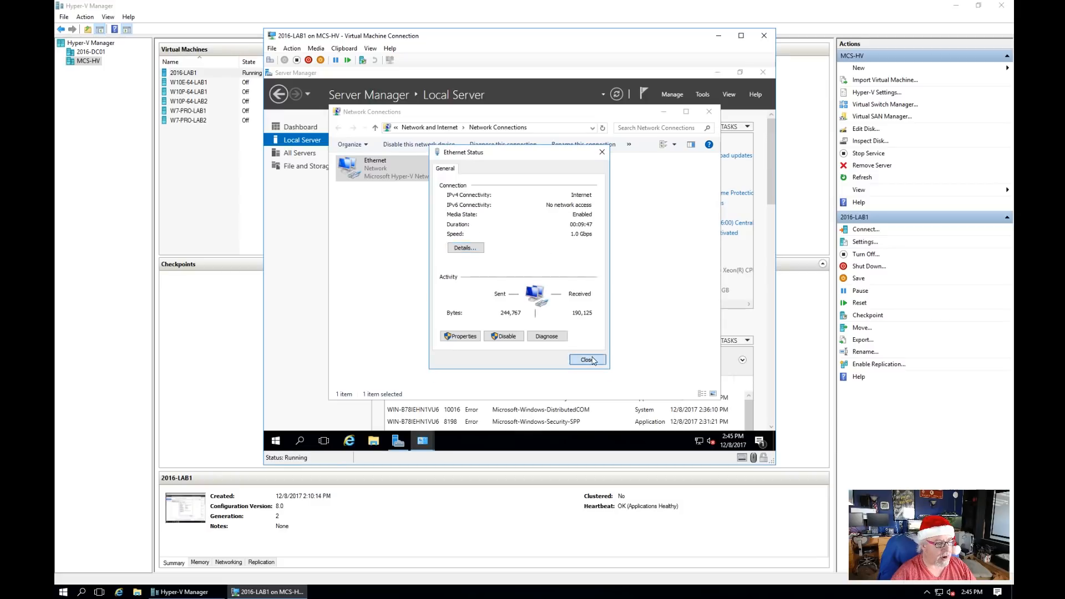
pyautogui.click(587, 360)
pyautogui.click(275, 440)
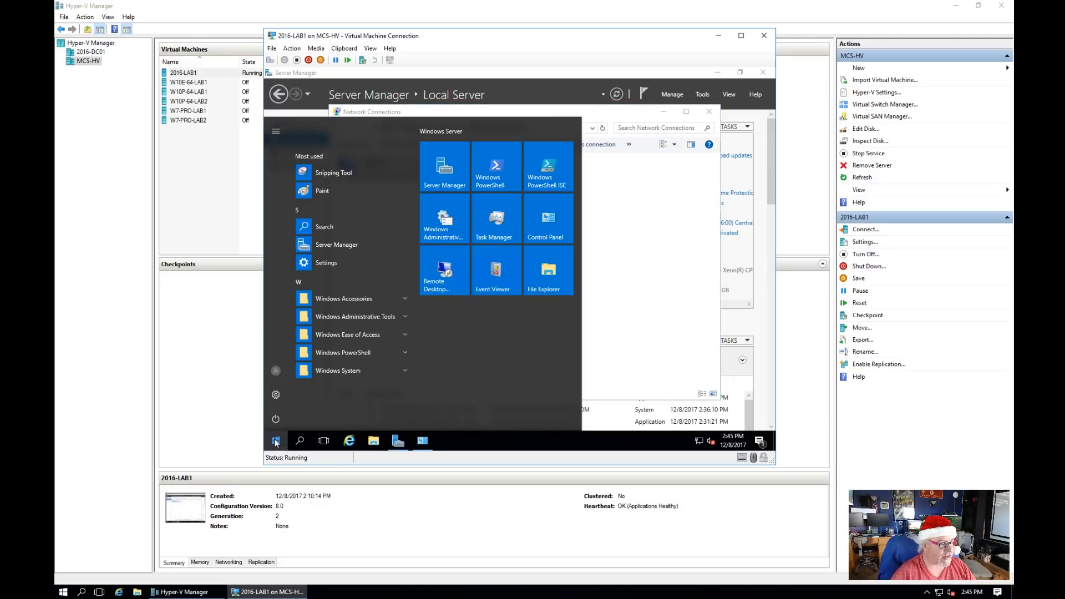
# Step: Launch Command Prompt as administrator inside the VM via a cmd search
pyautogui.click(325, 227)
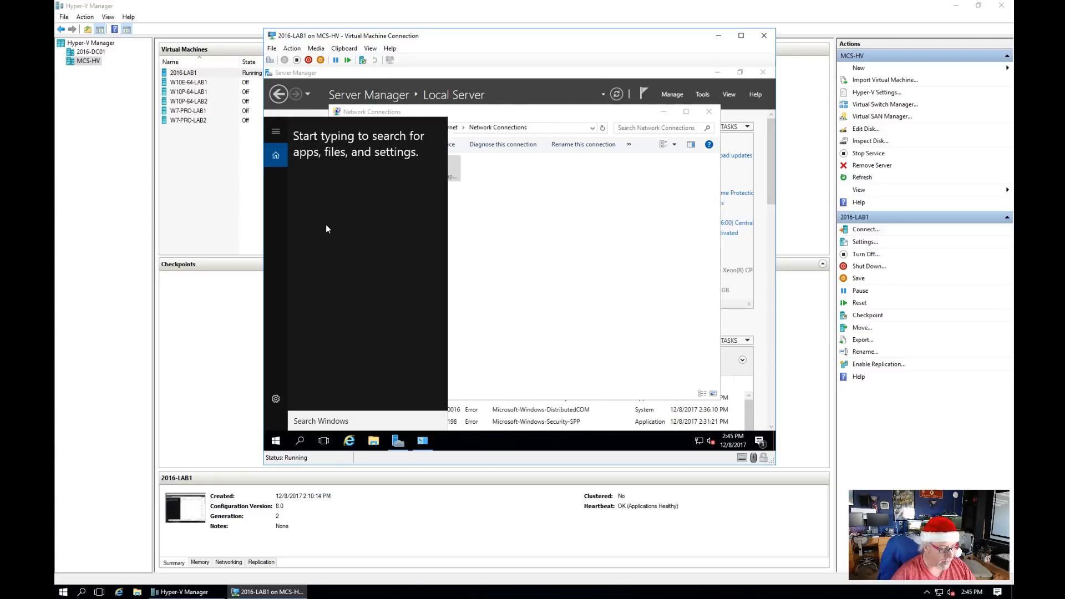
pyautogui.write('cmd')
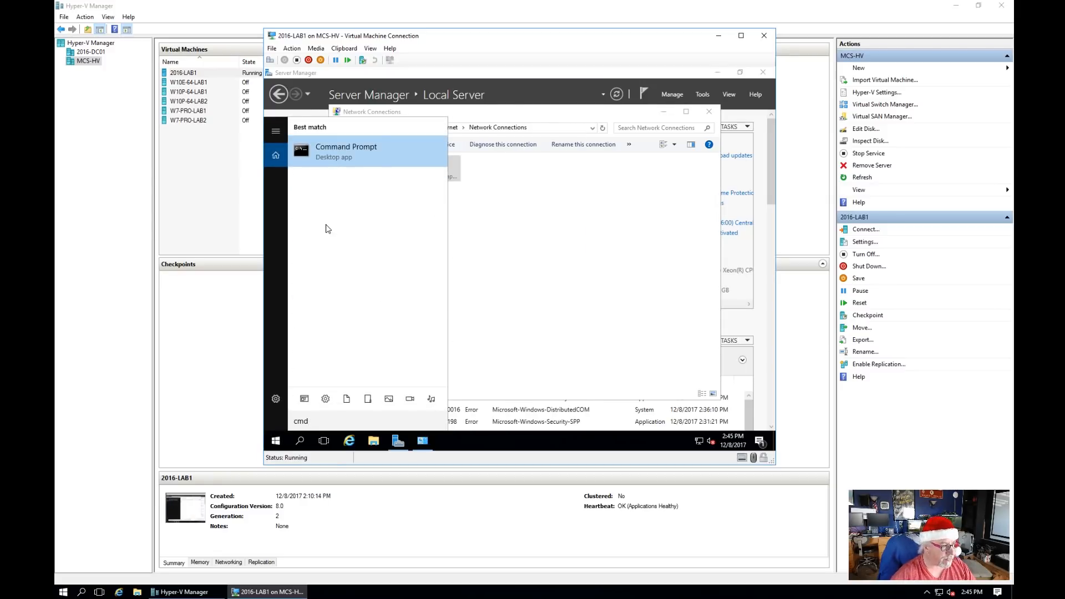
pyautogui.rightClick(353, 152)
pyautogui.click(364, 160)
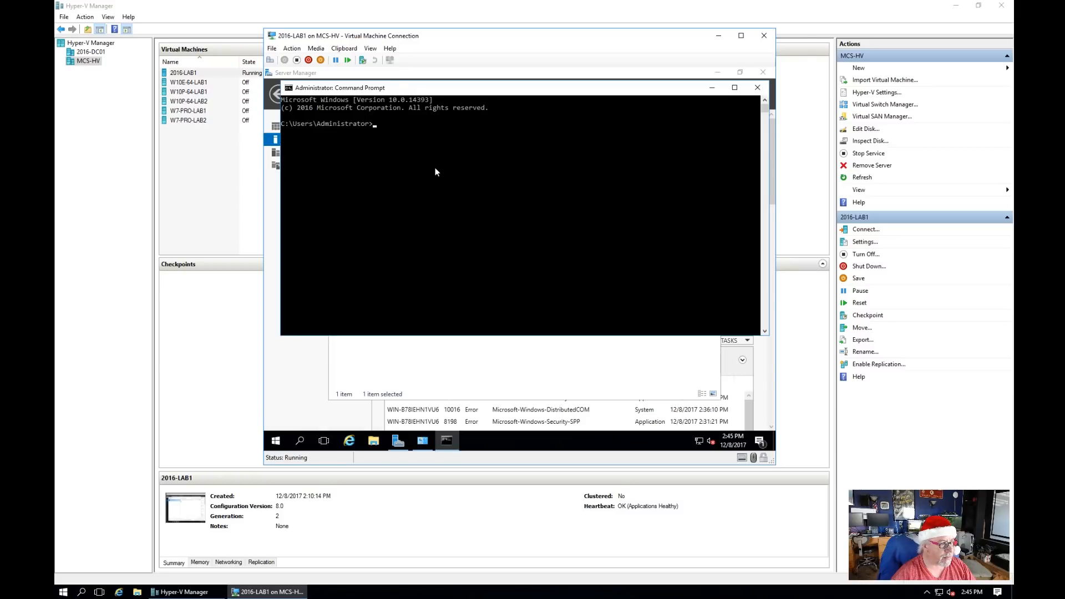
# Step: Ping 192.168.20.254, 8.8.8.8 and google.com, then close the prompt
pyautogui.write('ping ')
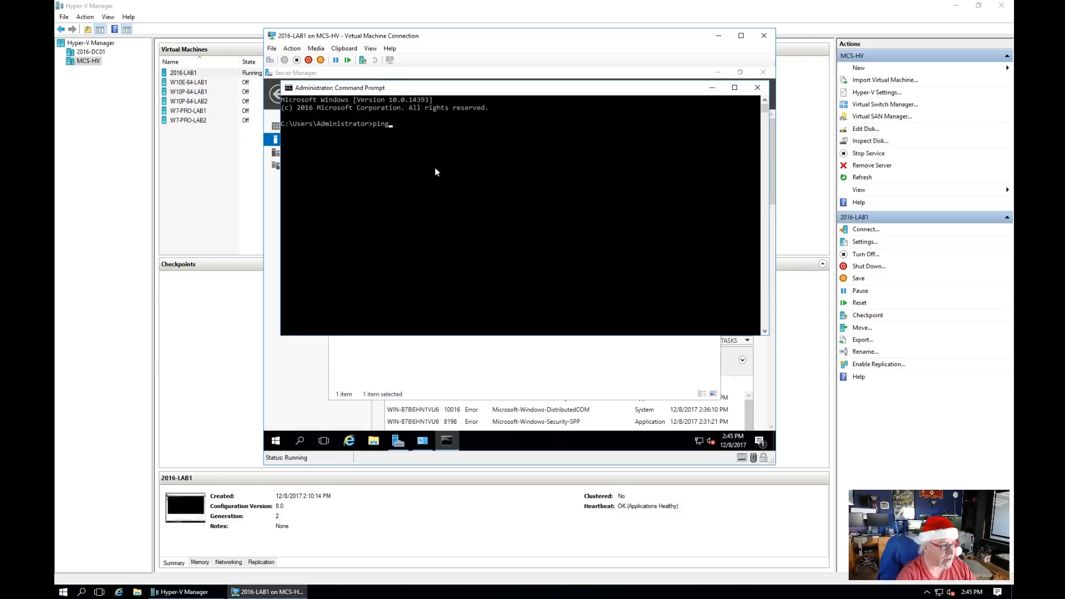
pyautogui.write('192.')
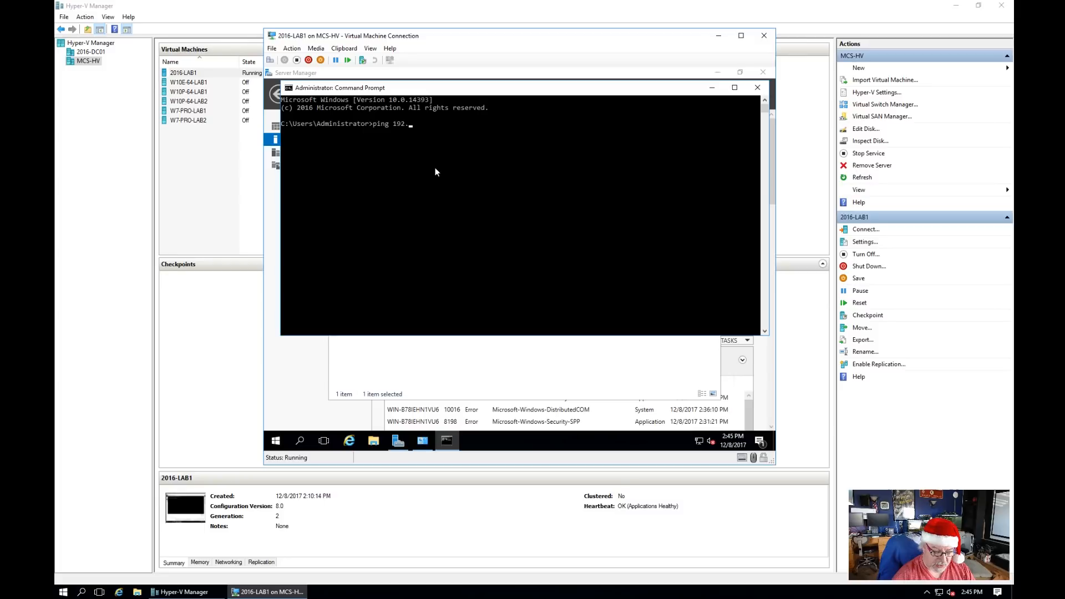
pyautogui.write('168.20.254')
pyautogui.press('Return')
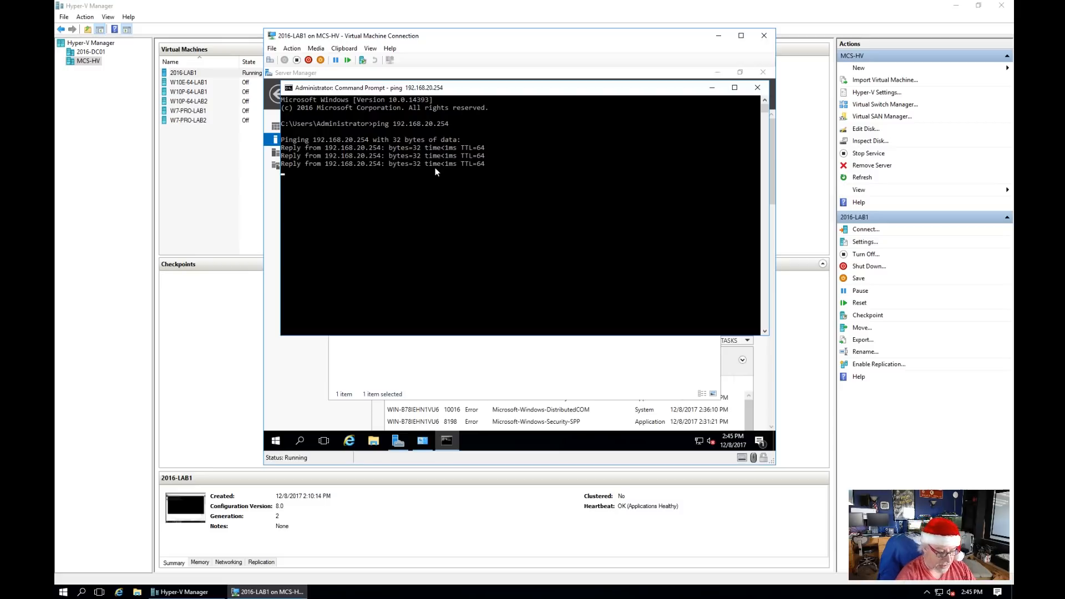
pyautogui.write('ping 8')
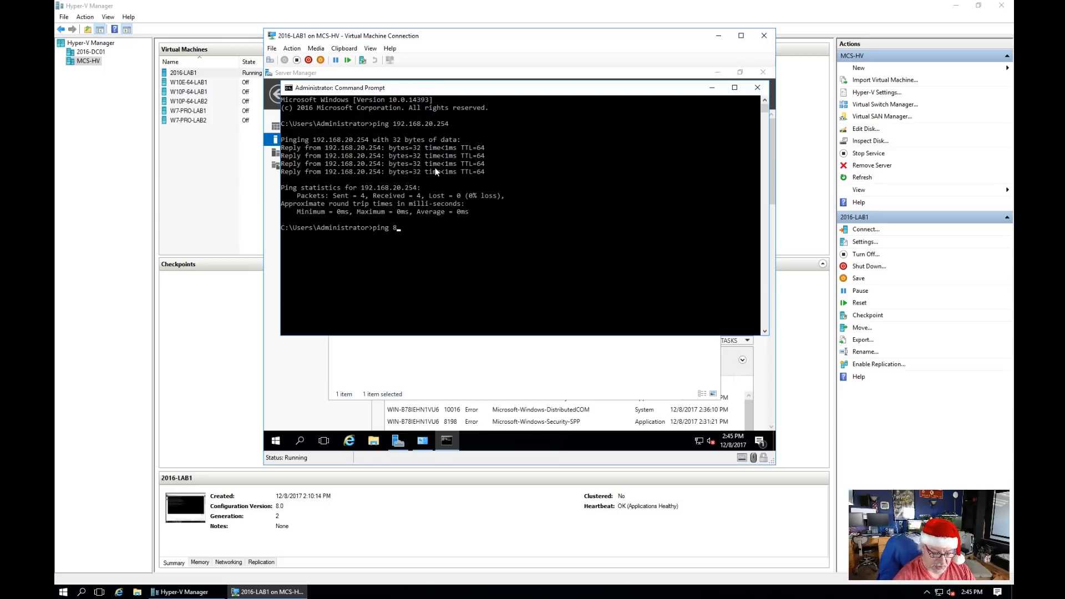
pyautogui.write('.8.8.8')
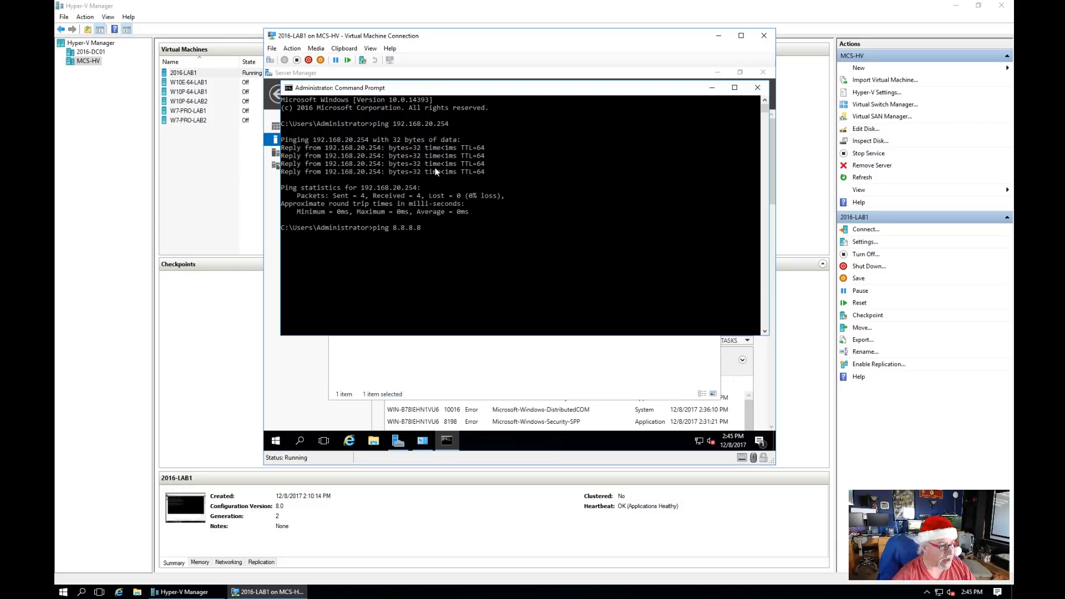
pyautogui.press('Return')
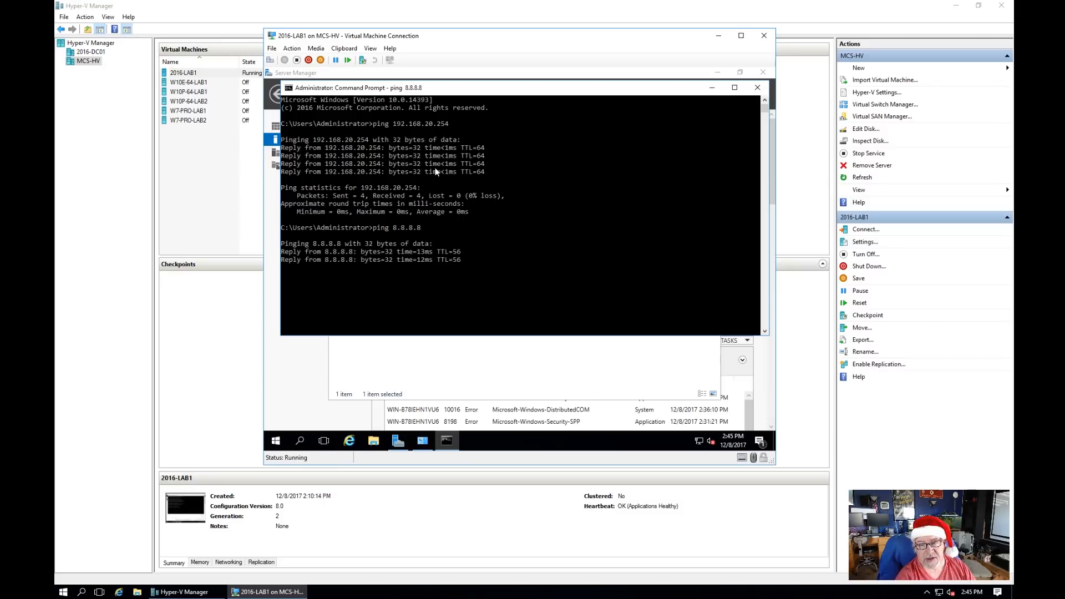
pyautogui.write('ping go')
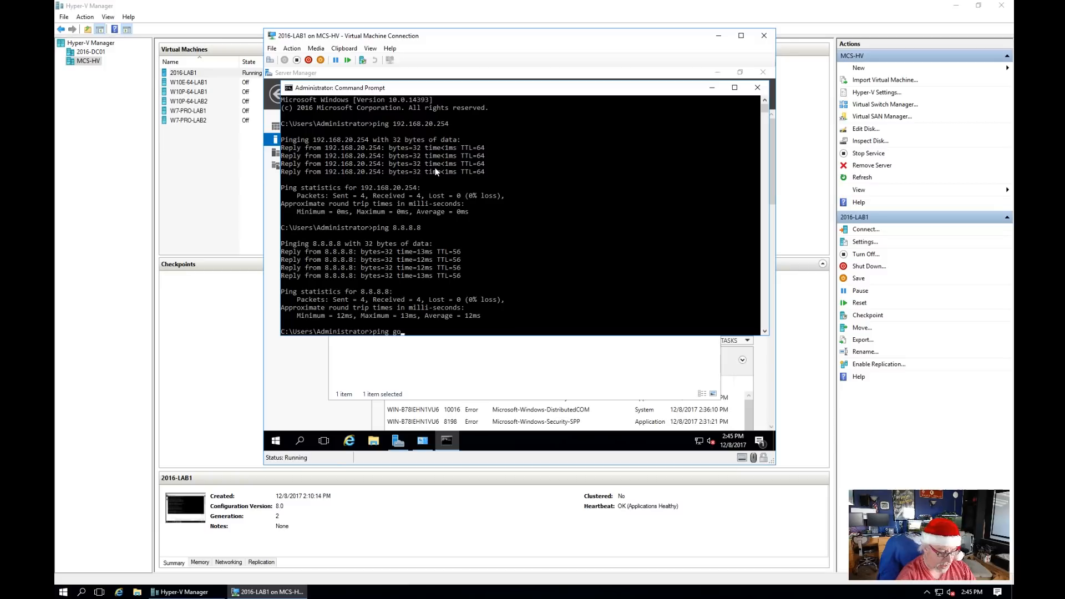
pyautogui.write('ogle.com')
pyautogui.press('Return')
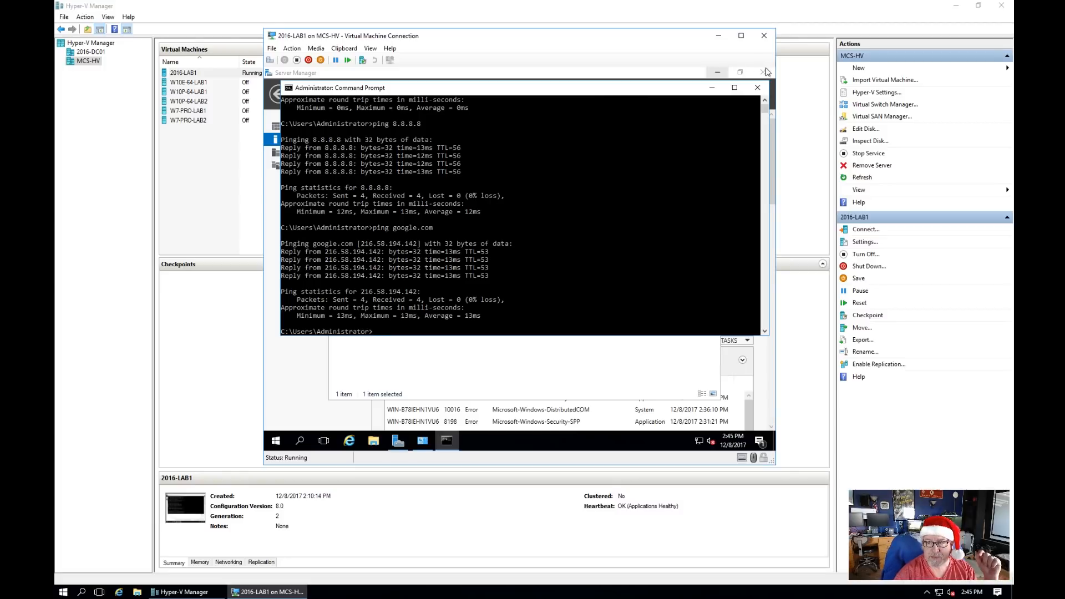
pyautogui.click(758, 87)
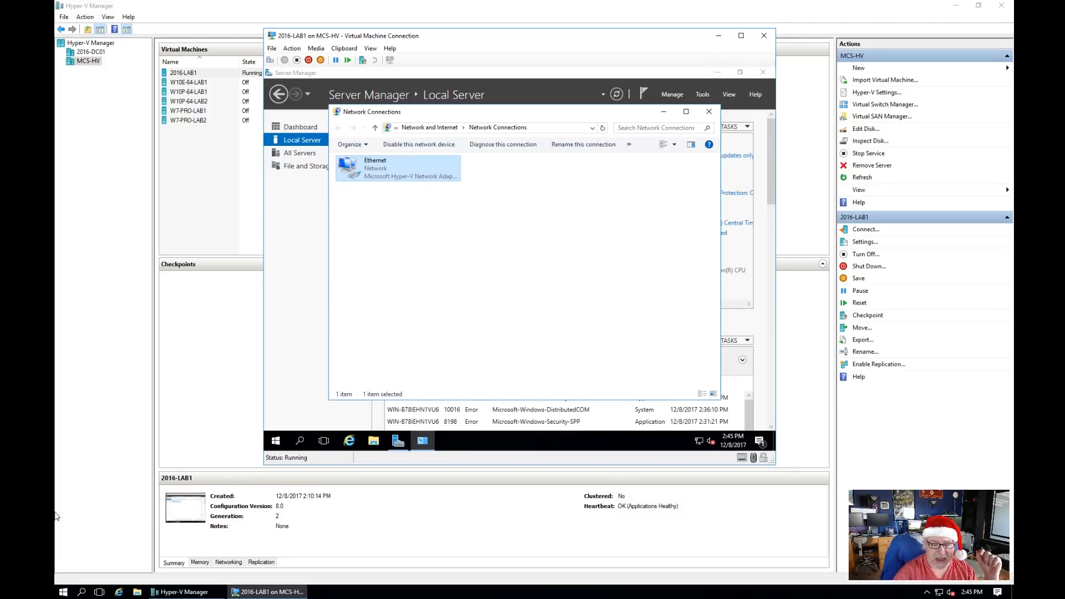
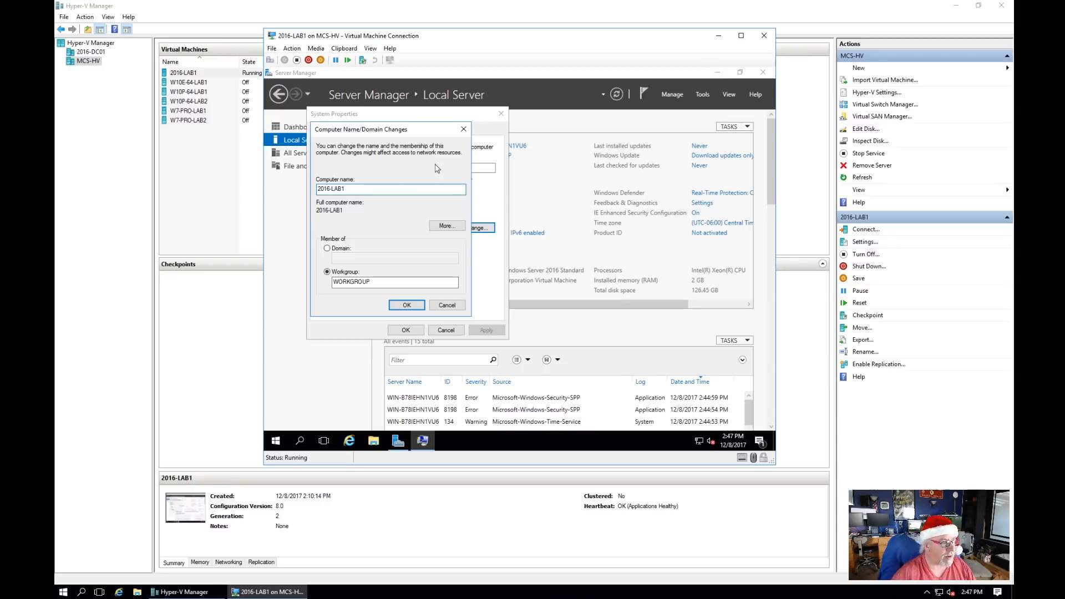
# Step: Apply the computer name 2016-LAB1 and restart the virtual server now
pyautogui.click(406, 305)
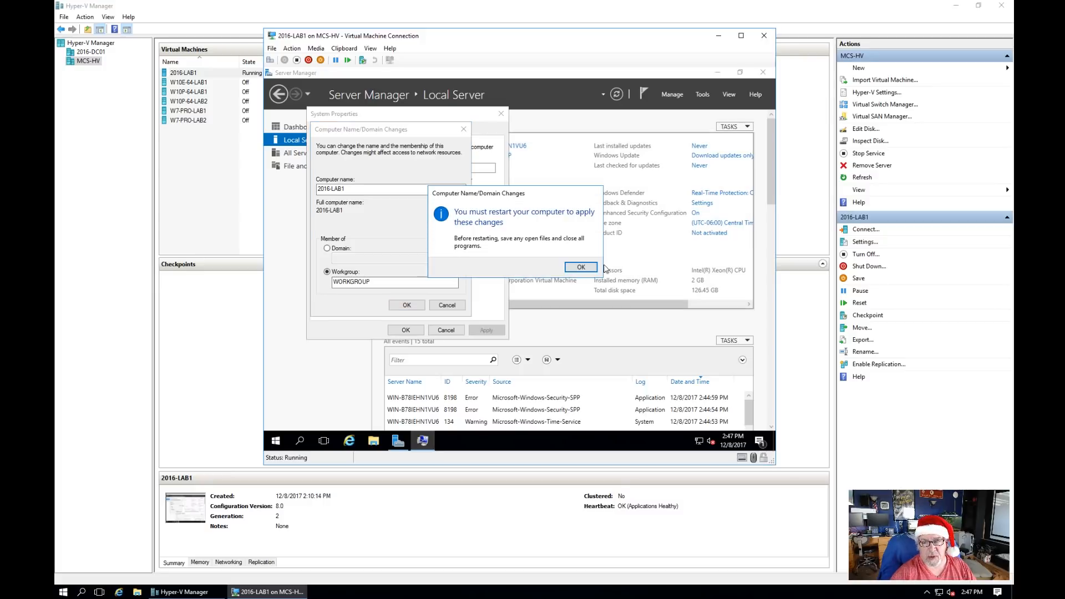
pyautogui.click(581, 268)
pyautogui.click(406, 333)
pyautogui.click(516, 266)
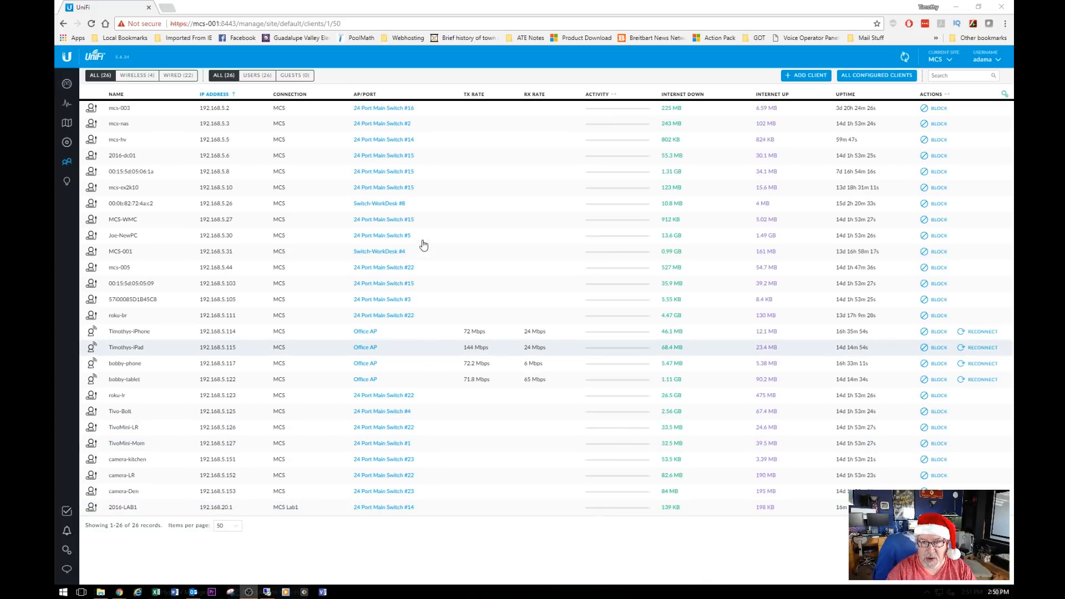
pyautogui.moveTo(121, 145)
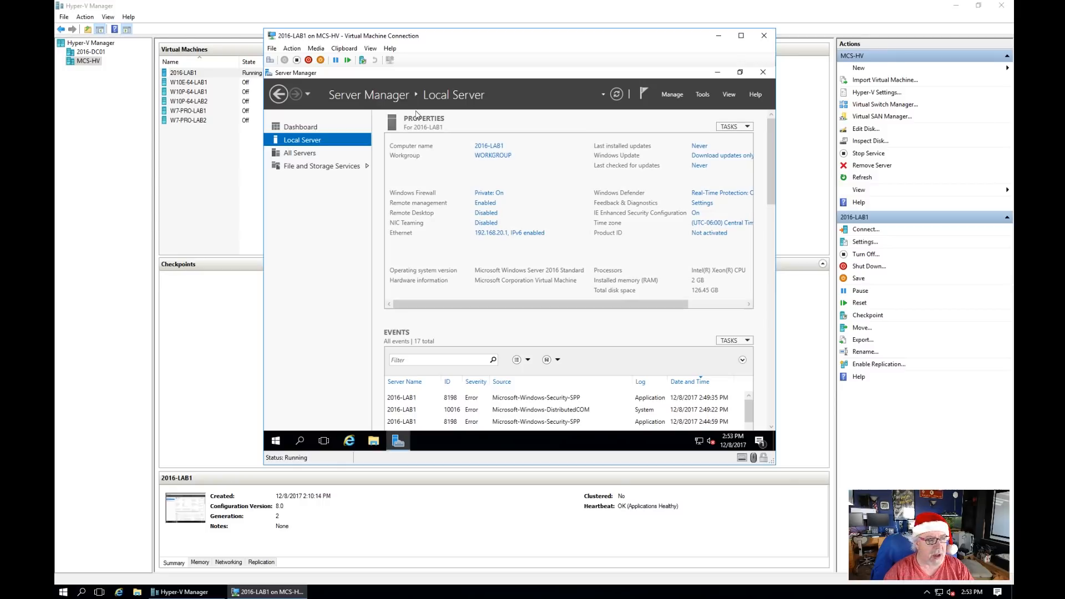
# Step: Start the Add Roles and Features wizard from Server Manager's Manage menu
pyautogui.click(673, 94)
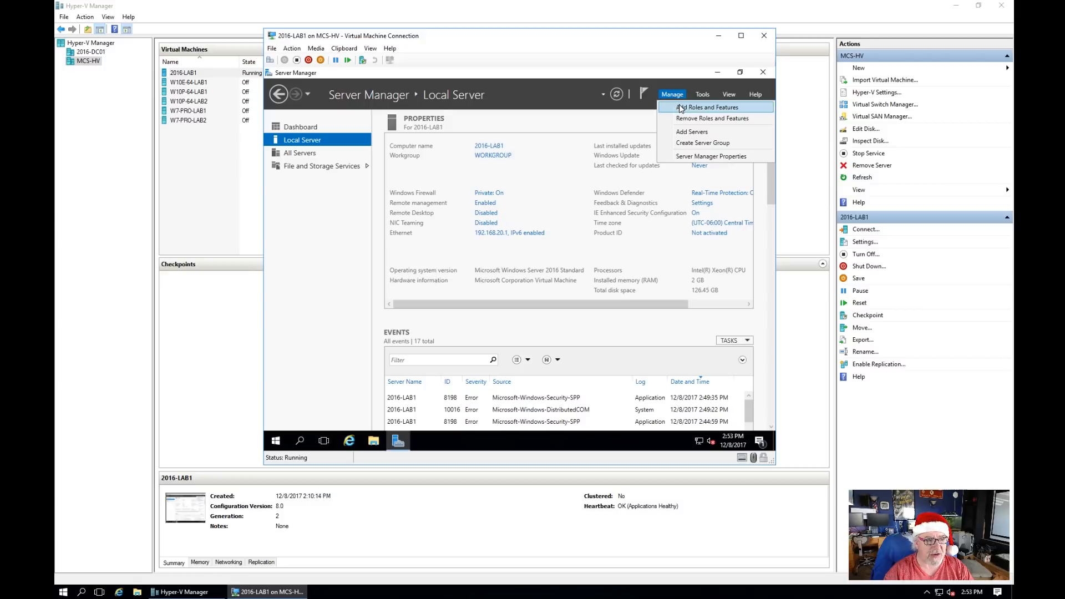
pyautogui.click(533, 144)
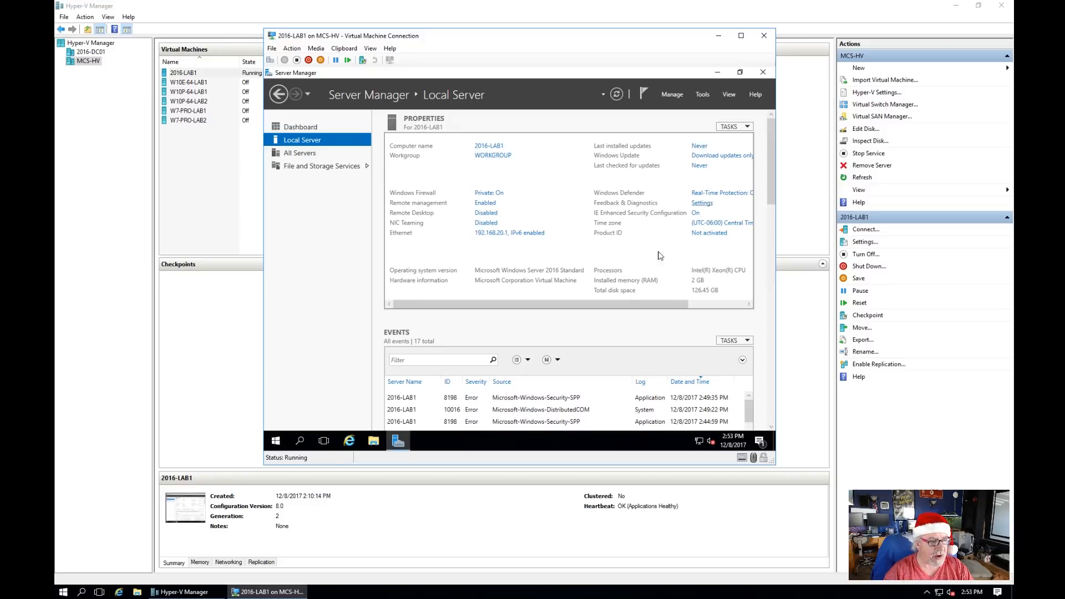
pyautogui.click(731, 305)
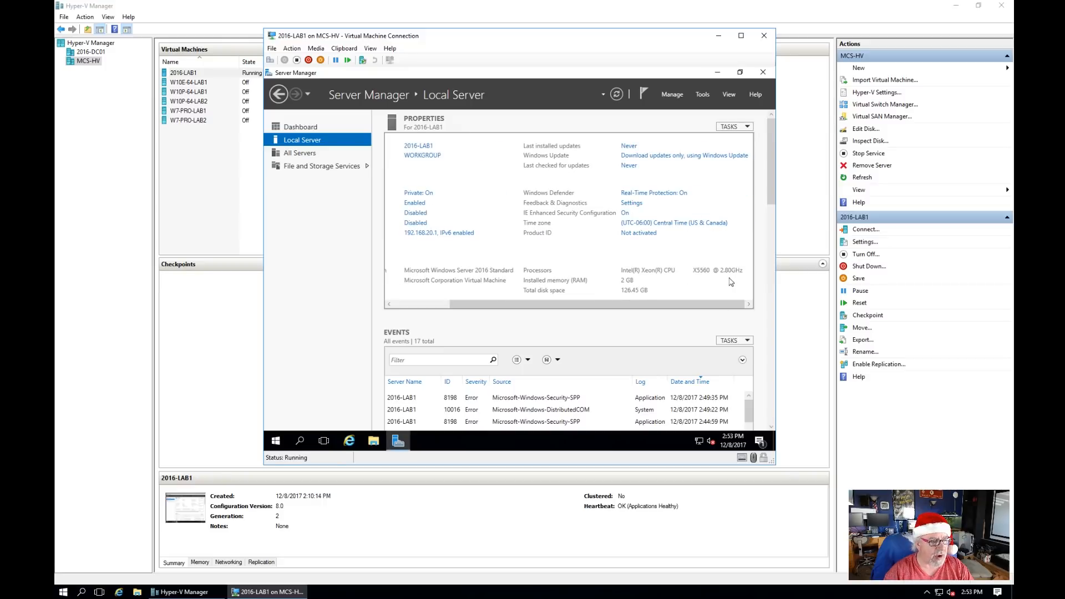
pyautogui.click(418, 305)
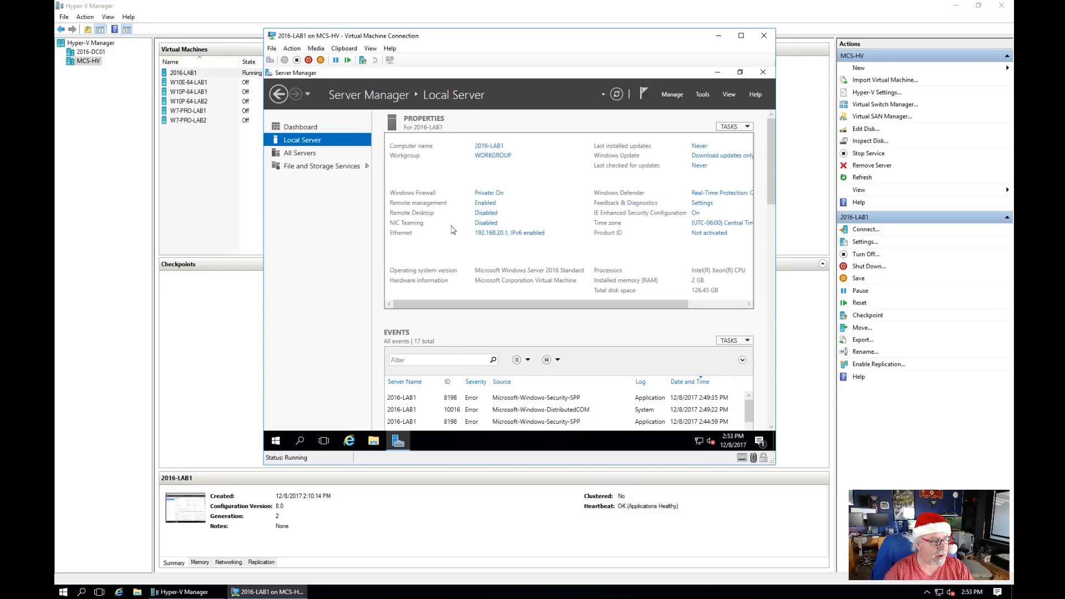
pyautogui.click(674, 95)
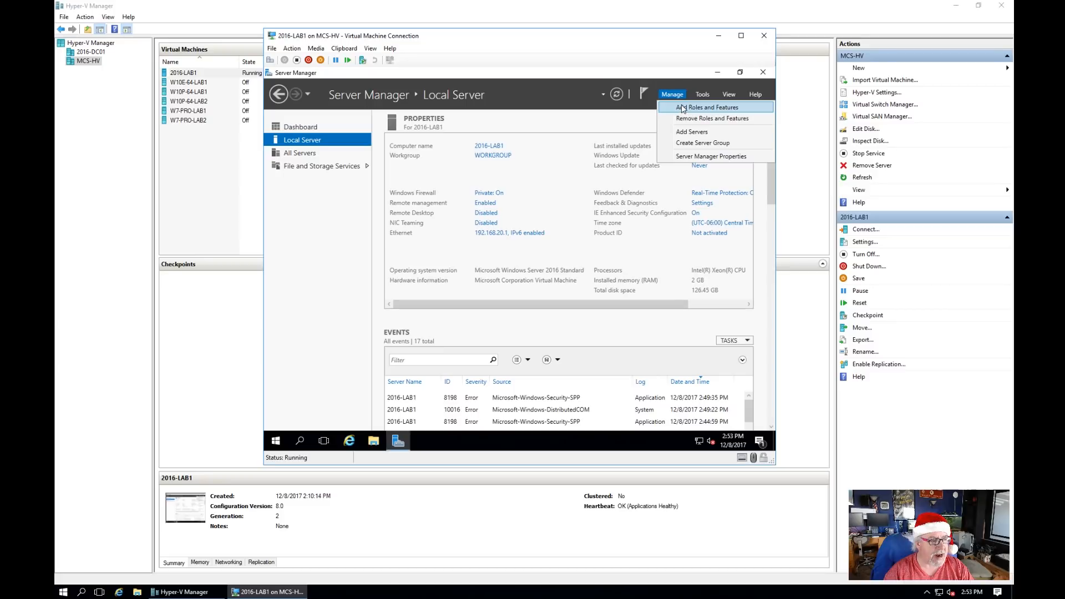
pyautogui.click(683, 108)
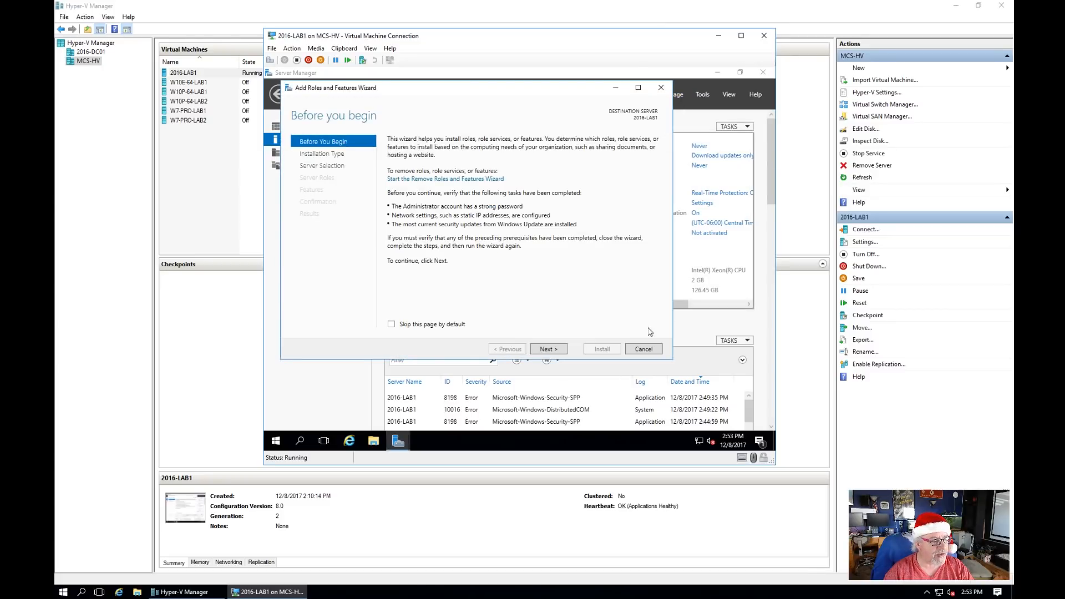
# Step: Choose role-based installation on 2016-LAB1 and add Active Directory Domain Services with its management tools
pyautogui.click(548, 350)
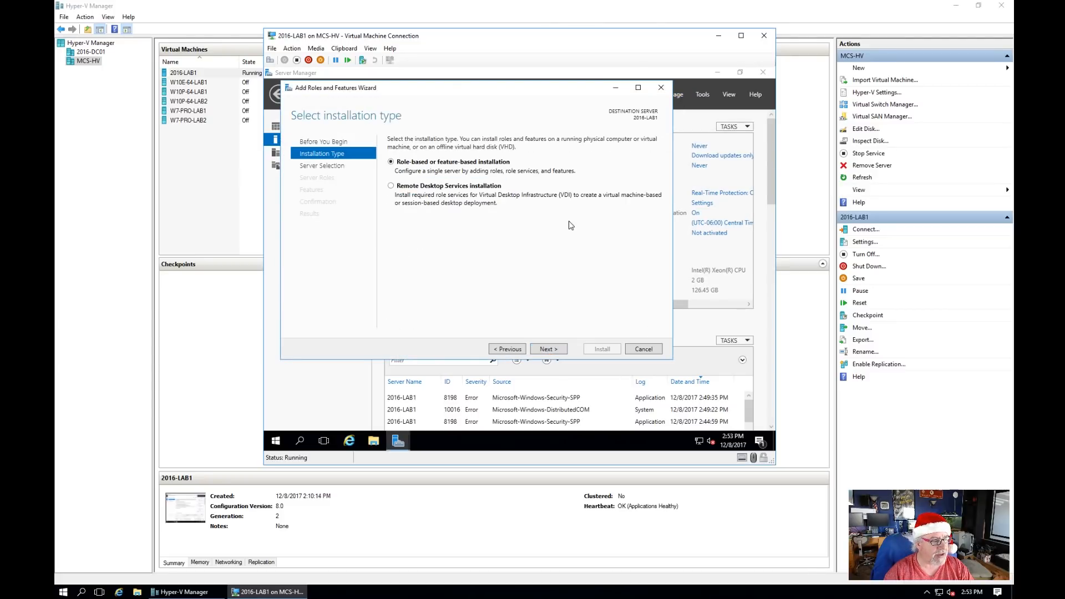
pyautogui.click(553, 350)
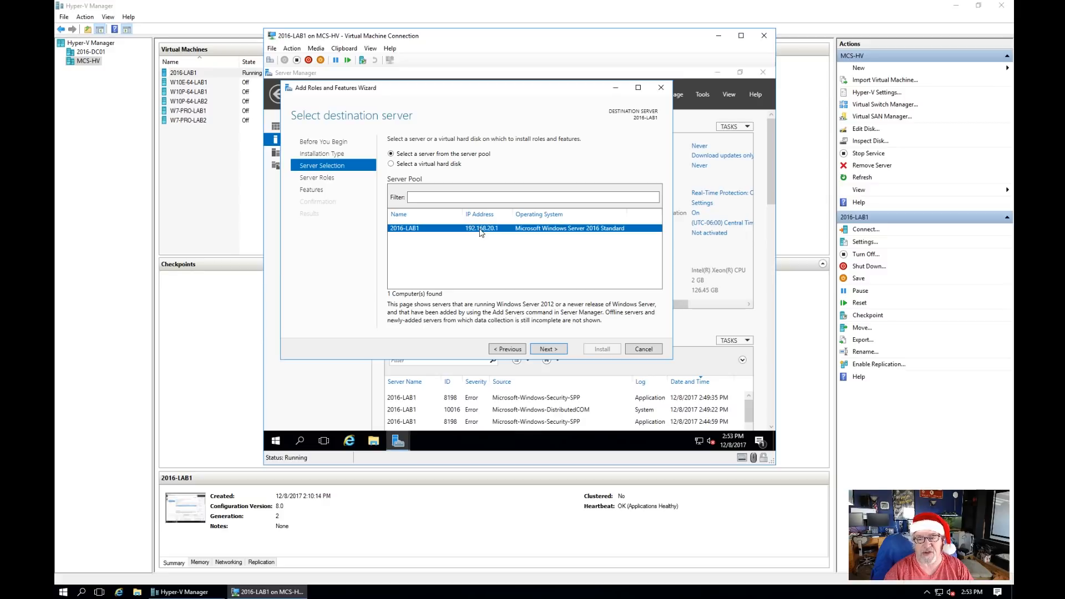
pyautogui.click(548, 349)
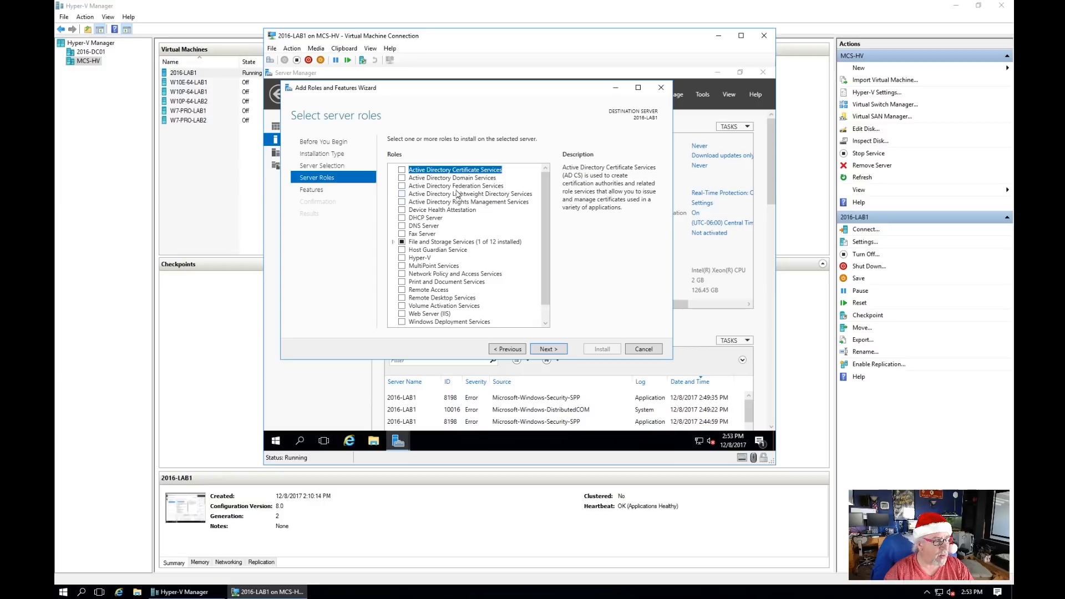
pyautogui.click(403, 178)
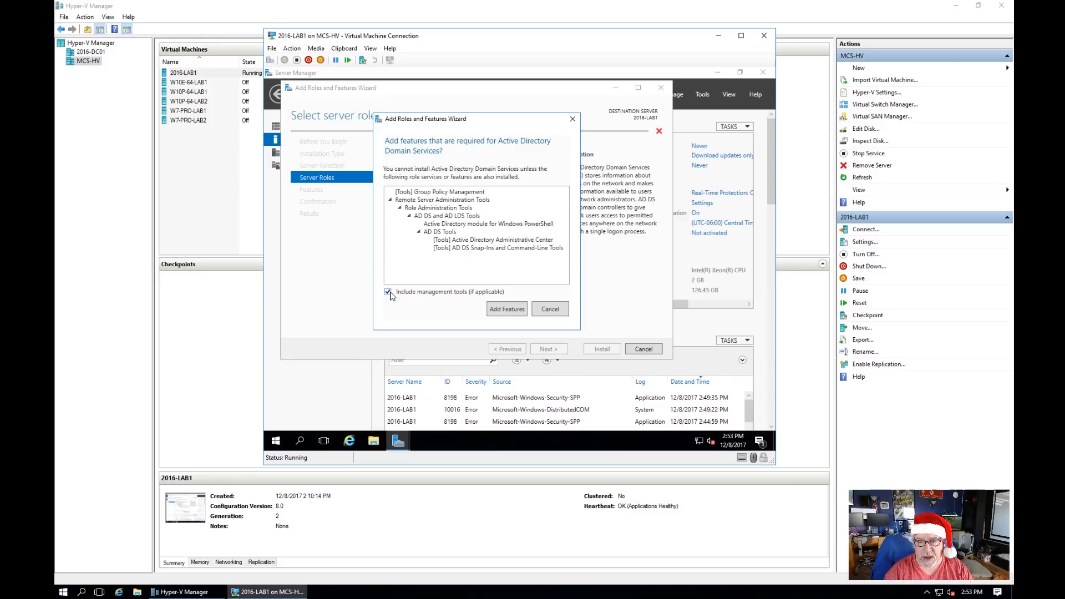
pyautogui.click(506, 309)
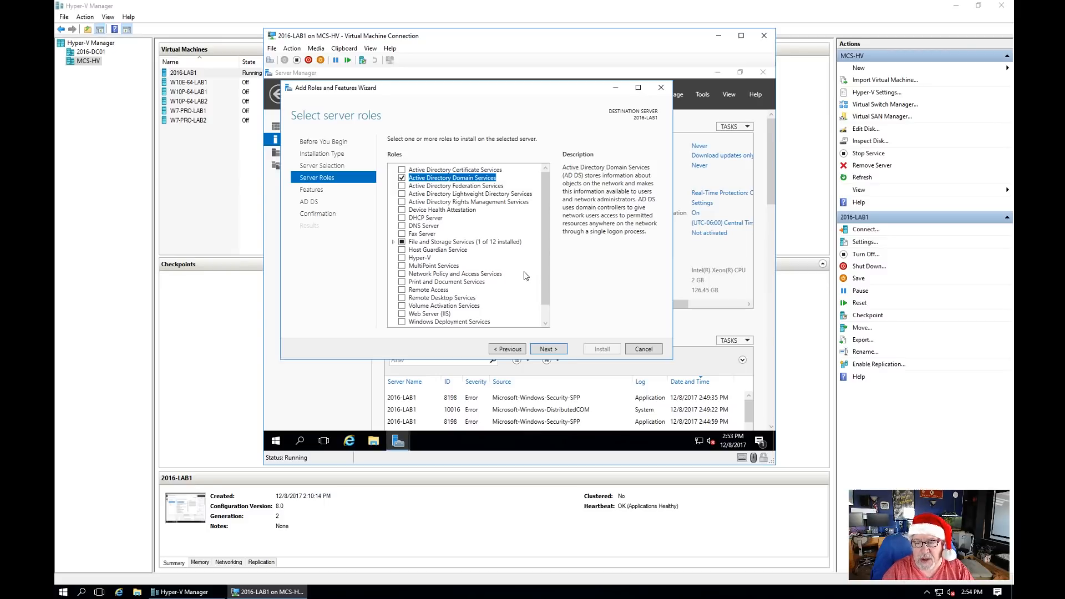
# Step: Accept the default features and AD DS pages, then install the Active Directory Domain Services role
pyautogui.click(544, 349)
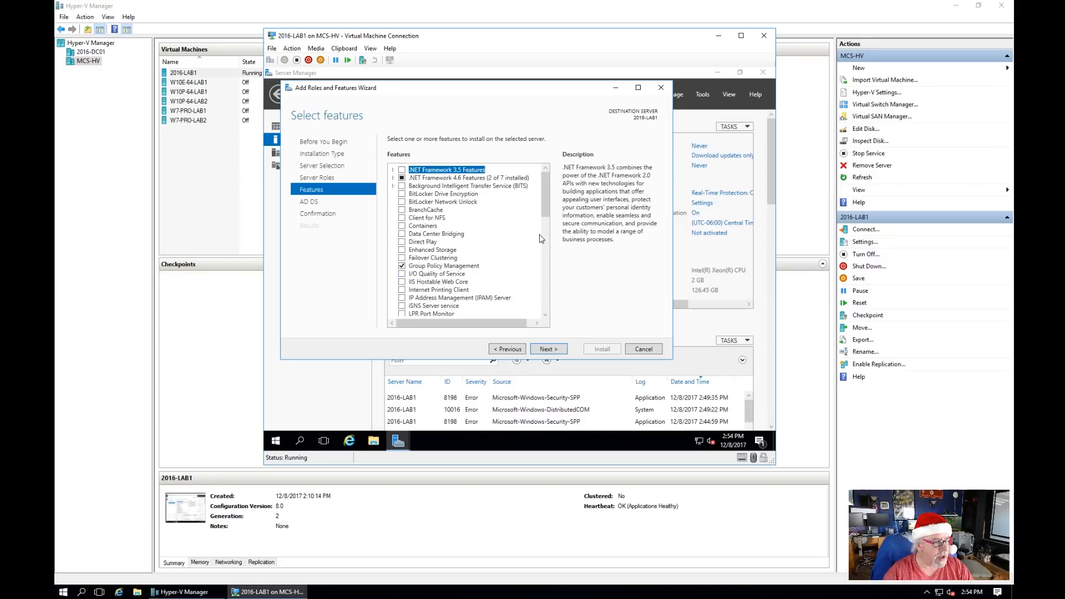
pyautogui.moveTo(547, 201); pyautogui.dragTo(546, 259)
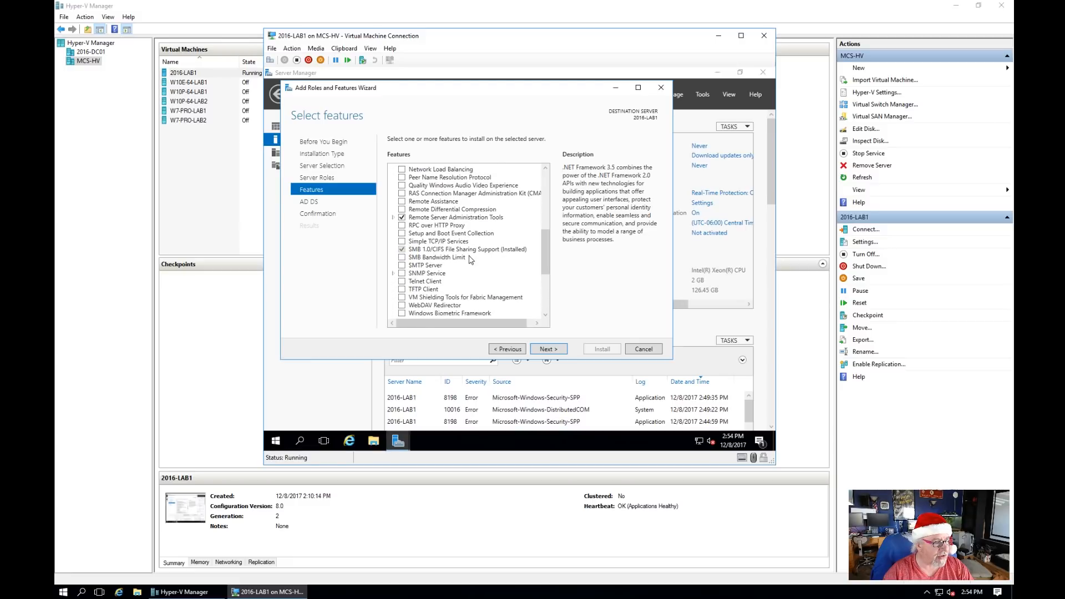
pyautogui.moveTo(543, 268); pyautogui.dragTo(546, 188)
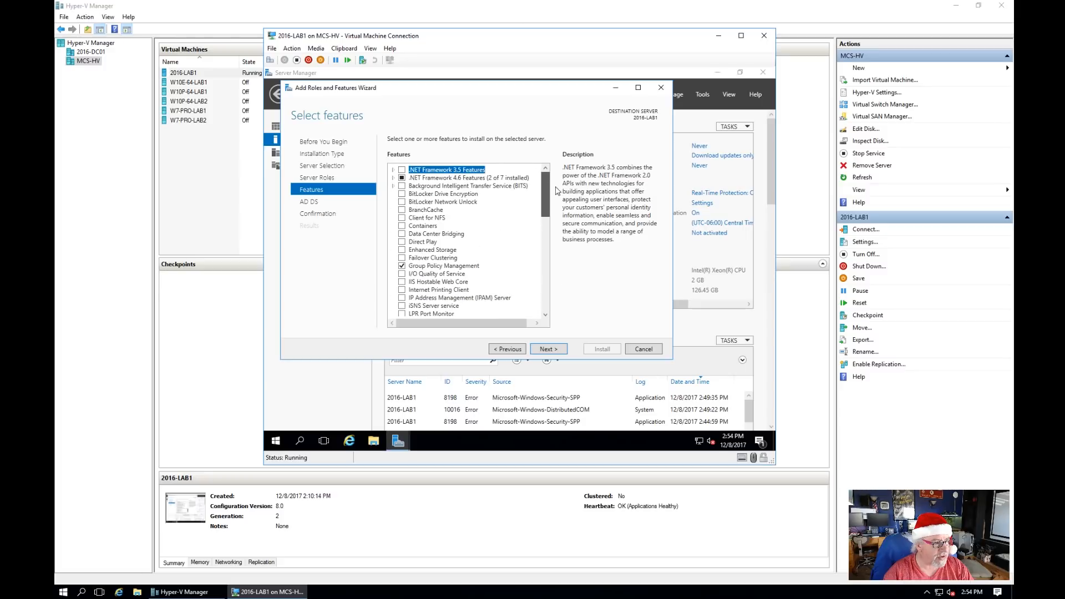
pyautogui.click(549, 349)
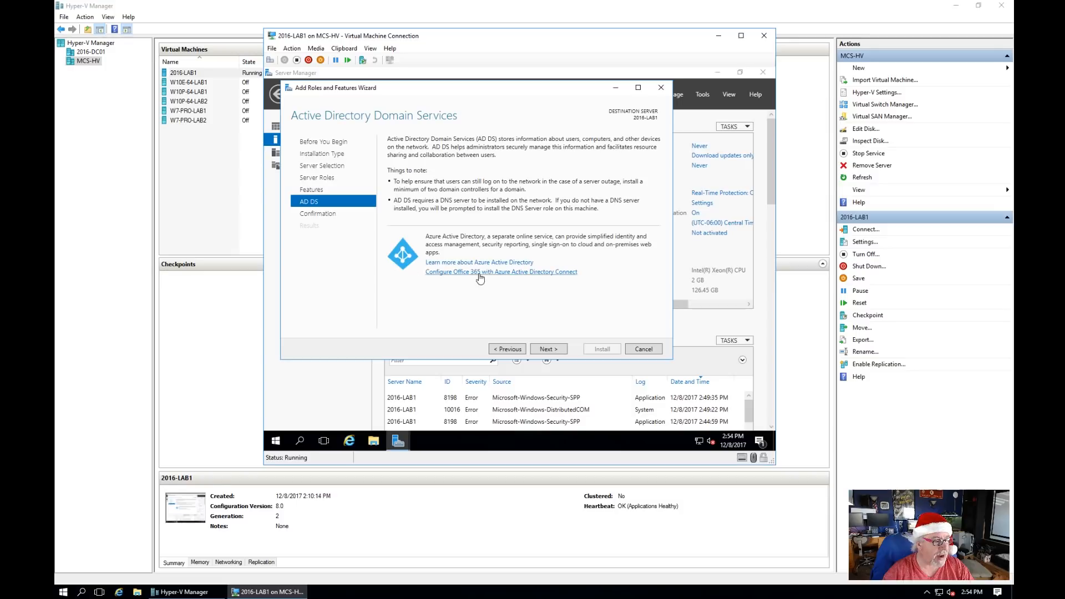
pyautogui.click(558, 350)
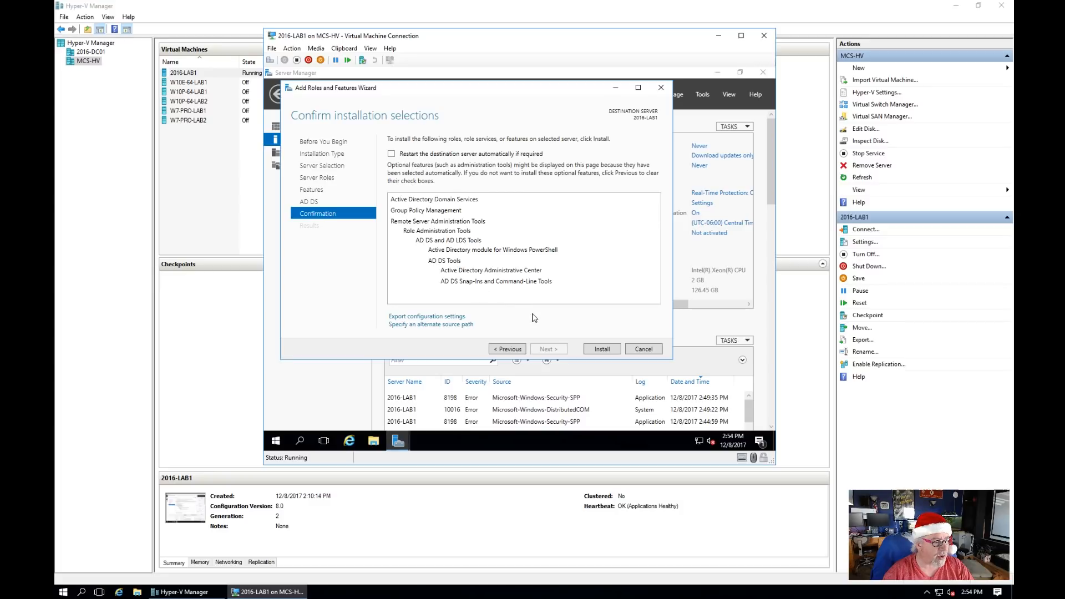
pyautogui.click(605, 351)
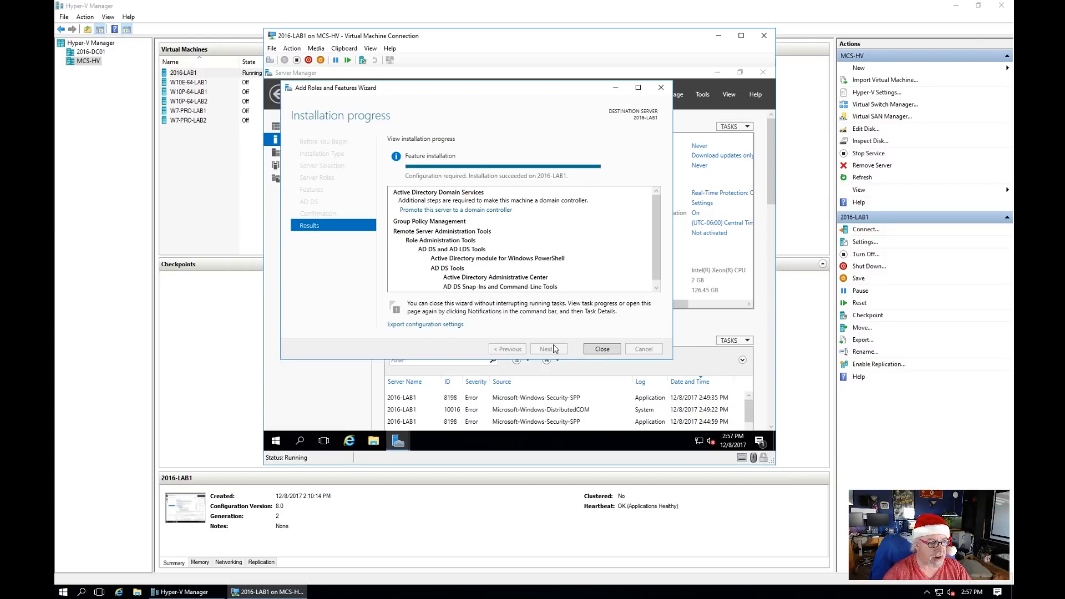
# Step: Close the finished wizard and launch 'Promote this server to a domain controller' from Notifications
pyautogui.click(599, 350)
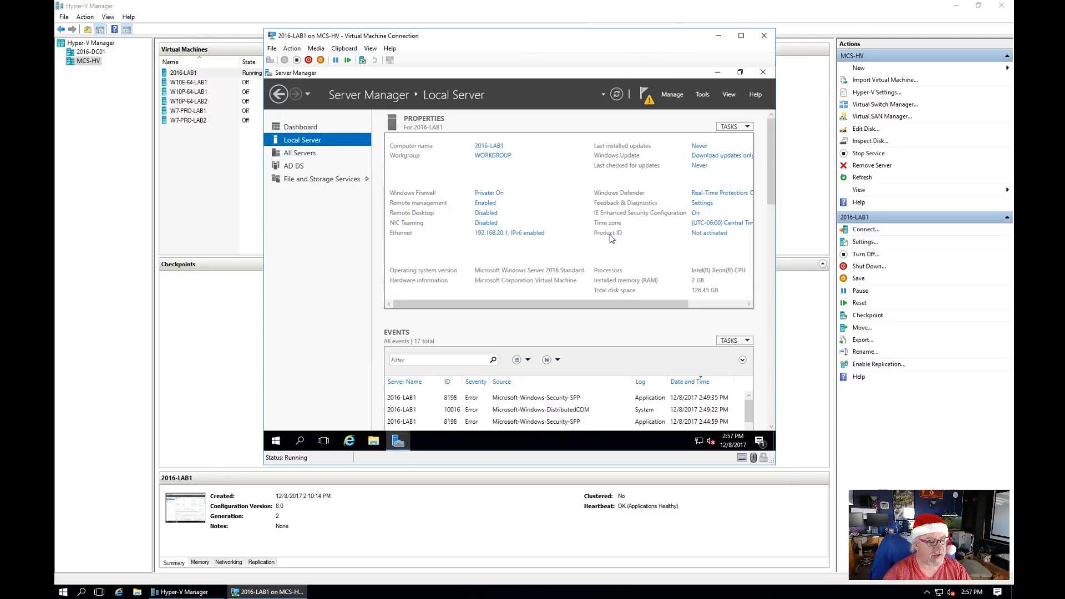
pyautogui.click(649, 102)
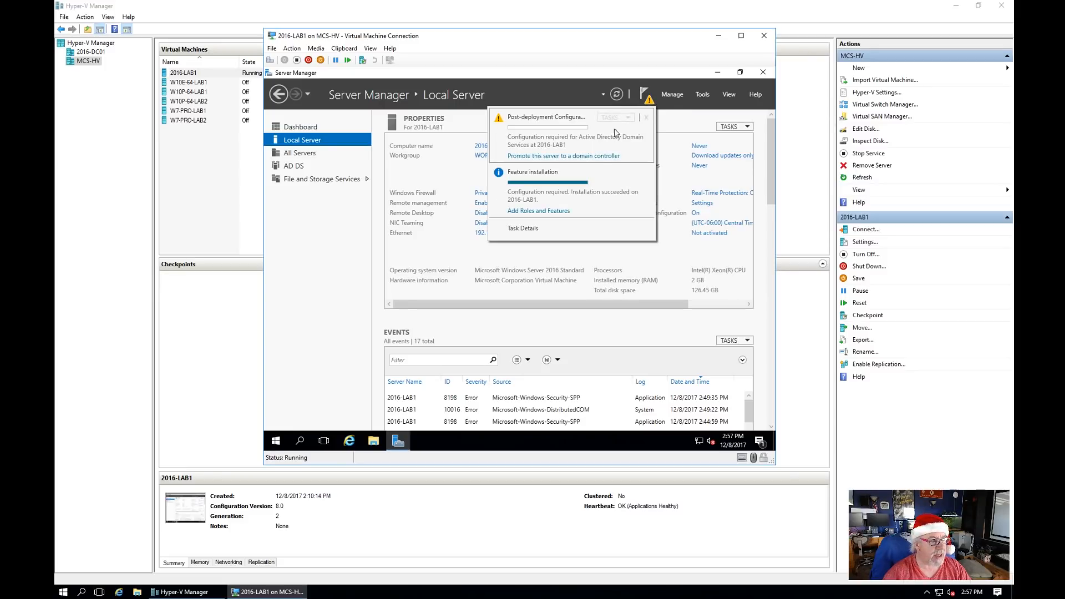
pyautogui.click(551, 157)
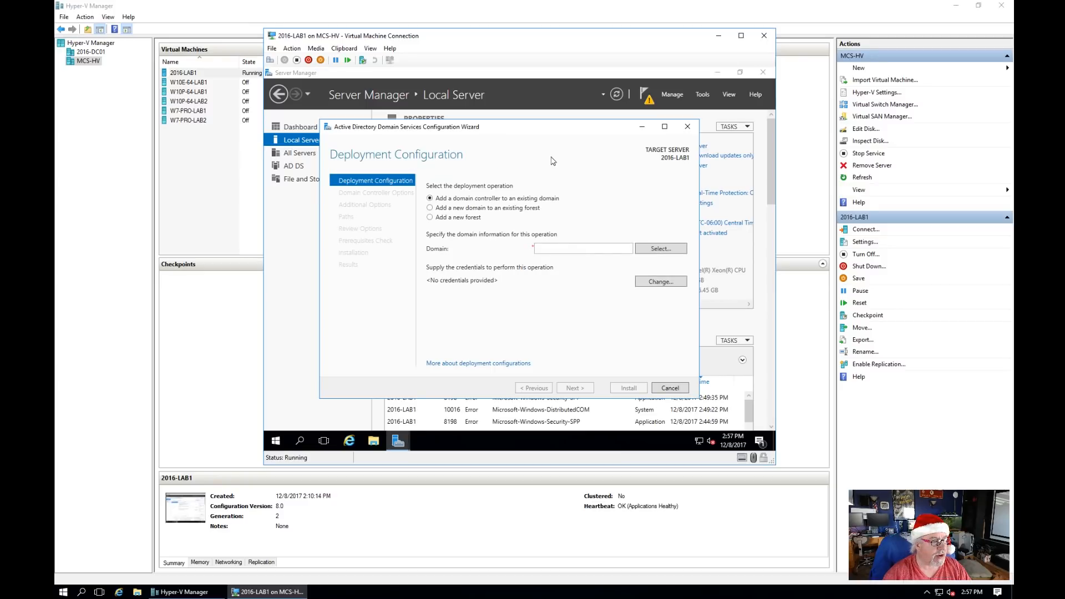
# Step: Add a new forest with the root domain name mcslab.local
pyautogui.click(431, 218)
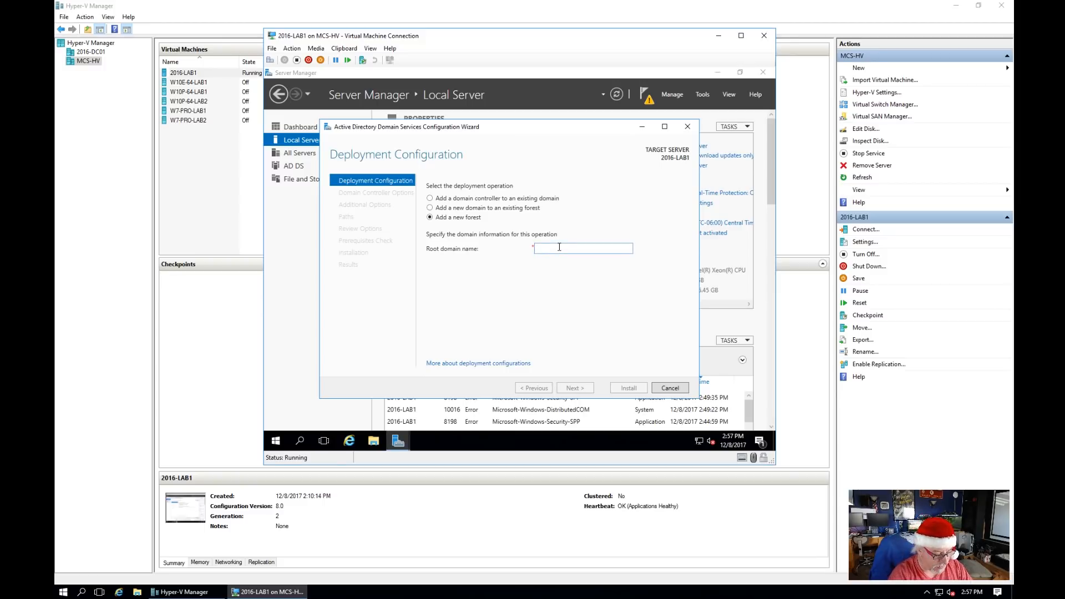
pyautogui.write('mcs')
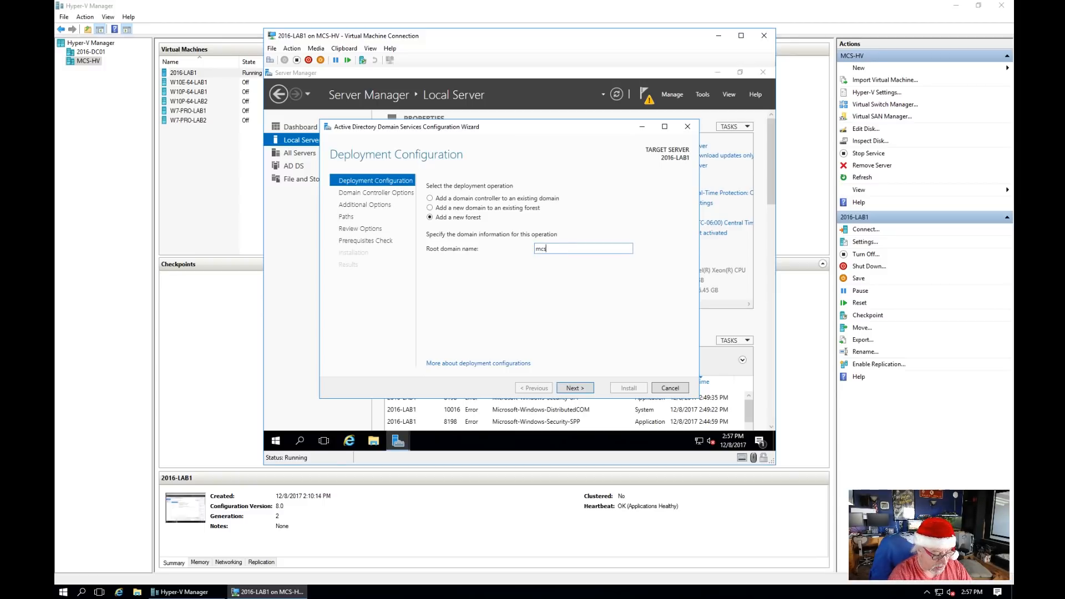
pyautogui.write('lab.')
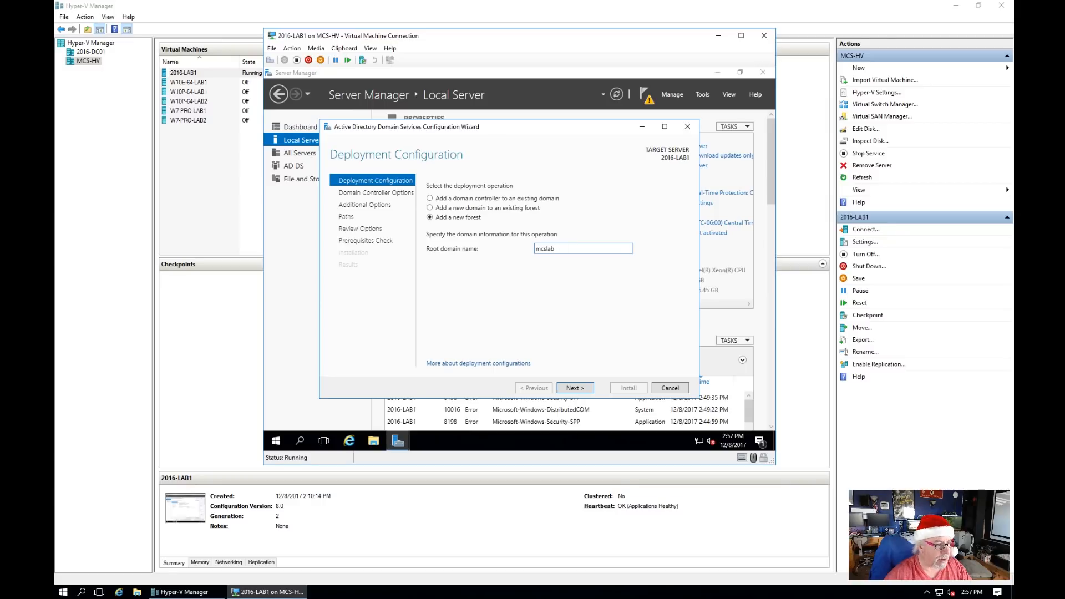
pyautogui.click(577, 390)
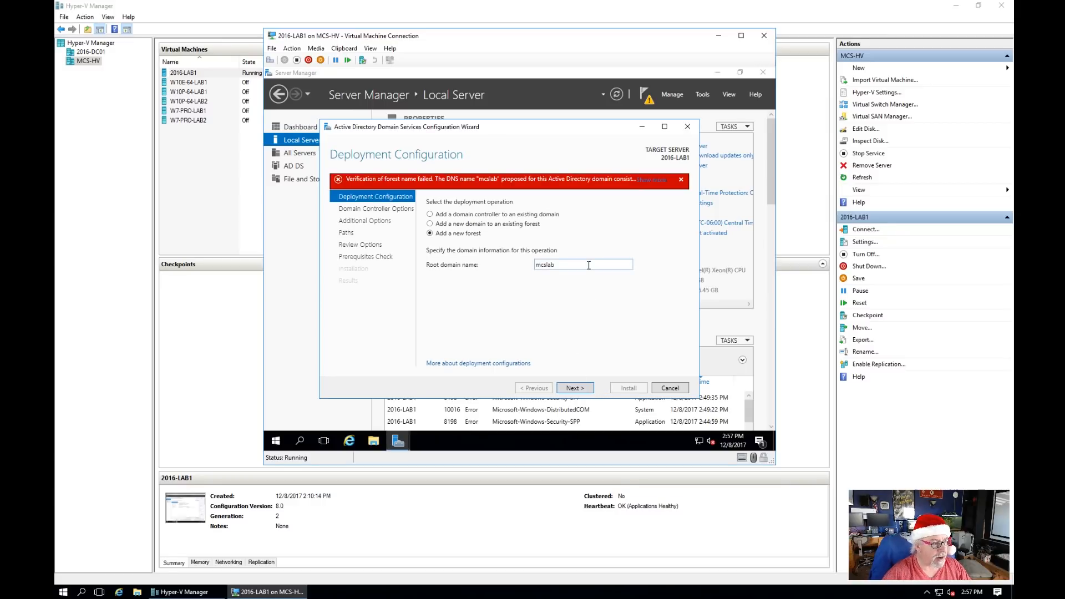
pyautogui.doubleClick(582, 265)
pyautogui.click(583, 265)
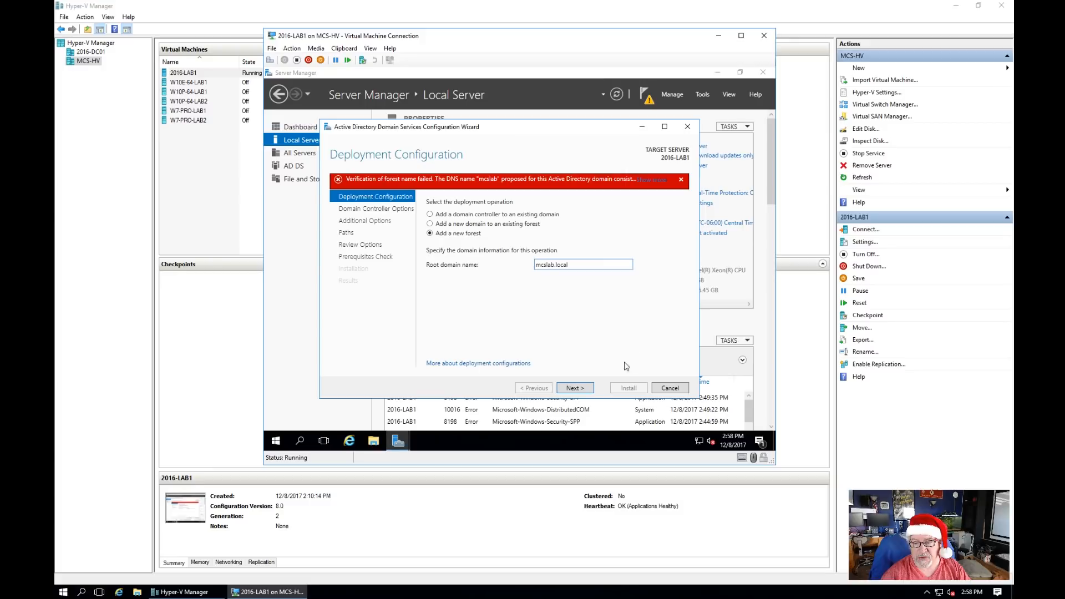
pyautogui.click(584, 391)
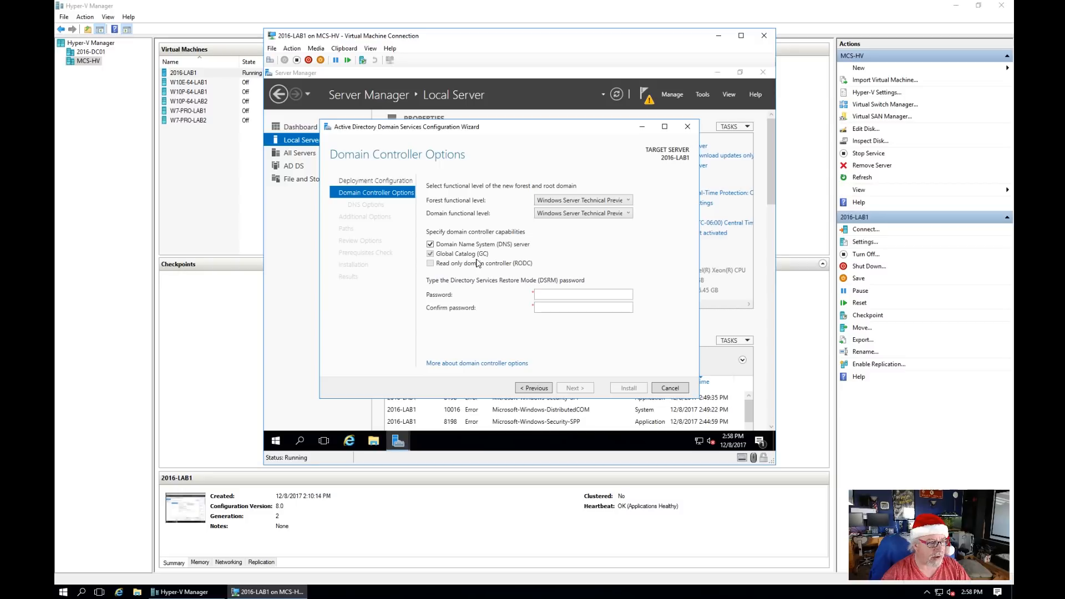
# Step: Keep forest and domain functional levels at Windows Server Technical Preview
pyautogui.click(629, 201)
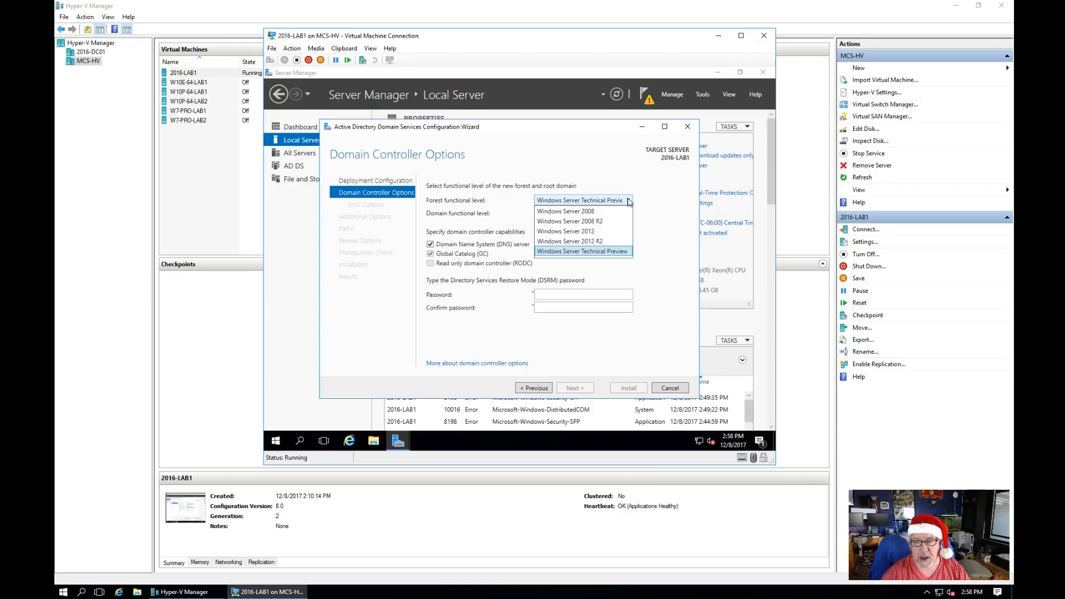
pyautogui.click(630, 202)
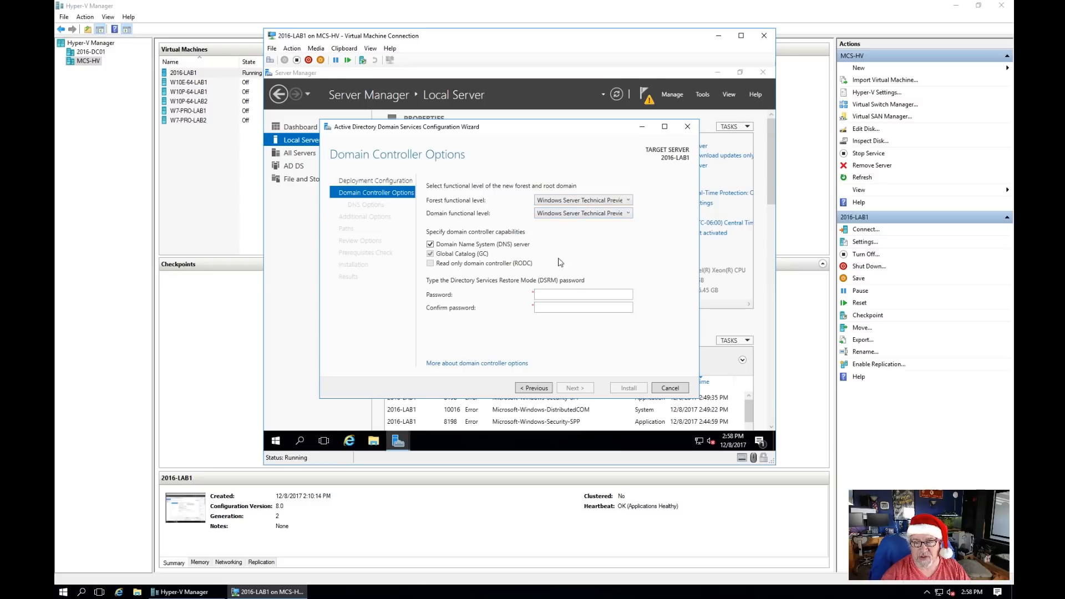
pyautogui.click(629, 215)
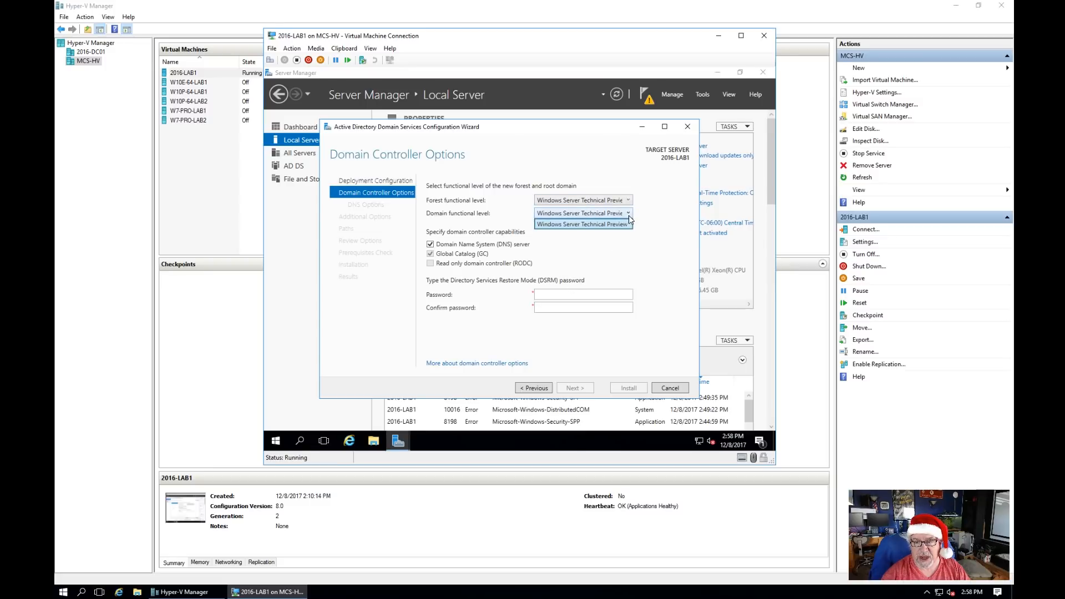
pyautogui.click(630, 202)
pyautogui.click(630, 201)
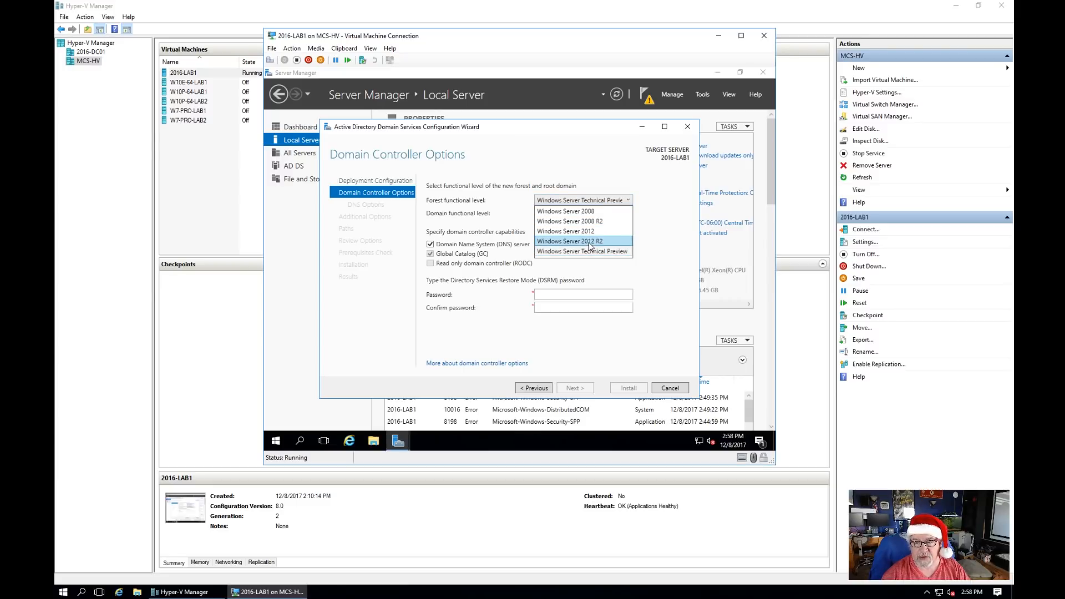
pyautogui.click(661, 208)
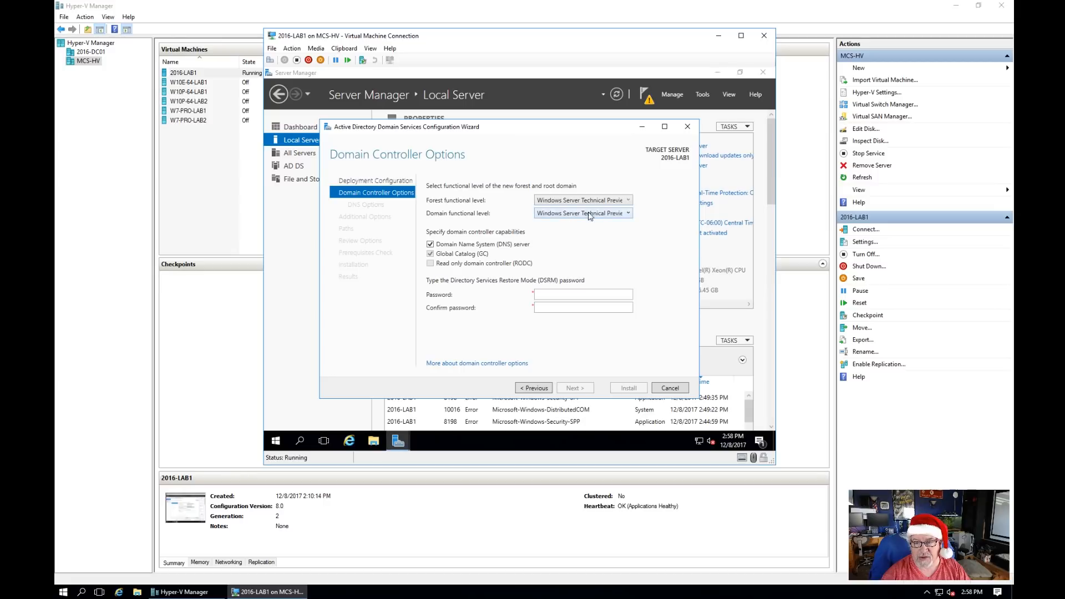
# Step: Enter and confirm the DSRM password
pyautogui.click(552, 296)
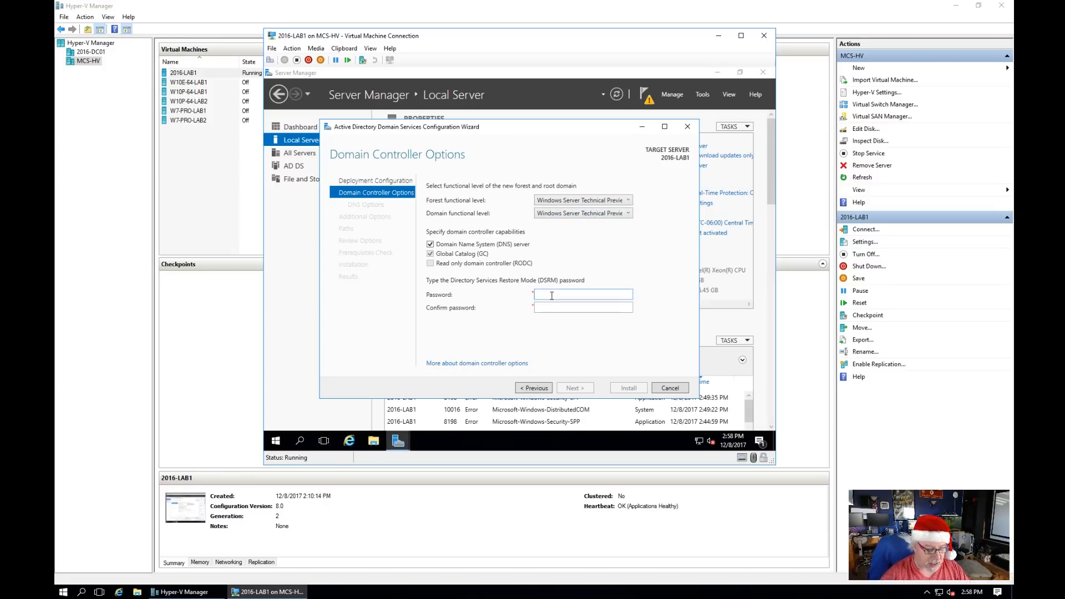
pyautogui.write('********')
pyautogui.press('Tab')
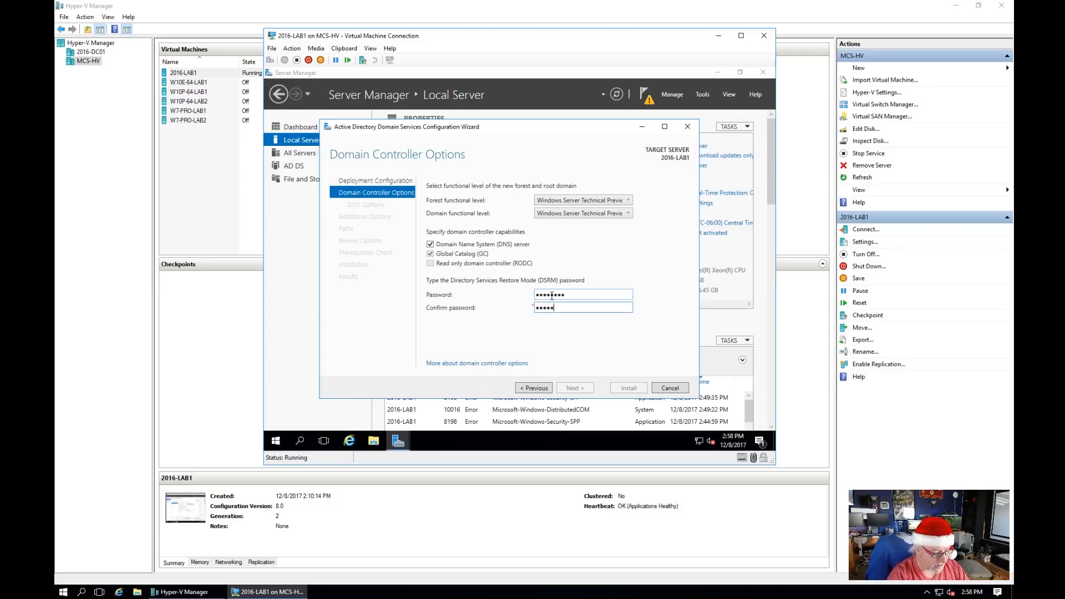
pyautogui.write('********')
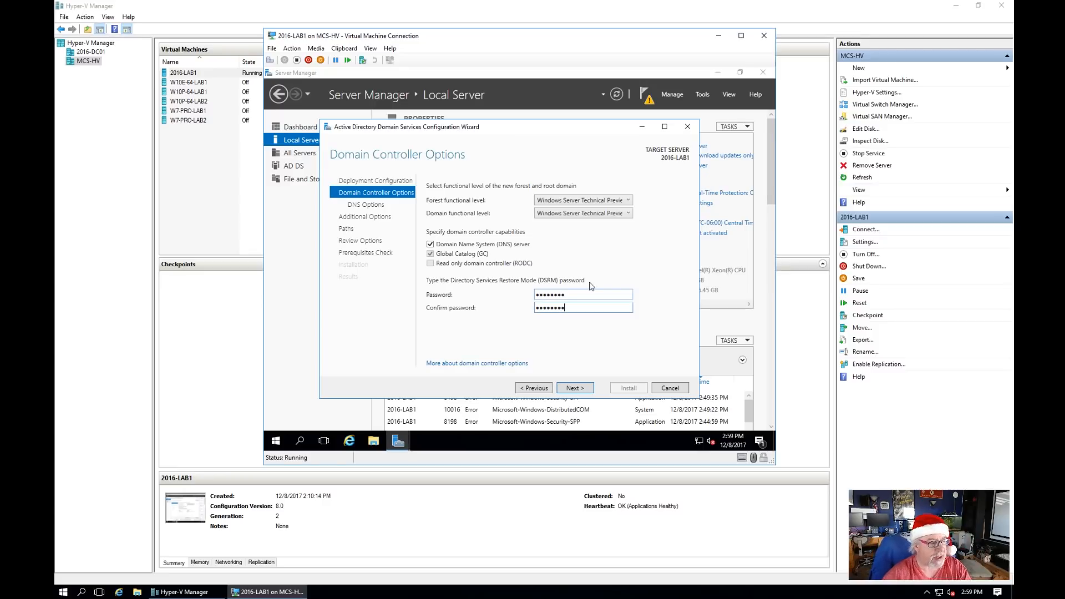
# Step: Advance past Domain Controller Options and DNS Options without DNS delegation to reach NetBIOS name MCSLAB
pyautogui.click(574, 388)
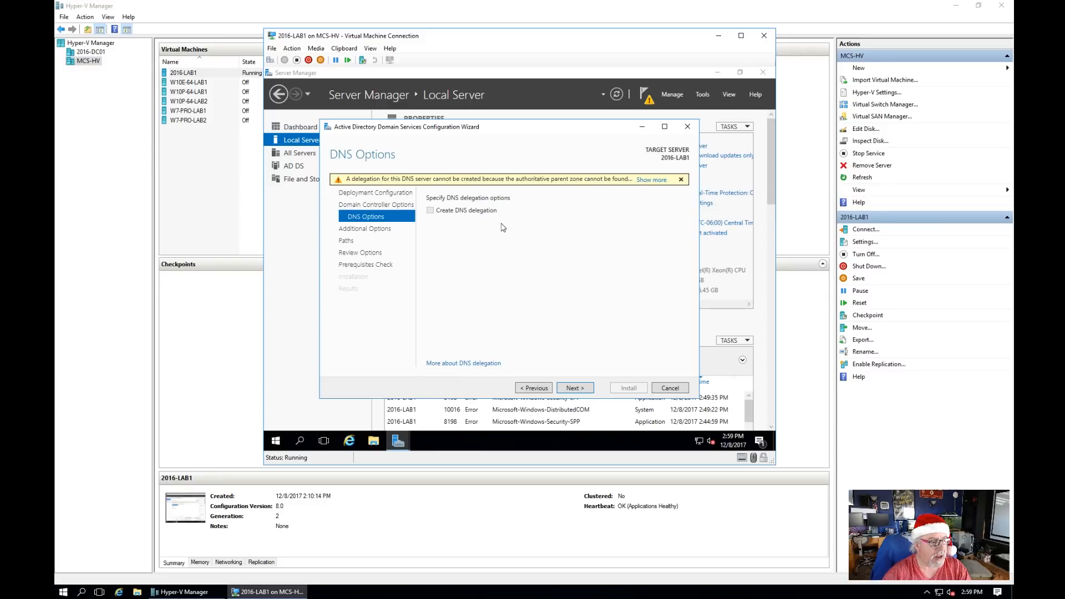
pyautogui.click(584, 391)
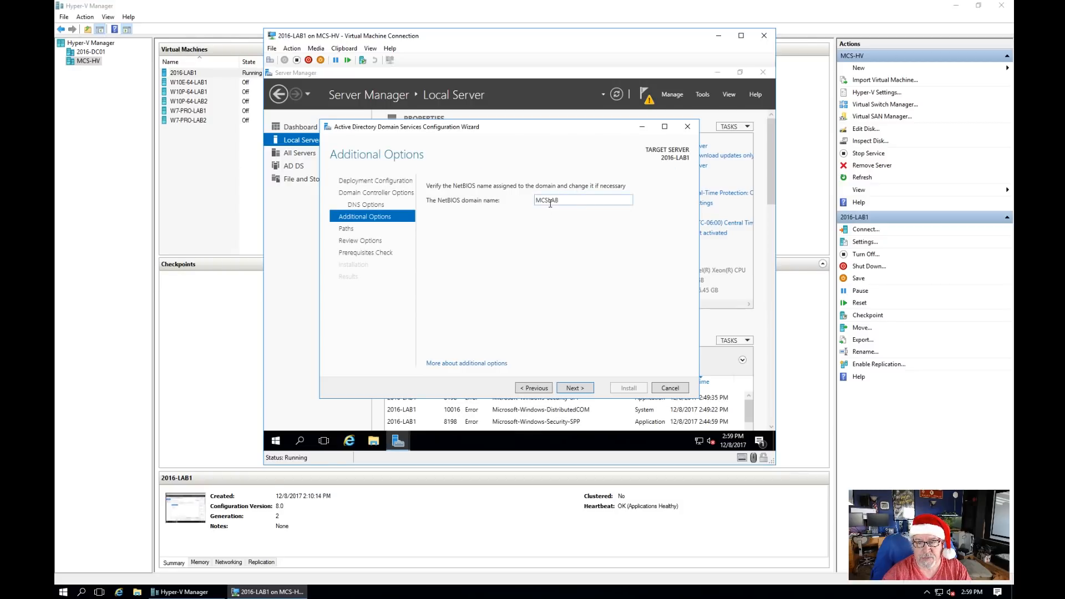
# Step: Keep NetBIOS name MCSLAB and default NTDS/SYSVOL paths, then review the summary
pyautogui.click(577, 386)
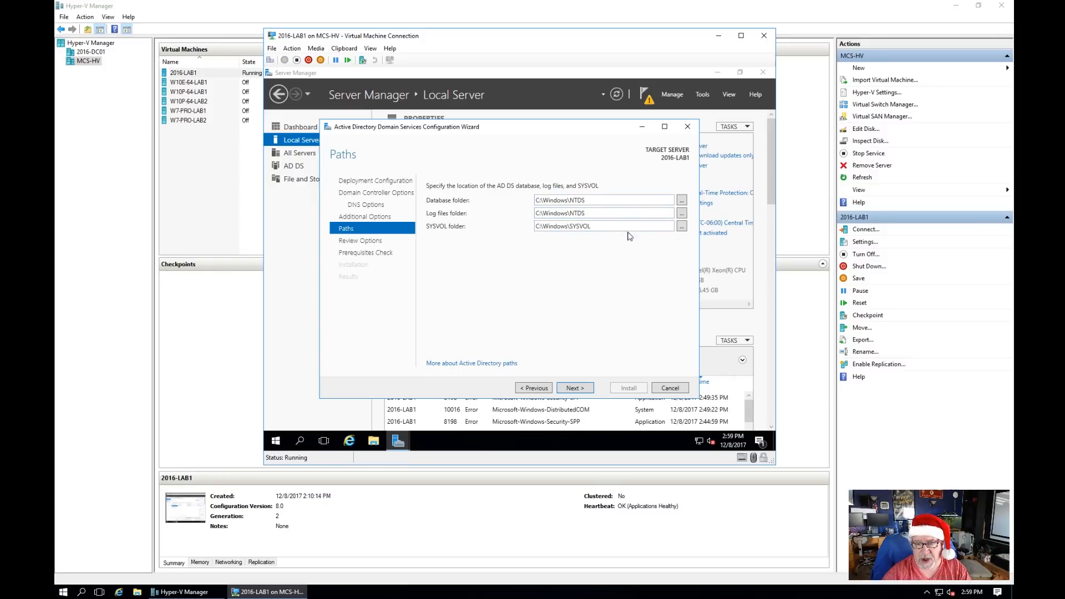
pyautogui.click(581, 389)
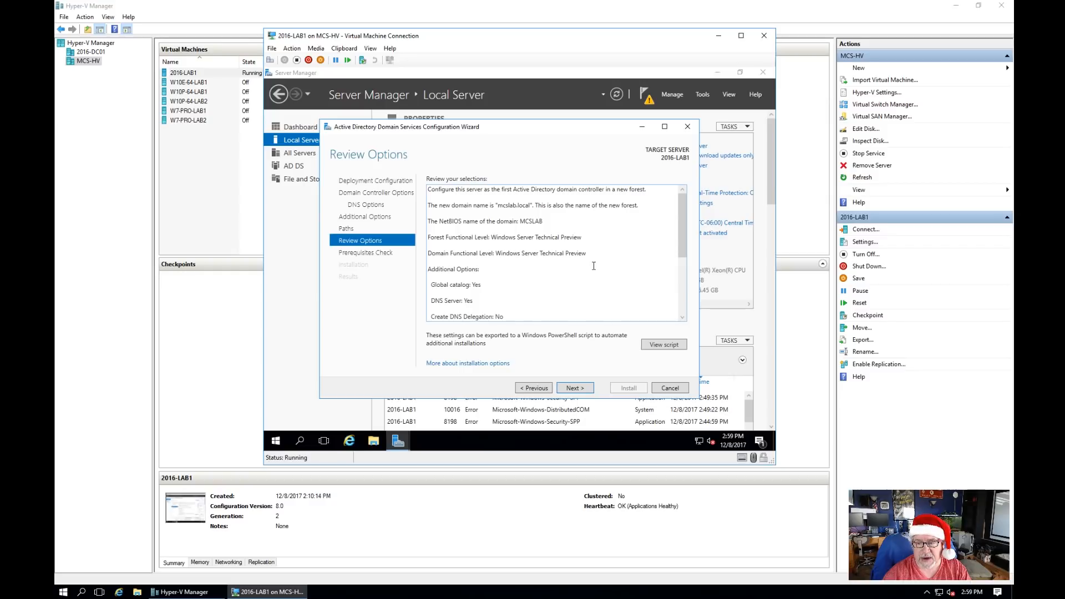
pyautogui.scroll(-5, 594, 266)
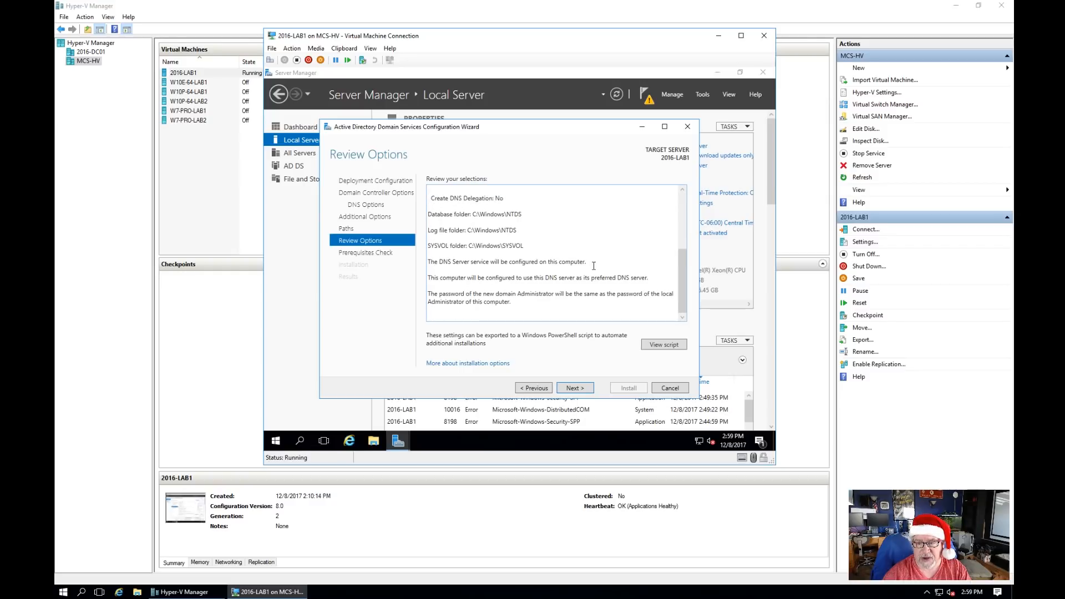
pyautogui.scroll(5, 594, 266)
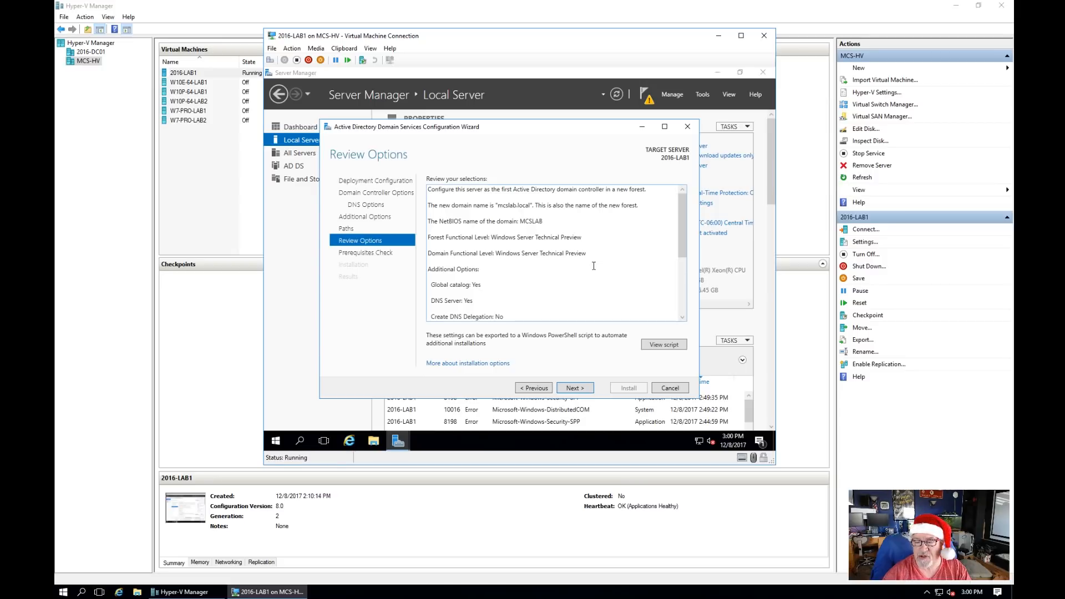
pyautogui.click(663, 345)
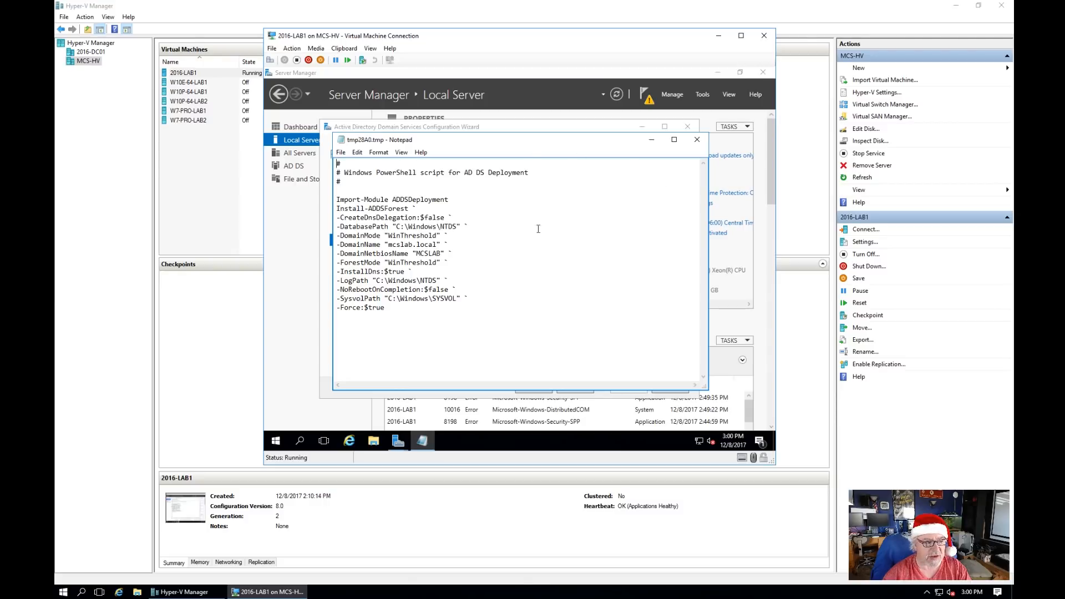
pyautogui.click(697, 139)
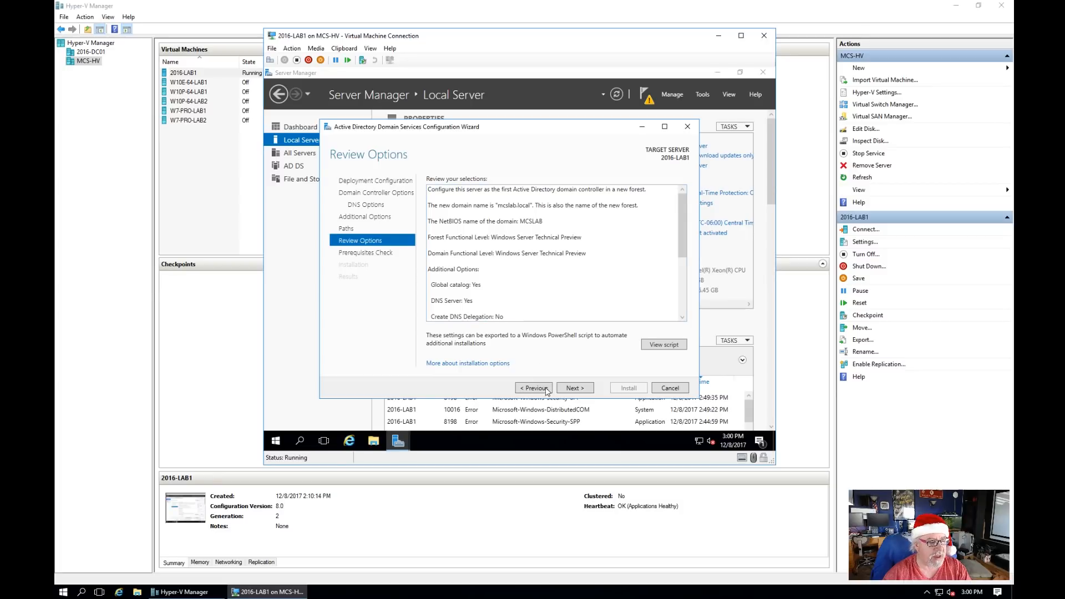
# Step: Run the prerequisites check, review its two warnings, and start the domain controller installation
pyautogui.click(575, 388)
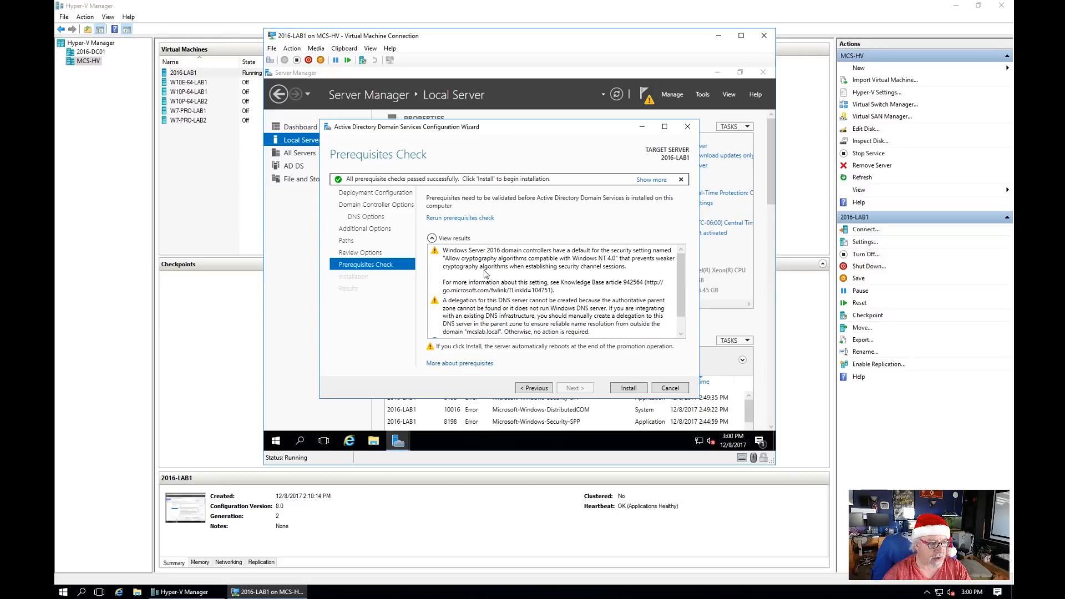
pyautogui.scroll(-1, 484, 274)
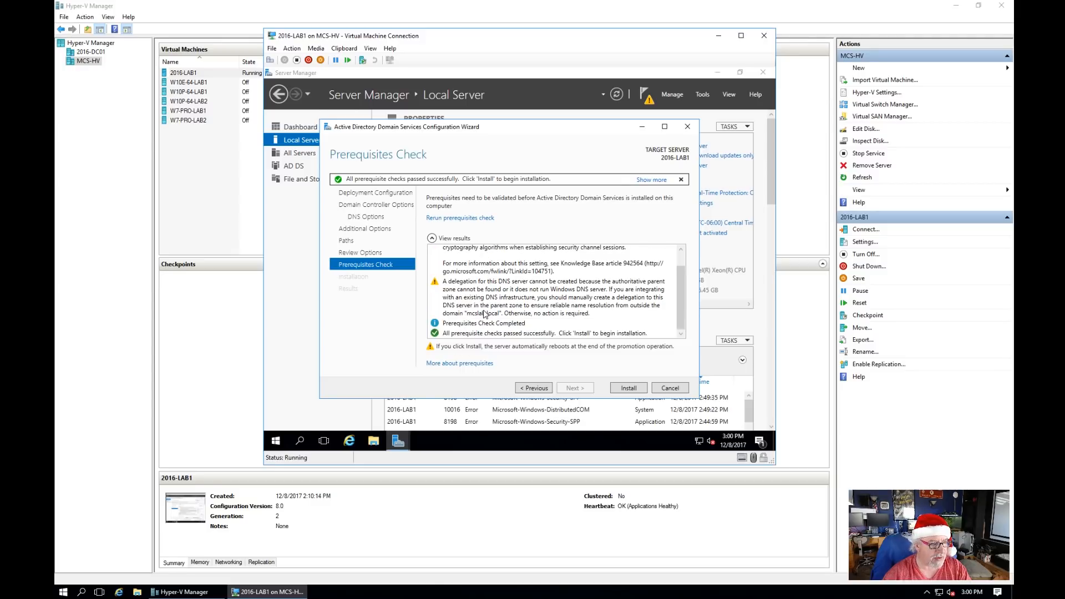
pyautogui.scroll(1, 484, 313)
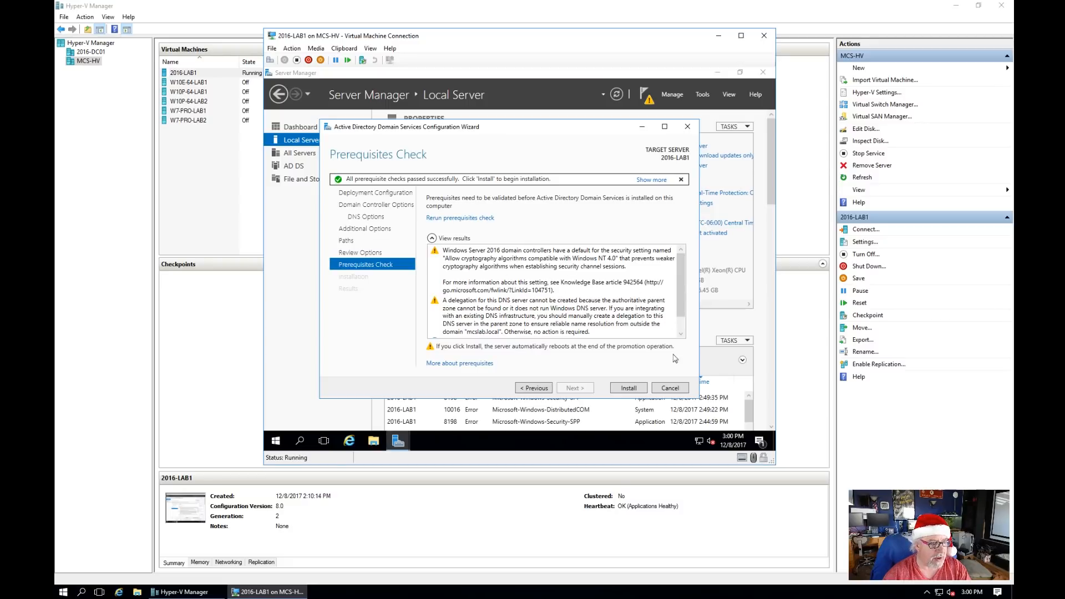
pyautogui.click(635, 390)
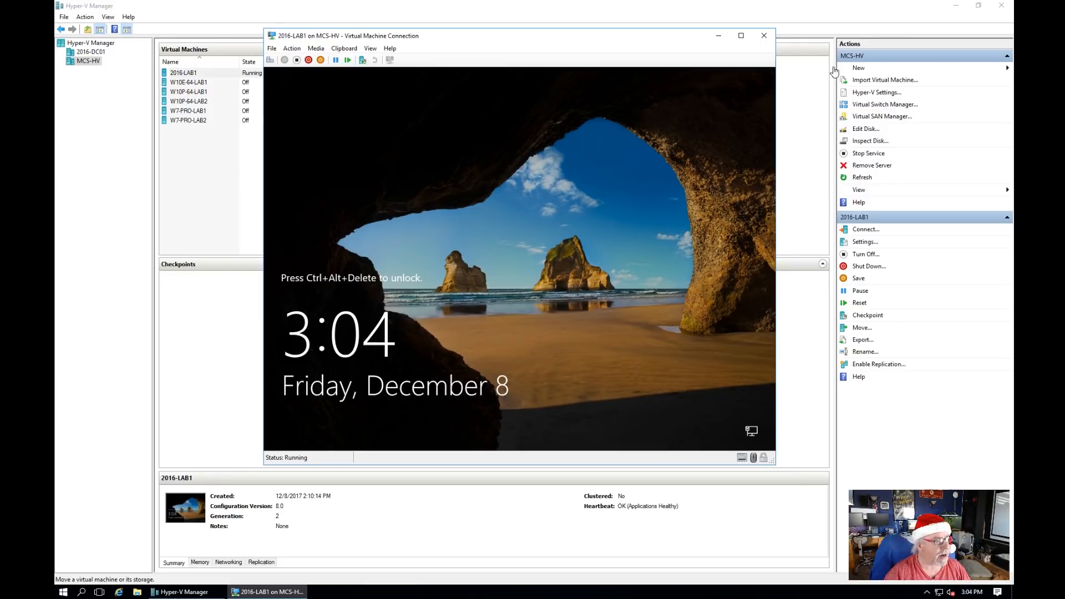
# Step: Send Ctrl+Alt+Delete to bring up 2016-LAB1's sign-in screen for the MCSLAB domain administrator
pyautogui.click(271, 61)
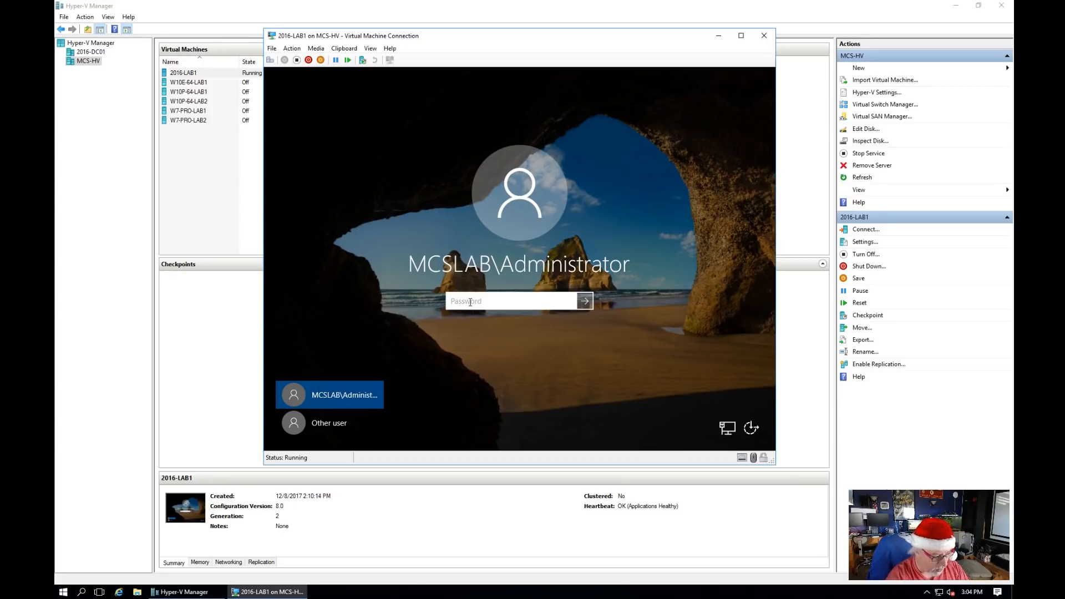
# Step: Sign in to 2016-LAB1 as the MCSLAB domain administrator with the account password
pyautogui.write('********')
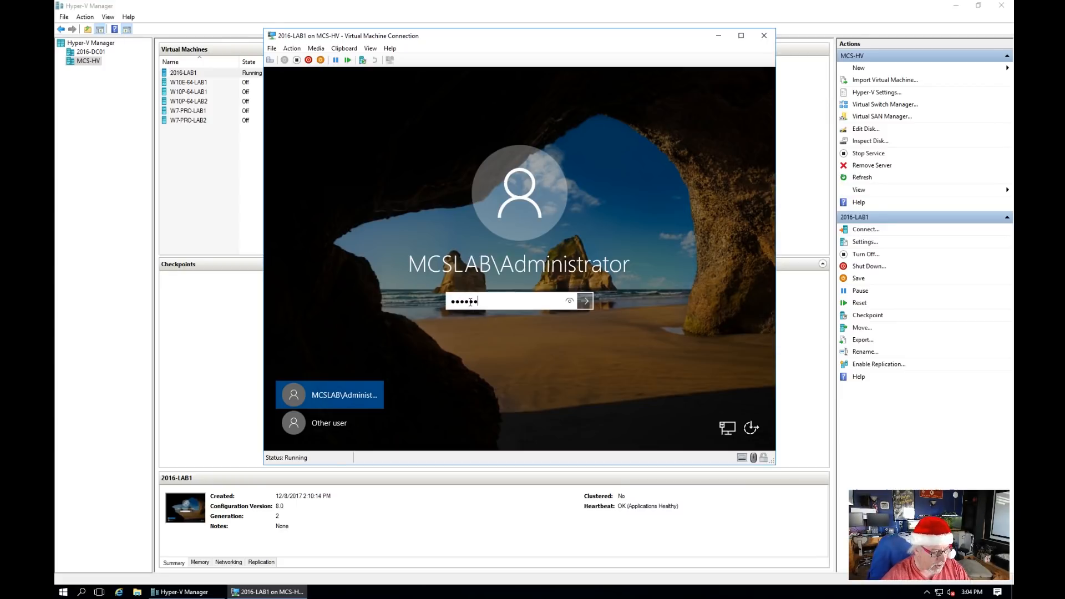
pyautogui.click(591, 302)
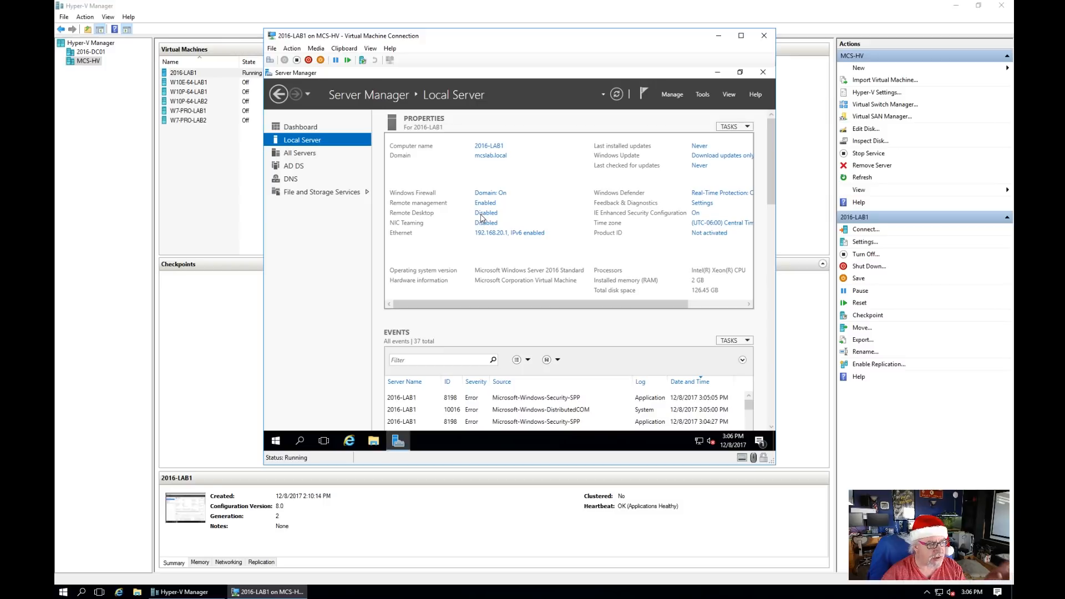
# Step: Allow remote desktop connections to 2016-LAB1 in System Properties
pyautogui.click(485, 214)
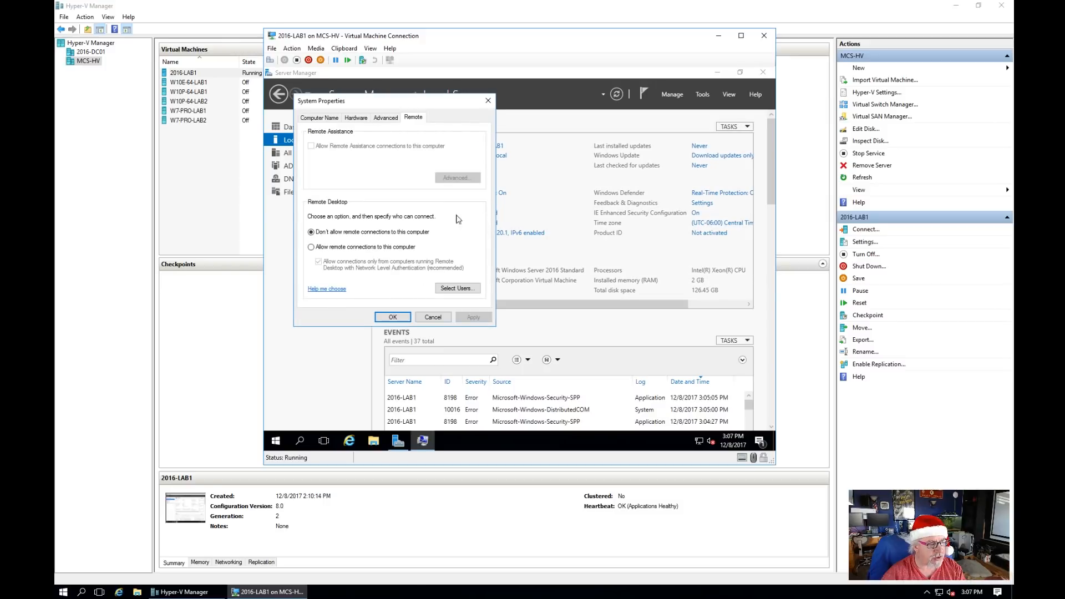
pyautogui.click(341, 249)
pyautogui.click(475, 317)
pyautogui.click(392, 317)
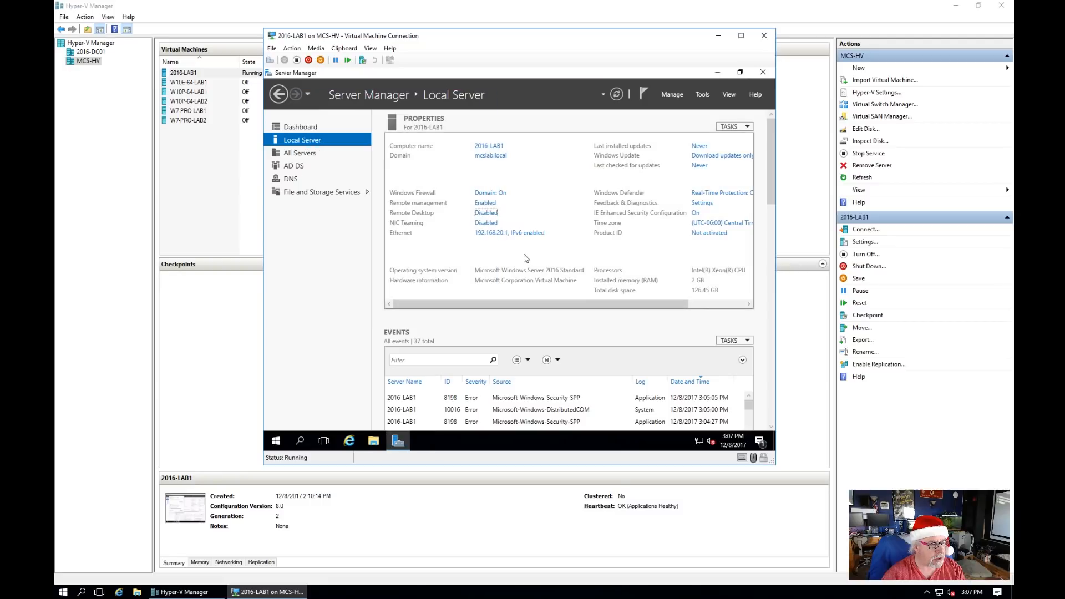
# Step: Turn off Windows Firewall for domain networks and refresh the Local Server page
pyautogui.click(496, 194)
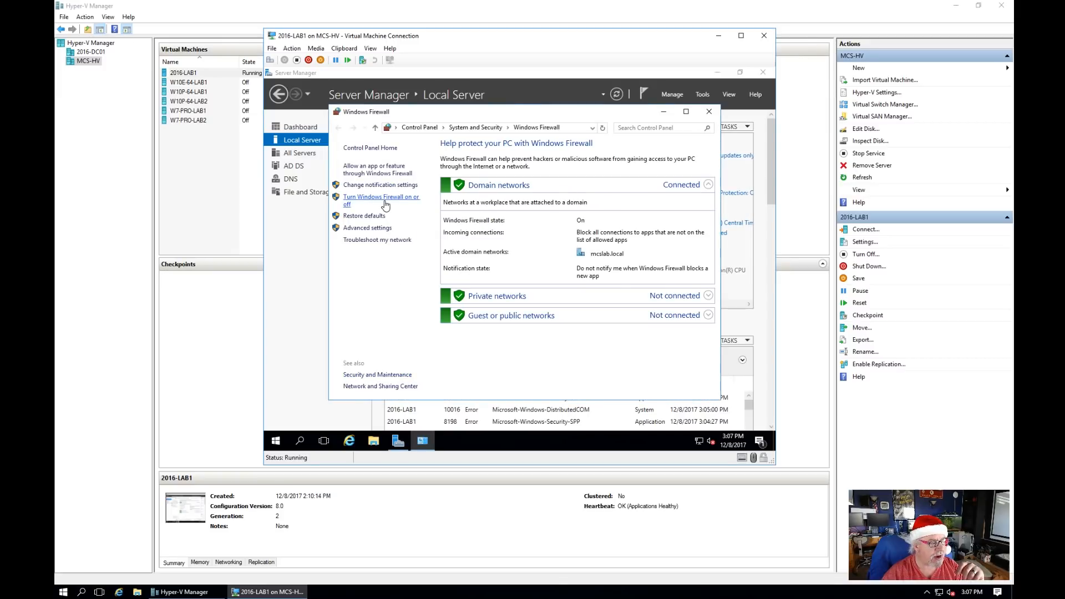
pyautogui.click(385, 203)
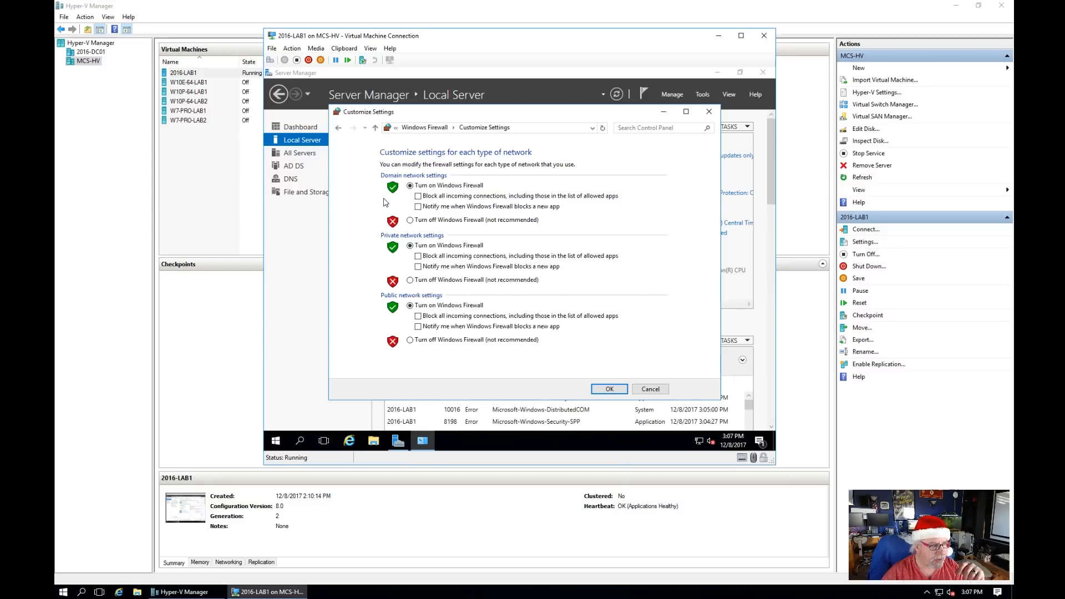
pyautogui.click(410, 220)
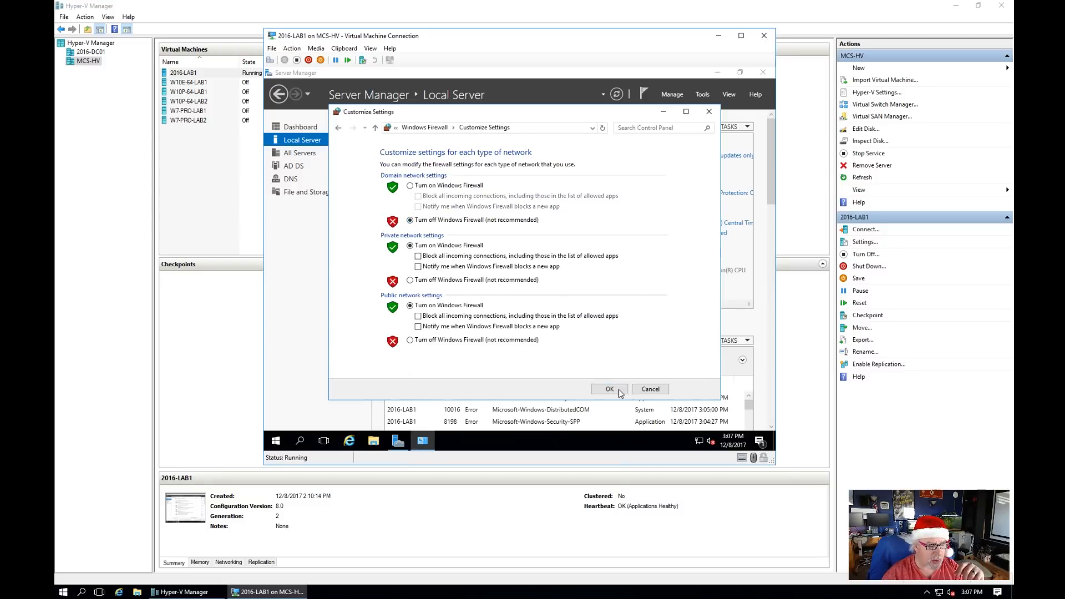
pyautogui.press('Return')
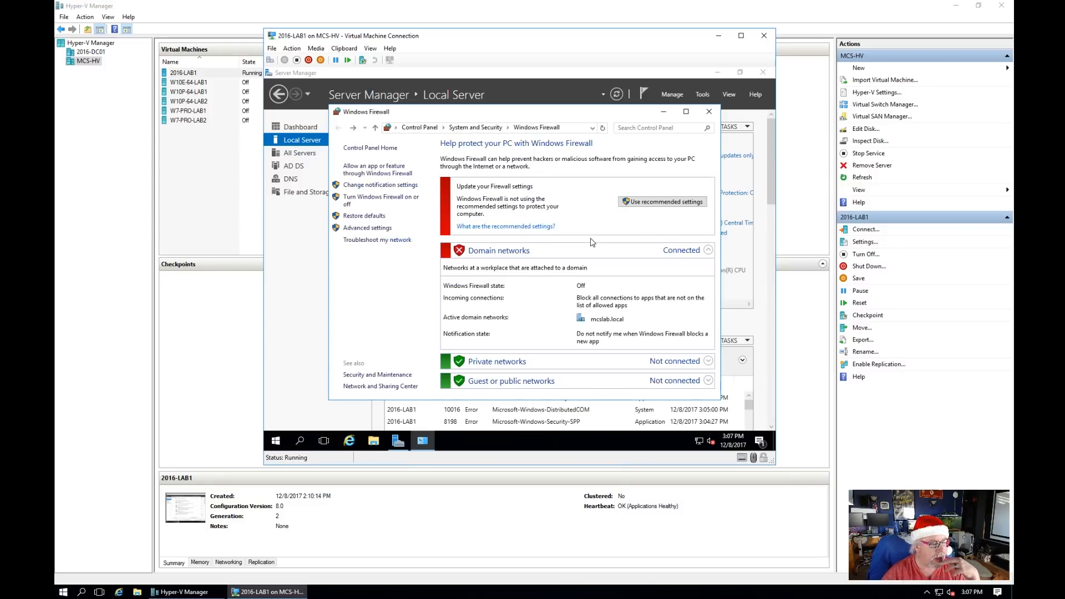
pyautogui.click(708, 112)
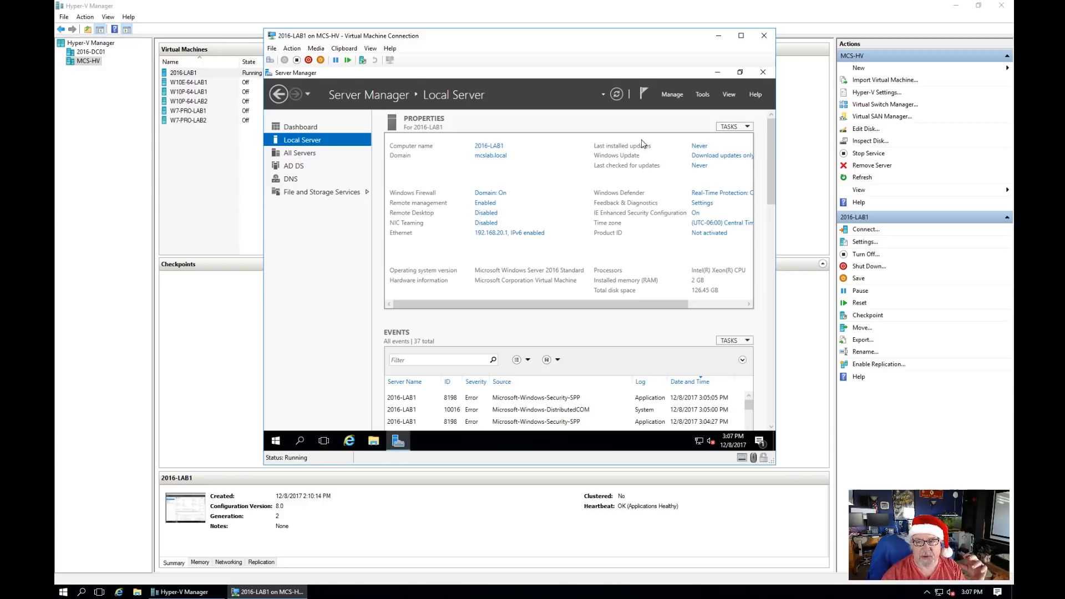
pyautogui.click(616, 94)
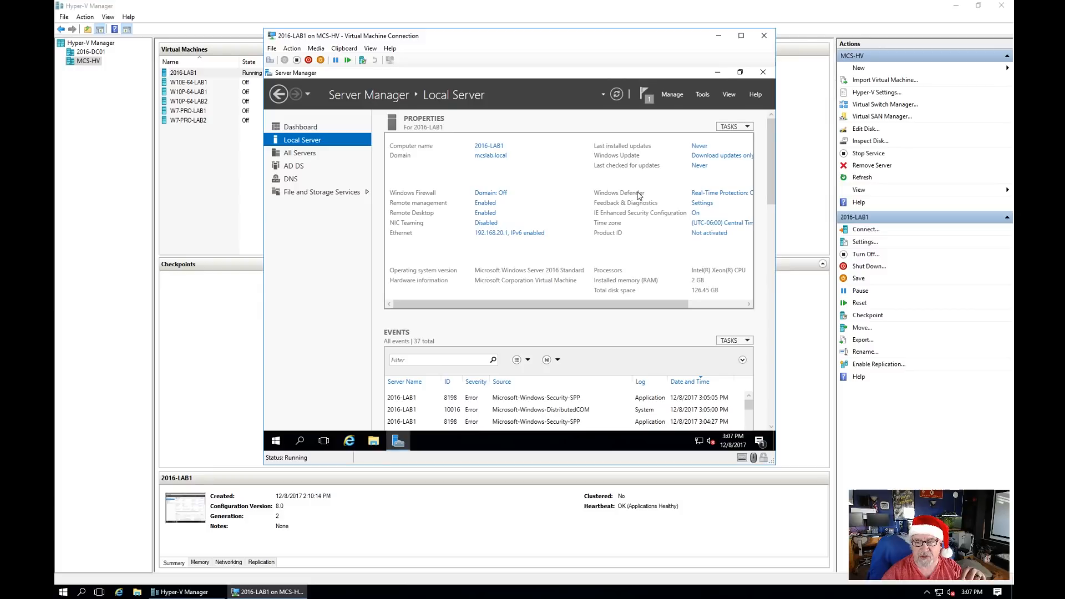
# Step: Set IE Enhanced Security Configuration to Off for administrators and refresh Local Server properties
pyautogui.click(712, 305)
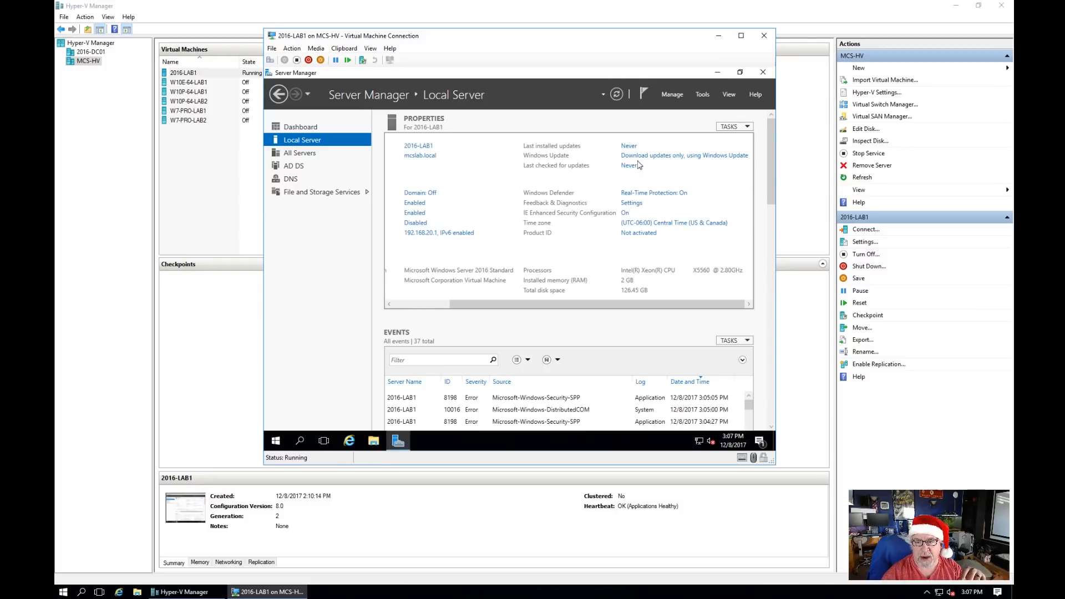
pyautogui.click(413, 306)
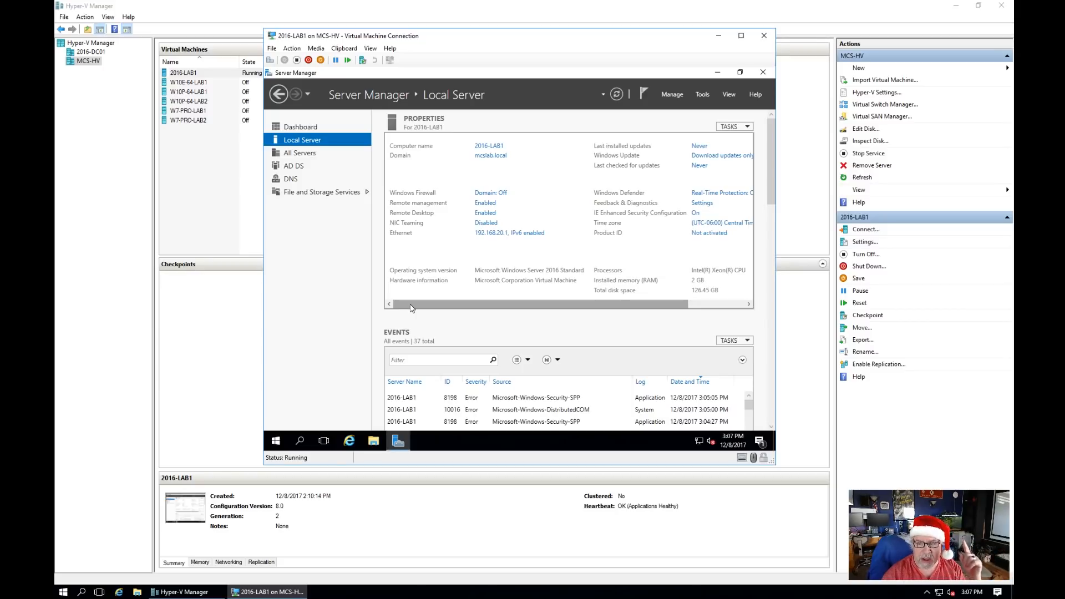
pyautogui.click(726, 304)
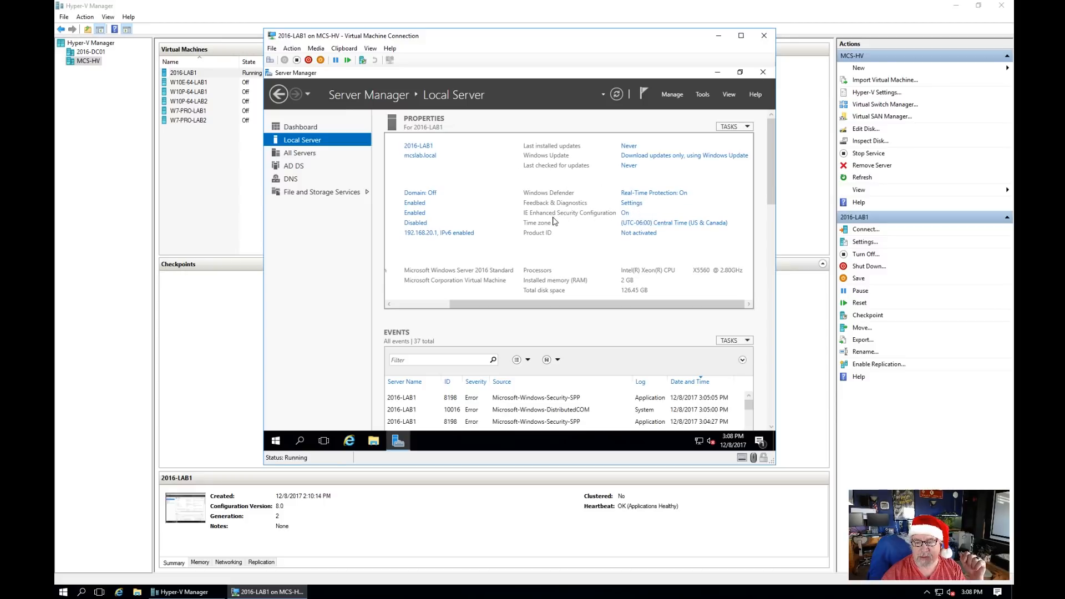
pyautogui.click(627, 215)
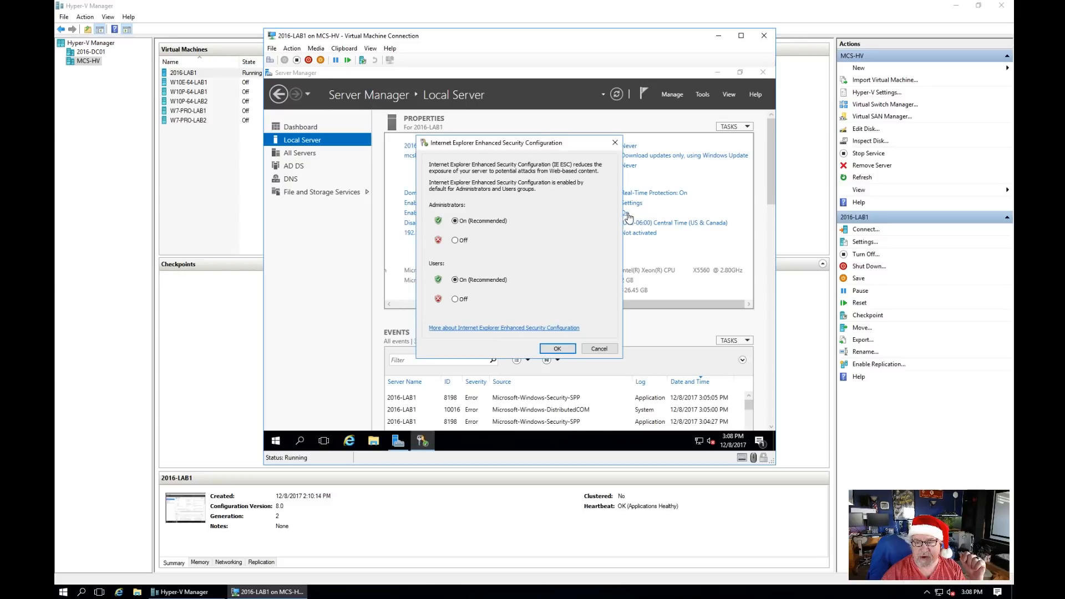
pyautogui.click(455, 240)
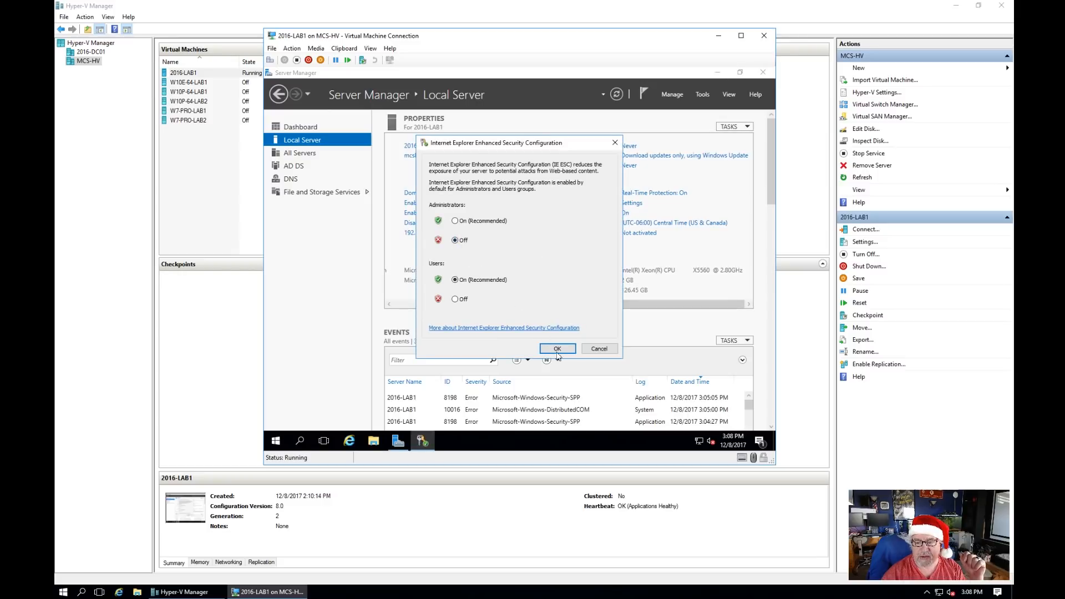
pyautogui.click(557, 350)
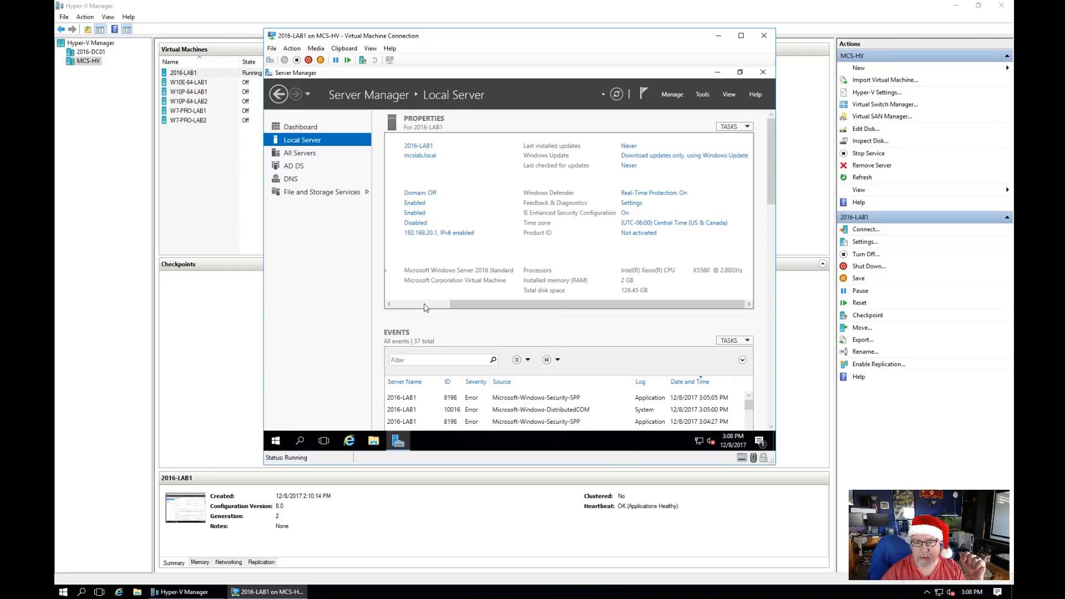
pyautogui.click(404, 309)
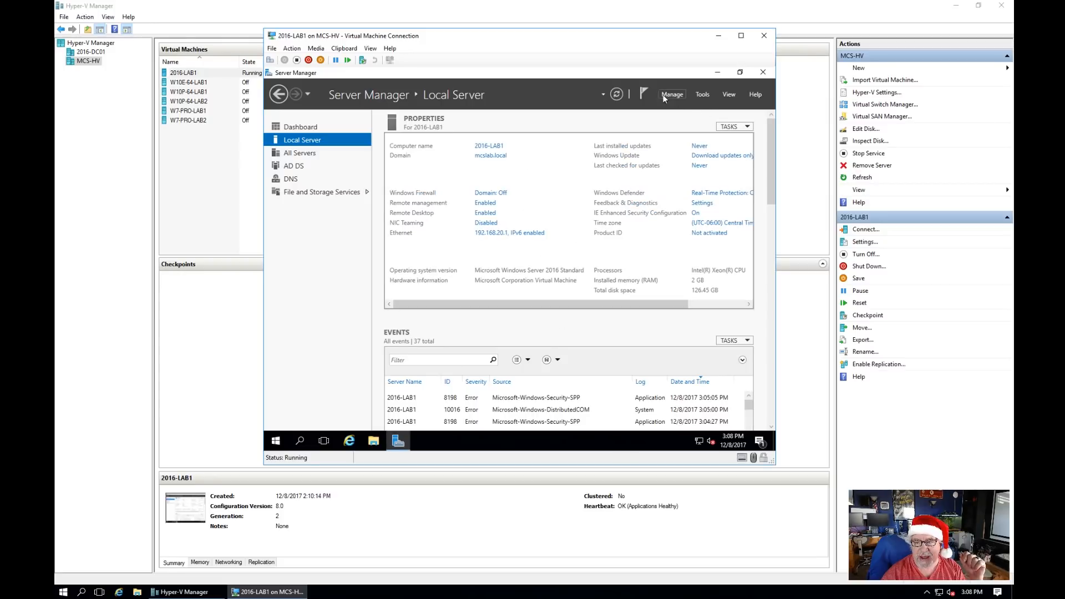
pyautogui.click(616, 95)
pyautogui.click(725, 309)
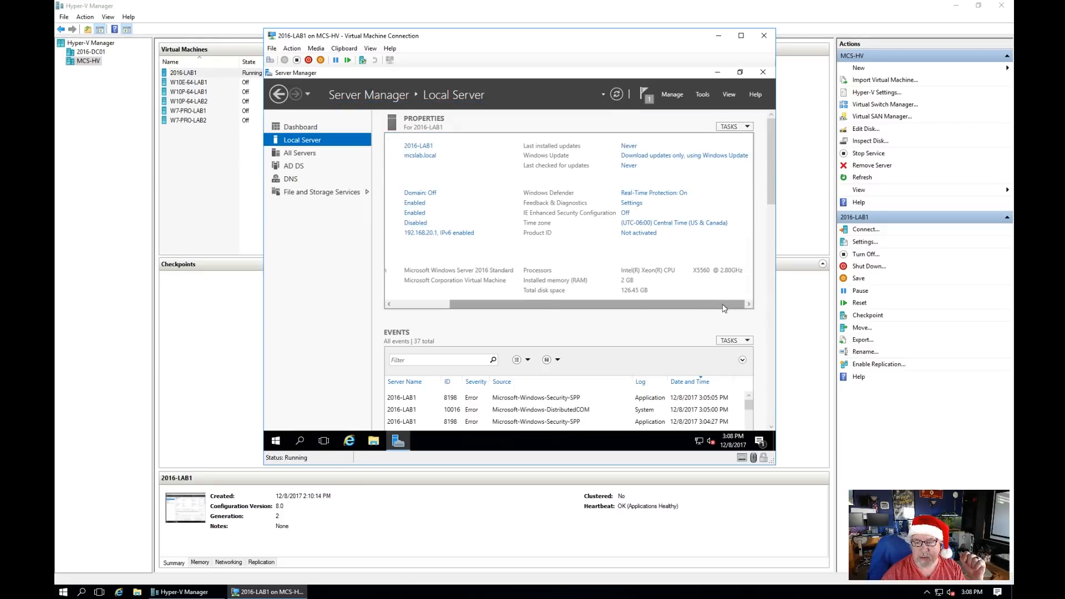
pyautogui.click(409, 305)
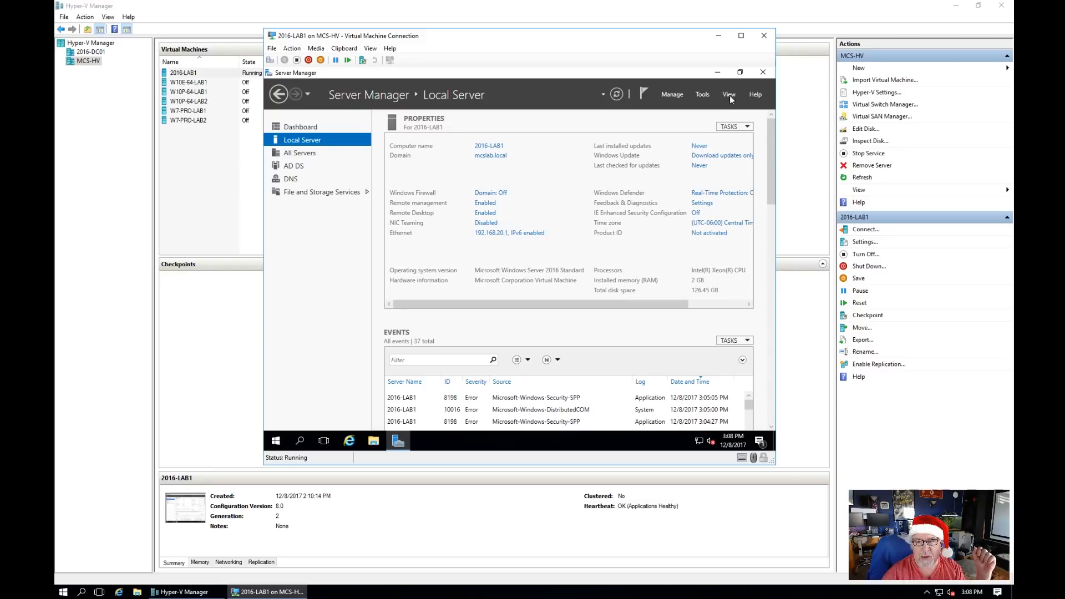
# Step: Close Server Manager, open File Explorer and try the \\mcs-nas share, dismissing the network error
pyautogui.click(763, 74)
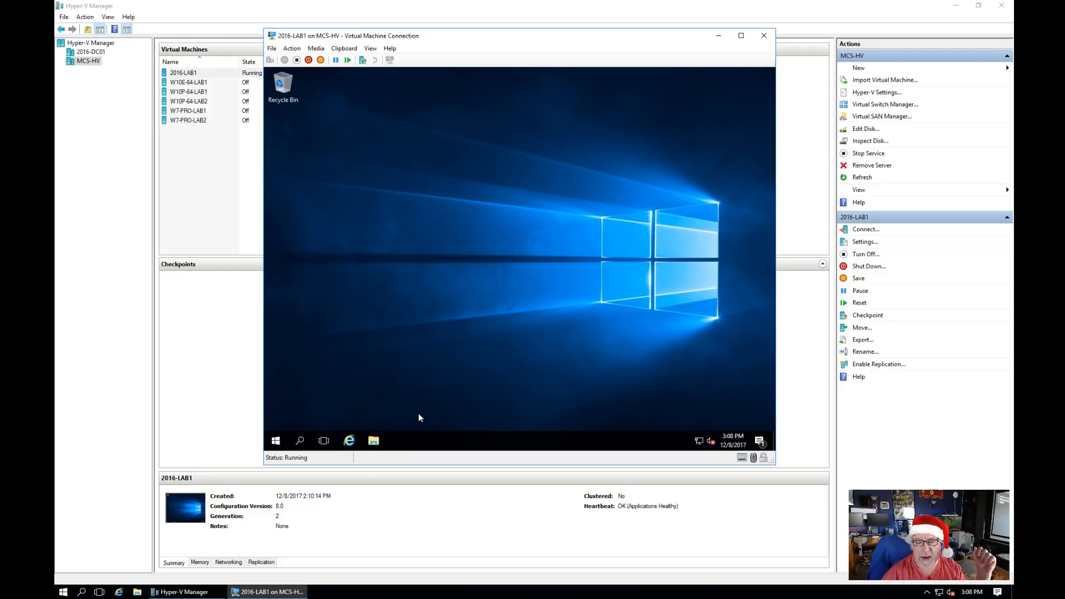
pyautogui.click(374, 440)
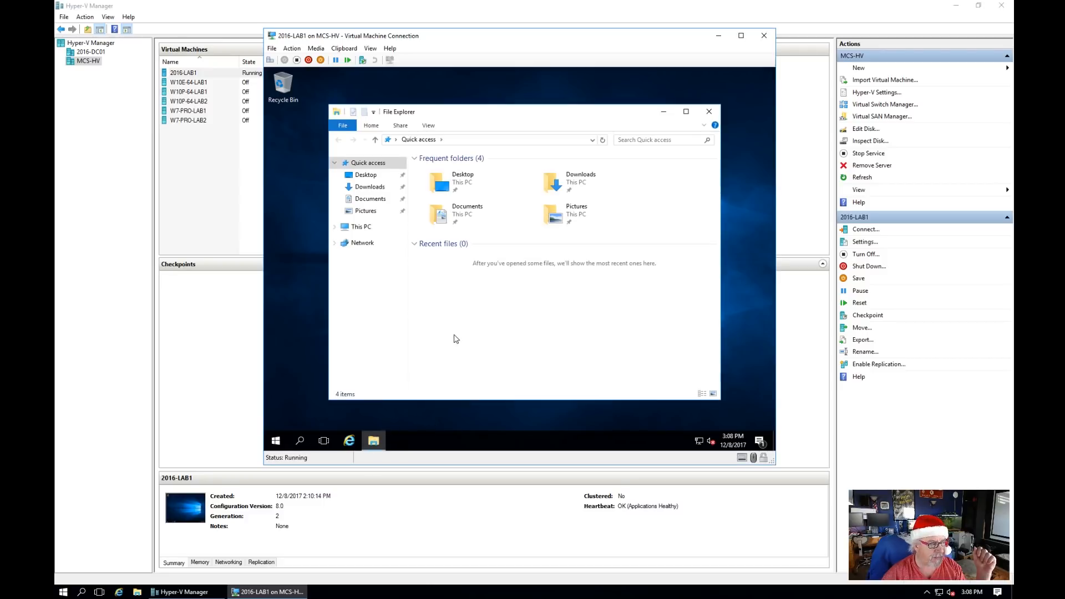
pyautogui.click(473, 139)
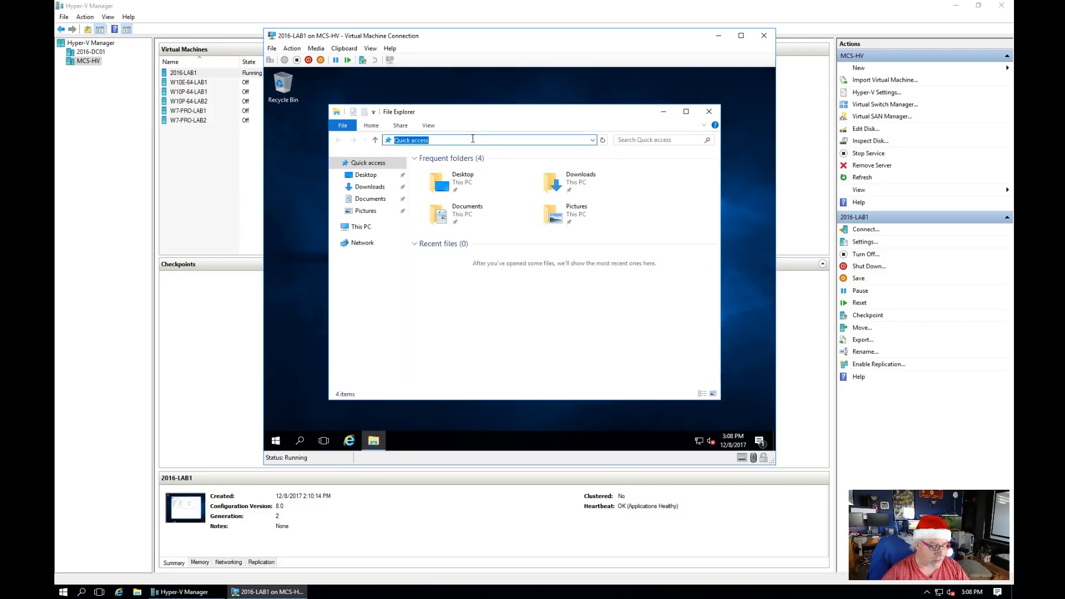
pyautogui.write('\\\\')
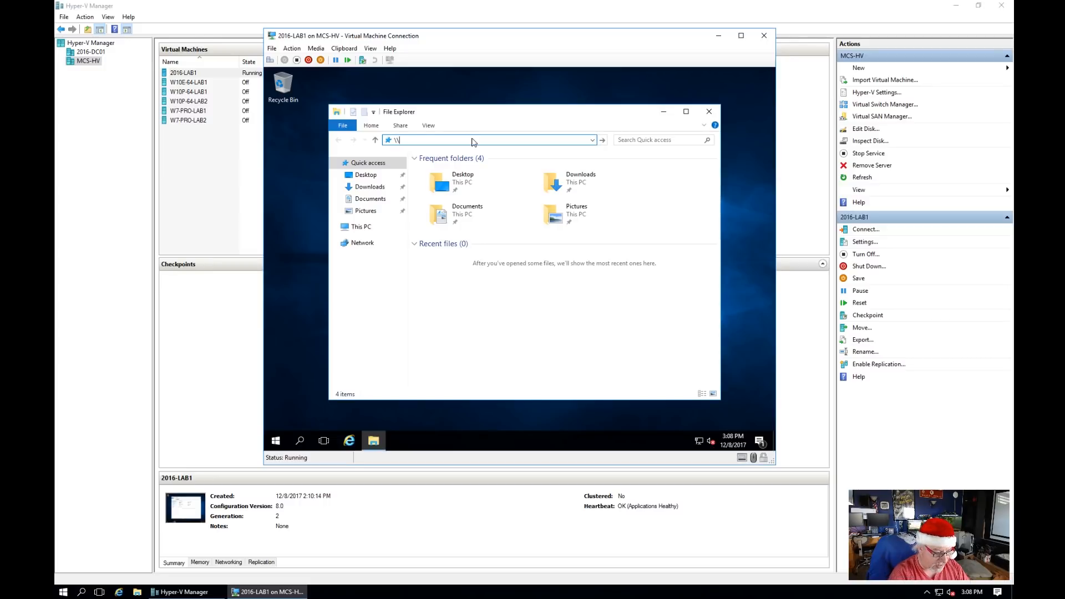
pyautogui.write('mcs-nas')
pyautogui.hotkey('ctrl', 'a')
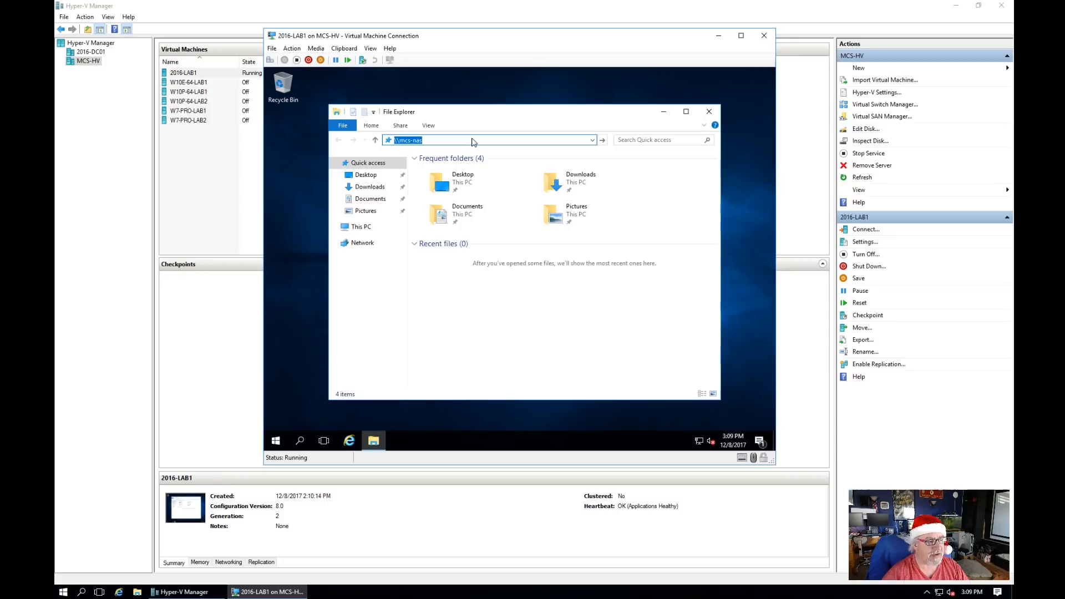
pyautogui.press('Return')
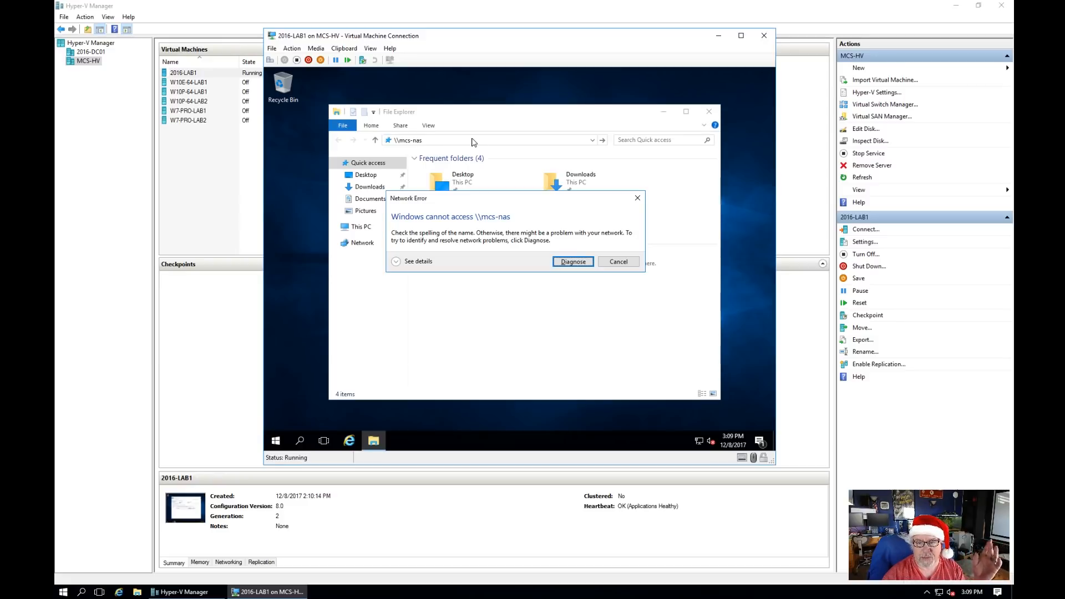
pyautogui.click(623, 266)
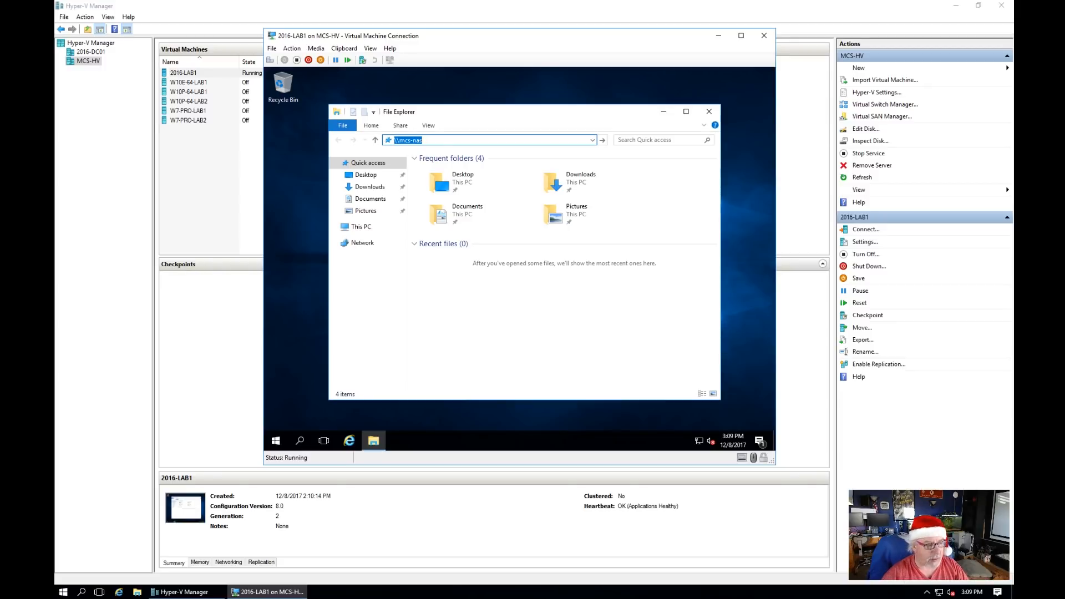
# Step: Change the Explorer address to the 192.168.5.2 share
pyautogui.click(465, 139)
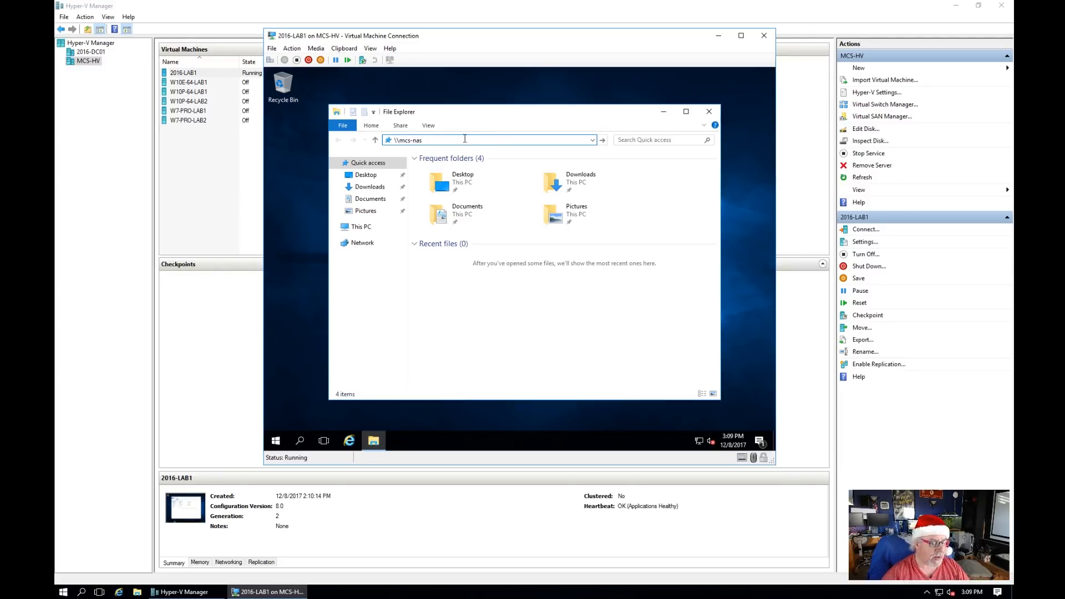
pyautogui.press('BackSpace')
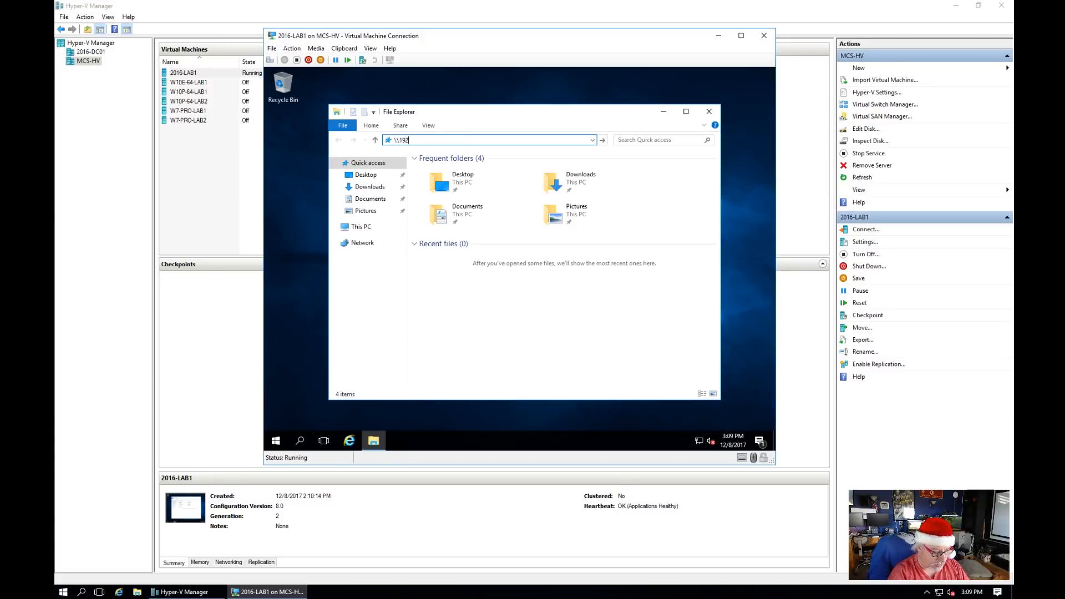
pyautogui.write('192.168.5.2')
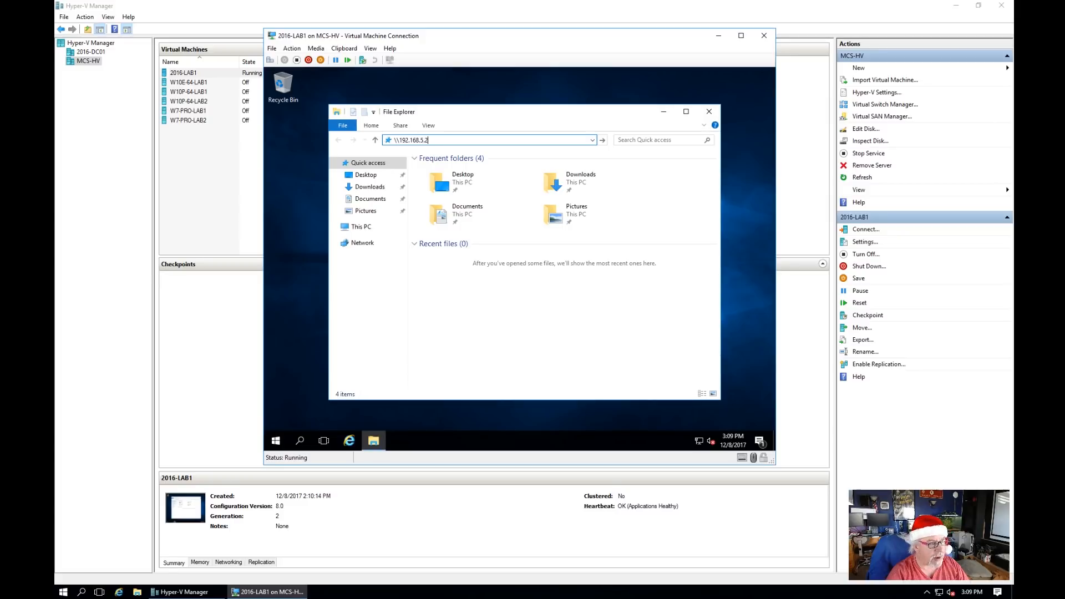
pyautogui.press('Return')
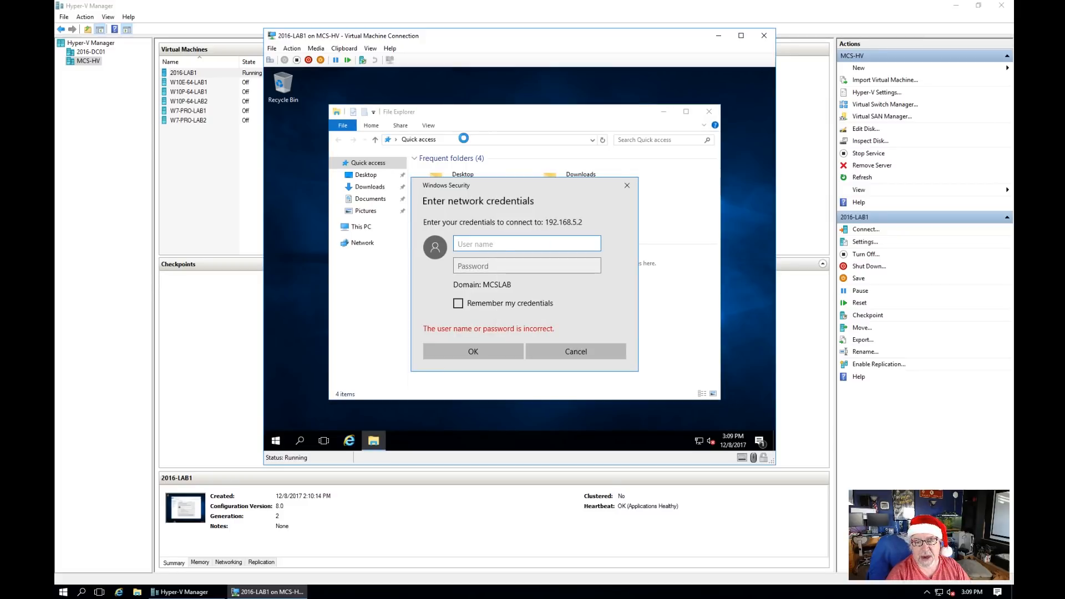
# Step: Connect to the share with the domain user name and password, correcting the user name
pyautogui.write('adama')
pyautogui.press('Tab')
pyautogui.write('••••••••')
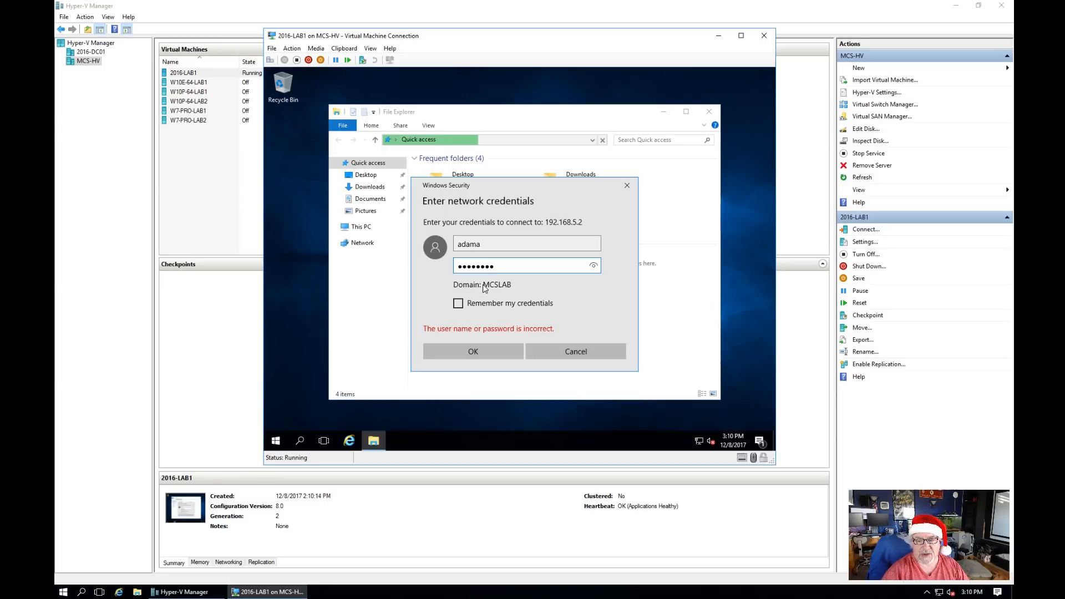
pyautogui.click(494, 246)
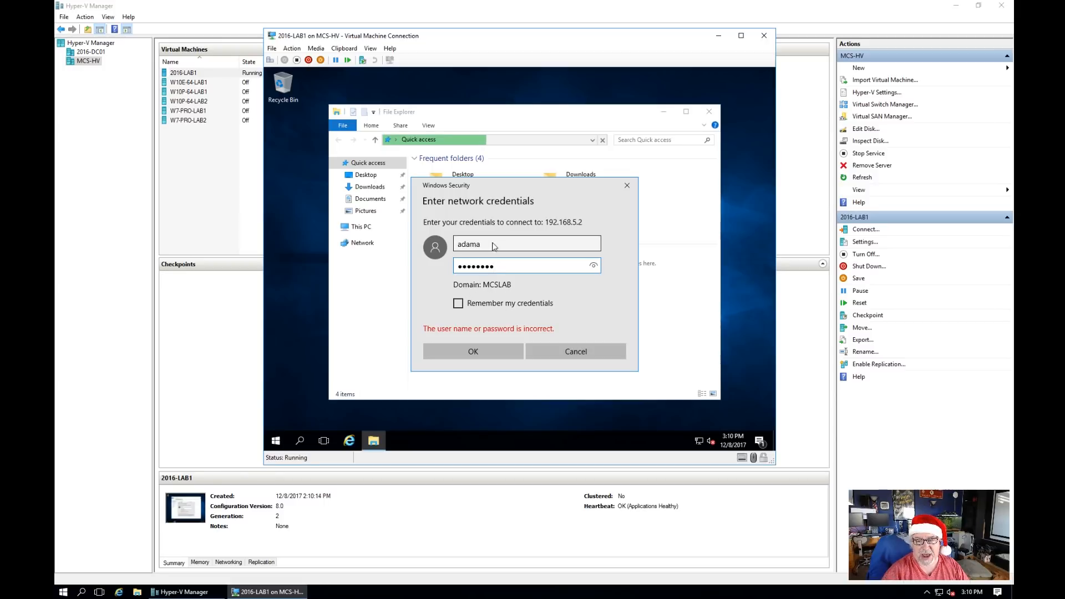
pyautogui.write('@mcs.local')
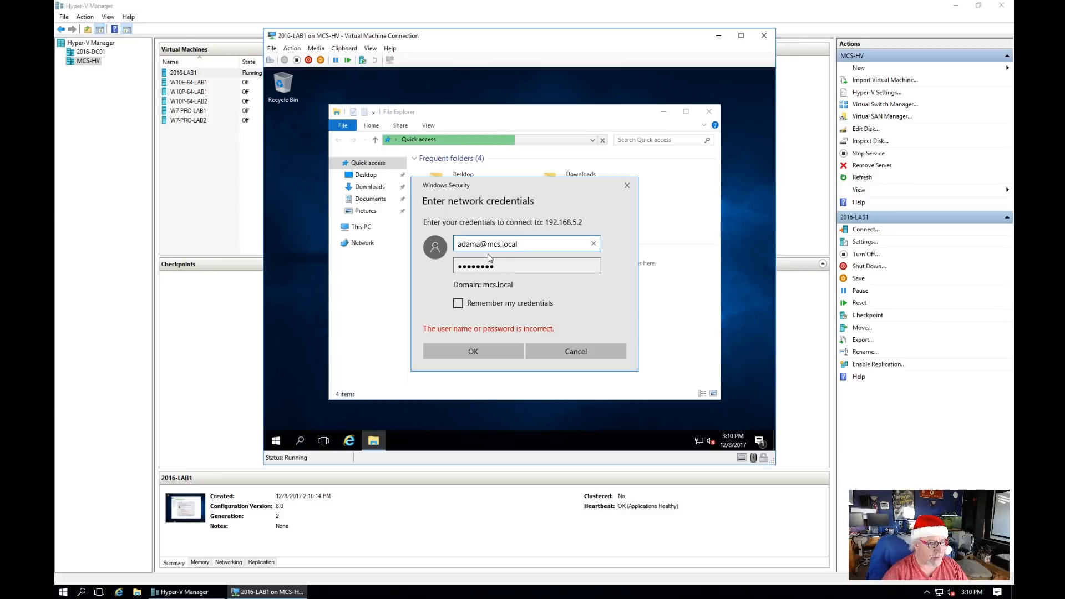
pyautogui.click(480, 348)
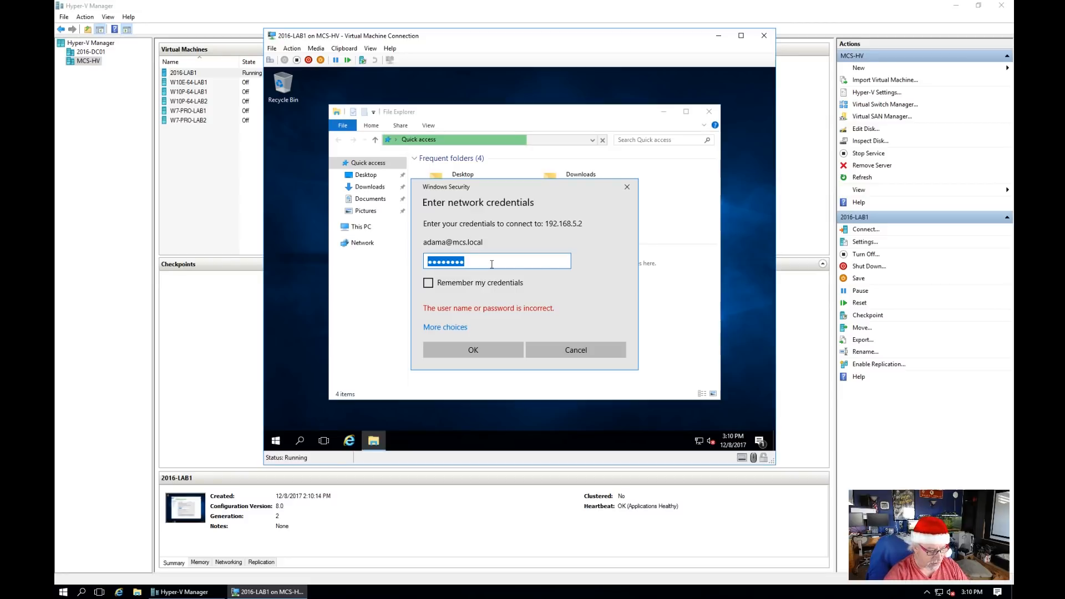
pyautogui.write('P')
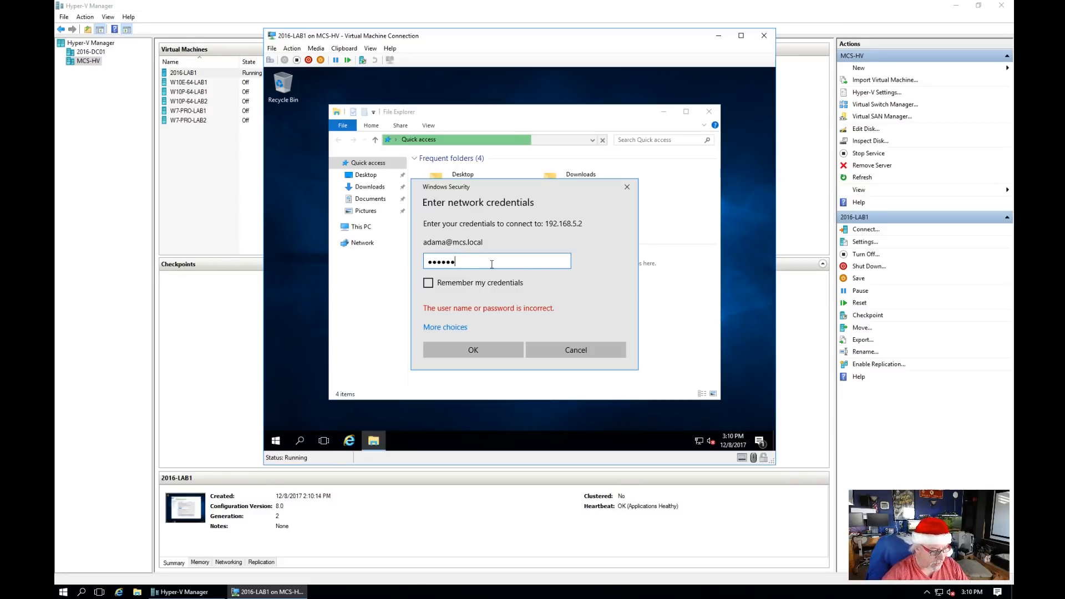
pyautogui.click(497, 348)
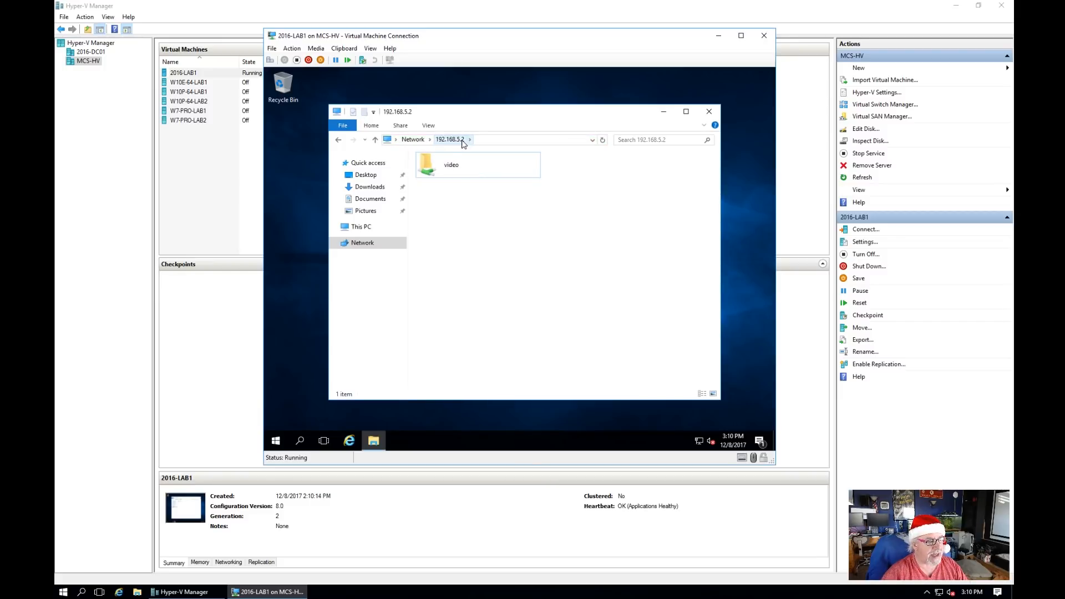
pyautogui.click(338, 139)
# Step: Open the 192.168.5.3 server's shares, signing in with the domain user name and password
pyautogui.click(454, 143)
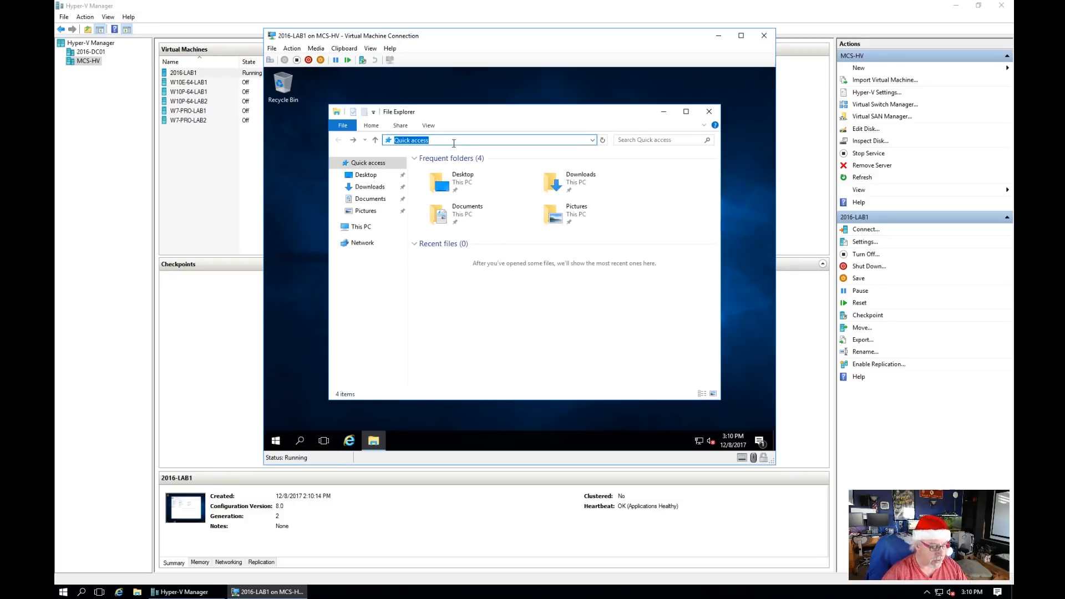
pyautogui.write('\\192.168.5.3')
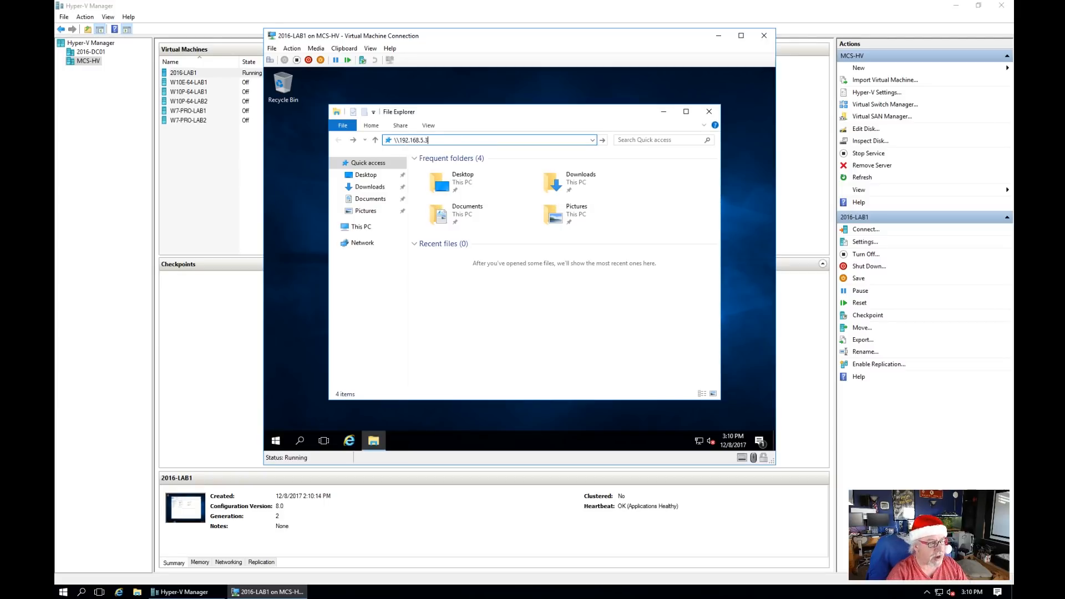
pyautogui.press('Return')
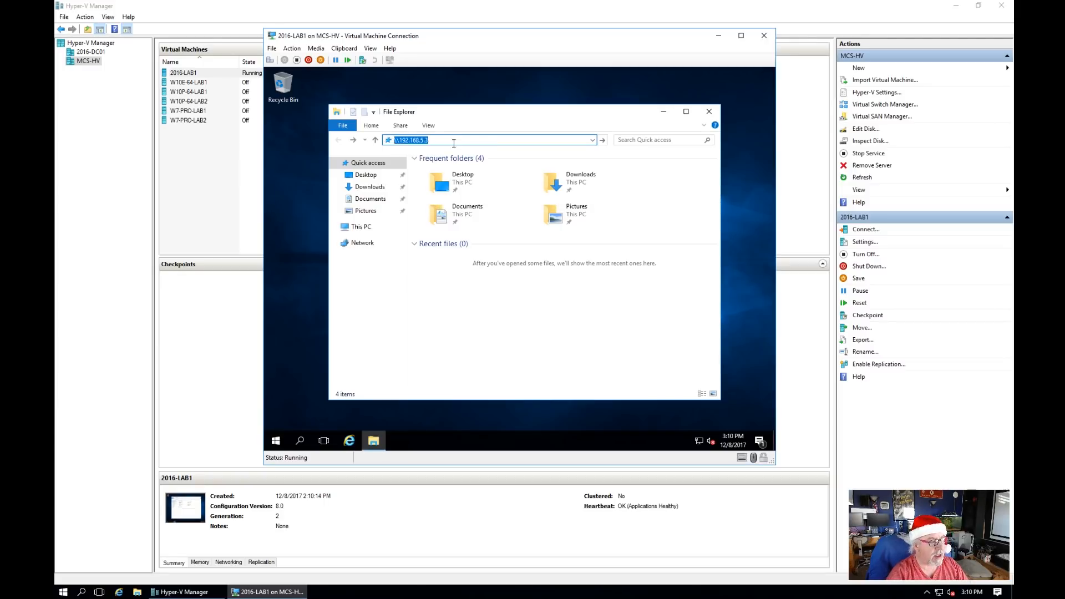
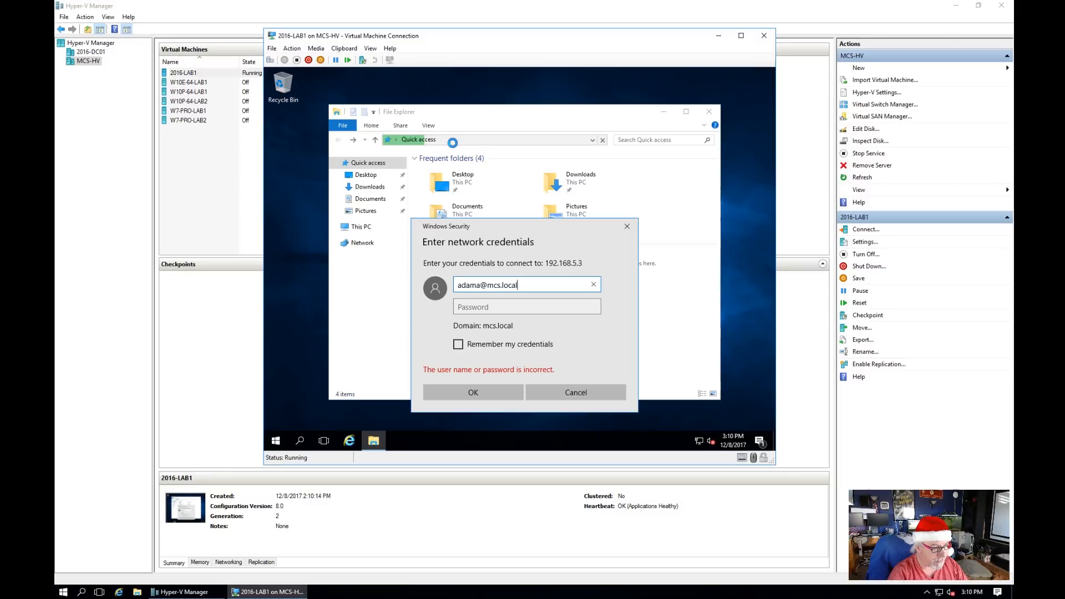
pyautogui.press('Tab')
pyautogui.write('•••')
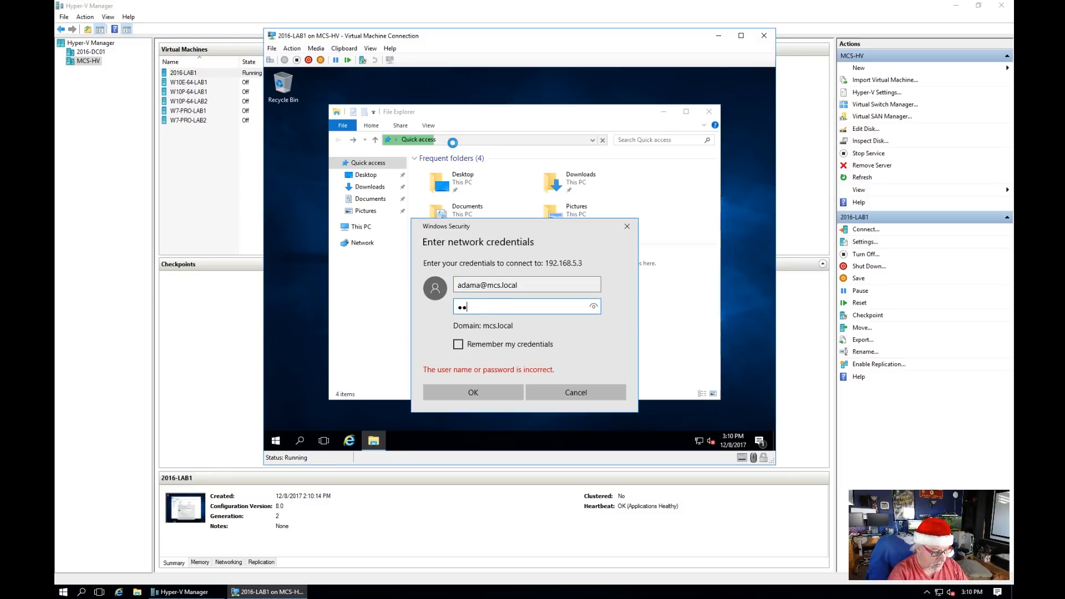
pyautogui.write('•••••')
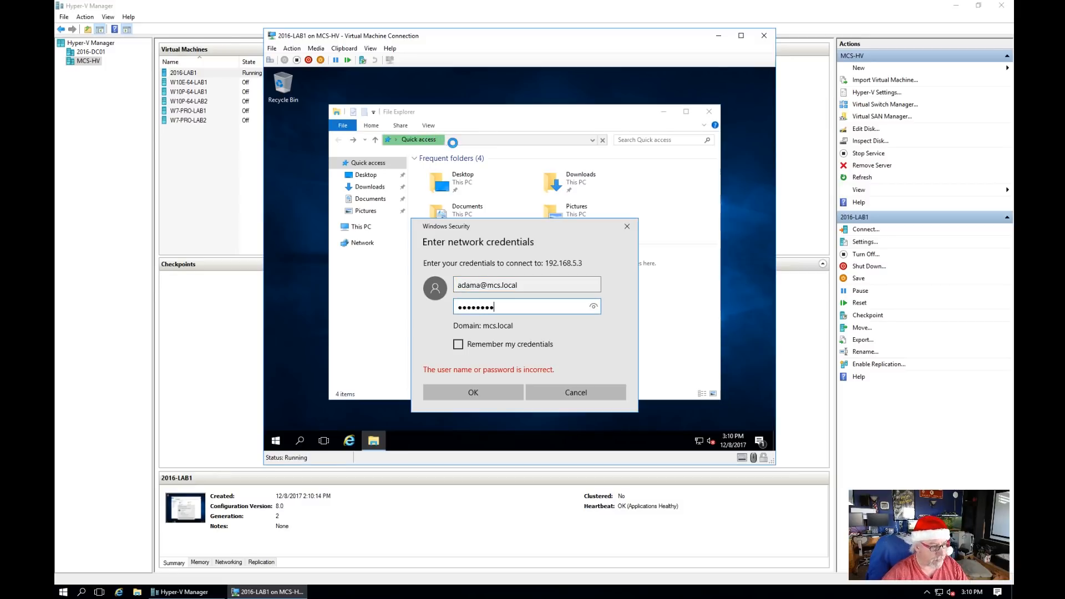
pyautogui.click(492, 392)
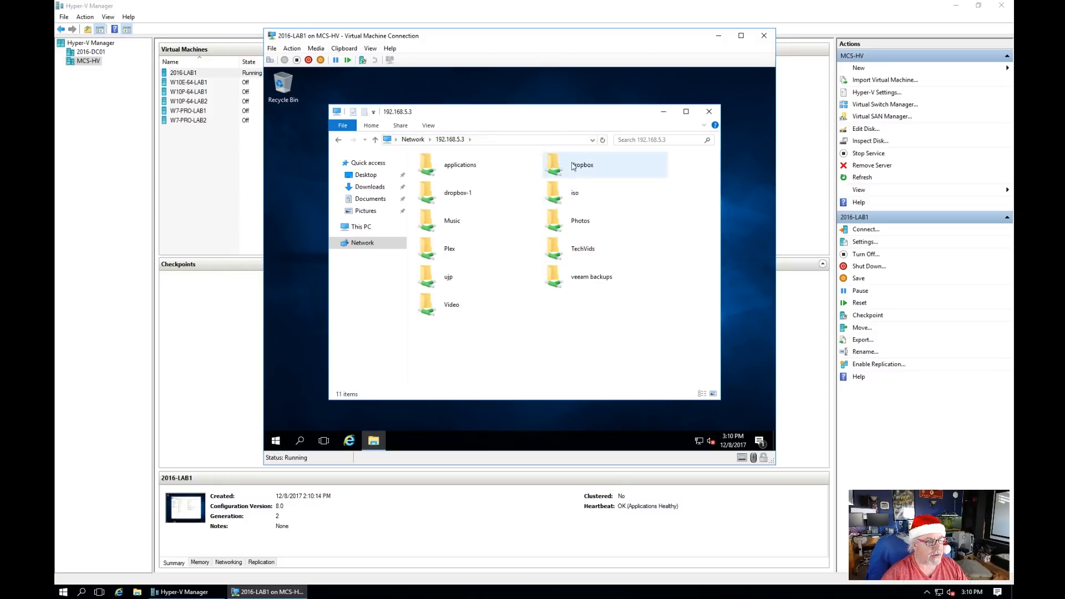
# Step: Copy wsusoffline-w100-x64 from applications > wsusoffline108 > wsusoffline > iso
pyautogui.doubleClick(469, 167)
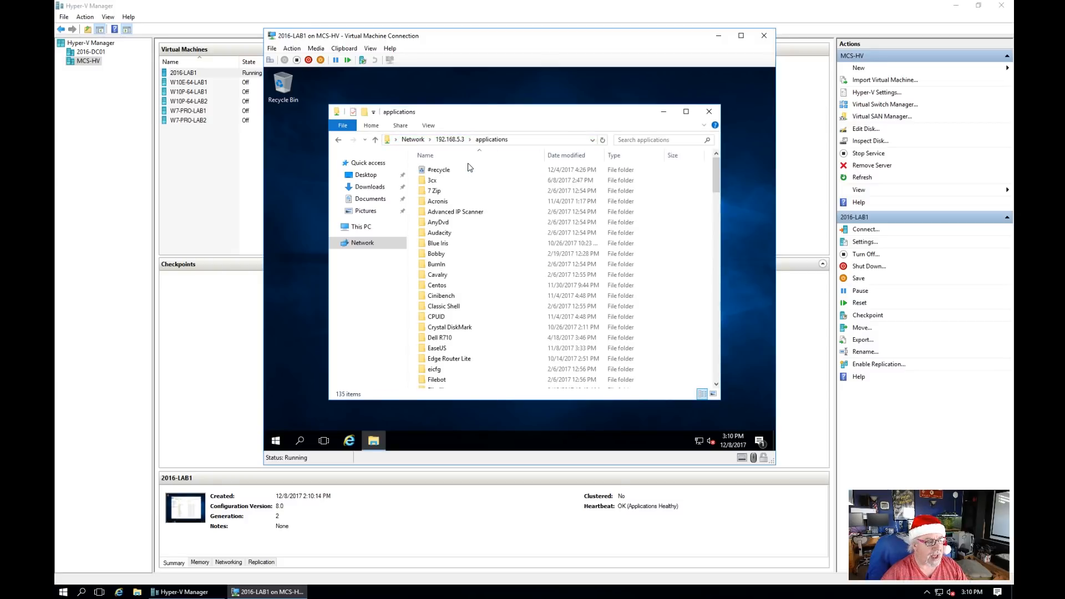
pyautogui.scroll(-16, 501, 288)
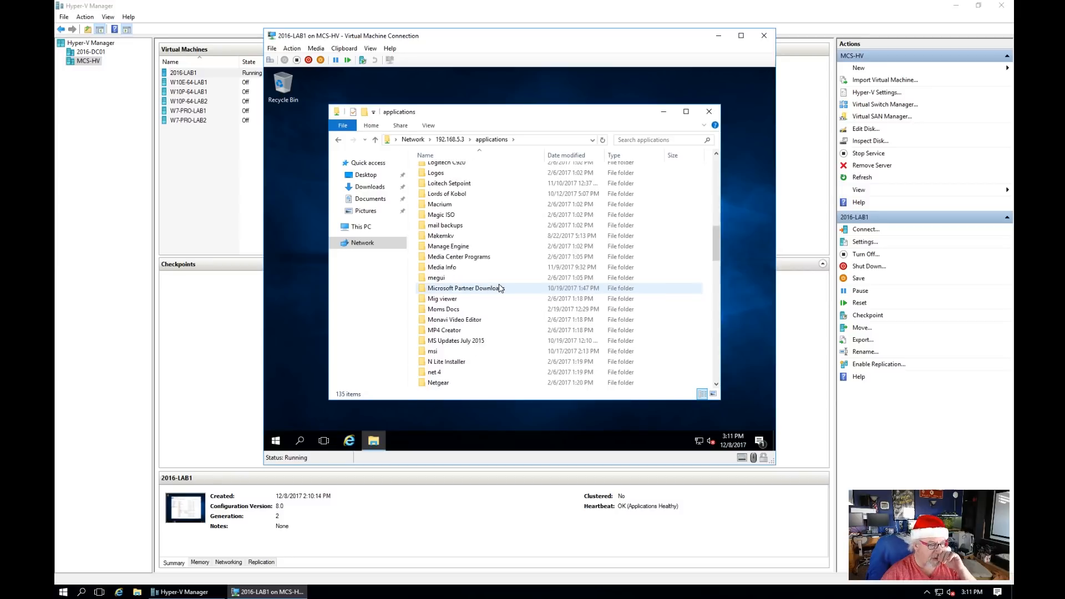
pyautogui.scroll(-15, 501, 288)
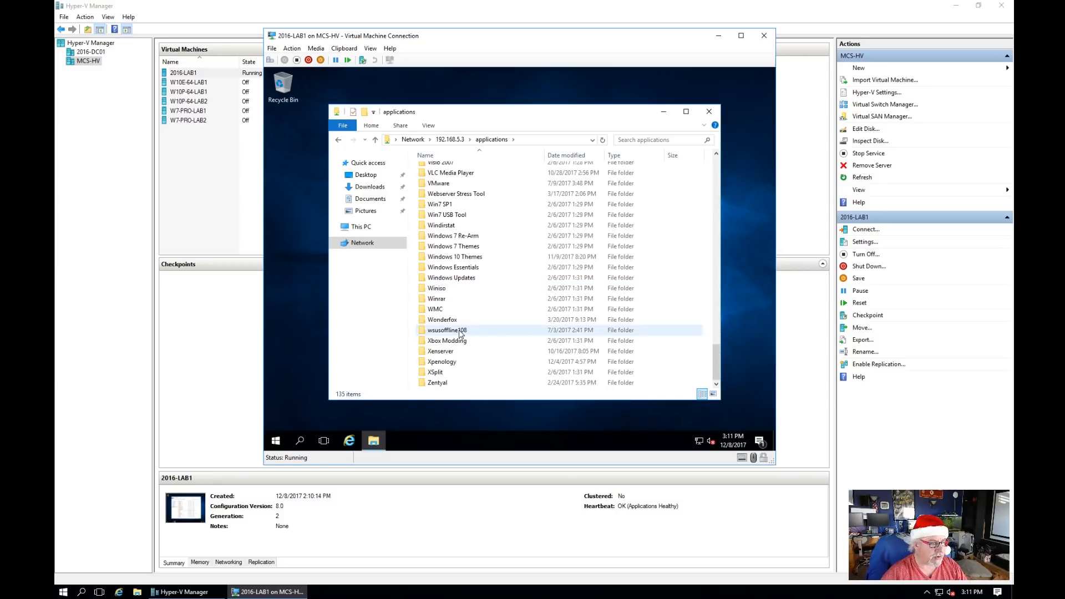
pyautogui.doubleClick(460, 332)
pyautogui.doubleClick(443, 171)
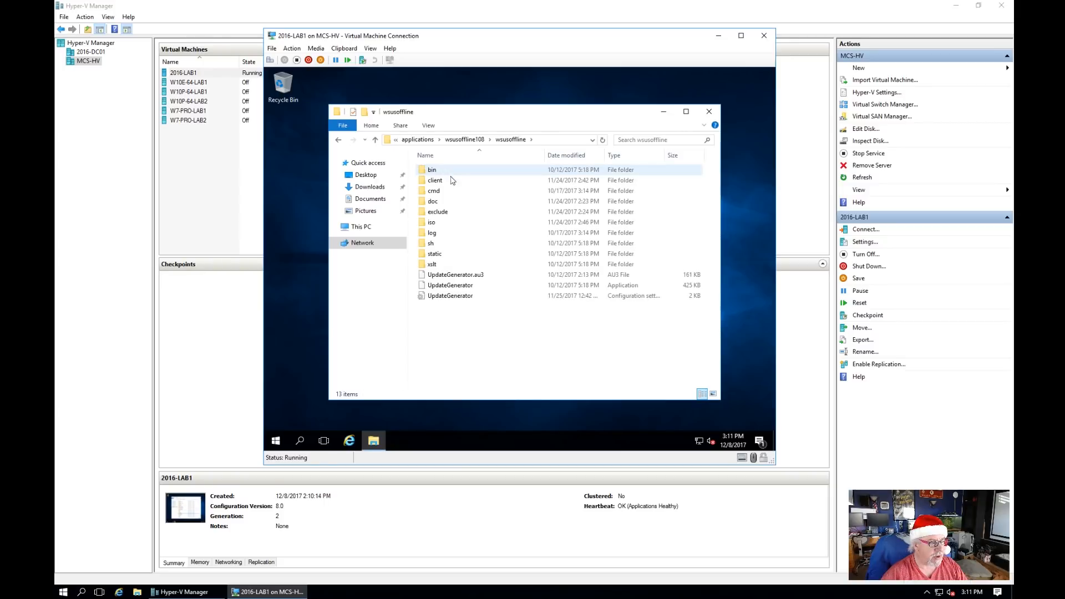
pyautogui.doubleClick(437, 224)
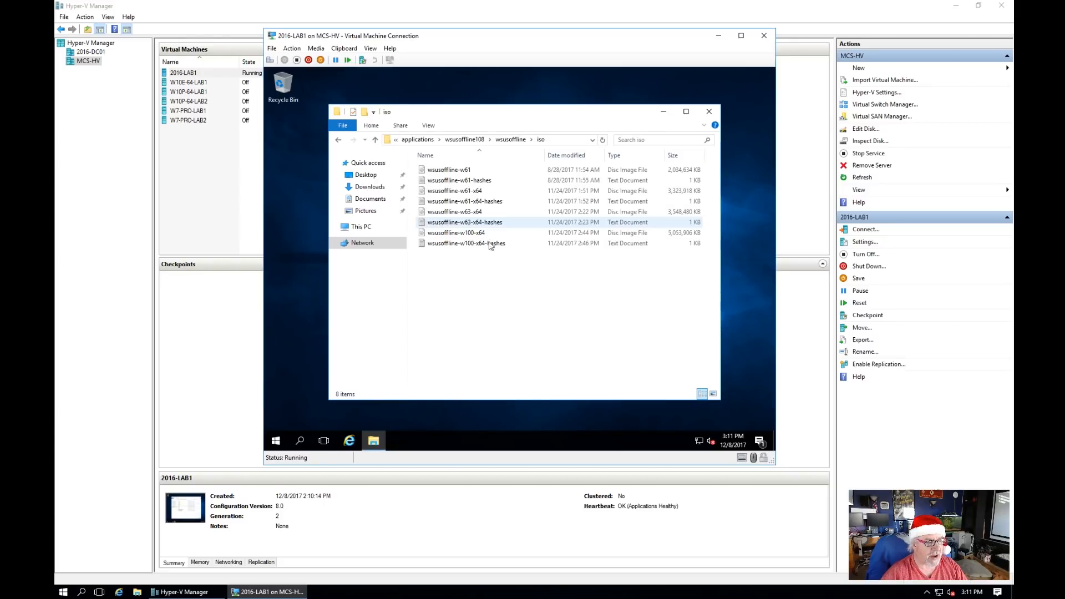
pyautogui.rightClick(455, 238)
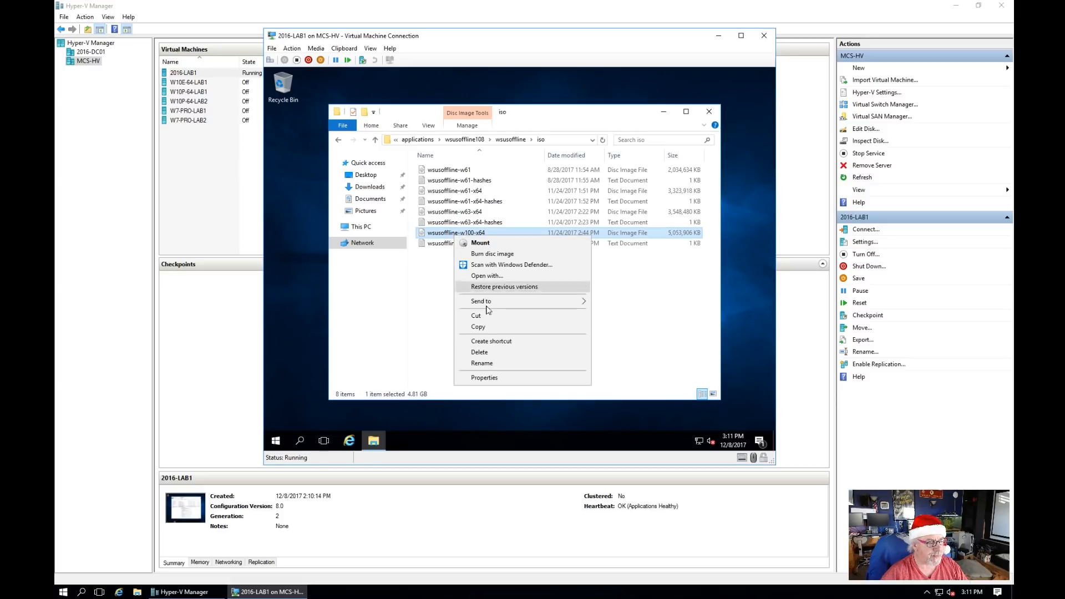
pyautogui.click(488, 325)
# Step: Paste the wsusoffline-w100-x64 disc image into the root of Local Disk (C:)
pyautogui.click(362, 227)
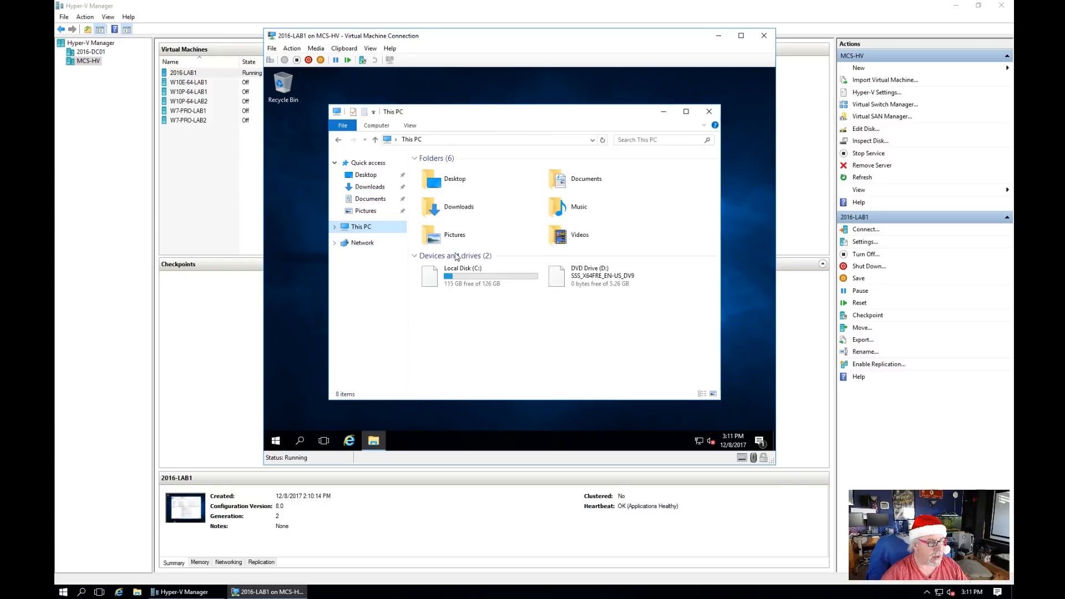
pyautogui.doubleClick(489, 278)
pyautogui.rightClick(466, 307)
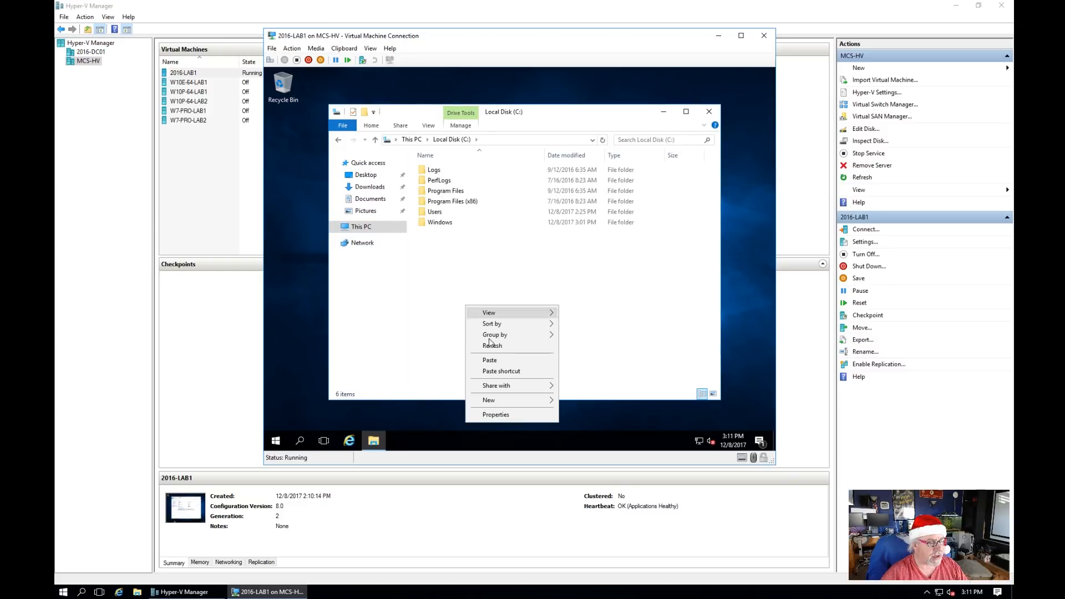
pyautogui.click(506, 361)
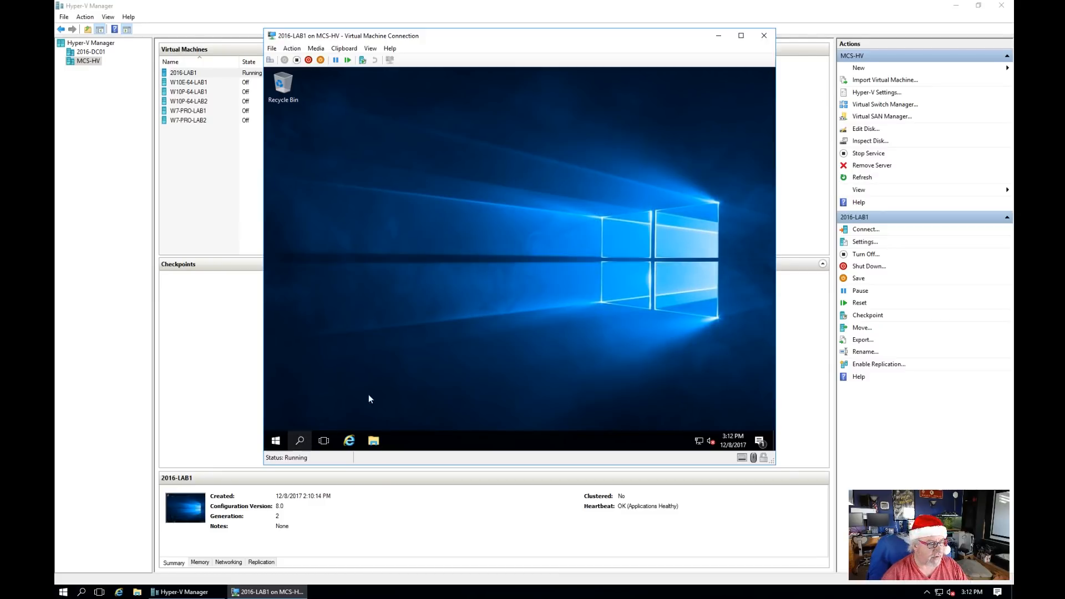
# Step: Launch Server Manager from the Start menu and show the 2016-LAB1 Local Server page
pyautogui.press('super')
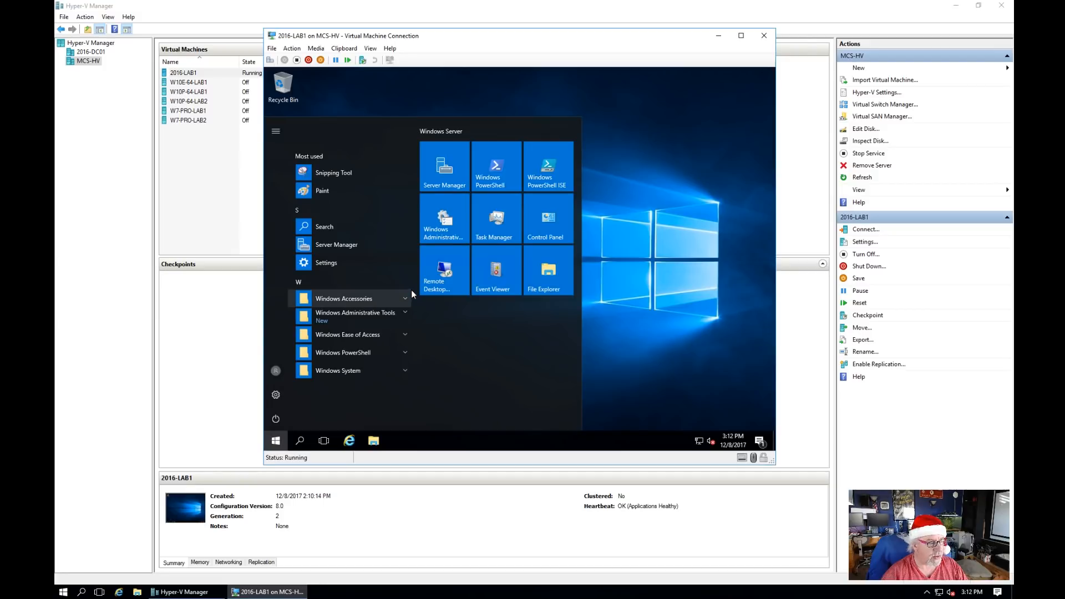
pyautogui.click(335, 244)
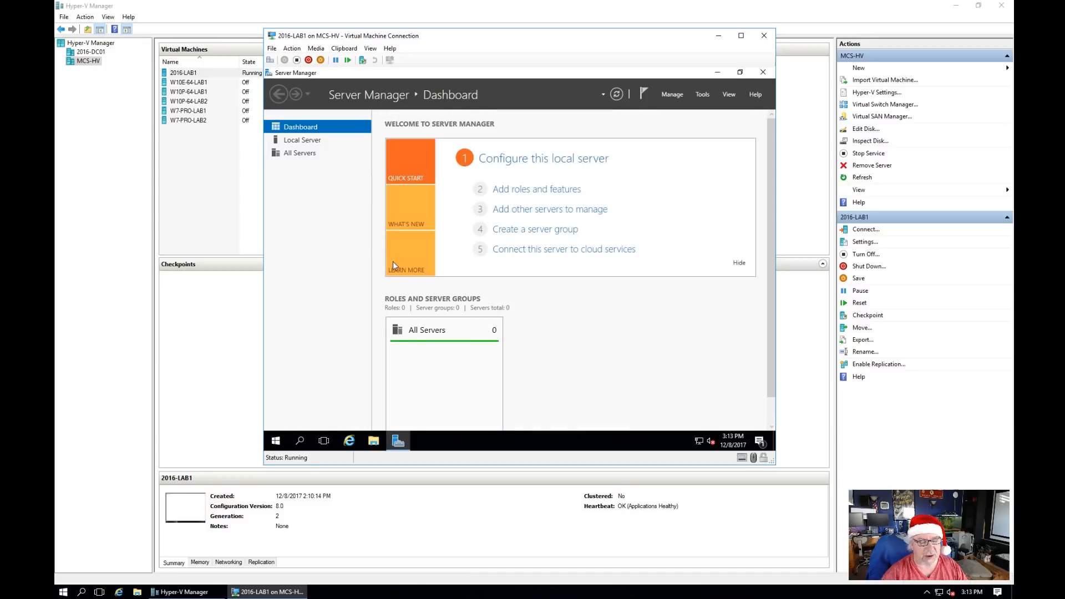
pyautogui.click(305, 144)
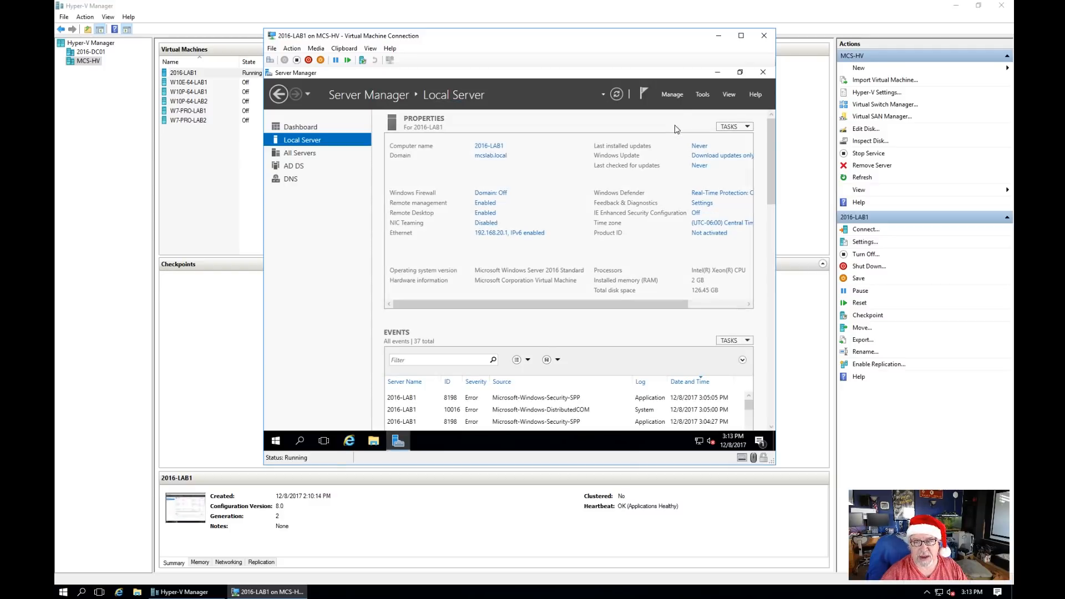
# Step: Install the DHCP Server role with its management tools on 2016-LAB1 via Add Roles and Features
pyautogui.click(673, 94)
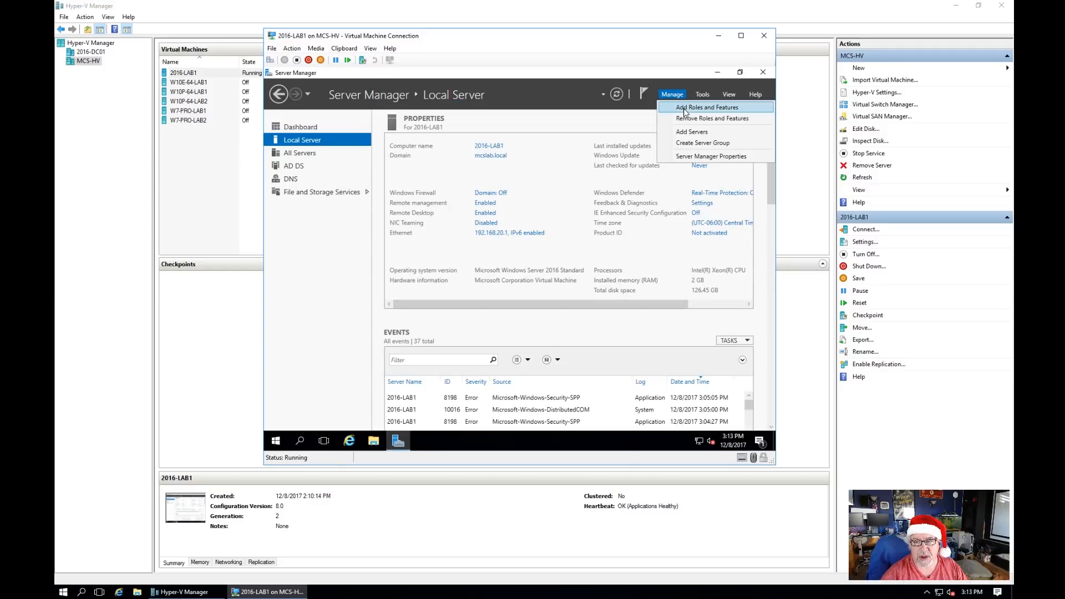
pyautogui.click(686, 109)
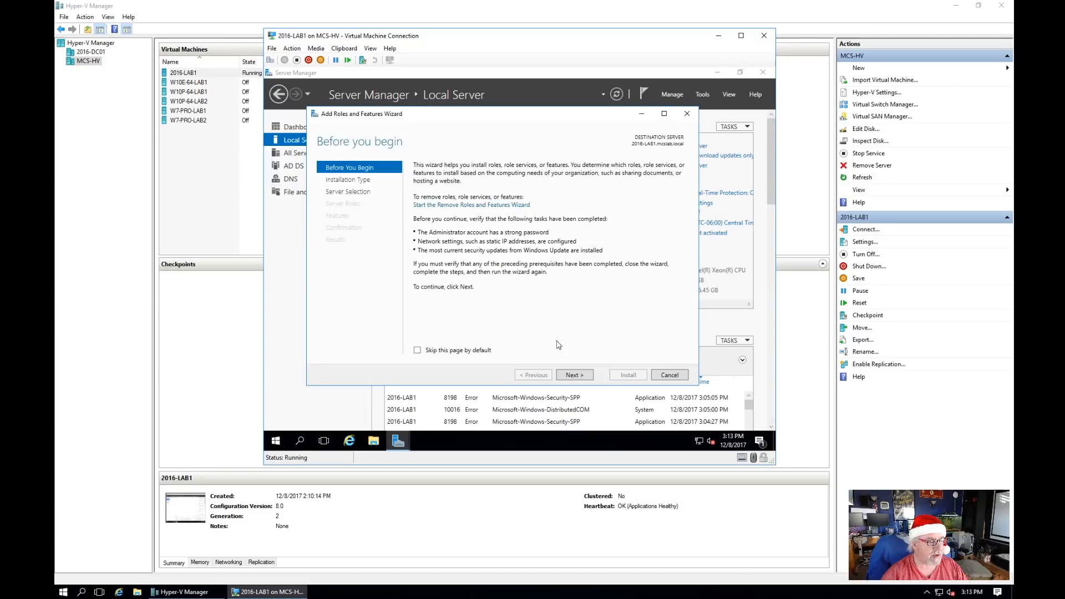
pyautogui.click(573, 376)
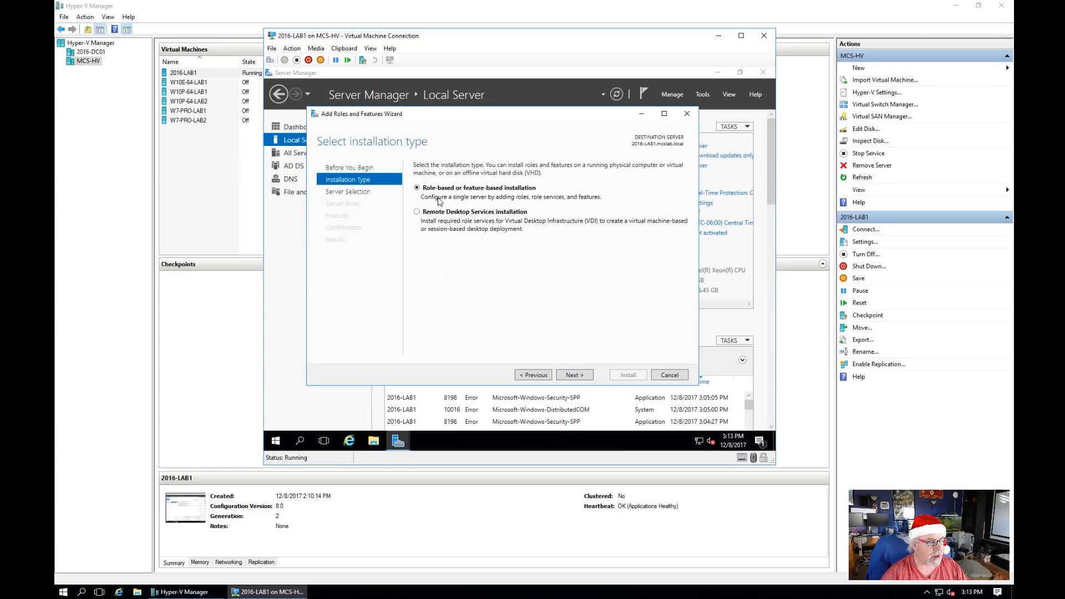
pyautogui.click(582, 380)
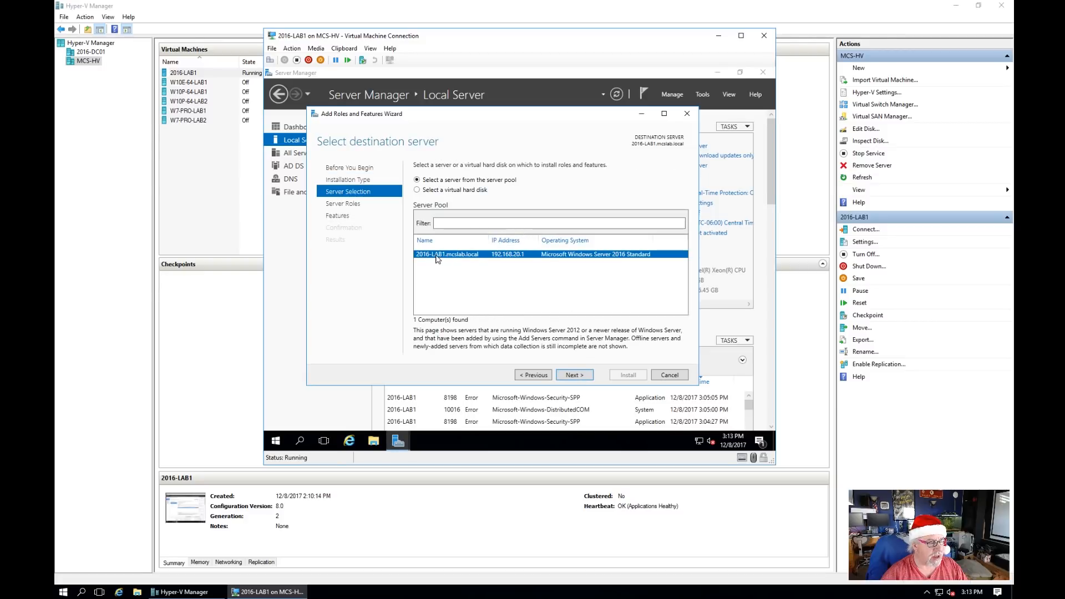
pyautogui.click(575, 376)
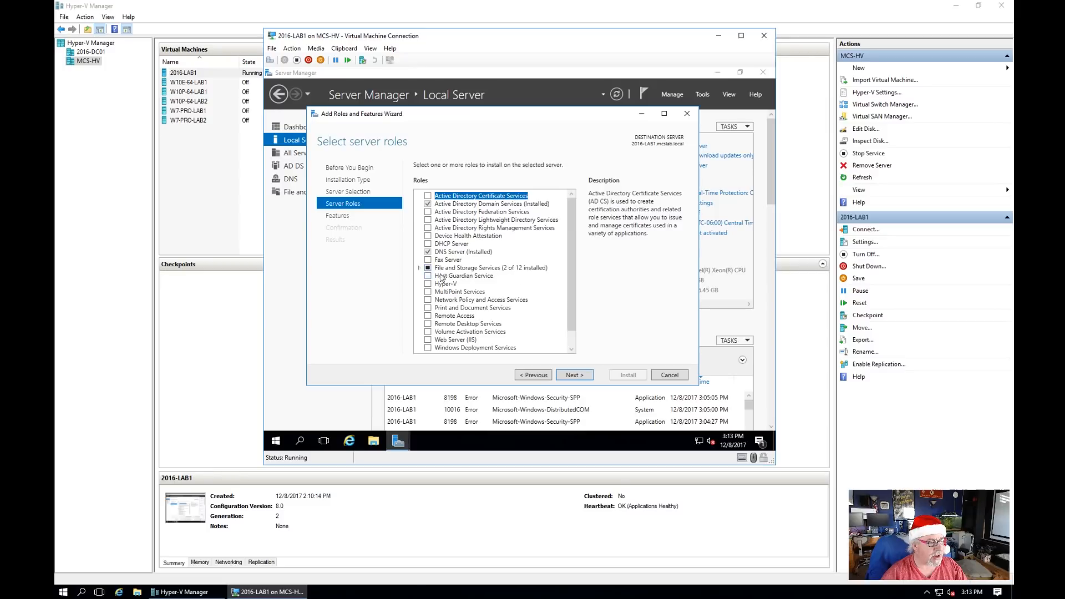
pyautogui.click(429, 245)
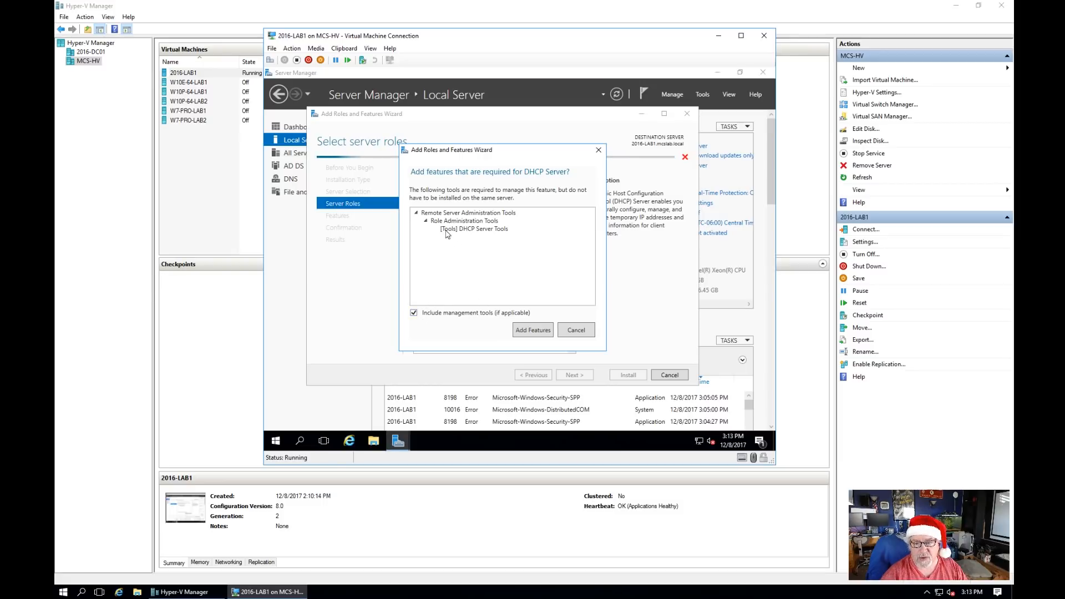
pyautogui.click(533, 330)
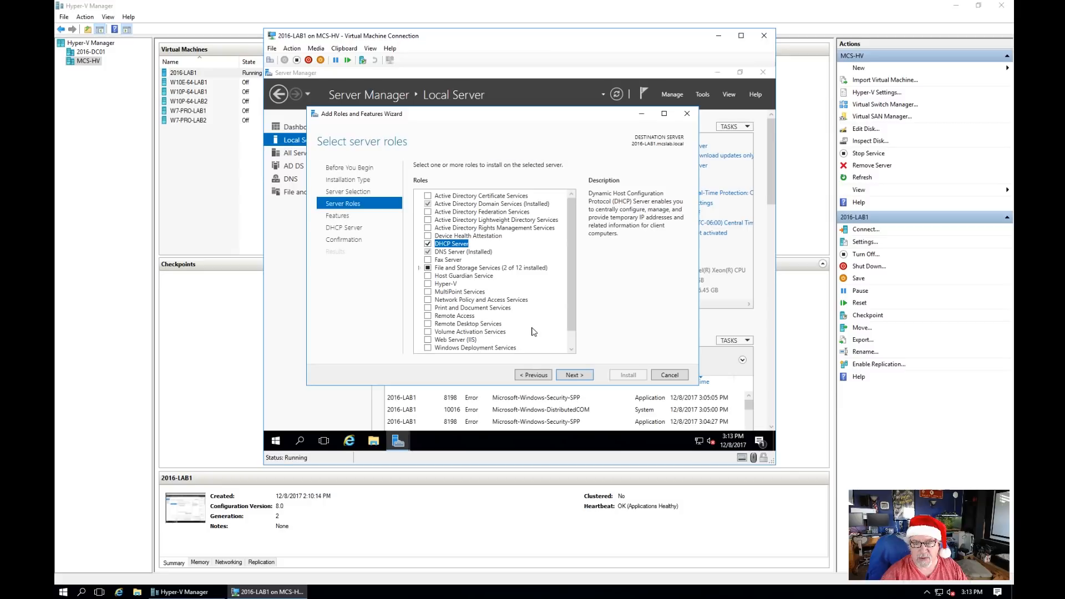
pyautogui.click(577, 375)
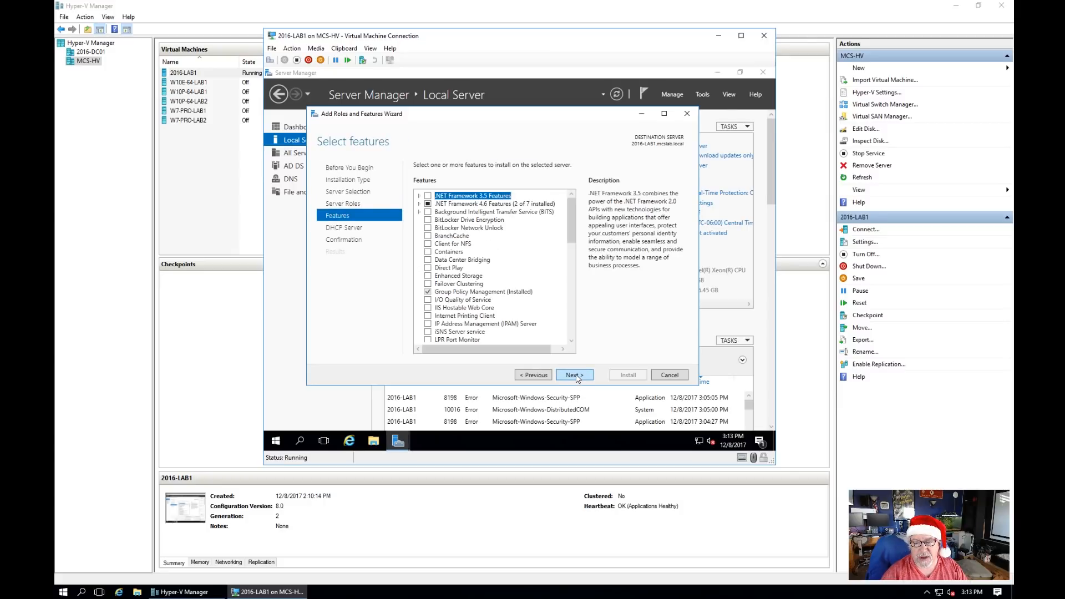
pyautogui.click(575, 375)
pyautogui.click(575, 376)
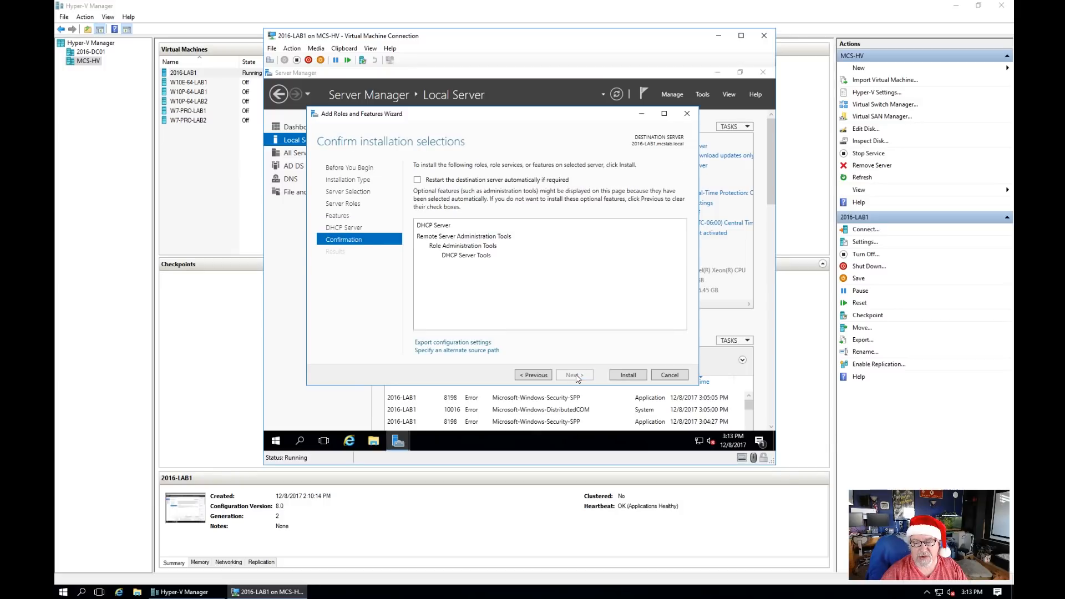
pyautogui.click(625, 375)
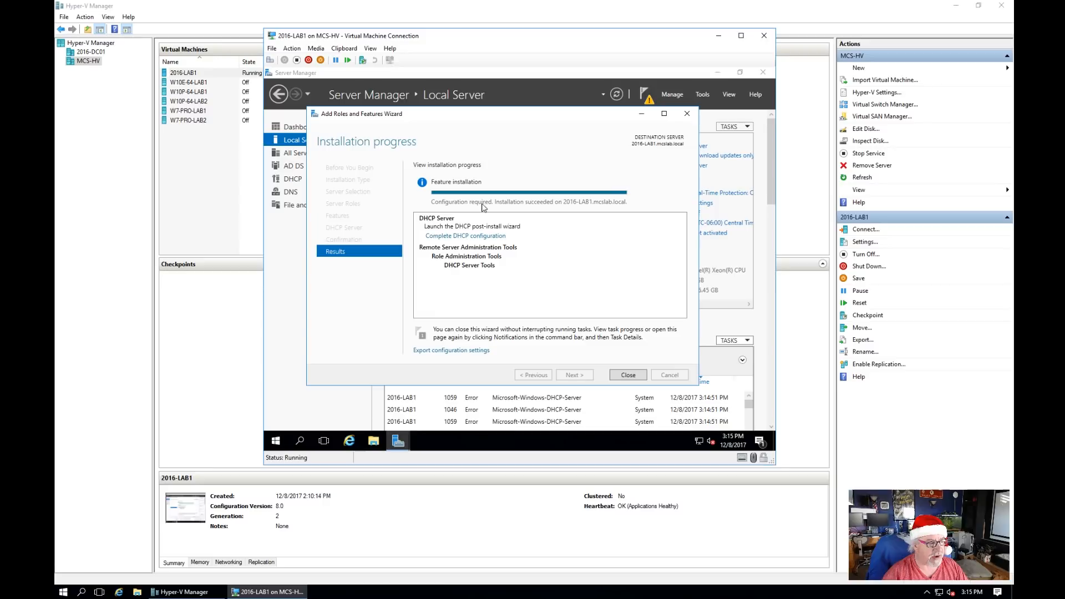
pyautogui.click(630, 376)
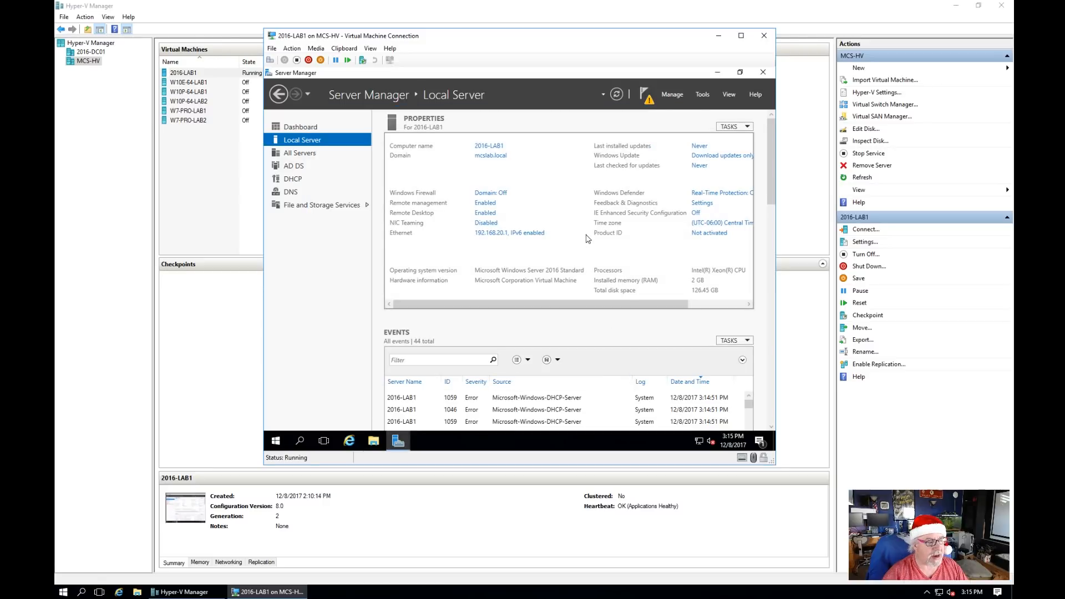
# Step: Run the DHCP post-install configuration, creating security groups and authorizing the server in AD DS
pyautogui.click(645, 95)
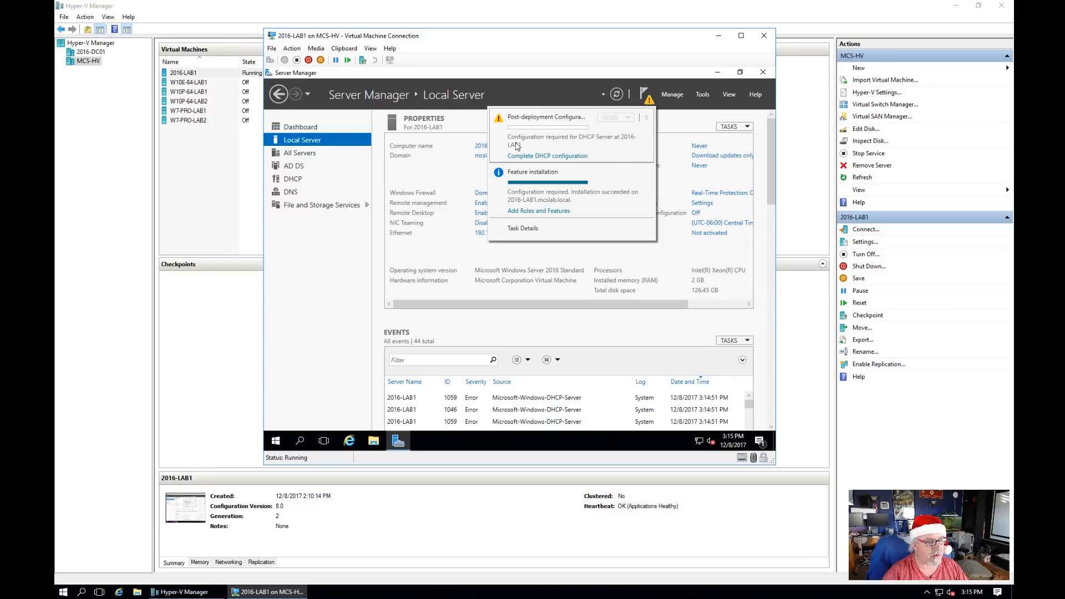
pyautogui.click(541, 156)
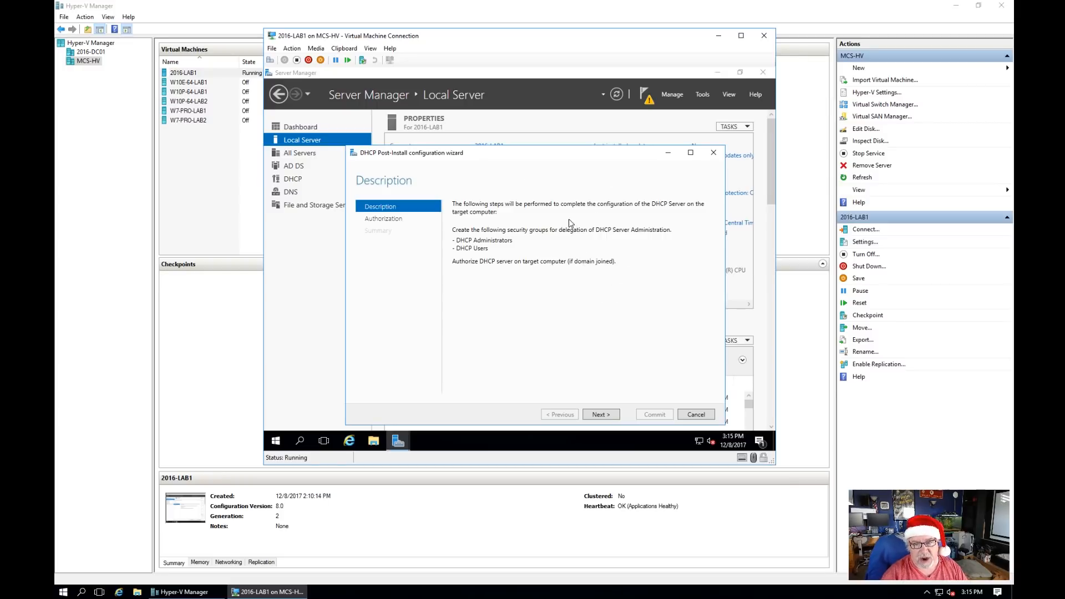
pyautogui.click(601, 414)
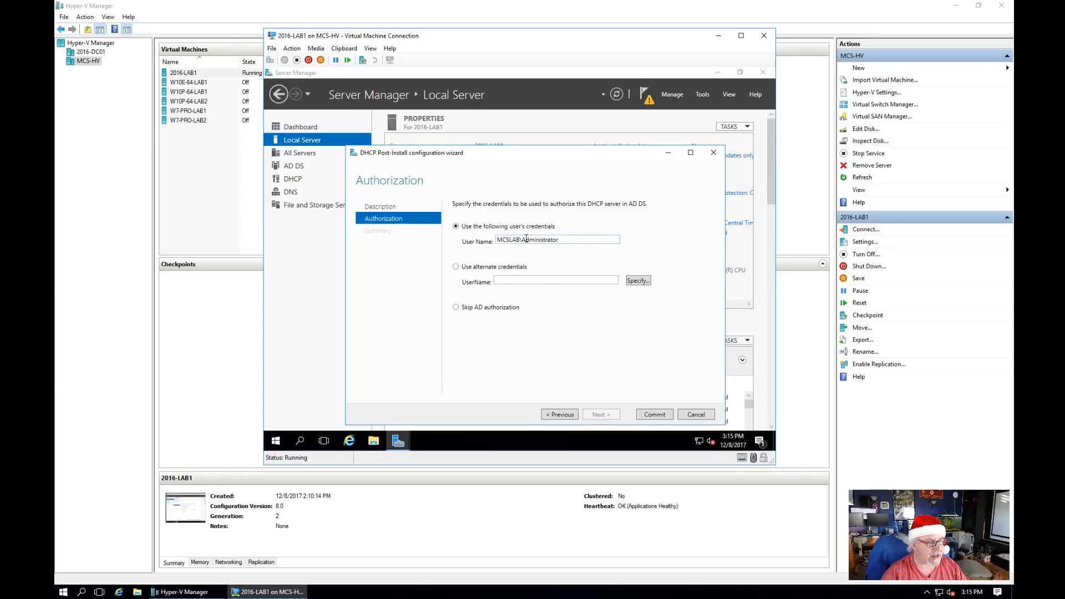
pyautogui.click(661, 417)
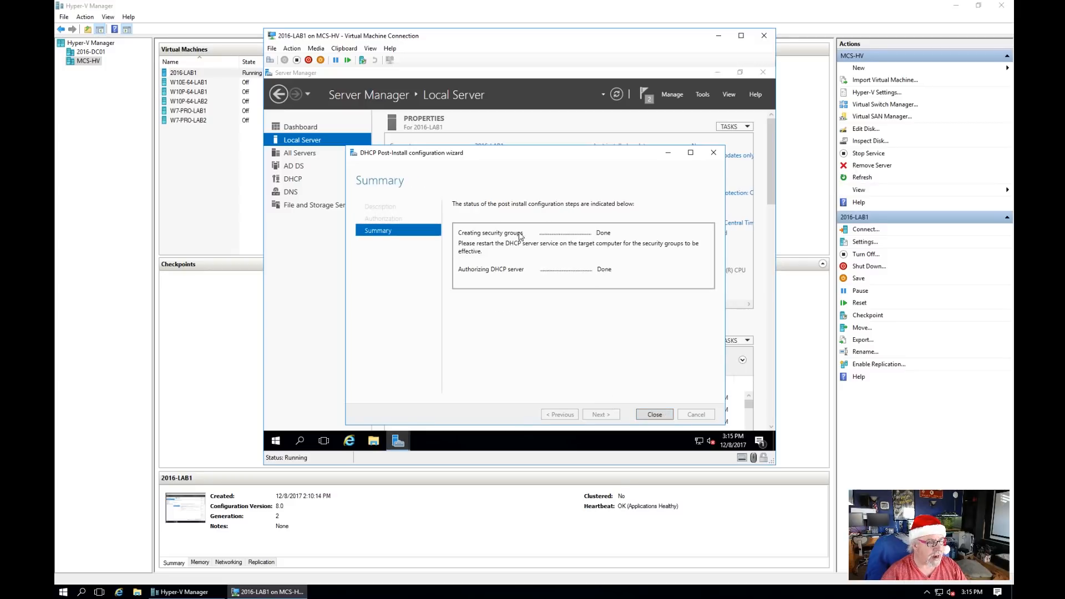
pyautogui.click(656, 415)
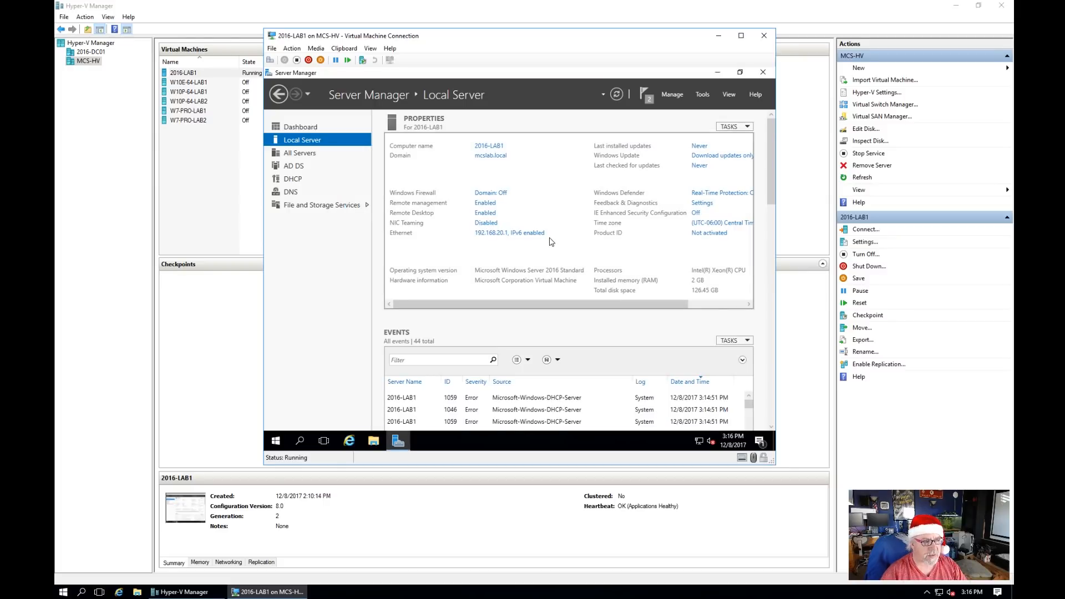
# Step: Check the Server Manager notifications and launch the DHCP console from the Tools menu
pyautogui.click(648, 100)
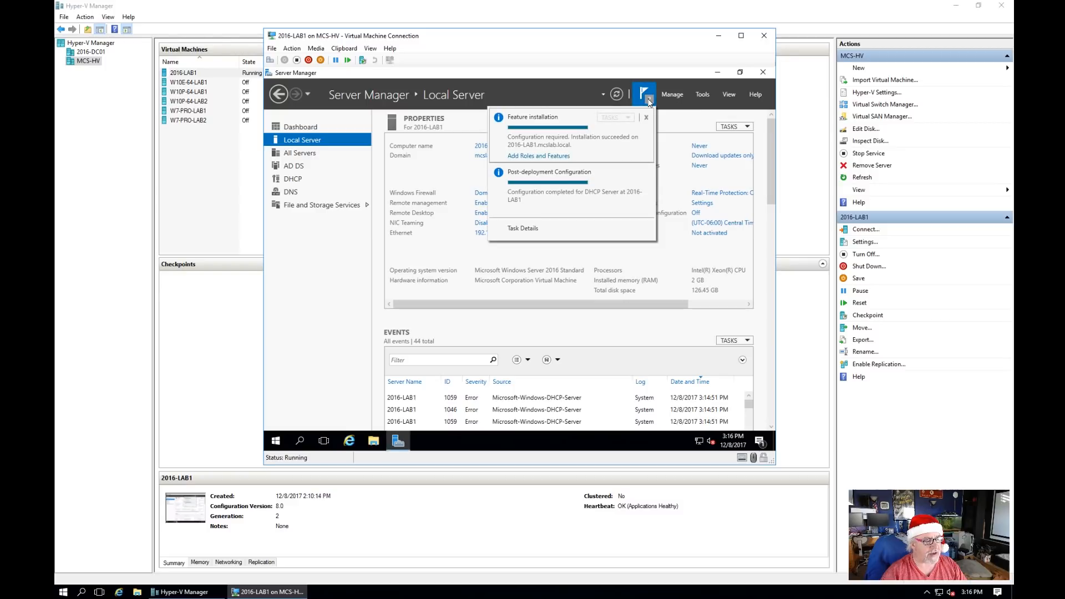
pyautogui.click(649, 102)
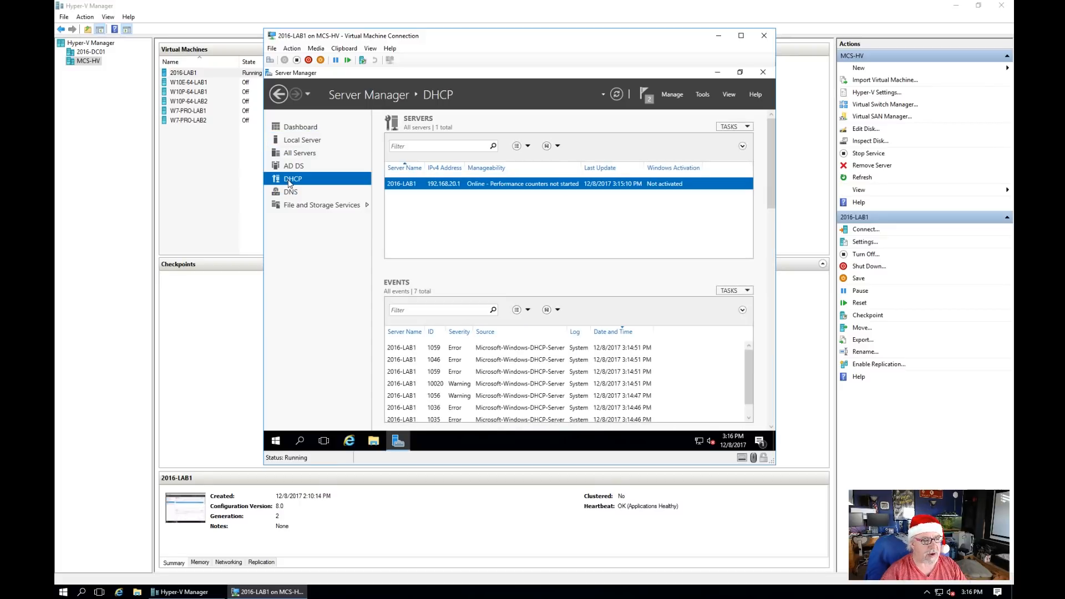
pyautogui.click(702, 96)
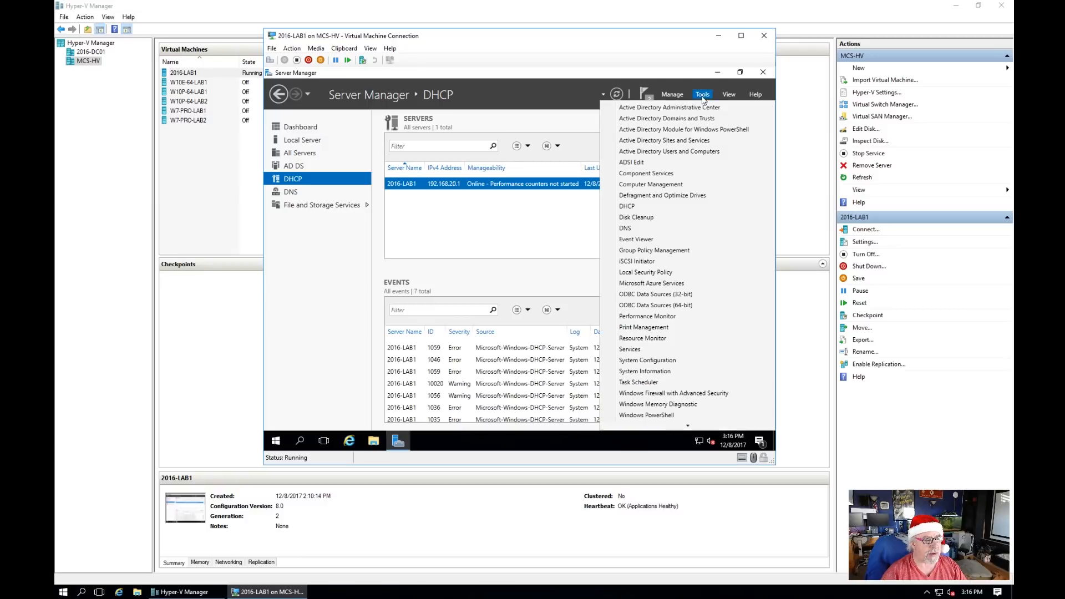
pyautogui.click(646, 206)
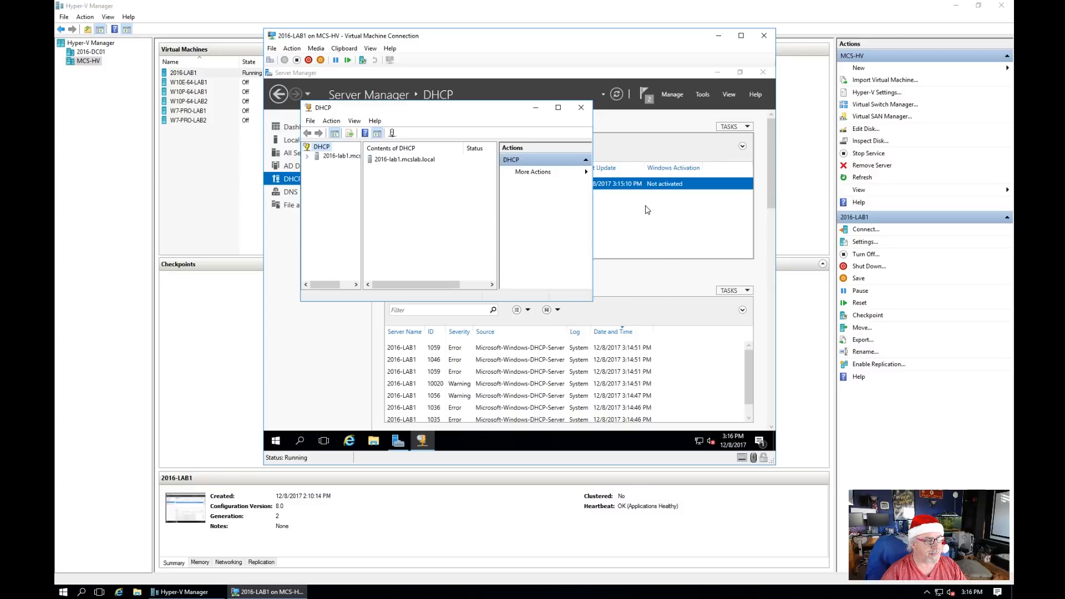
# Step: Maximize the DHCP console, expand 2016-lab1.mcslab.local, widen the tree pane and expand IPv4
pyautogui.click(558, 107)
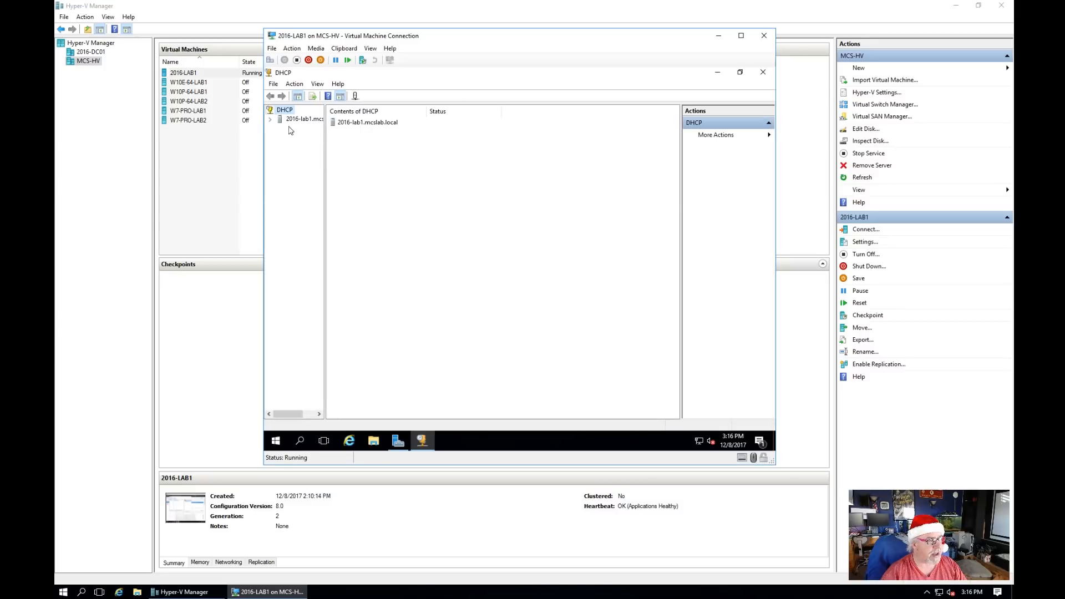
pyautogui.click(271, 120)
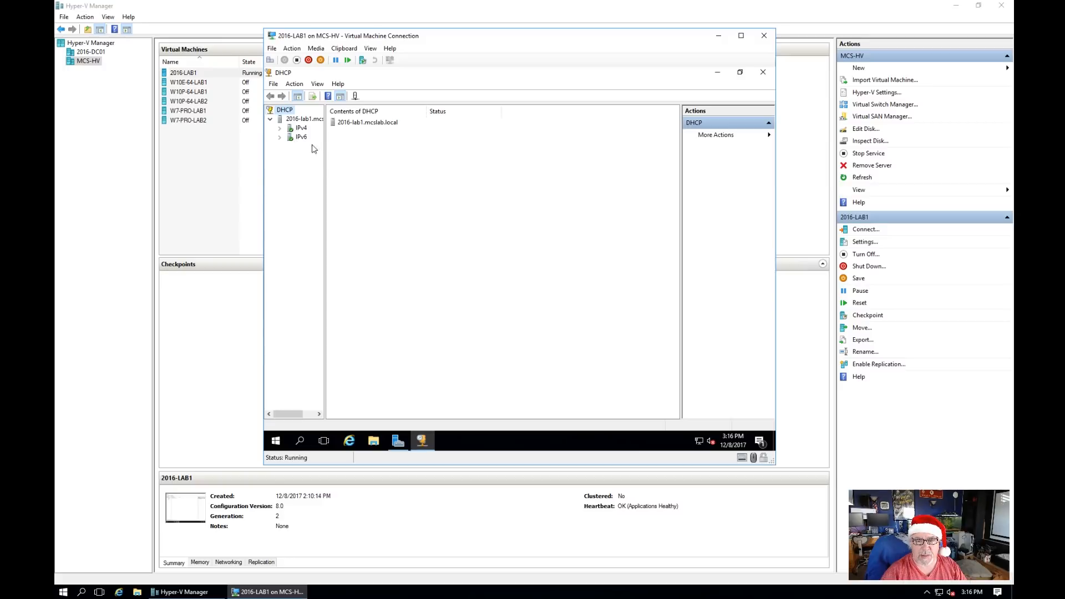
pyautogui.moveTo(326, 168); pyautogui.dragTo(383, 166)
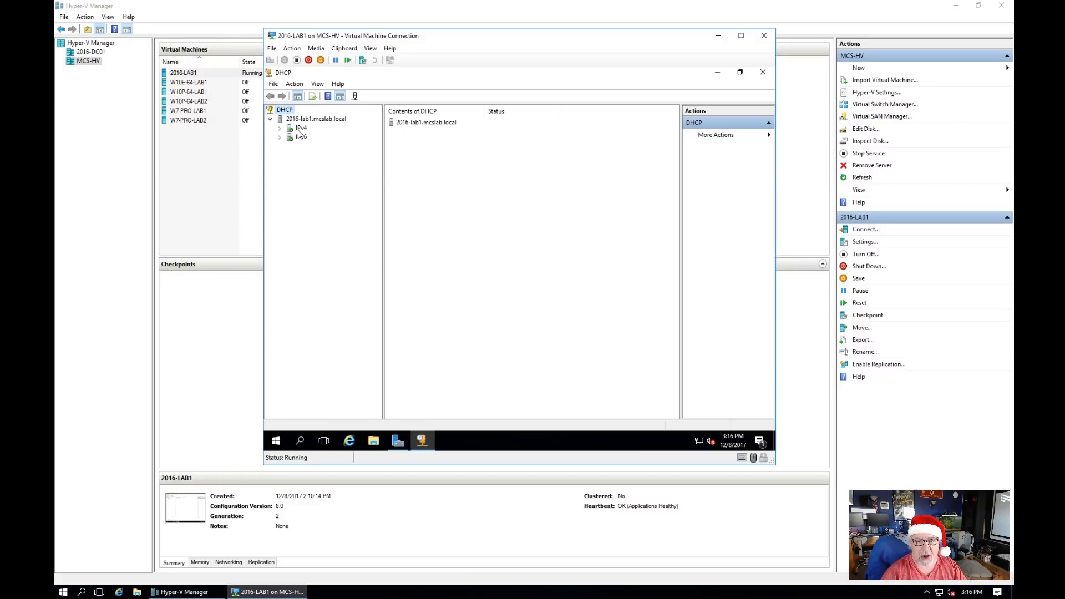
pyautogui.doubleClick(300, 129)
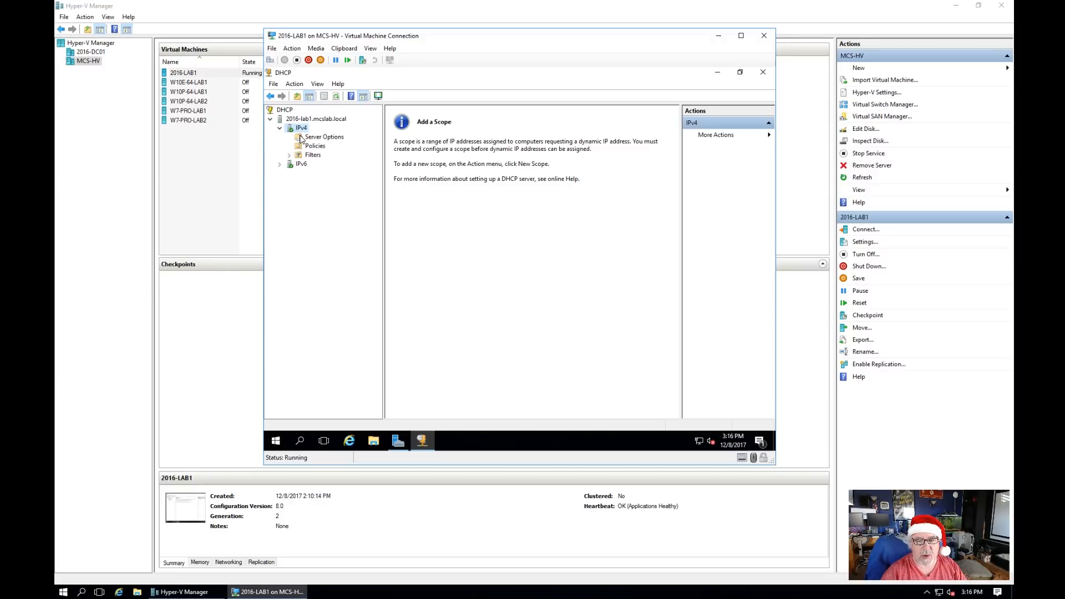
# Step: Start a new IPv4 scope named MCSLAB with the description 'MCSLAB Scope'
pyautogui.rightClick(299, 133)
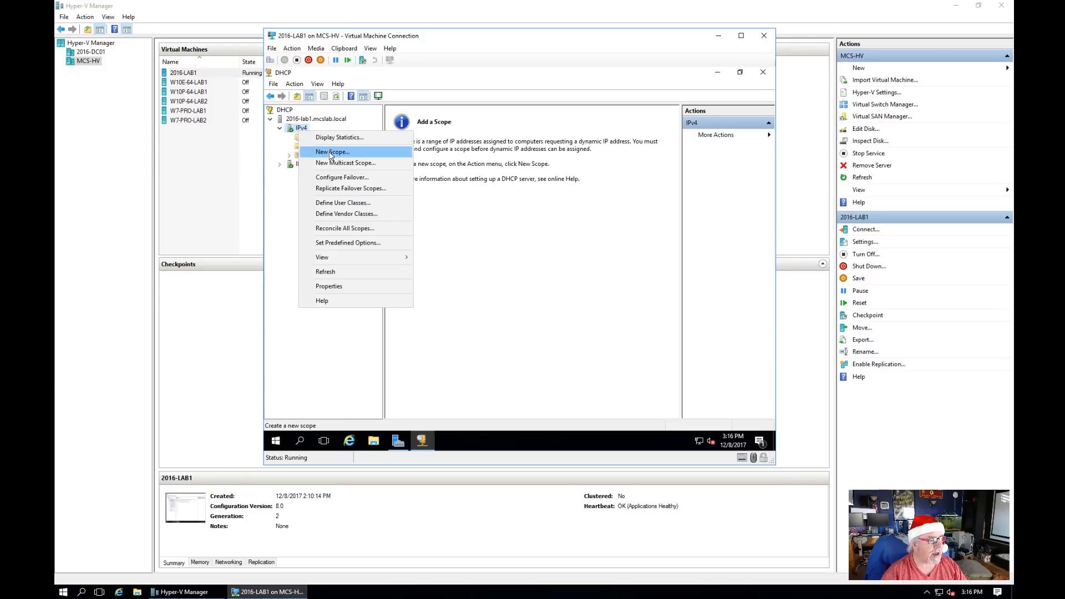
pyautogui.click(330, 153)
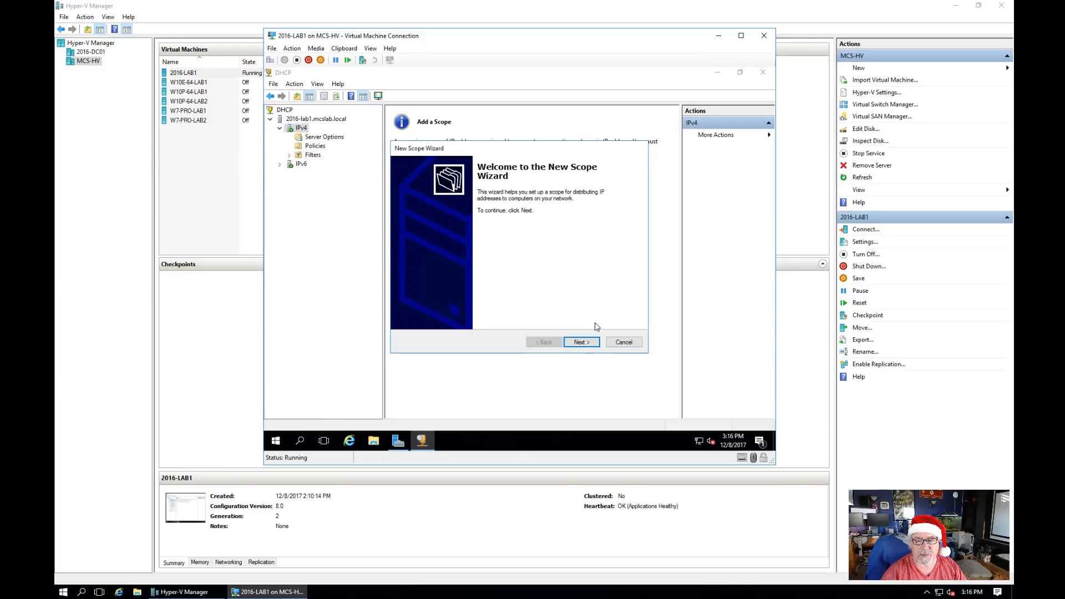
pyautogui.click(584, 344)
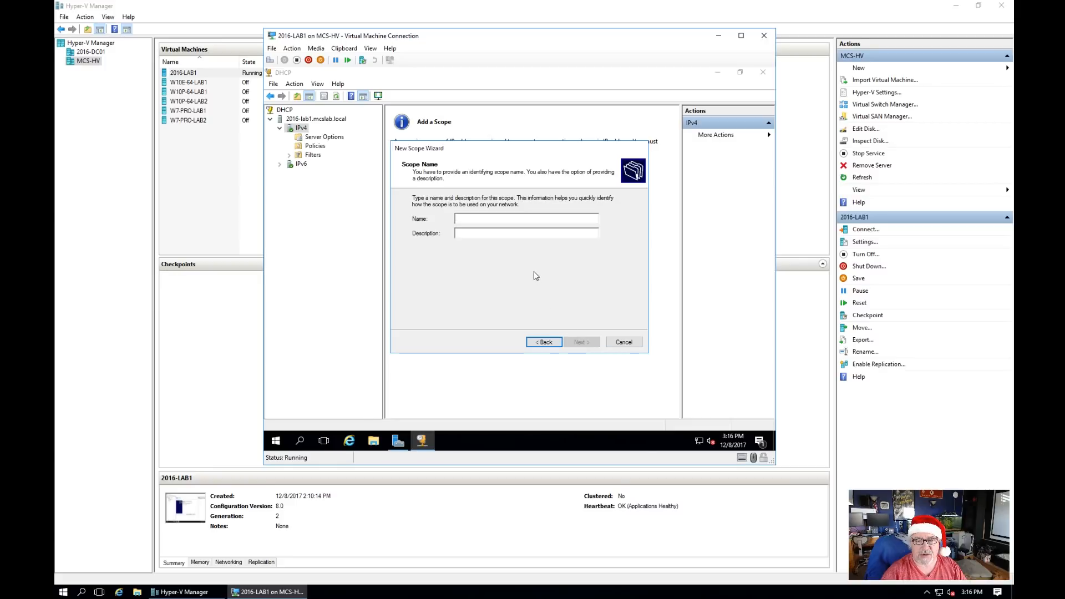
pyautogui.write('MCSLAB')
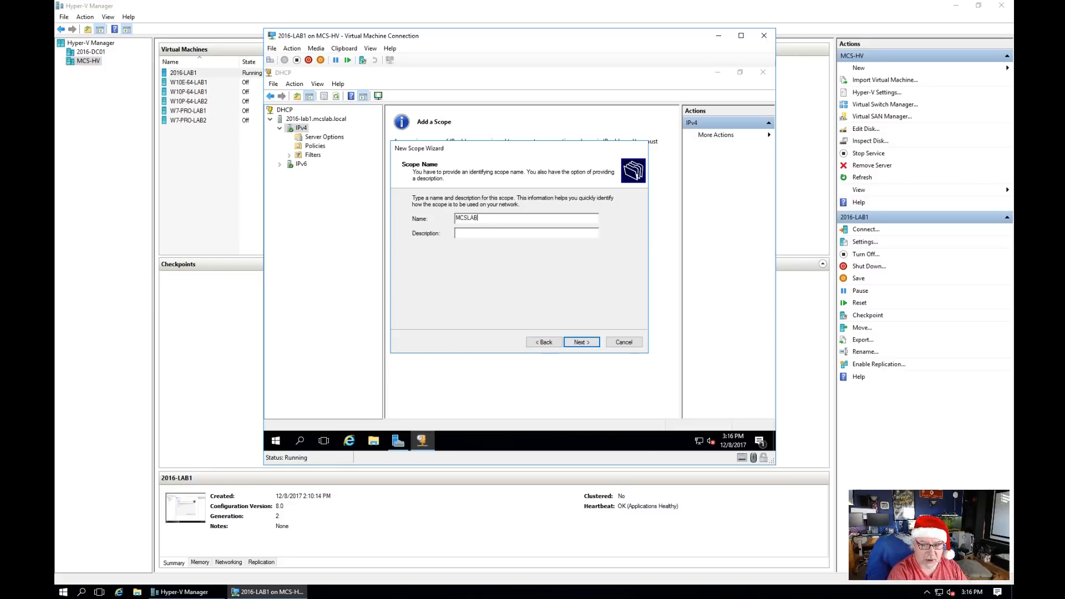
pyautogui.press('Tab')
pyautogui.write('MCSLAB')
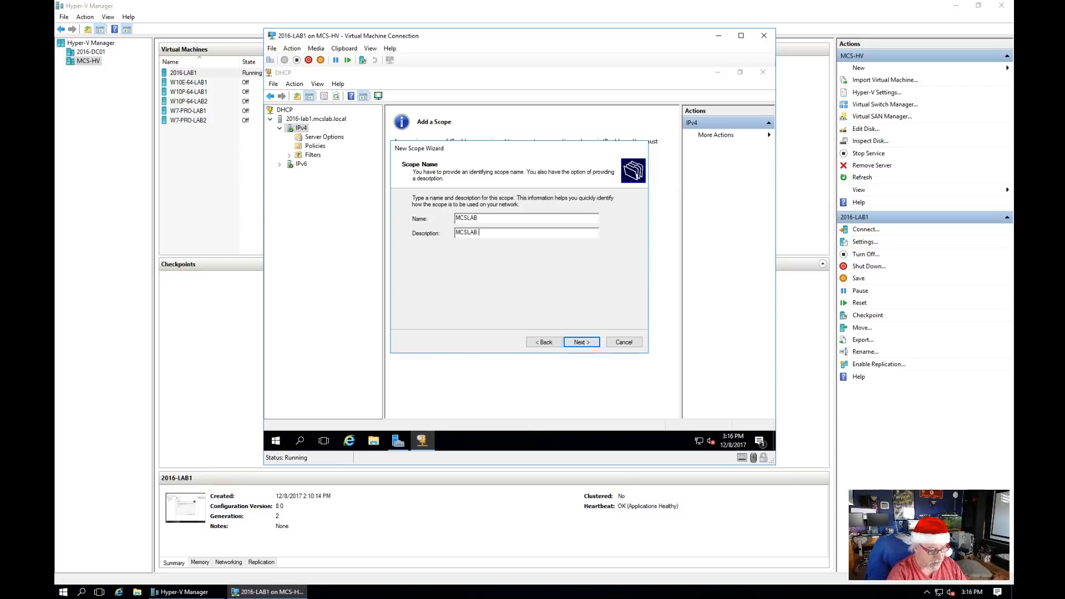
pyautogui.write(' Scope')
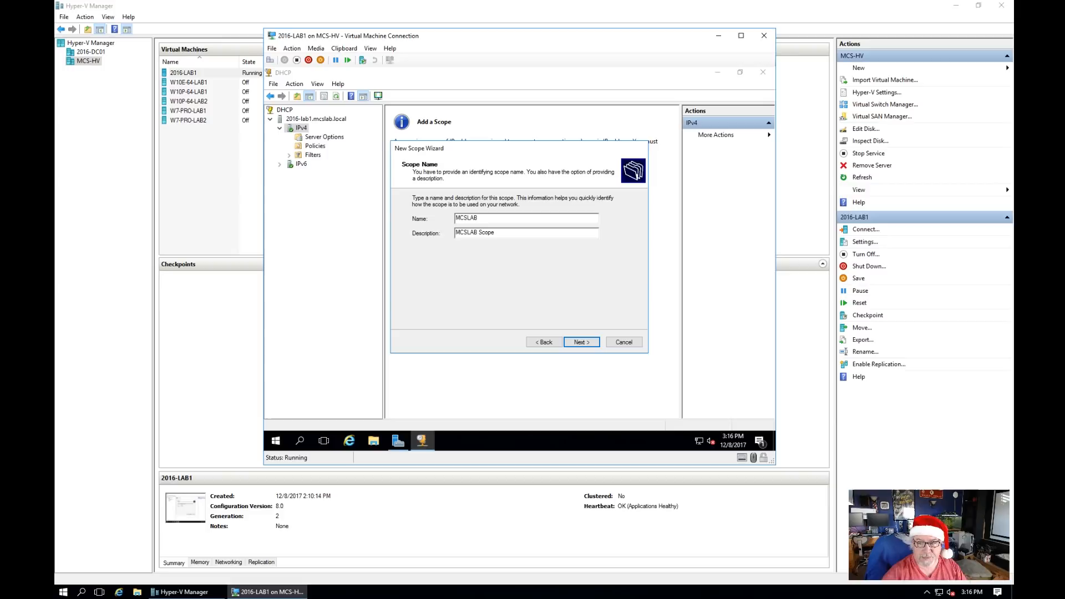
pyautogui.click(579, 342)
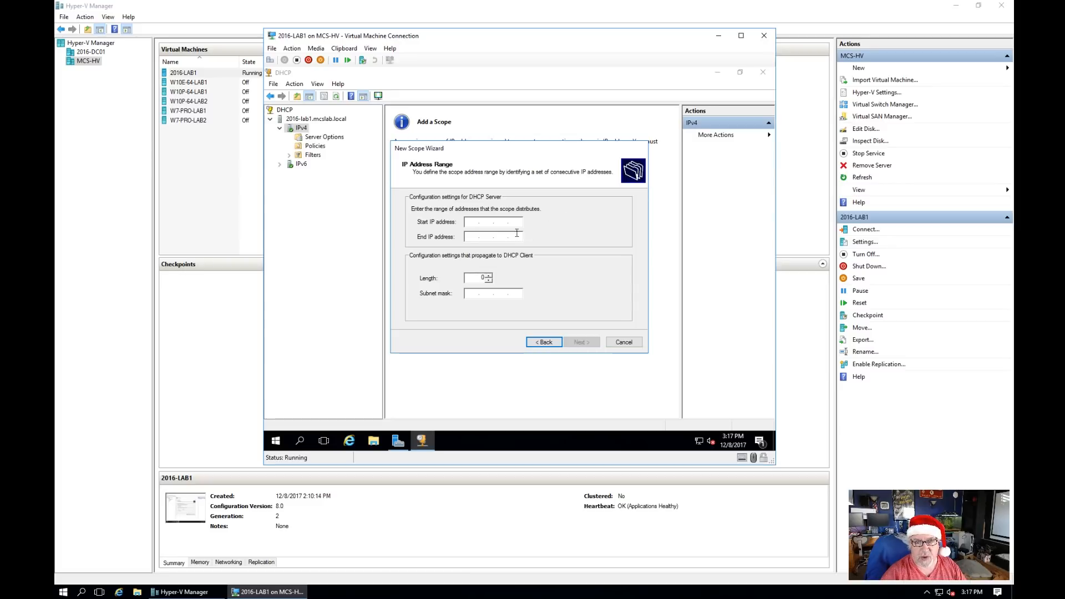
# Step: Set the scope's address range from 192.168.20.26 to 192.168.20.99
pyautogui.click(484, 221)
pyautogui.write('192.')
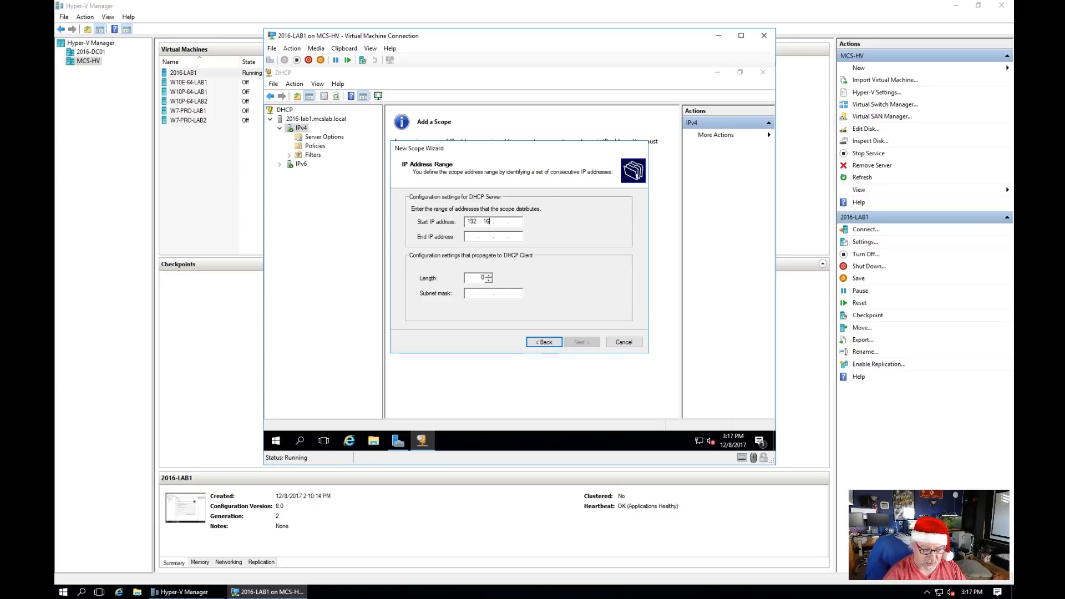
pyautogui.write('168.20.')
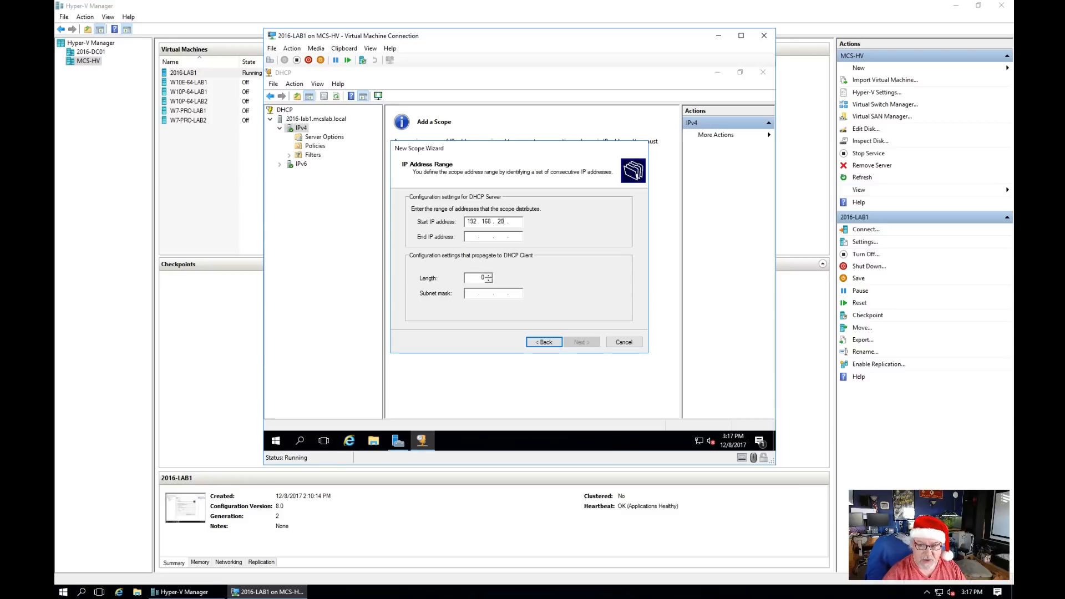
pyautogui.write('26')
pyautogui.press('Tab')
pyautogui.write('192 . 16')
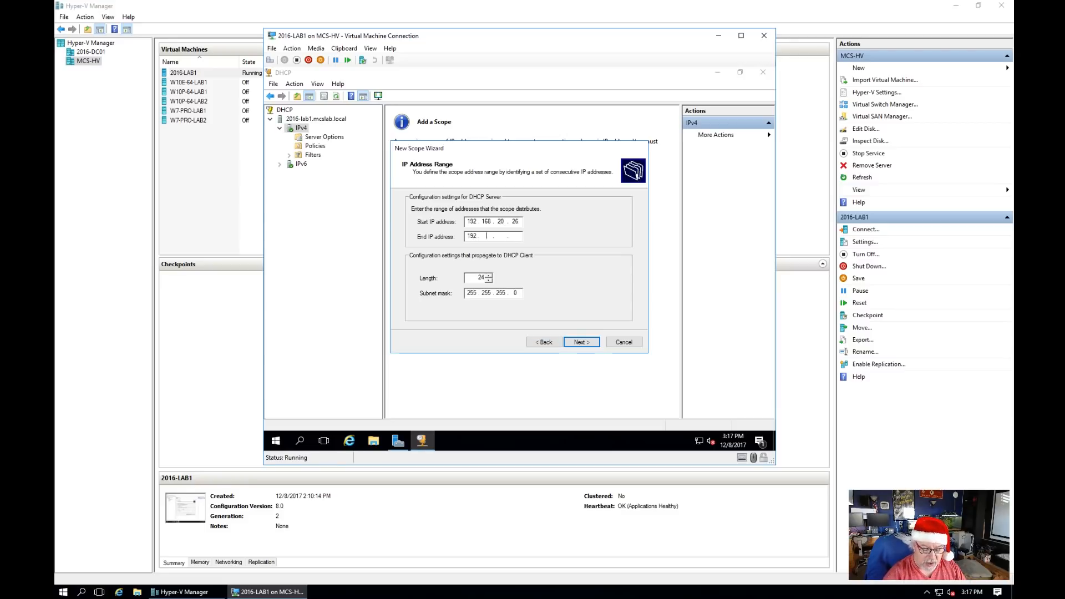
pyautogui.write('8 . 20 . 99')
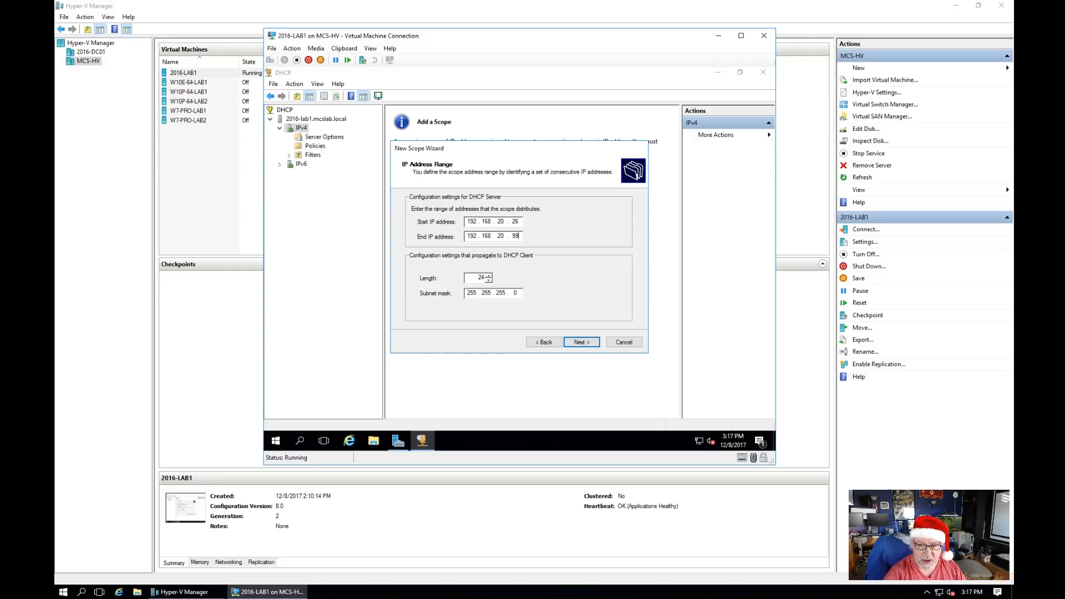
pyautogui.click(582, 342)
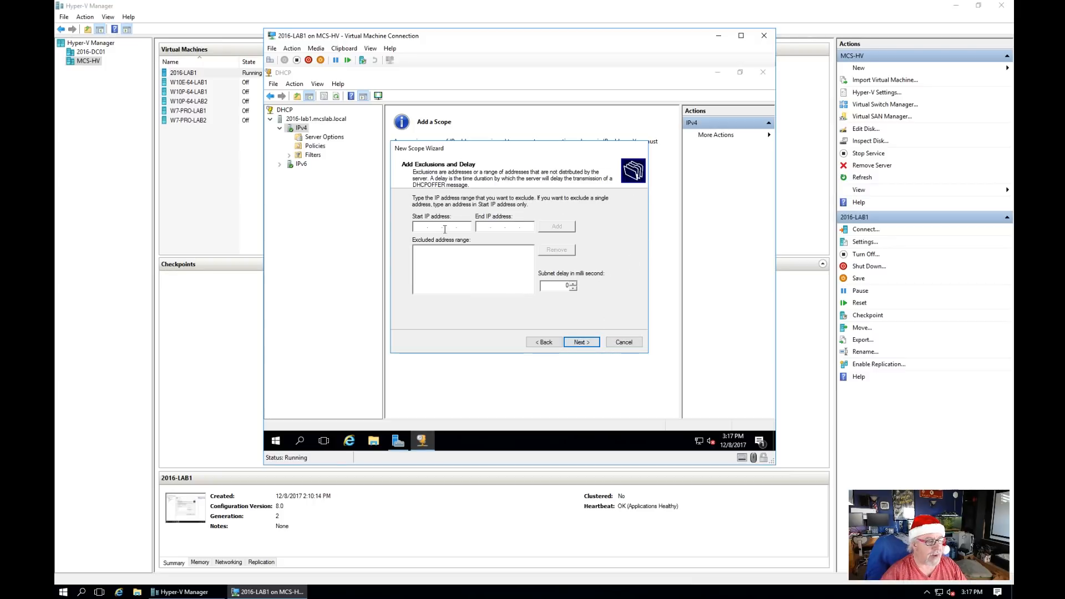
# Step: Keep default exclusions and lease duration, and add 192.168.20.254 as the scope's default gateway
pyautogui.click(579, 342)
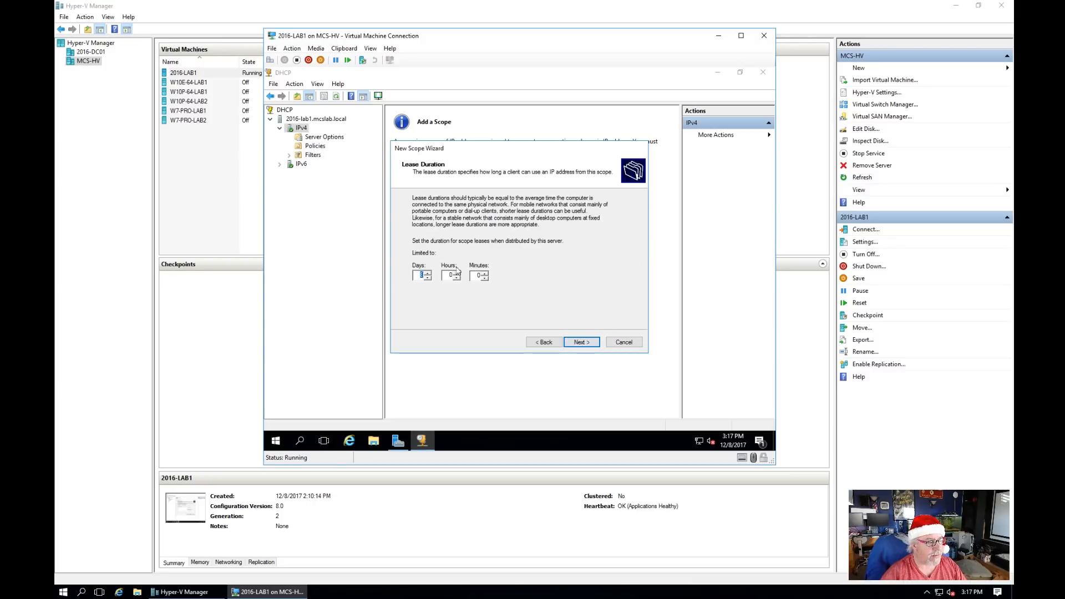
pyautogui.click(583, 342)
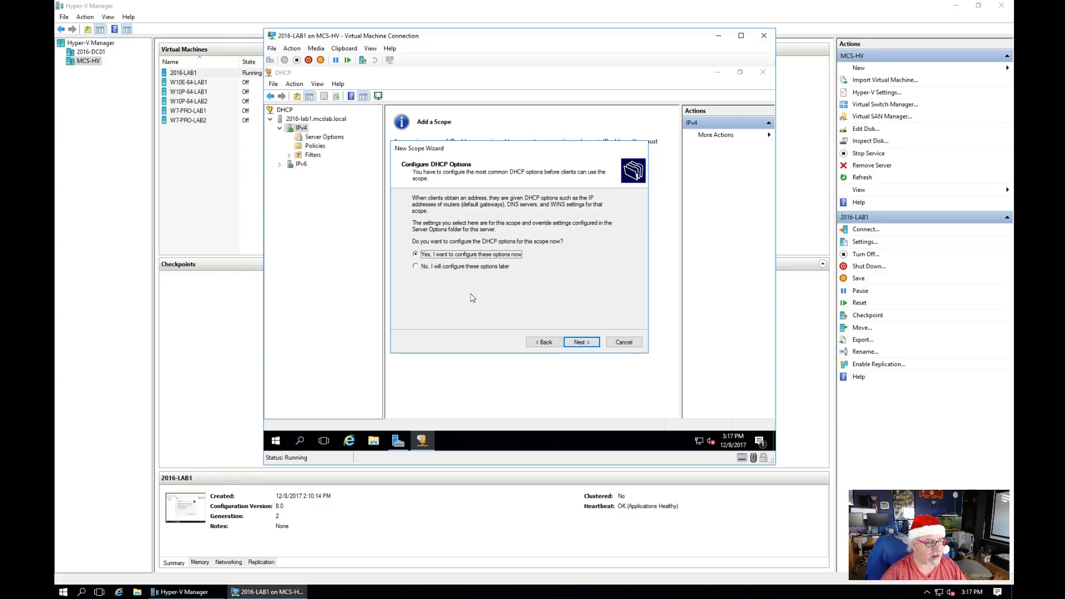
pyautogui.click(585, 344)
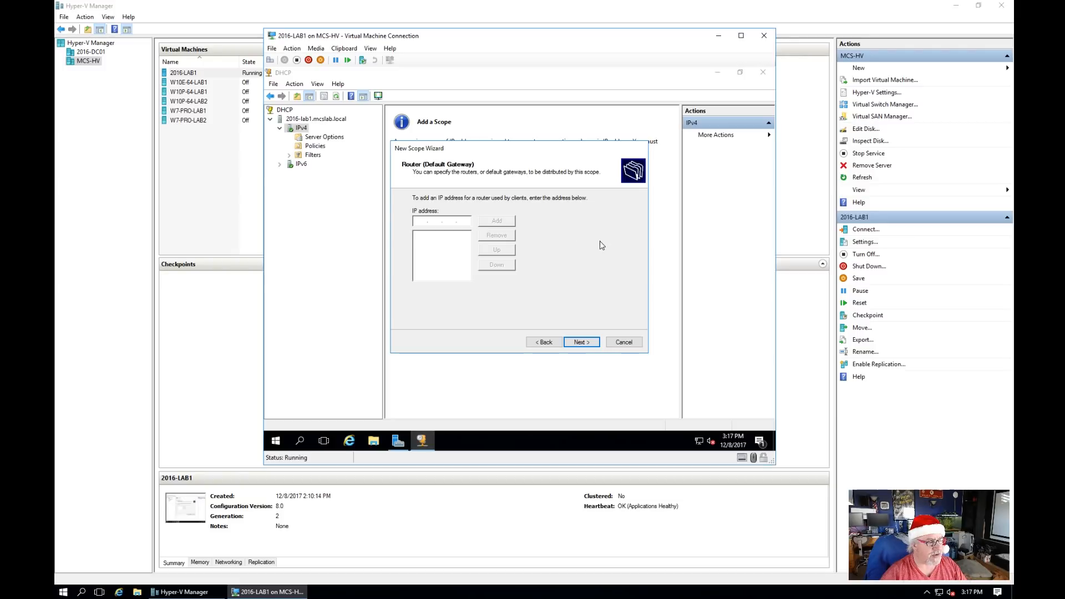
pyautogui.write('192 . 16')
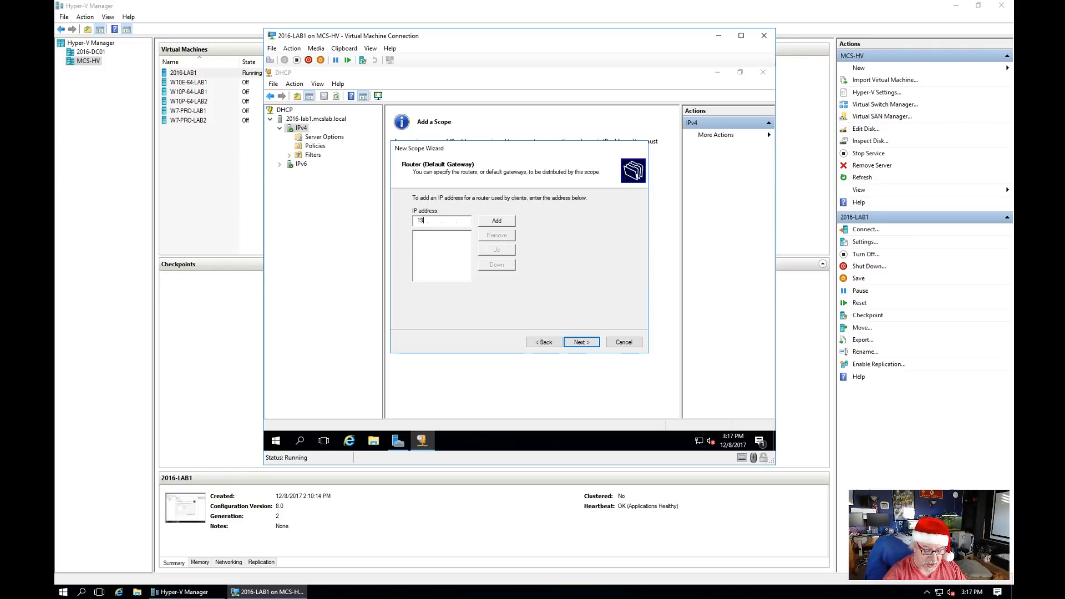
pyautogui.write('8 . 20 . 254')
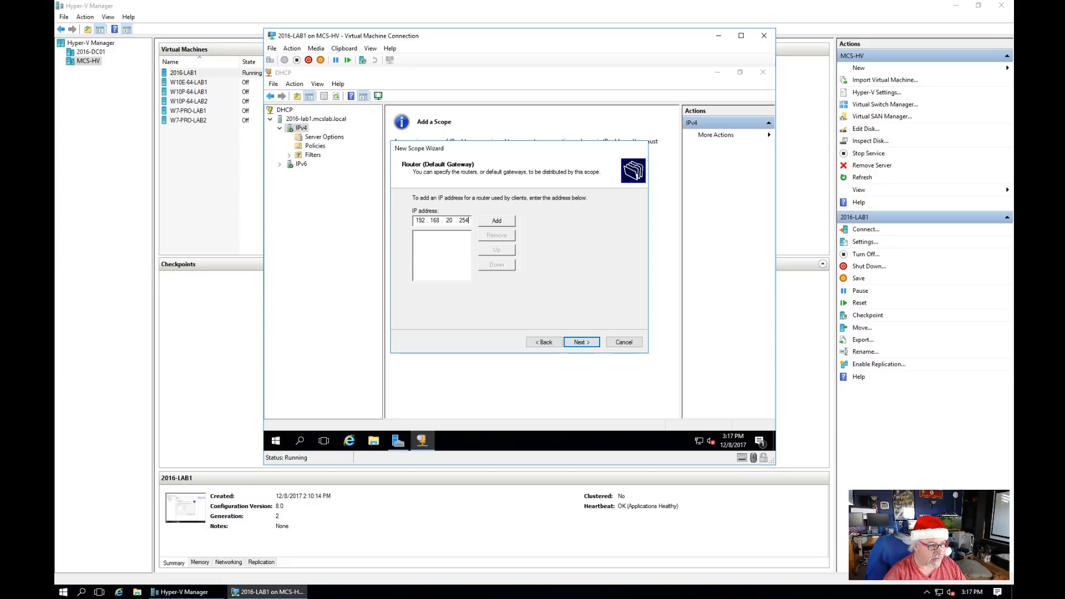
pyautogui.click(505, 222)
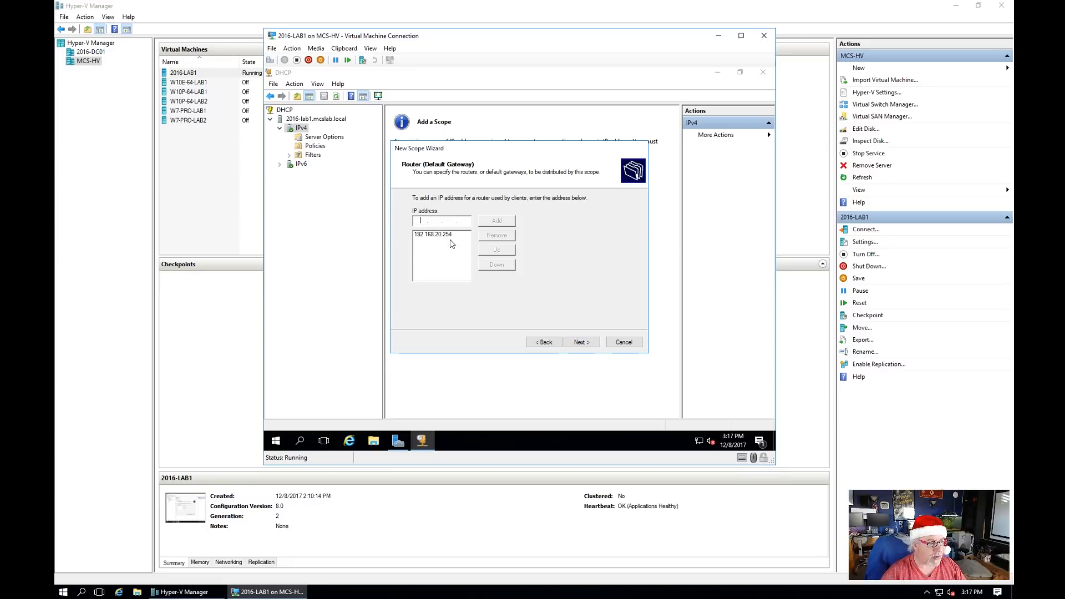
pyautogui.click(579, 341)
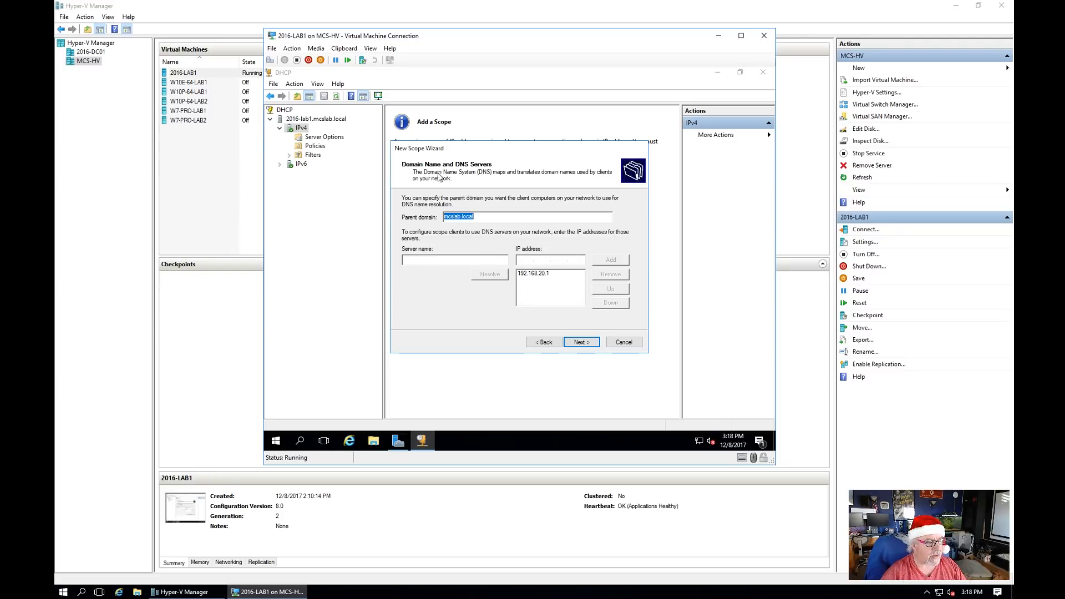
# Step: Add 8.8.8.8 as a DNS server and discard the invalid 4.4.8.8 entry
pyautogui.click(527, 260)
pyautogui.write('8')
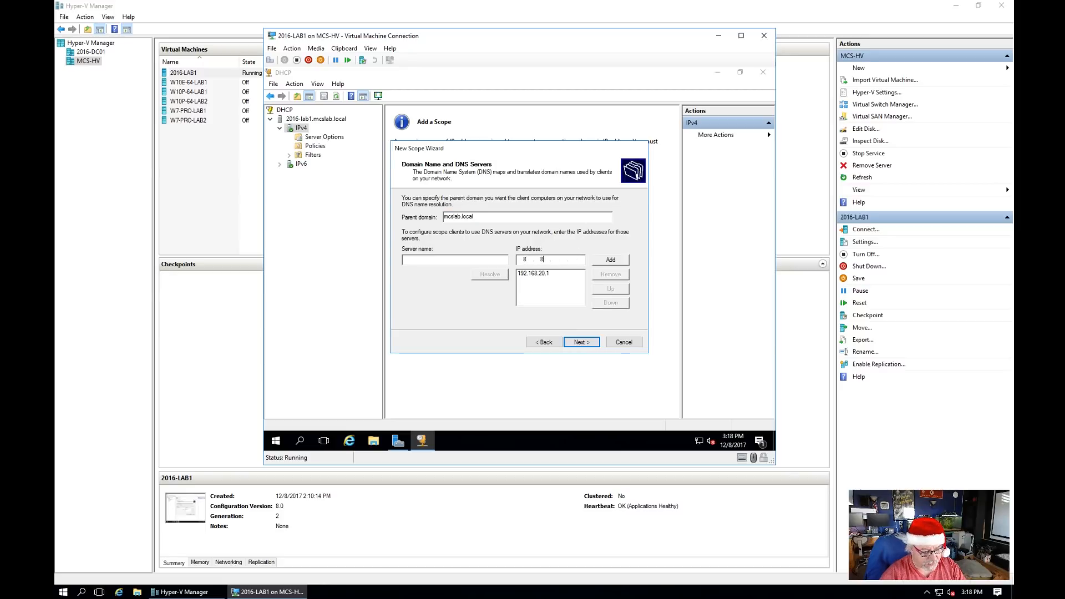
pyautogui.write('.8.8.8')
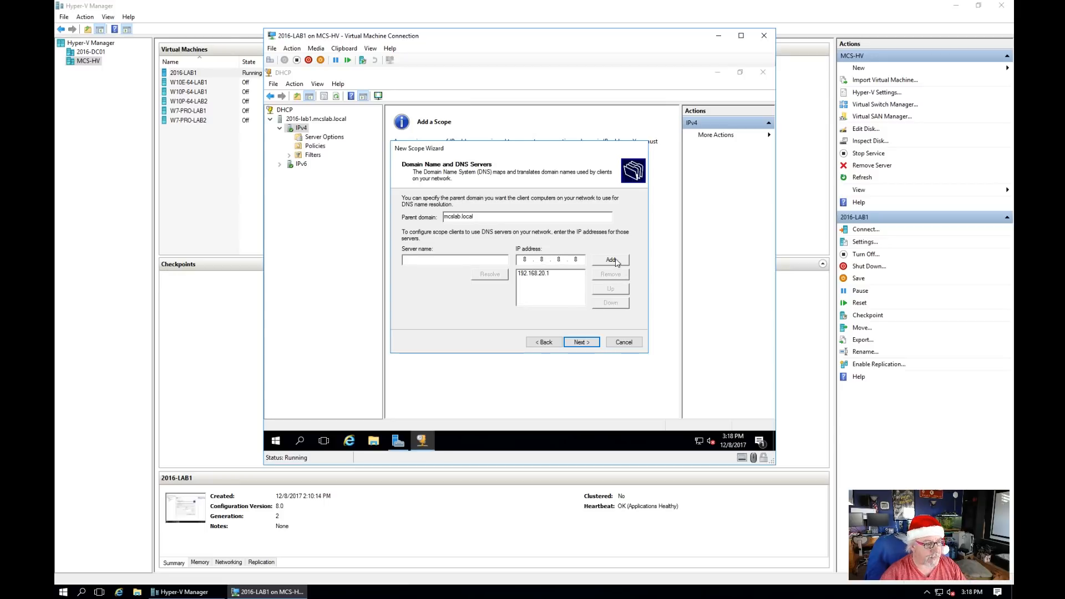
pyautogui.click(611, 260)
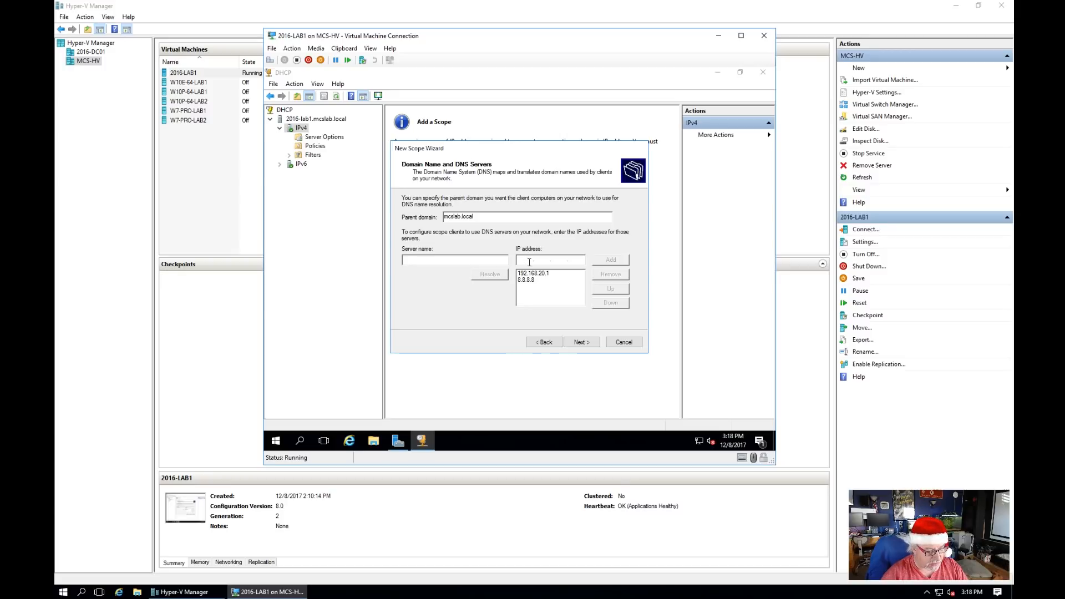
pyautogui.write('4.4.8.8')
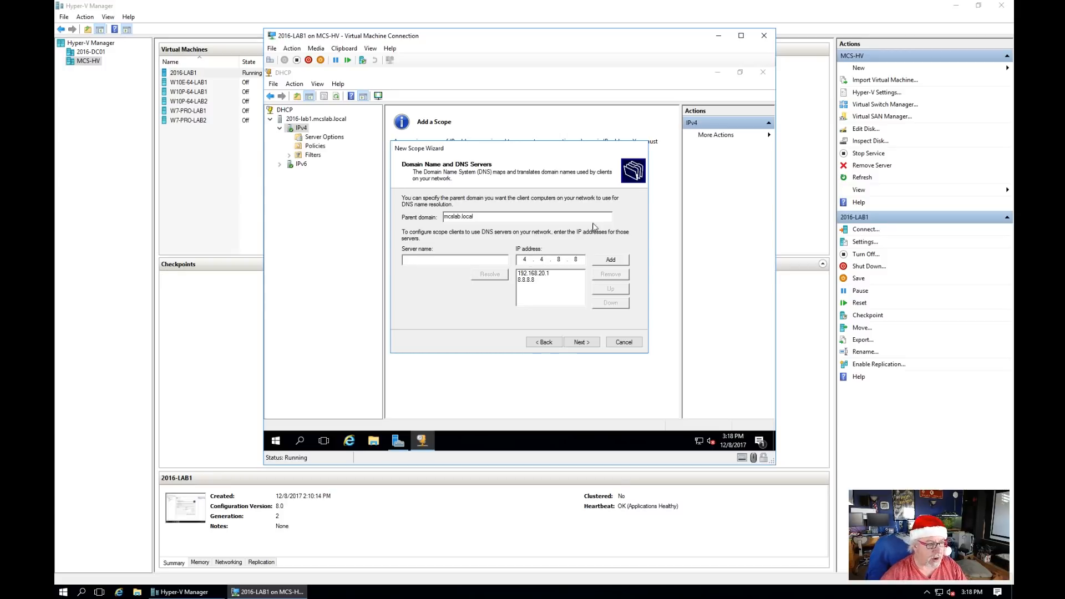
pyautogui.click(617, 261)
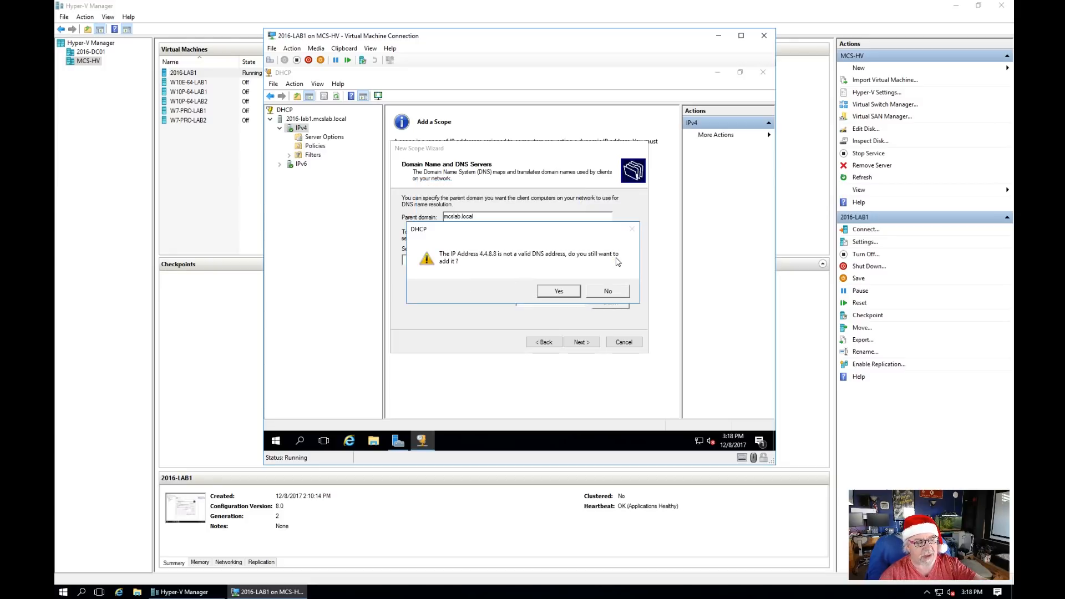
pyautogui.click(605, 292)
# Step: Add 208.67.220.220 to the scope's DNS server list
pyautogui.write('20867')
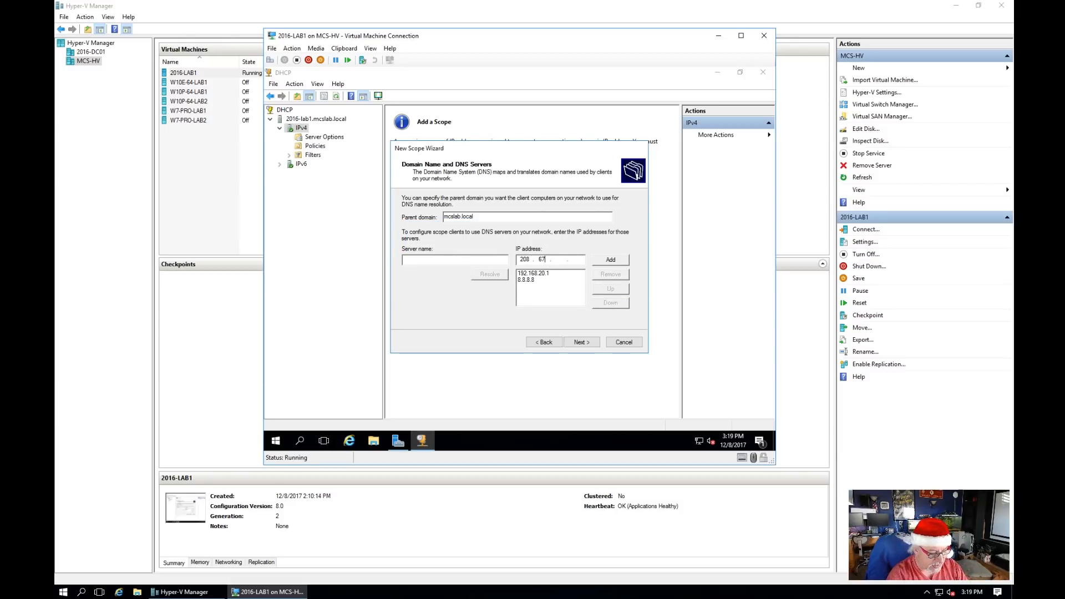
pyautogui.press('Return')
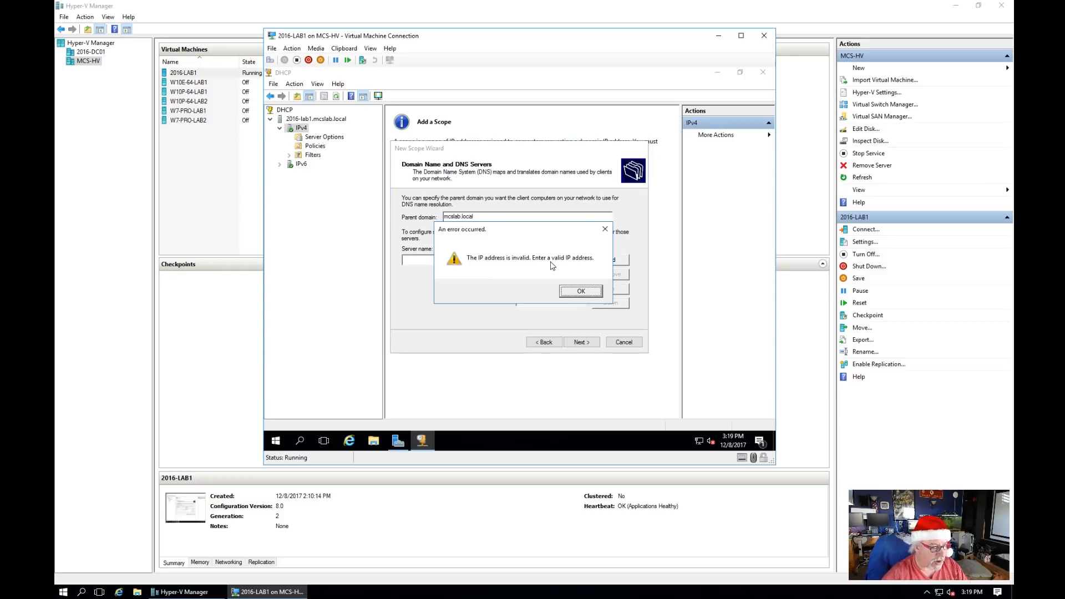
pyautogui.click(580, 290)
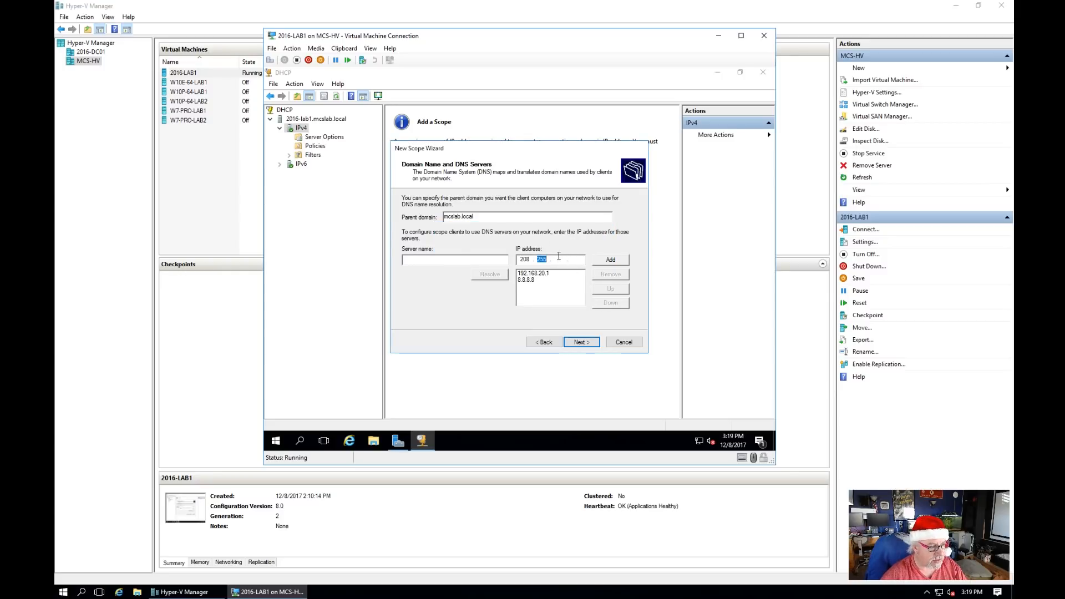
pyautogui.write('67 . ')
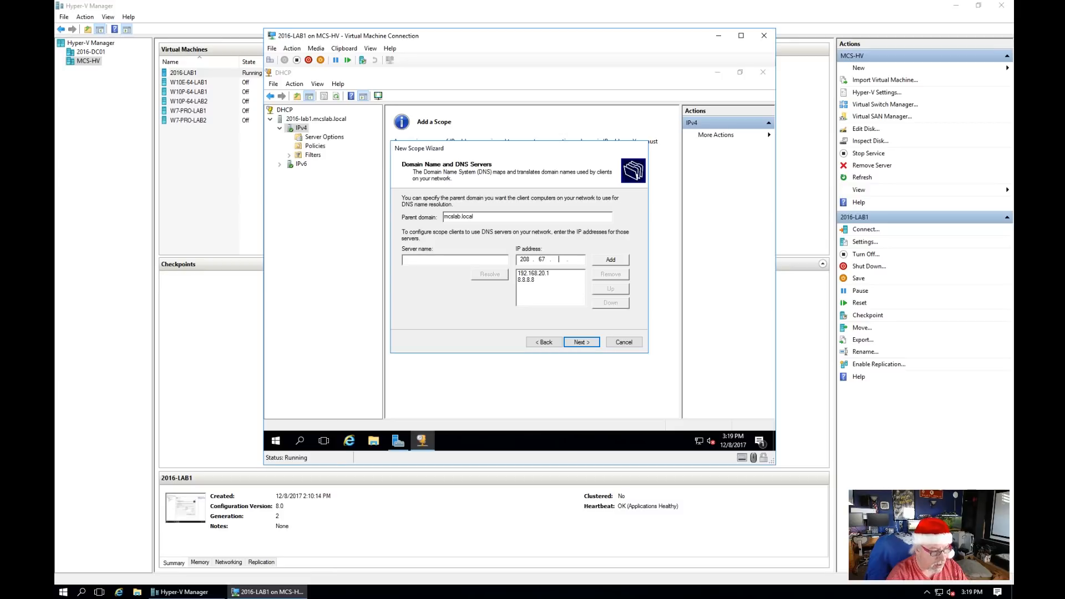
pyautogui.write('220 . ')
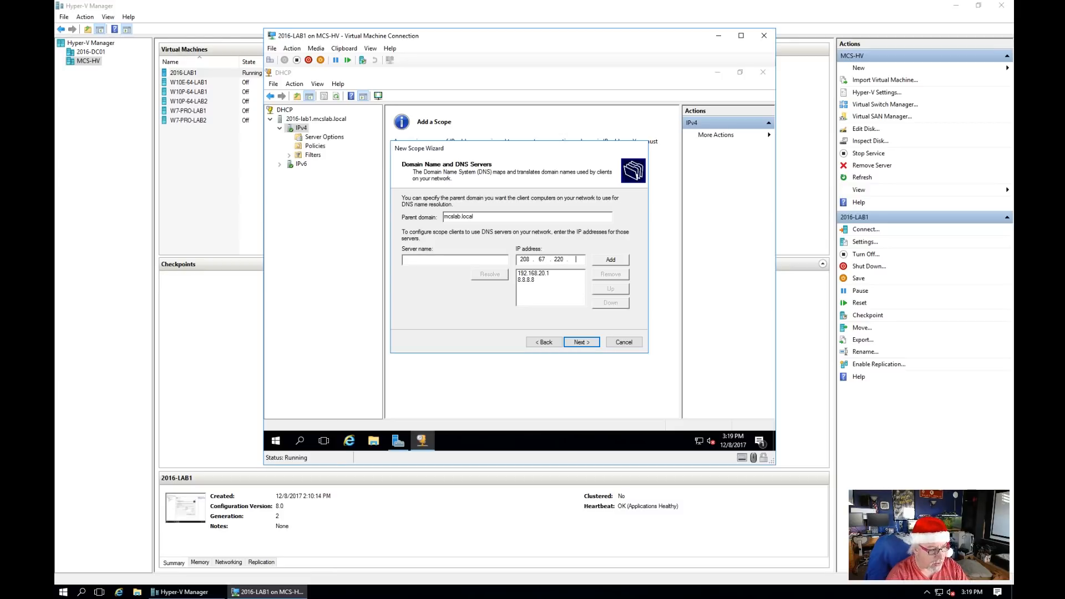
pyautogui.write('220')
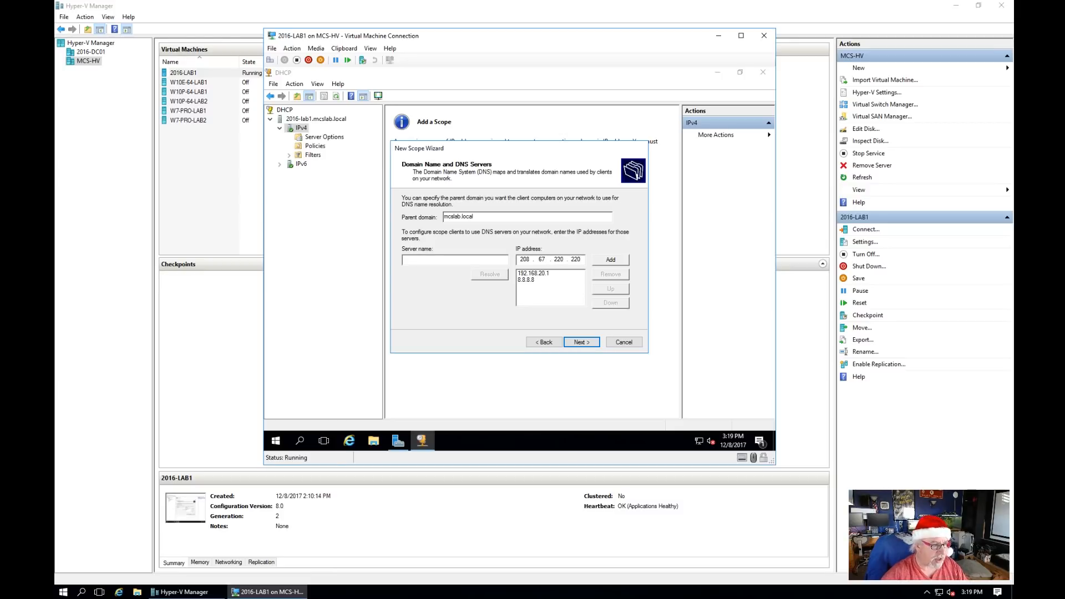
pyautogui.click(613, 261)
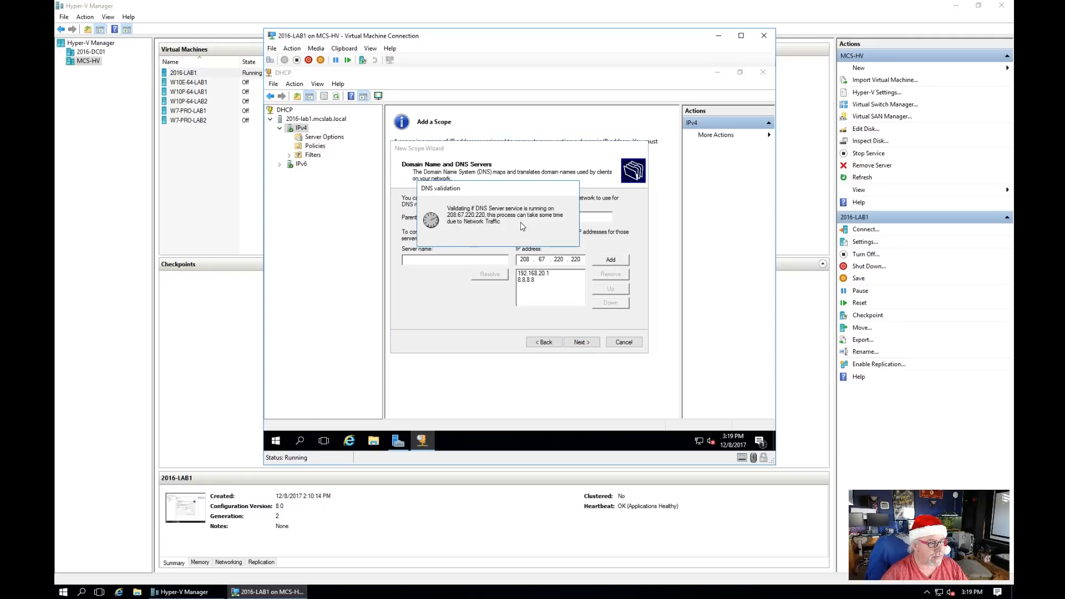
# Step: Skip WINS servers, activate the scope now and finish the New Scope Wizard
pyautogui.click(589, 342)
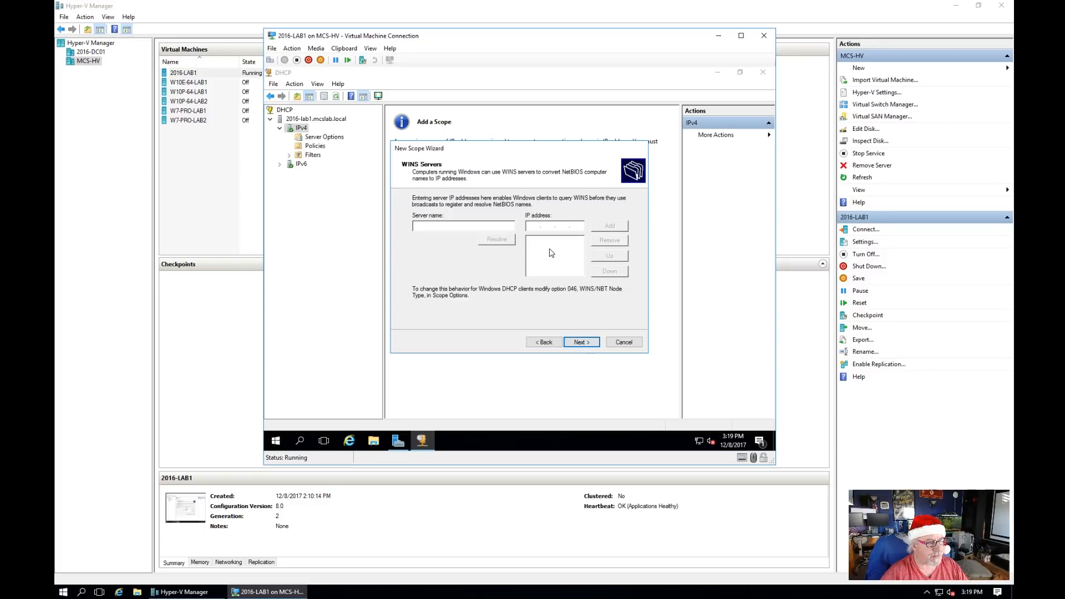
pyautogui.click(588, 342)
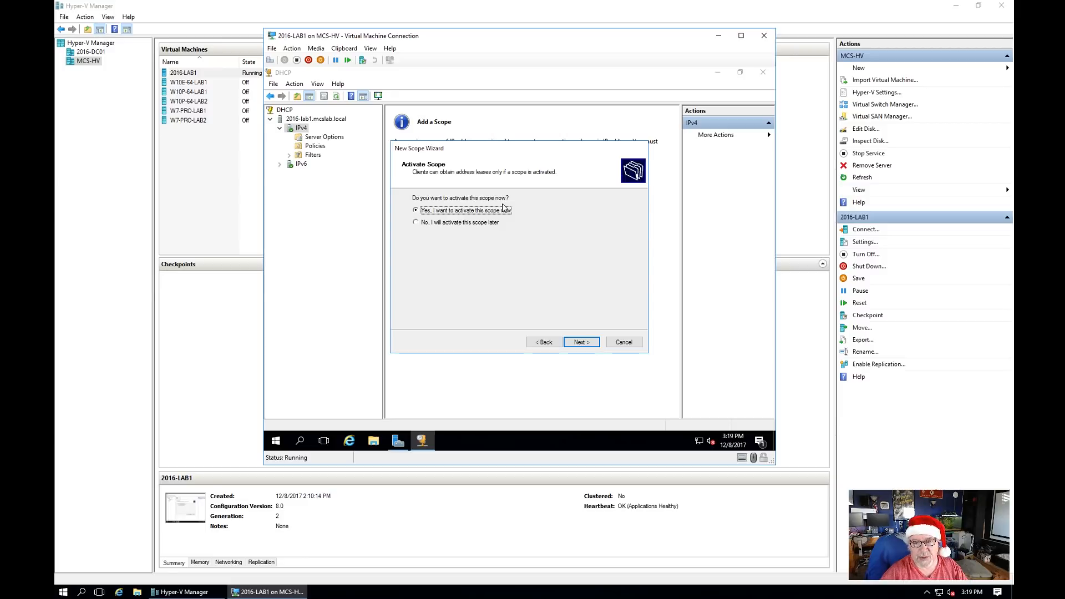
pyautogui.click(582, 343)
pyautogui.click(581, 343)
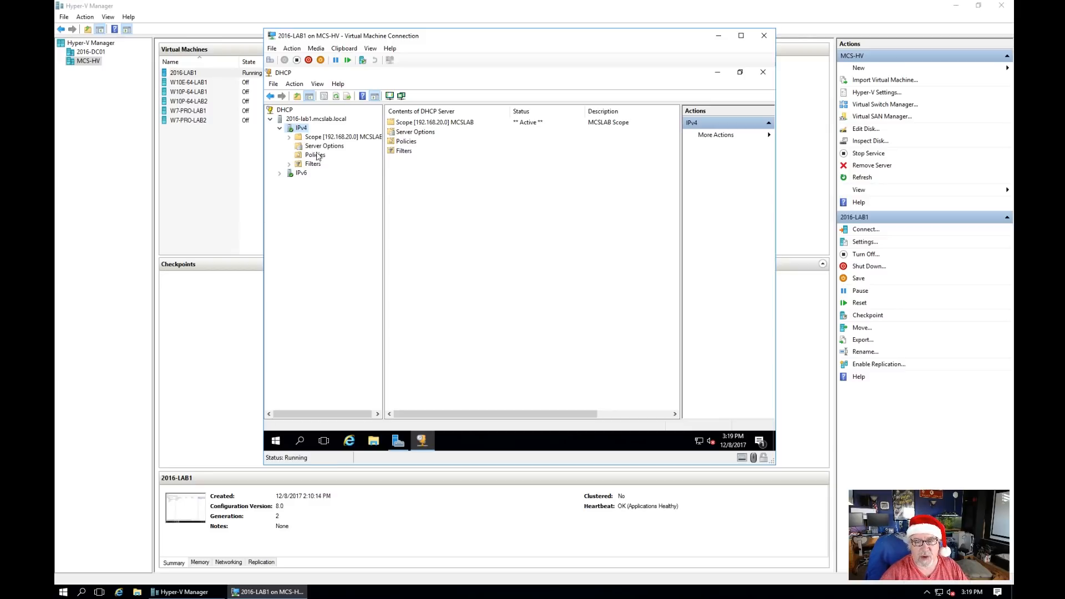
# Step: Inspect the new scope's Address Pool and refresh its still-empty Address Leases
pyautogui.click(289, 137)
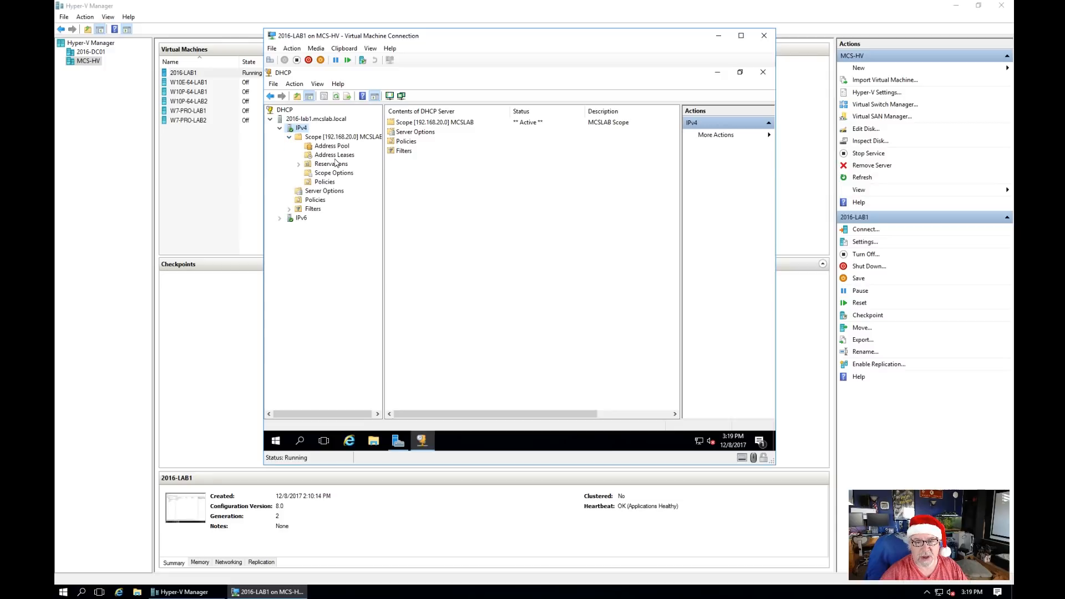
pyautogui.click(334, 156)
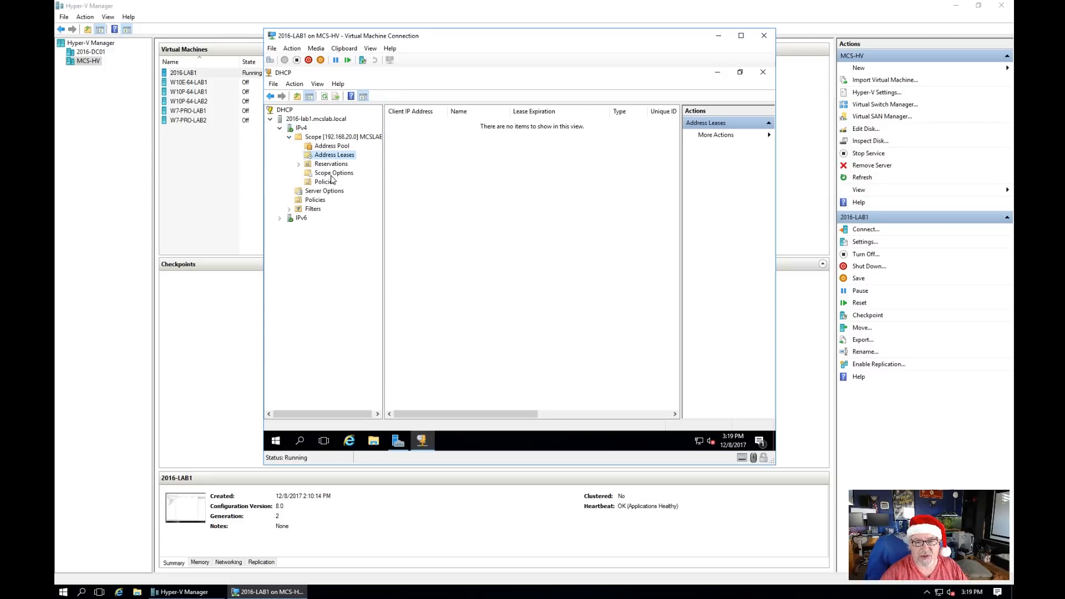
pyautogui.click(331, 147)
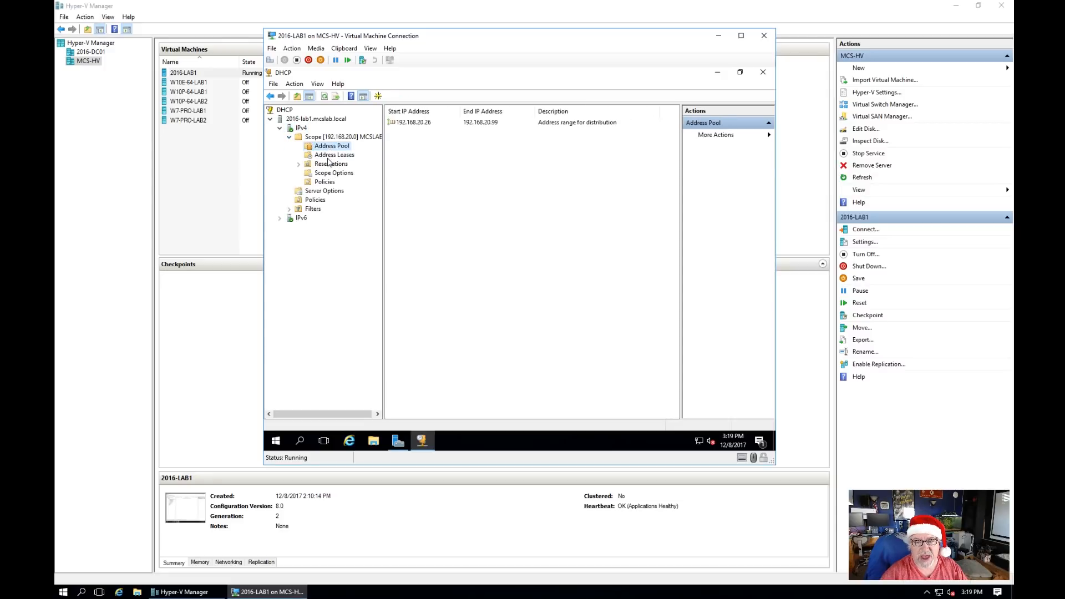
pyautogui.click(328, 158)
pyautogui.rightClick(327, 158)
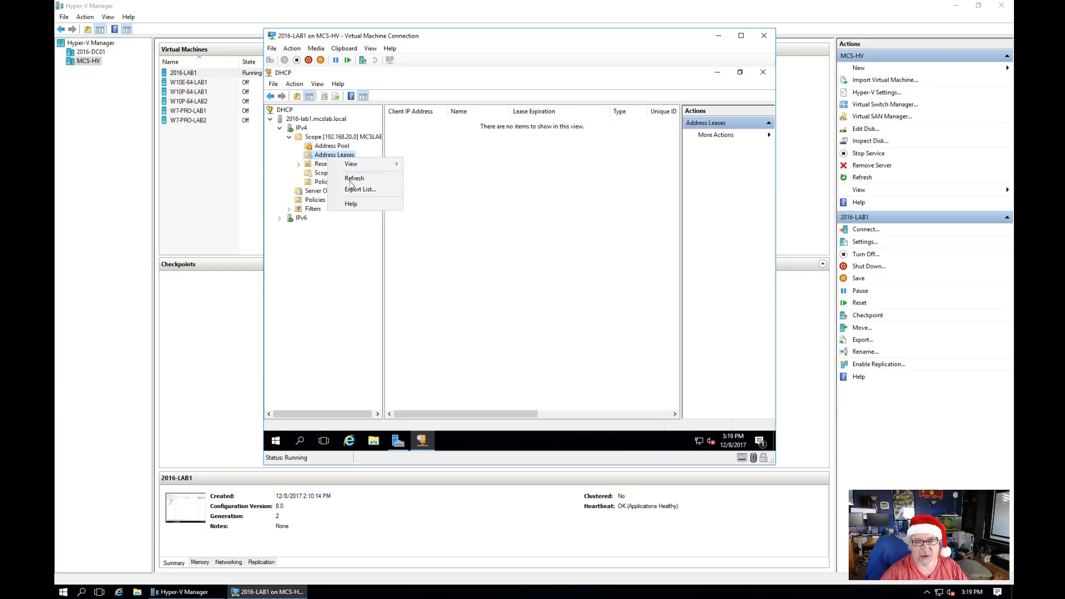
pyautogui.click(352, 182)
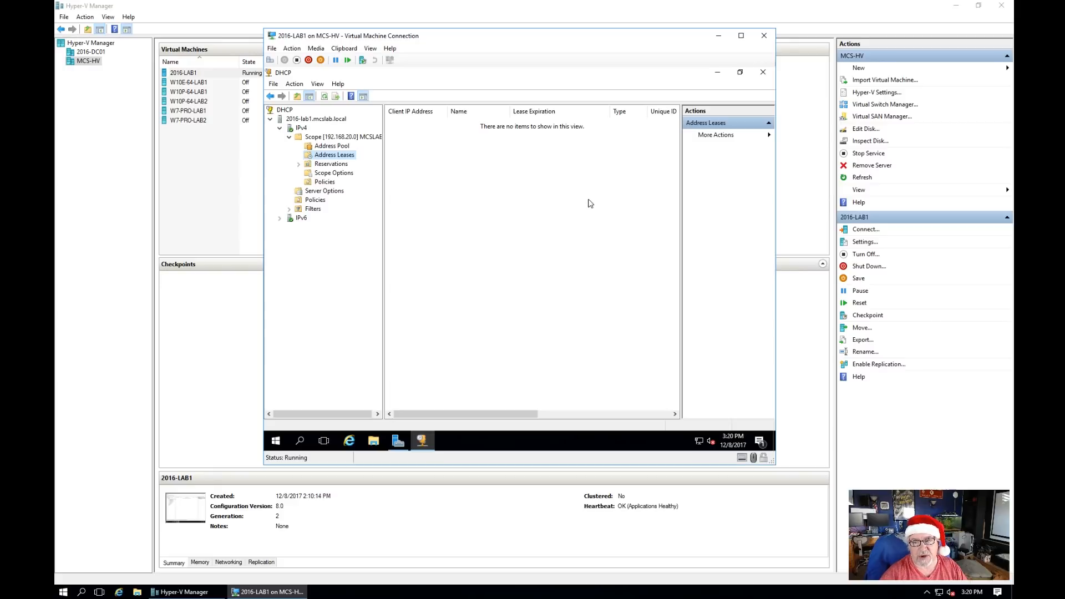
# Step: Close the DHCP console and Server Manager, and minimize the 2016-LAB1 window
pyautogui.click(767, 75)
pyautogui.click(770, 76)
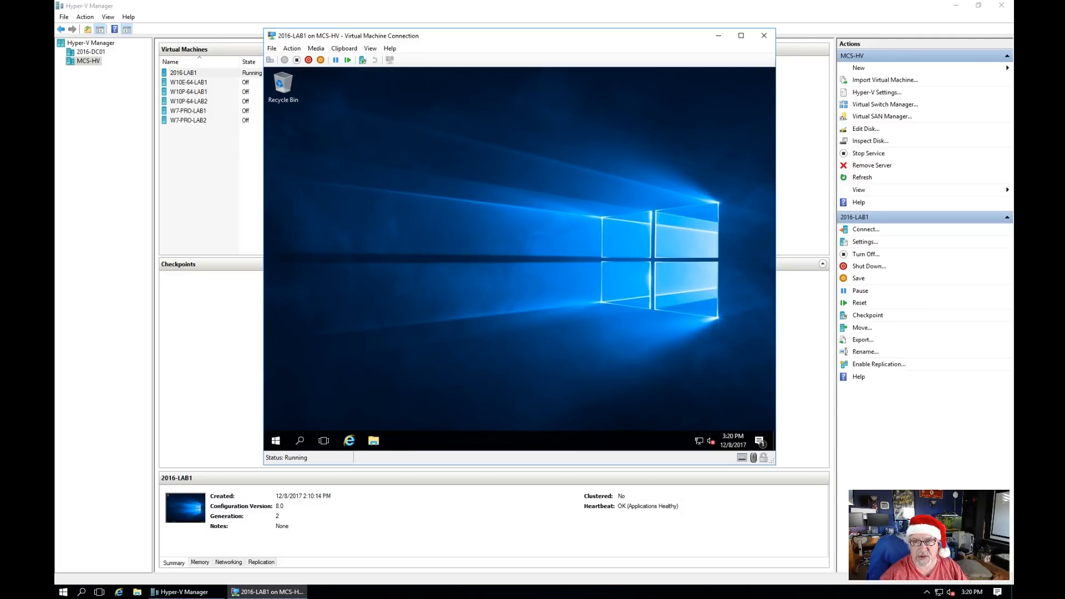
pyautogui.click(720, 37)
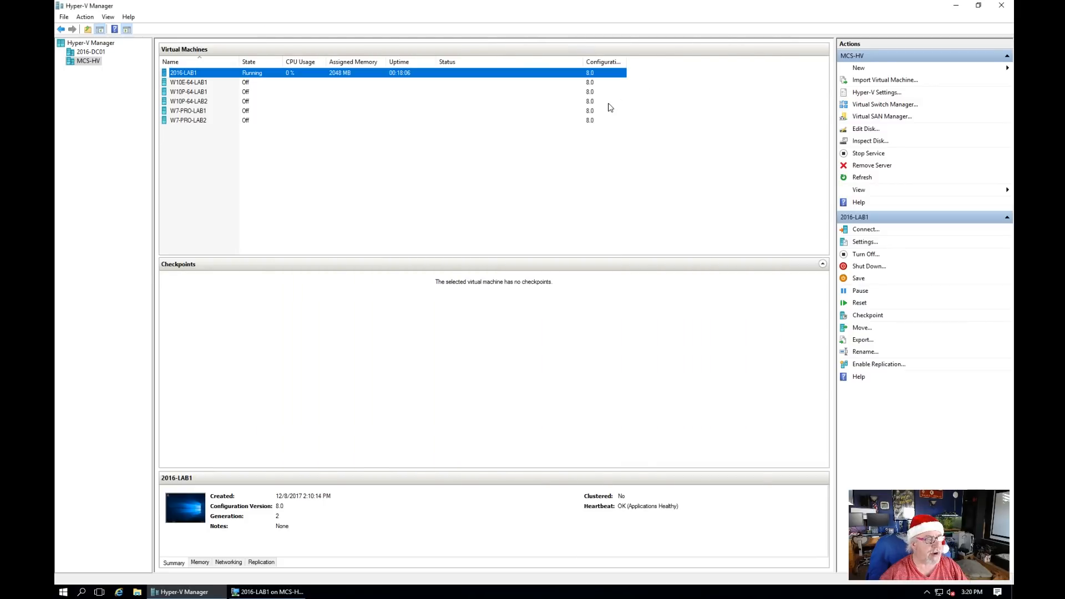
# Step: Enable virtual LAN identification with VLAN ID 20 on W10E-64-LAB1's network adapter
pyautogui.click(203, 84)
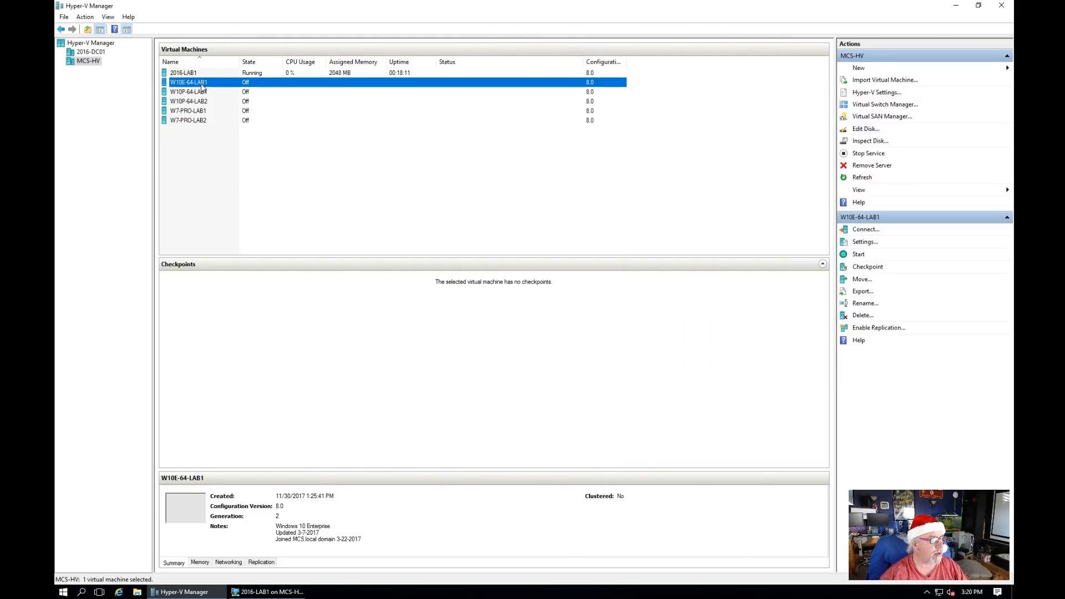
pyautogui.rightClick(201, 83)
pyautogui.click(226, 105)
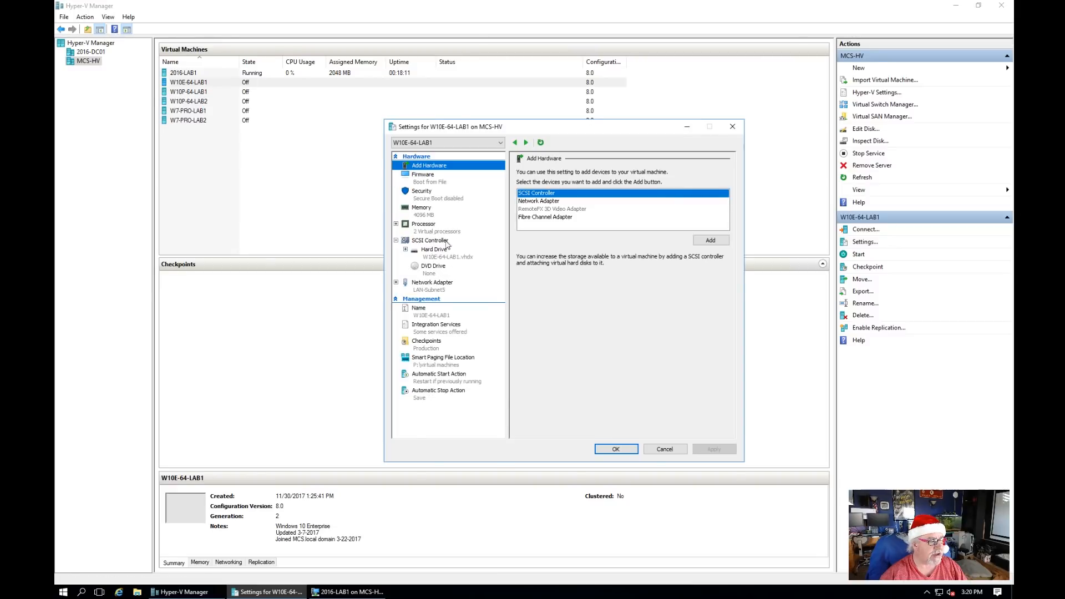
pyautogui.click(429, 285)
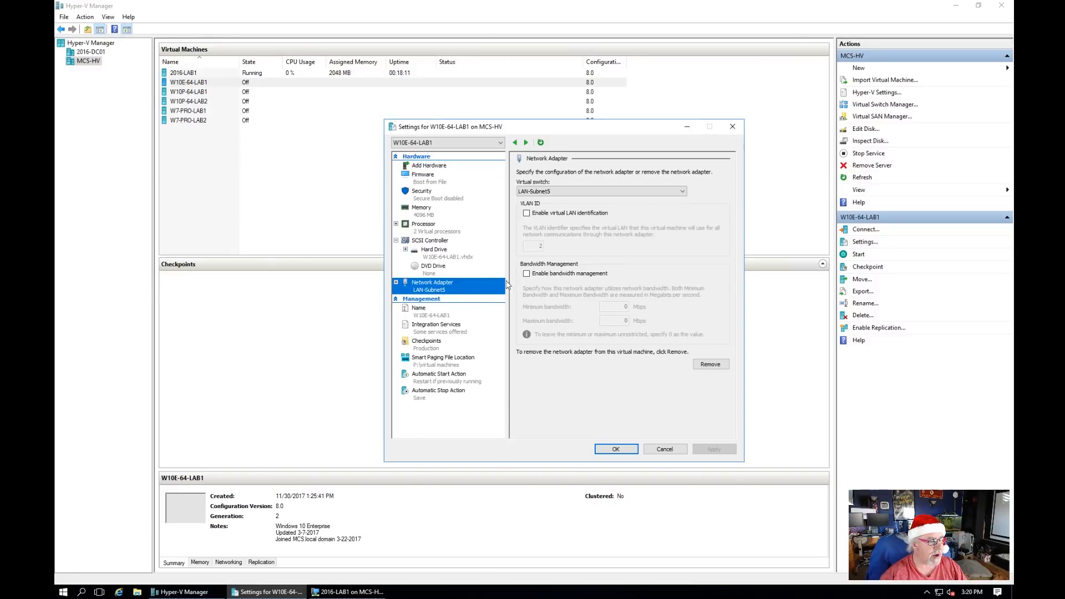
pyautogui.click(527, 213)
pyautogui.doubleClick(537, 243)
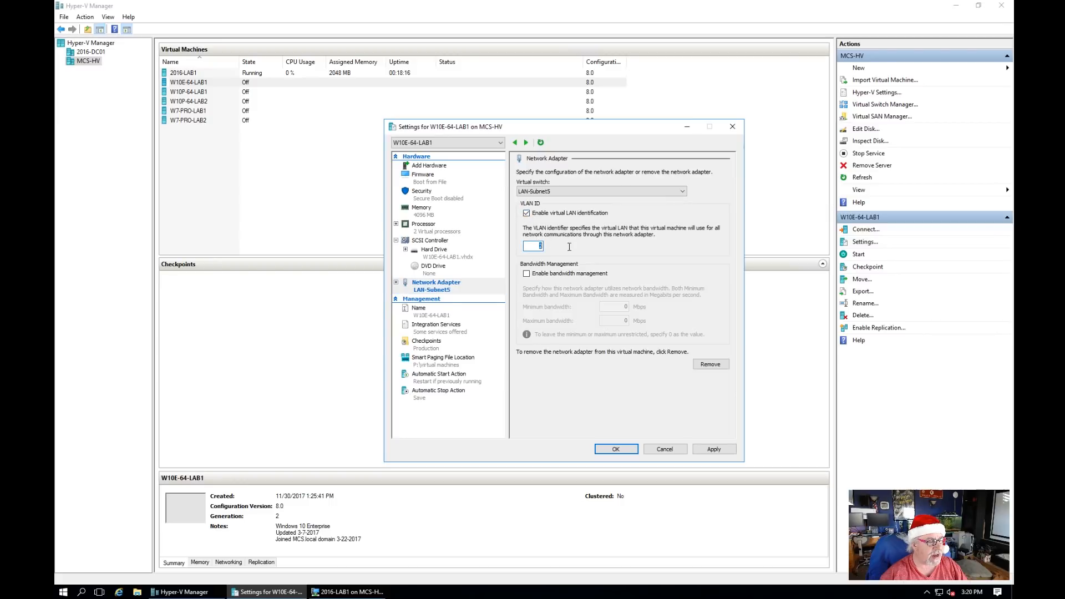
pyautogui.write('20')
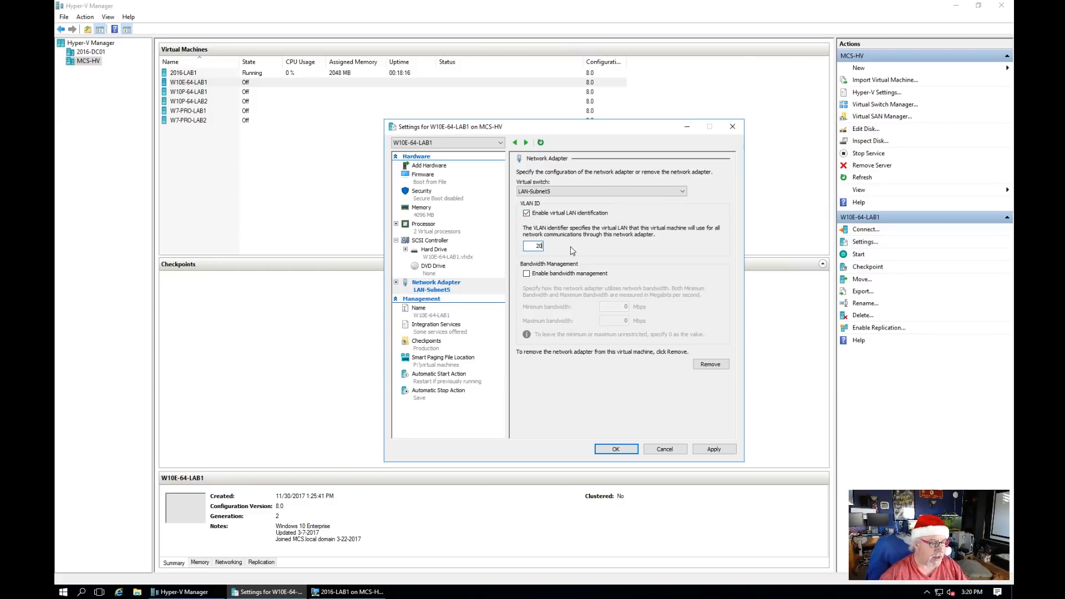
pyautogui.click(714, 449)
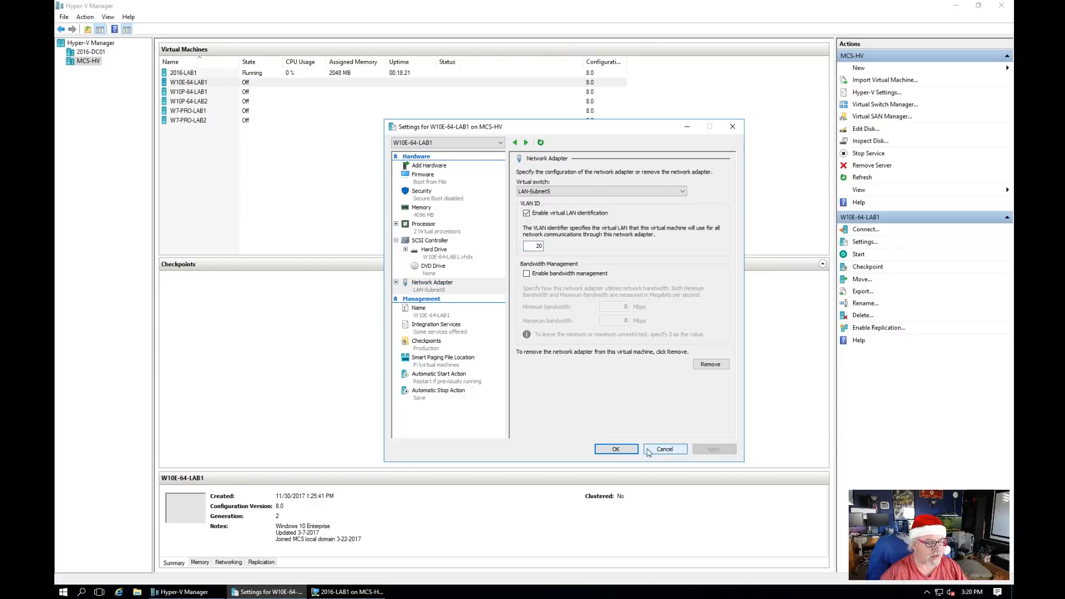
pyautogui.click(617, 450)
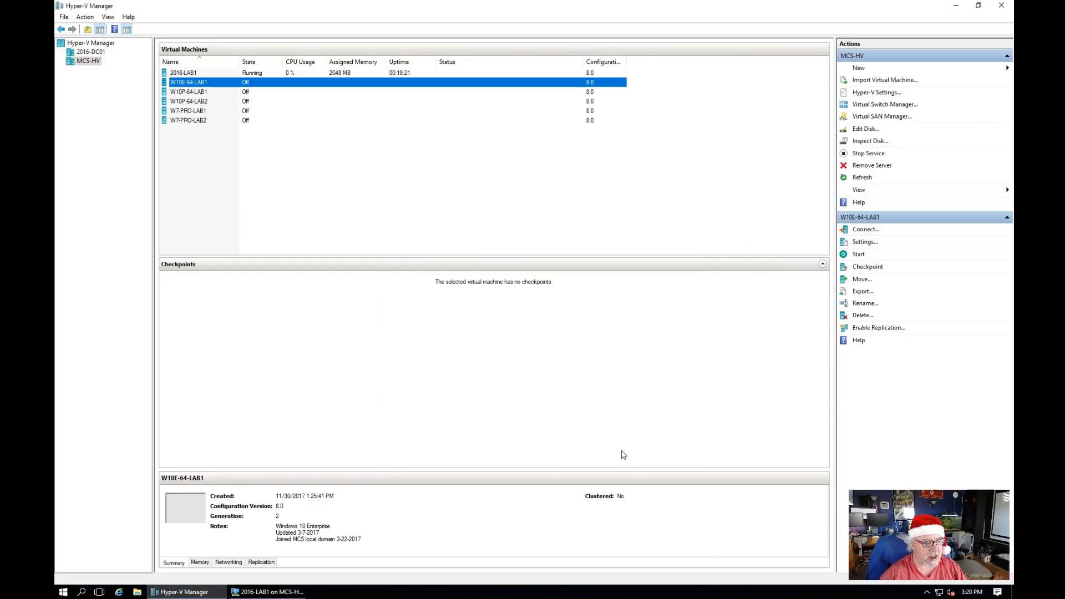
# Step: Connect to and start W10E-64-LAB1, moving its connection window to the right
pyautogui.rightClick(234, 87)
pyautogui.click(262, 96)
pyautogui.click(153, 71)
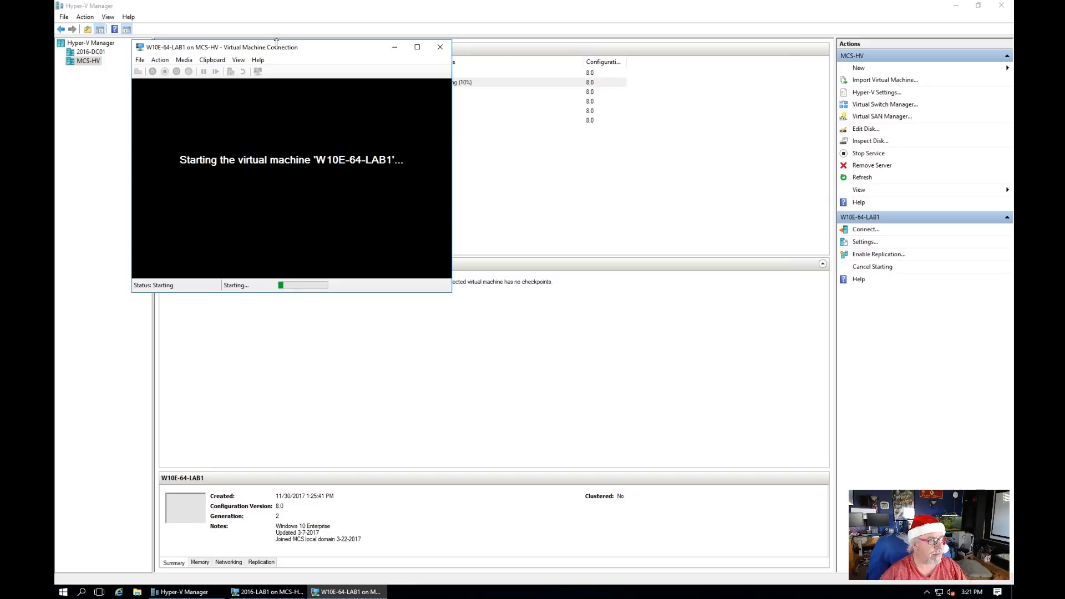
pyautogui.moveTo(278, 50); pyautogui.dragTo(597, 60)
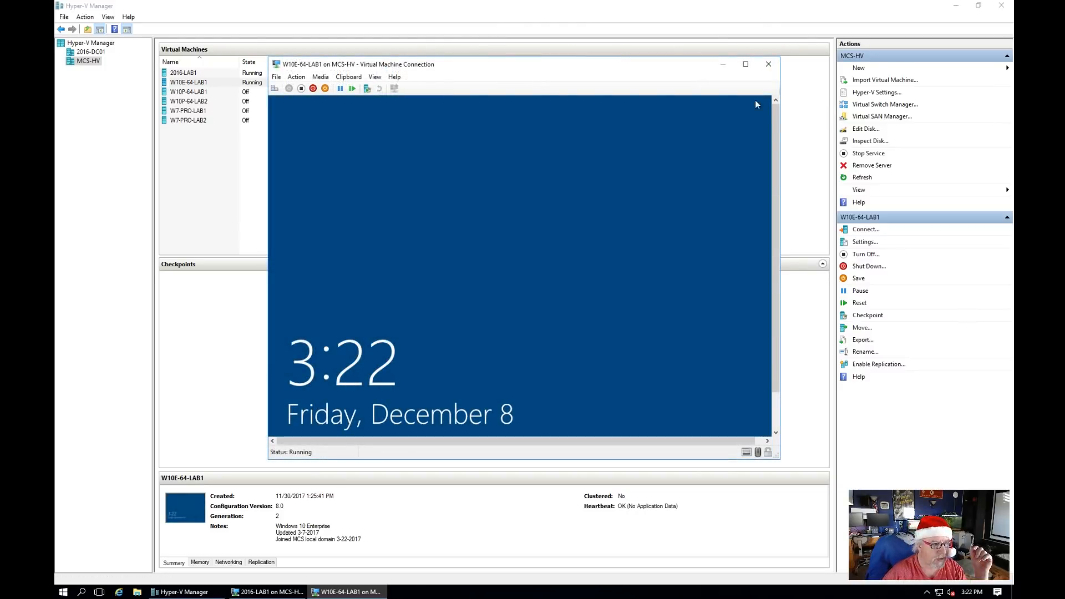
# Step: Enlarge the connection window, sign in, and make the PC discoverable on mcslab.local
pyautogui.click(379, 79)
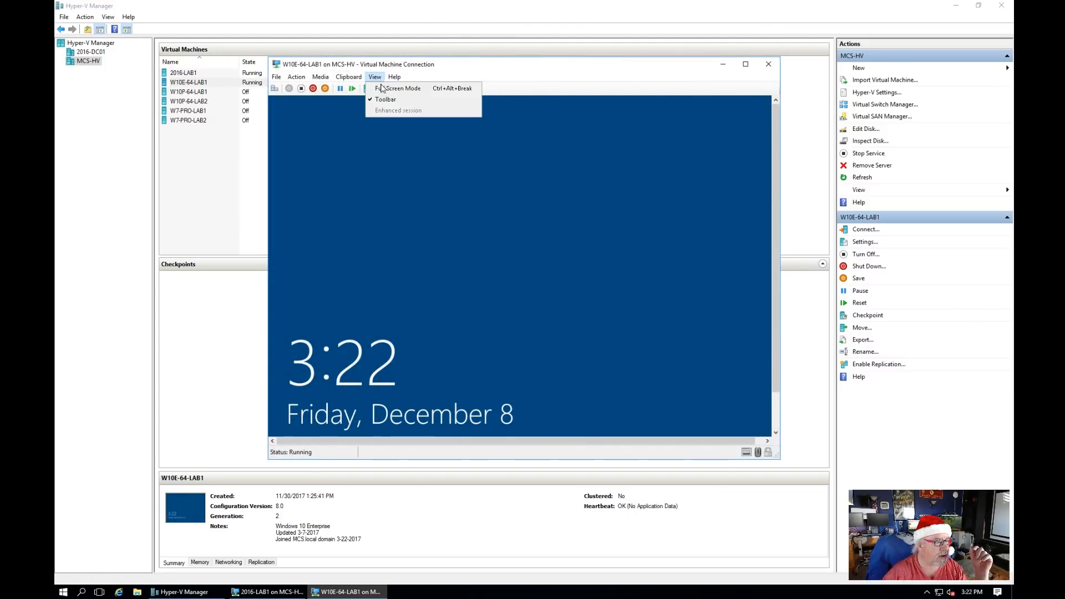
pyautogui.moveTo(395, 76)
pyautogui.click(454, 66)
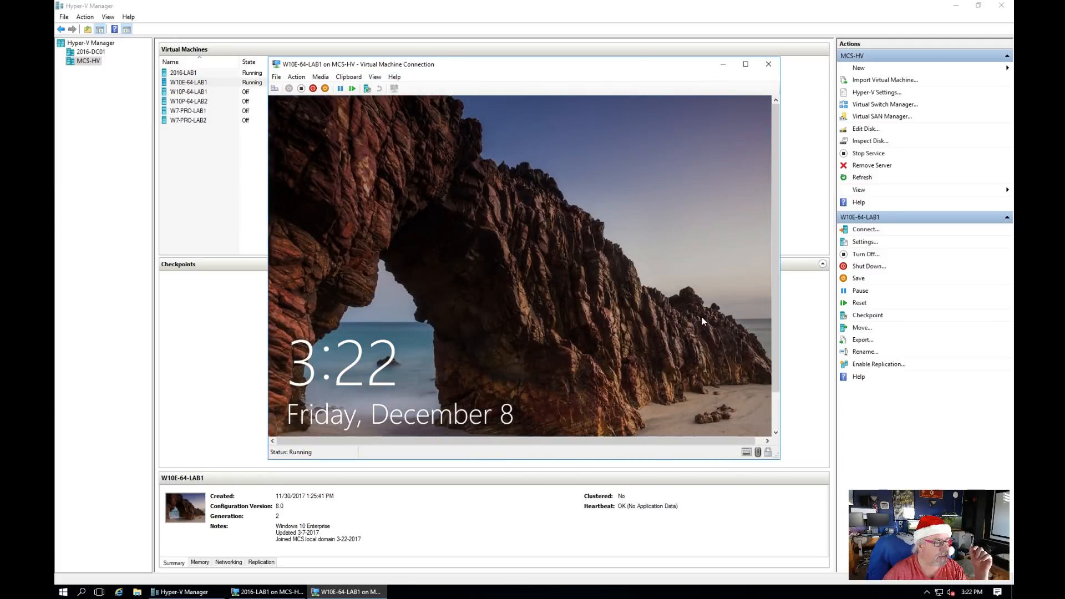
pyautogui.moveTo(779, 457); pyautogui.dragTo(815, 496)
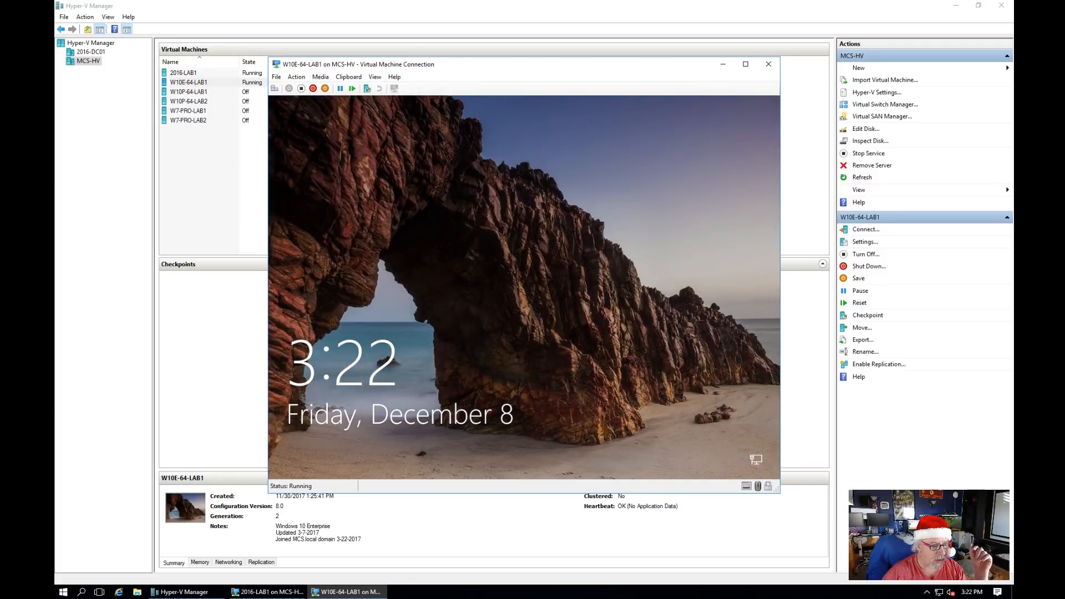
pyautogui.click(275, 89)
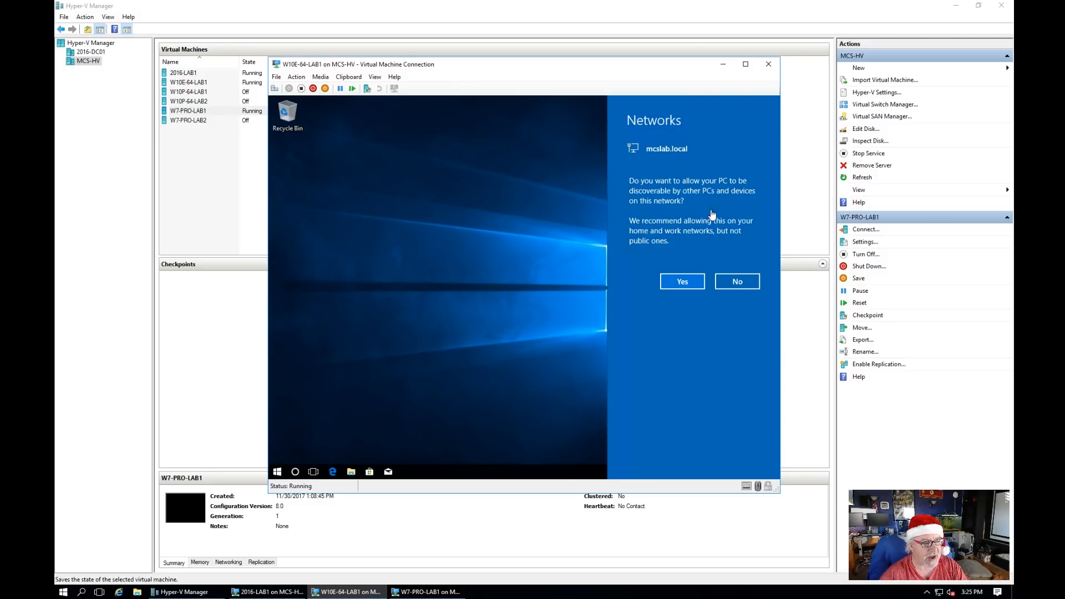
pyautogui.click(684, 280)
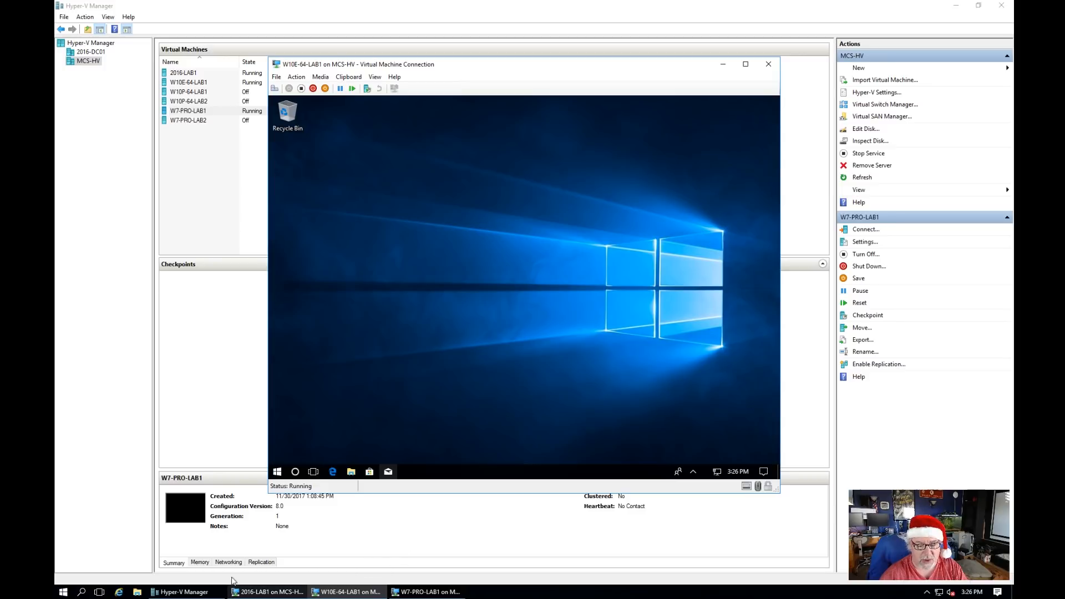
# Step: On 2016-LAB1, launch DHCP from Start > Windows Administrative Tools
pyautogui.click(267, 593)
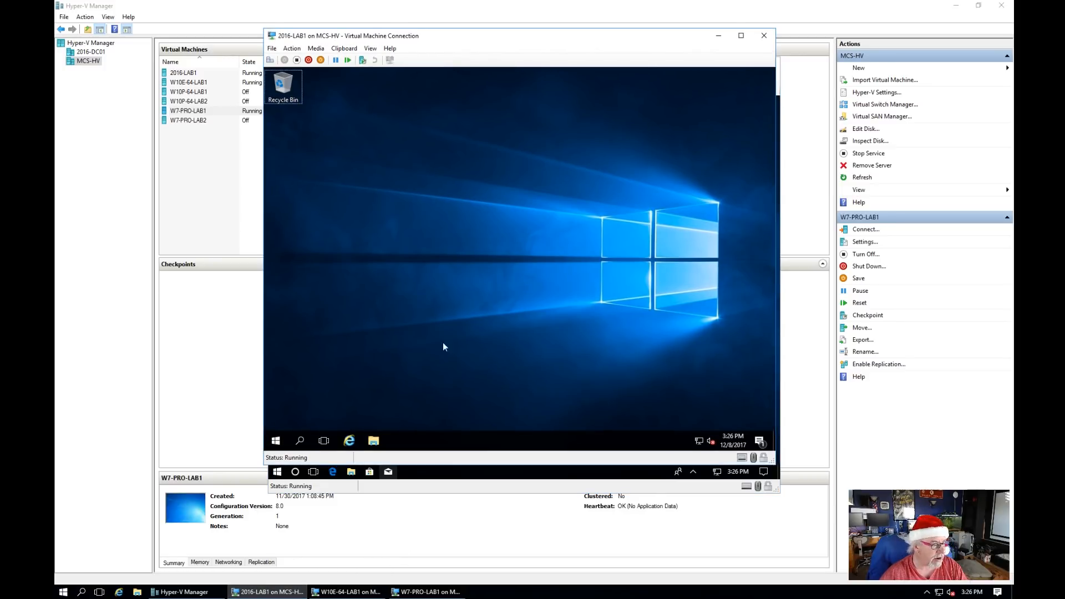
pyautogui.click(276, 441)
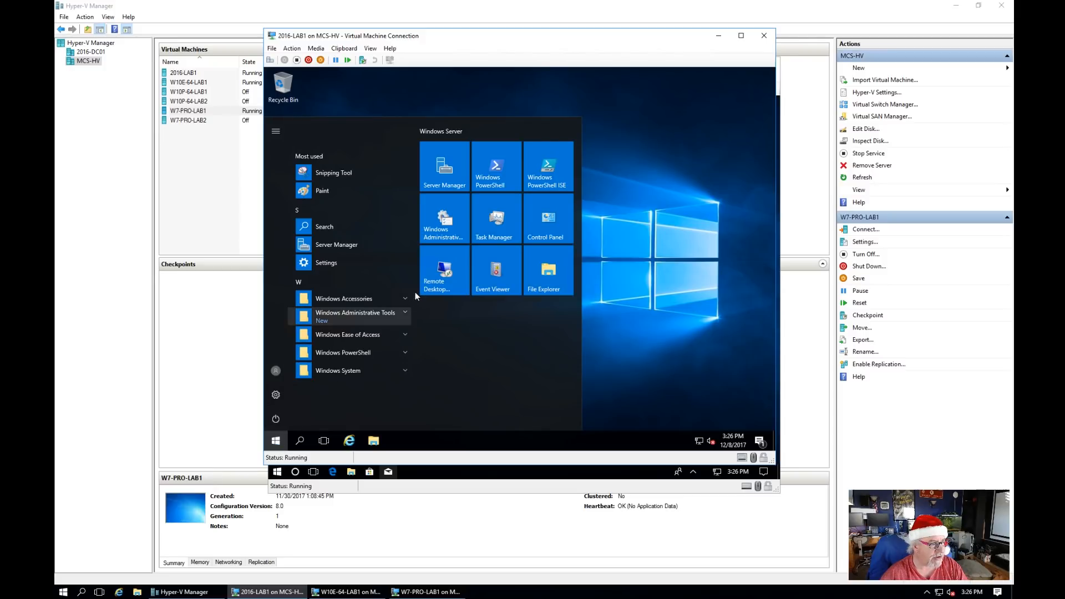
pyautogui.click(449, 226)
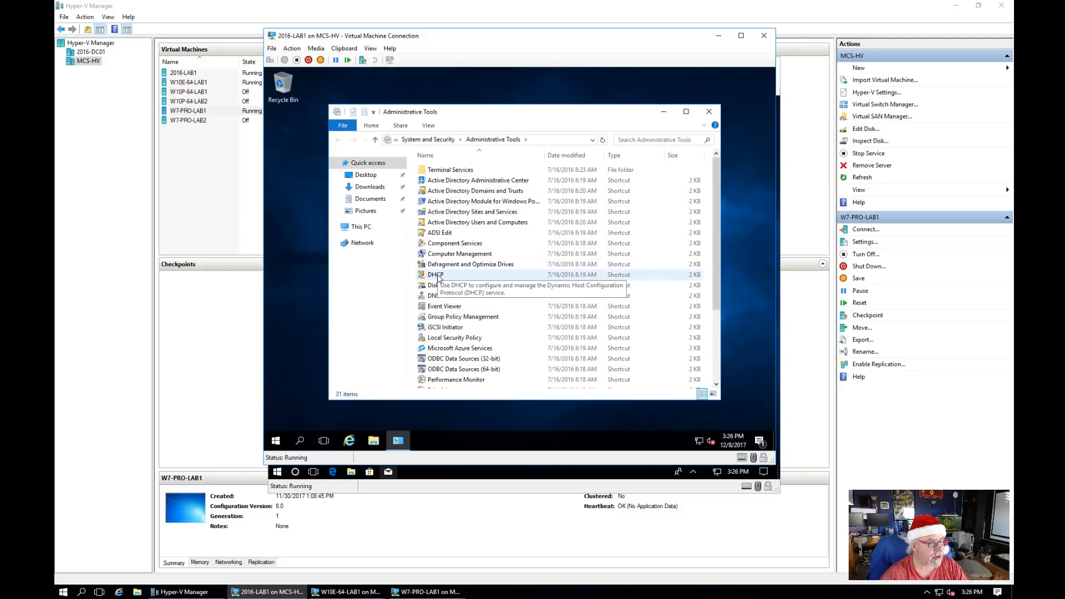
pyautogui.doubleClick(437, 276)
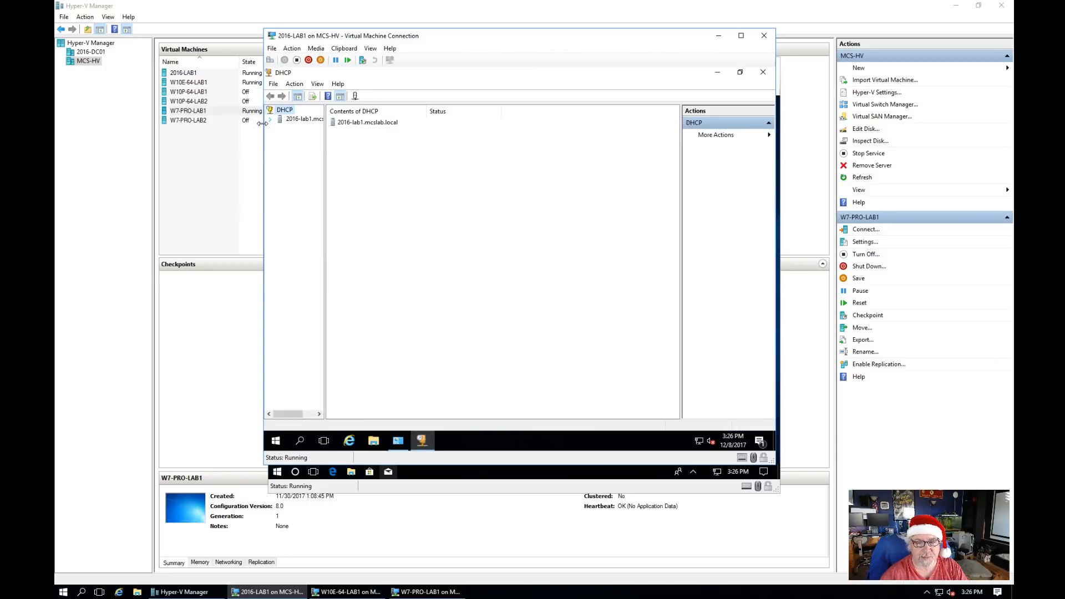
# Step: Show the scope's leases: 192.168.20.26 for W10E-64-LAB1, 192.168.20.27 for W7-PRO-LAB1
pyautogui.click(271, 119)
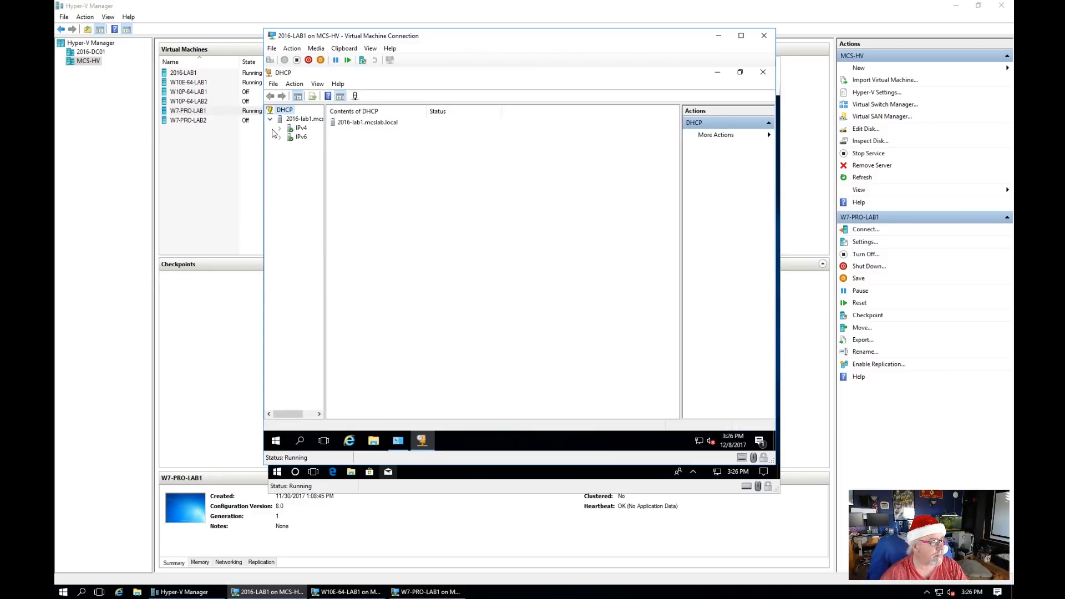
pyautogui.click(280, 128)
pyautogui.click(289, 137)
pyautogui.click(318, 154)
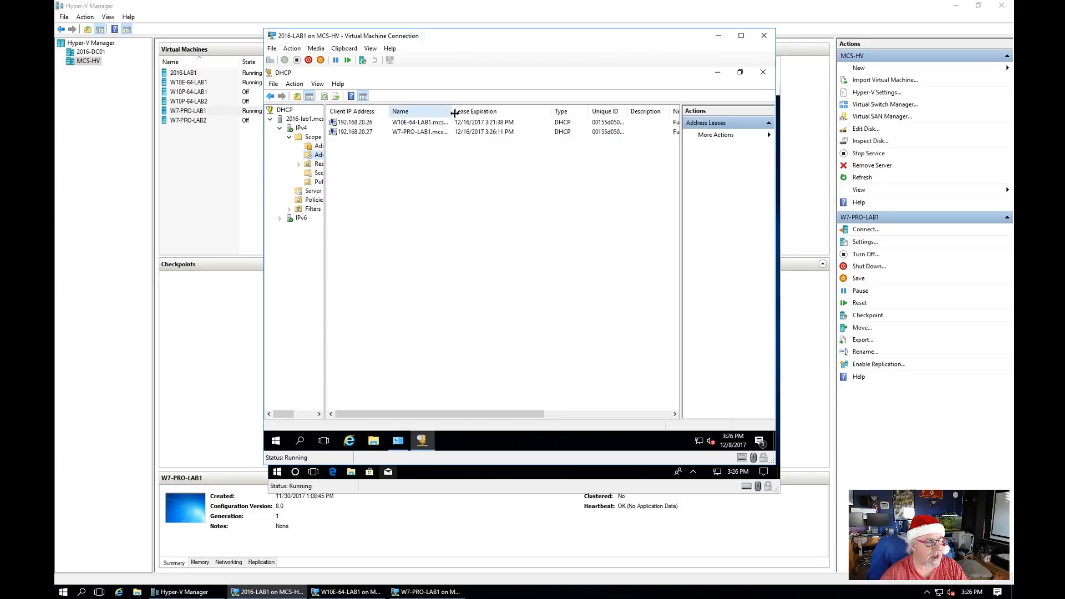
pyautogui.moveTo(453, 111); pyautogui.dragTo(509, 111)
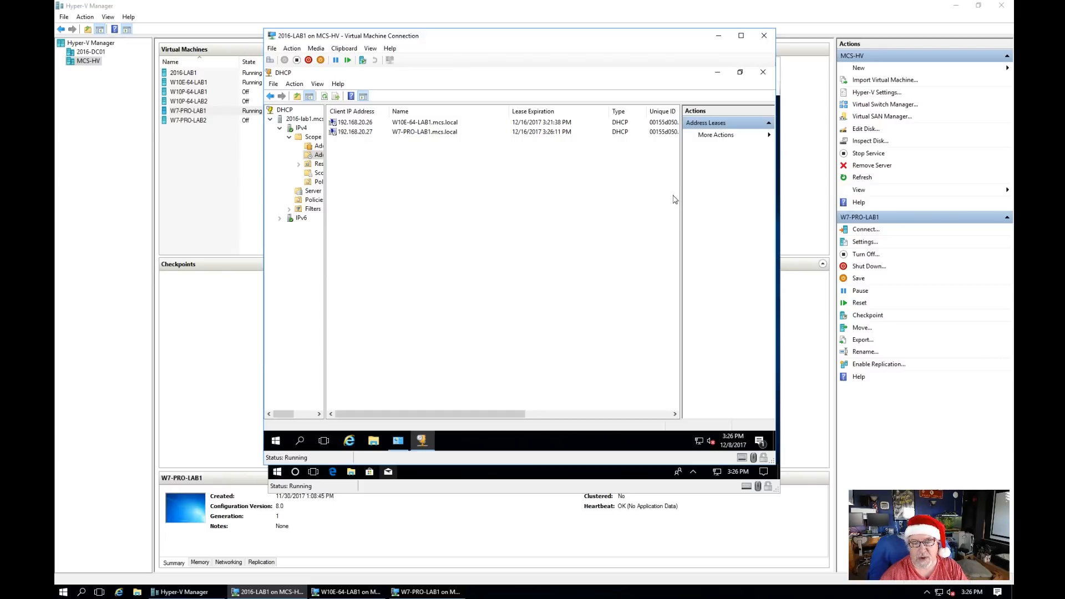
pyautogui.click(345, 592)
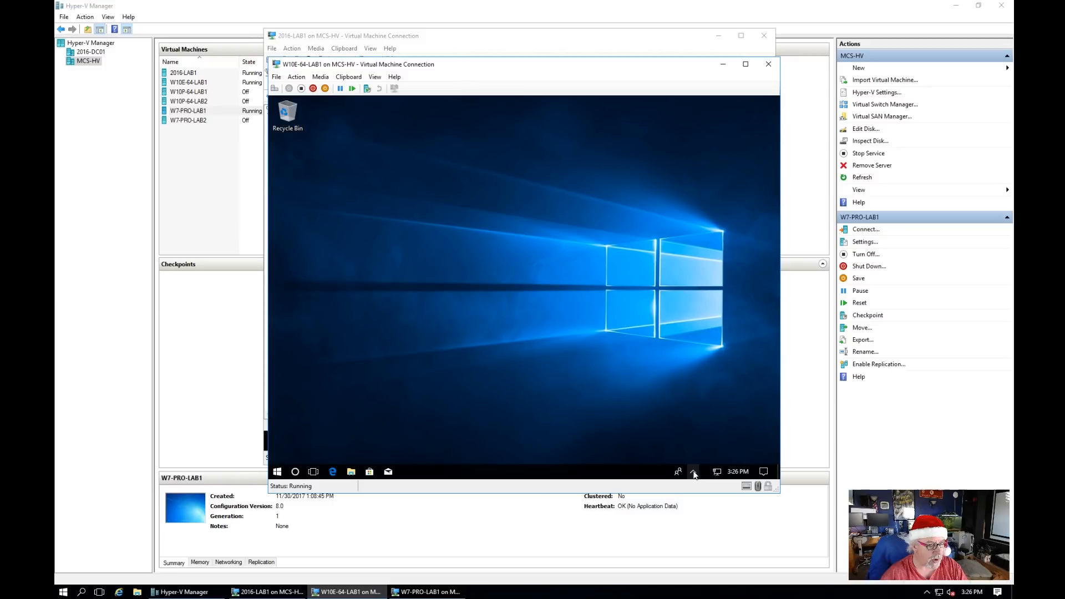
# Step: Check W10E-64-LAB1's Ethernet details: DHCP address 192.168.20.26 from server 192.168.20.1
pyautogui.rightClick(719, 475)
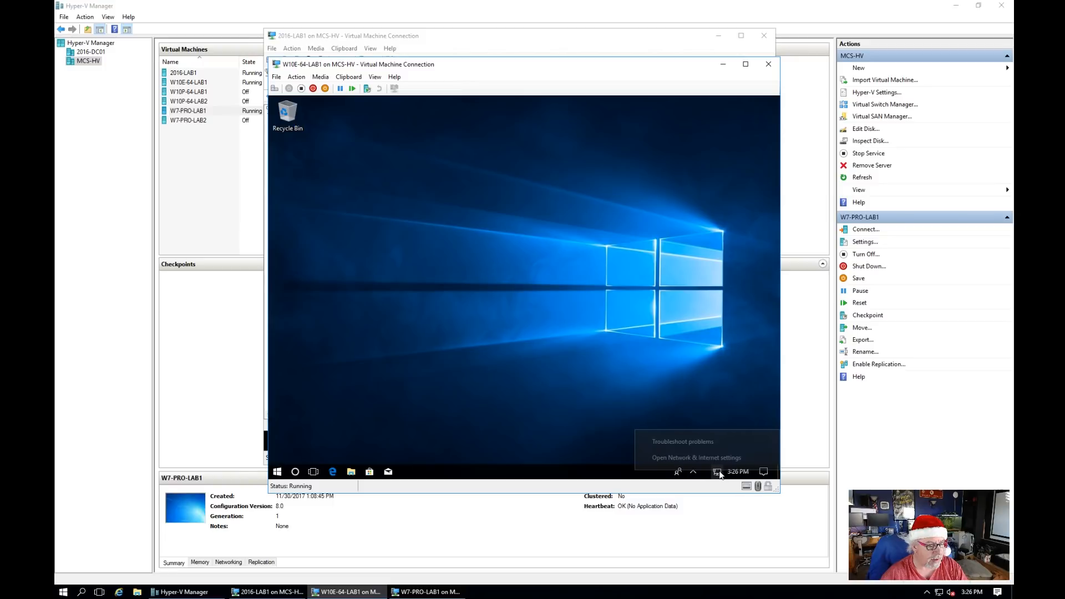
pyautogui.click(703, 460)
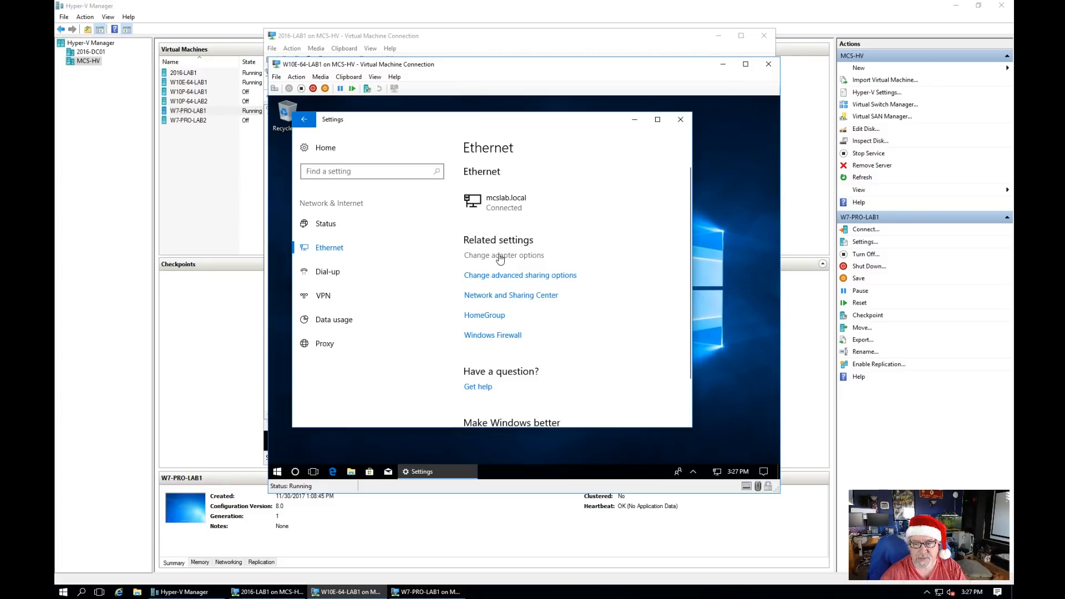
pyautogui.click(500, 259)
pyautogui.click(400, 218)
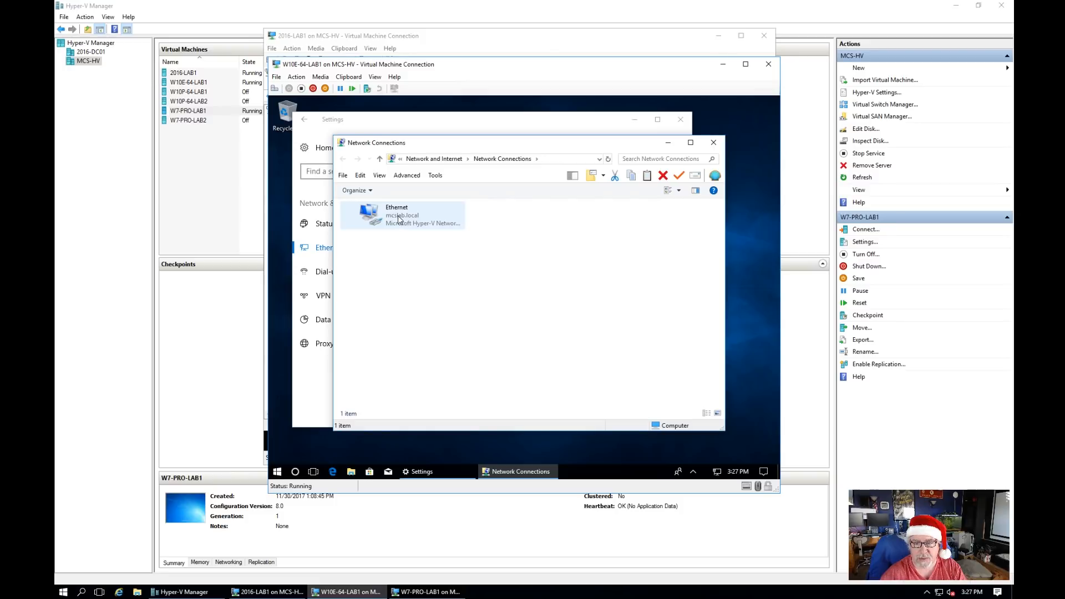
pyautogui.rightClick(399, 221)
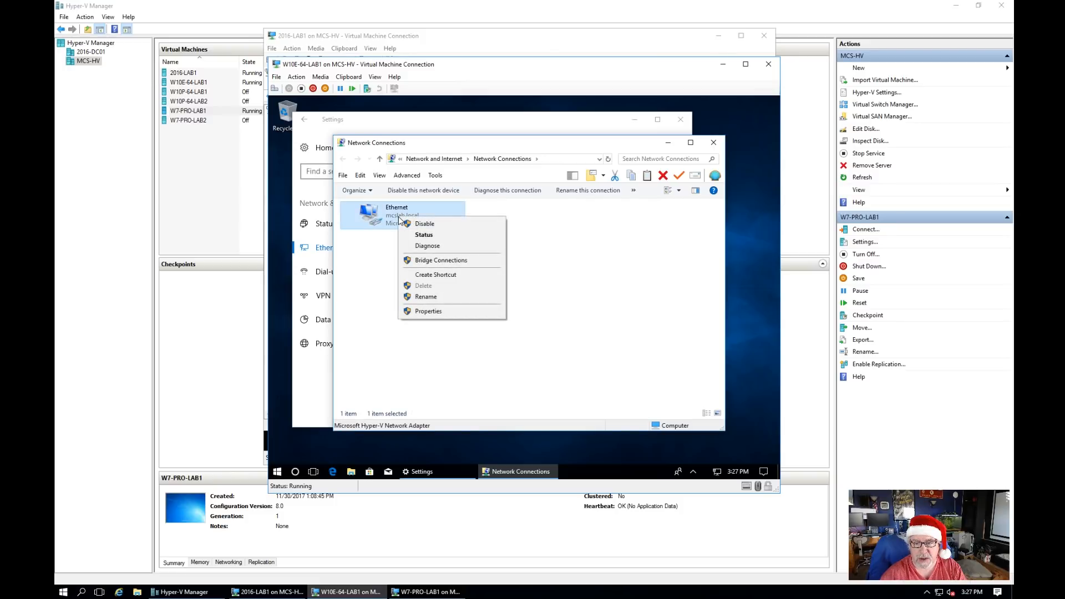
pyautogui.click(424, 234)
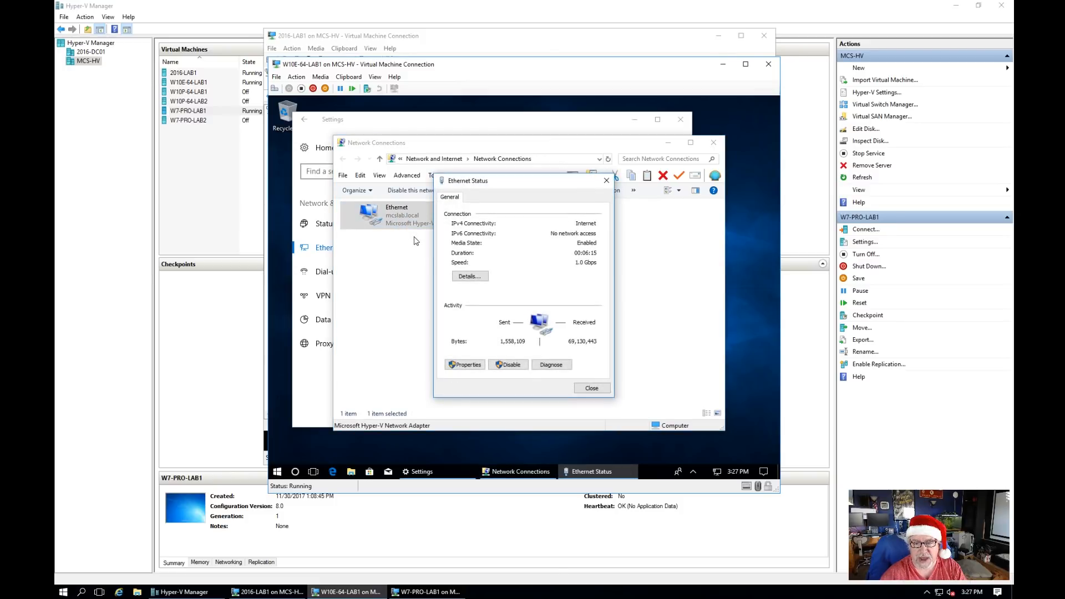
pyautogui.click(471, 276)
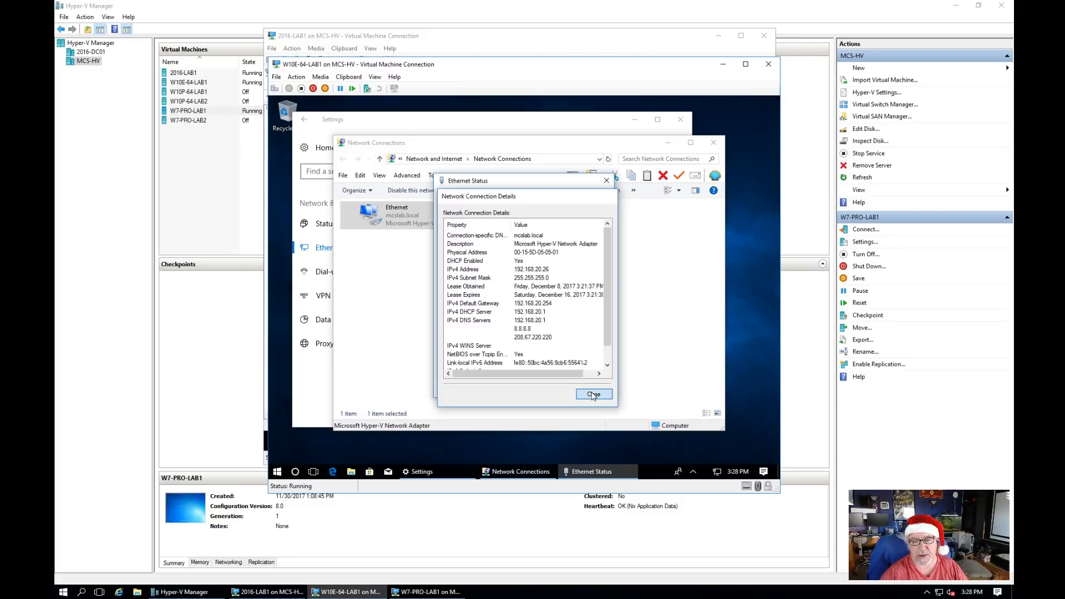
pyautogui.click(593, 395)
pyautogui.click(582, 389)
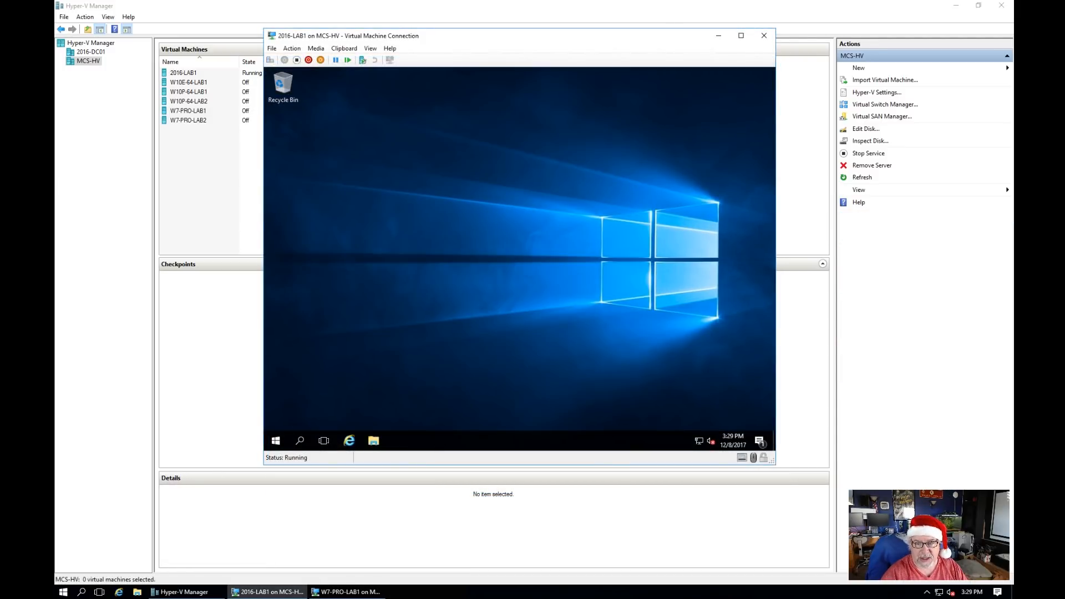
# Step: Mount wsusoffline-w100-x64 from Local Disk (C:) as drive E:, launch UpdateInstaller, then exit it
pyautogui.click(373, 442)
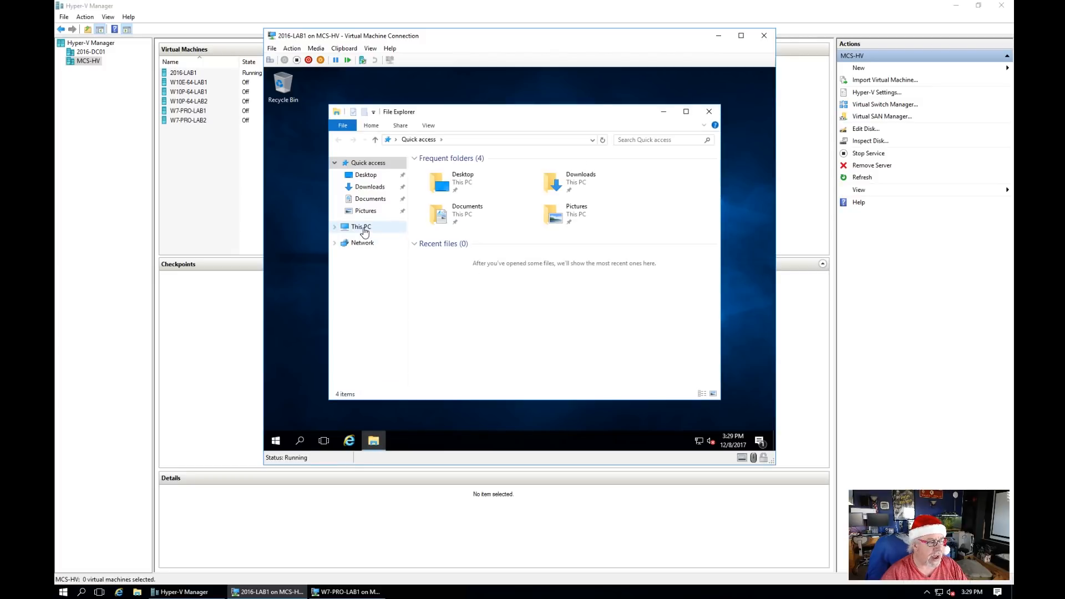
pyautogui.click(363, 229)
pyautogui.doubleClick(489, 277)
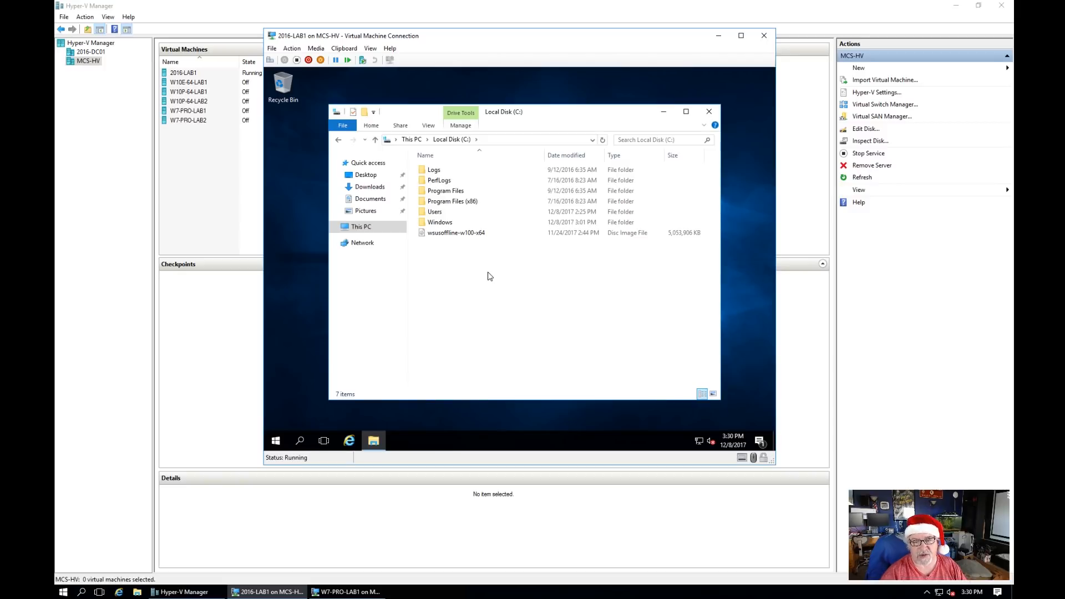
pyautogui.rightClick(428, 235)
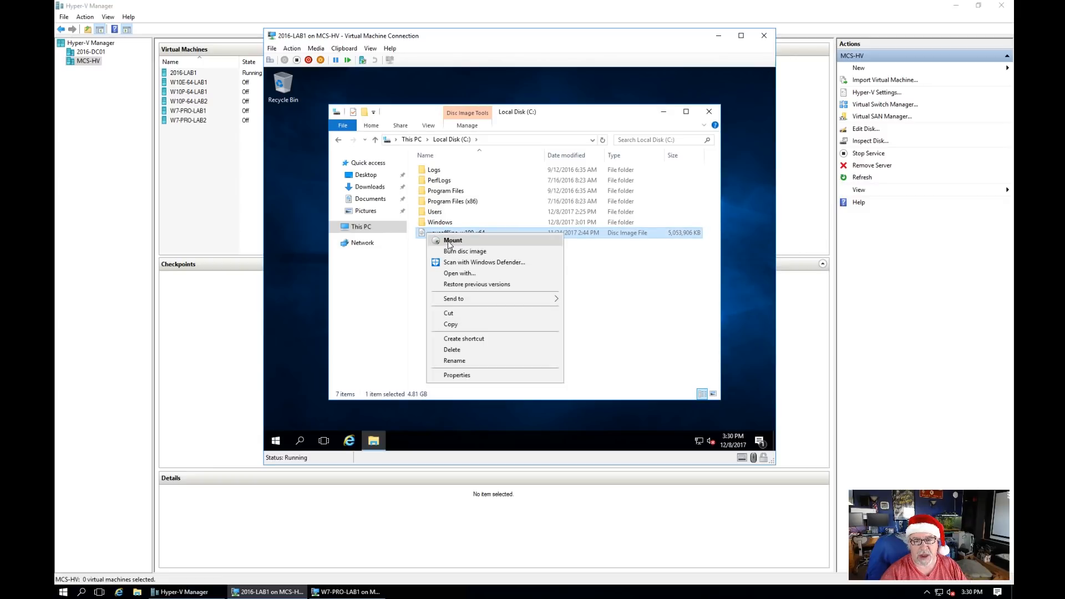
pyautogui.click(449, 243)
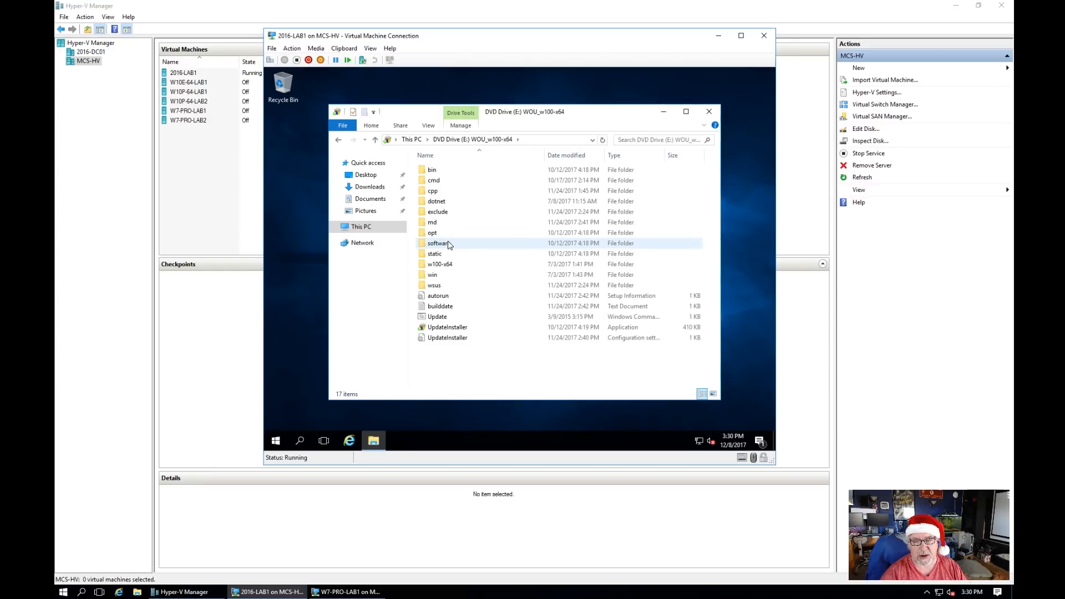
pyautogui.doubleClick(452, 328)
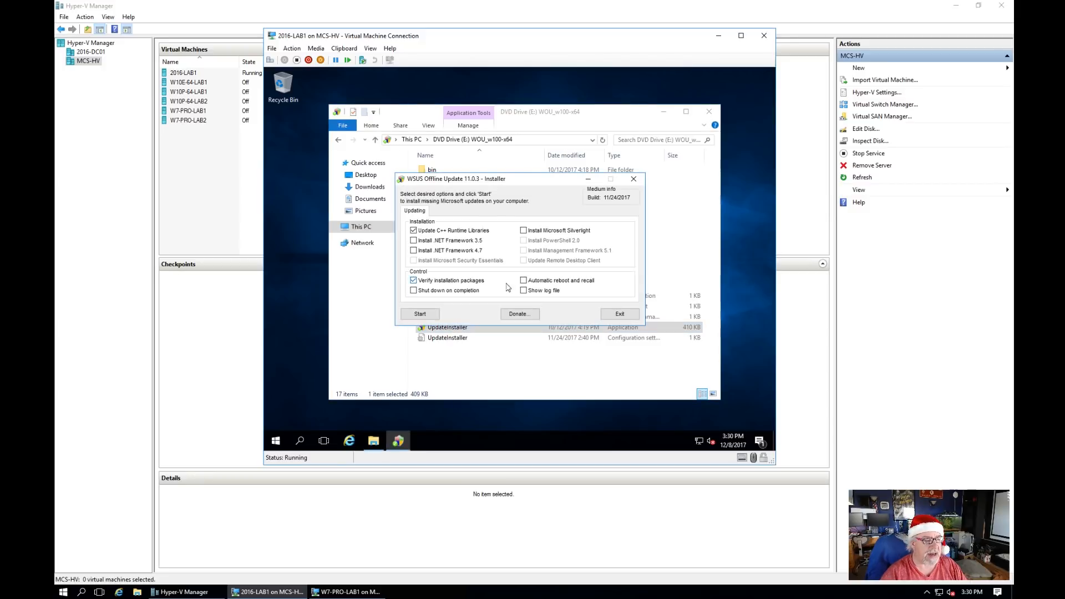
pyautogui.click(420, 315)
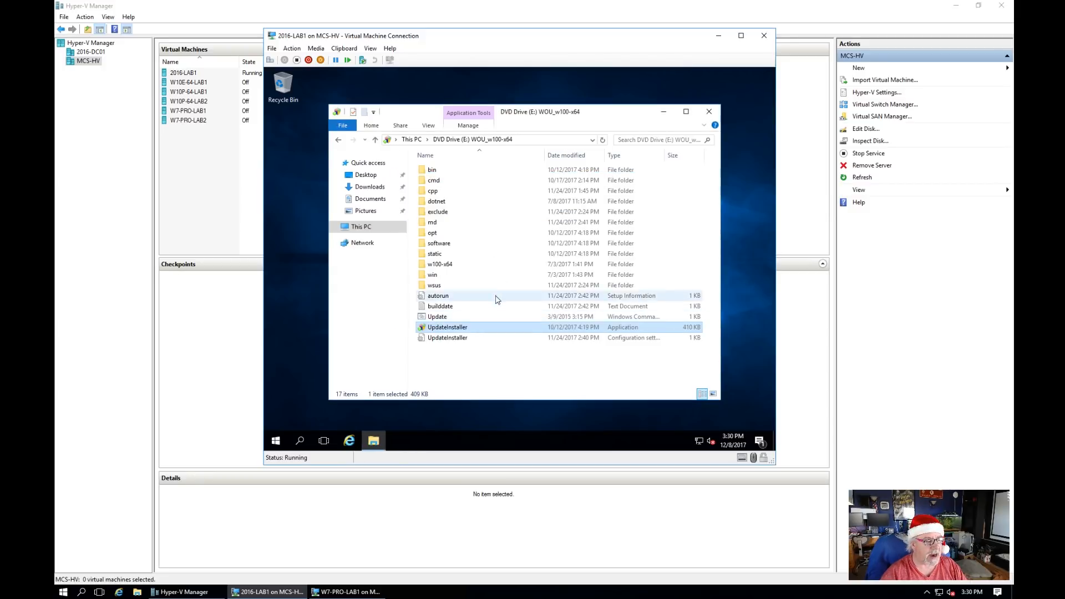